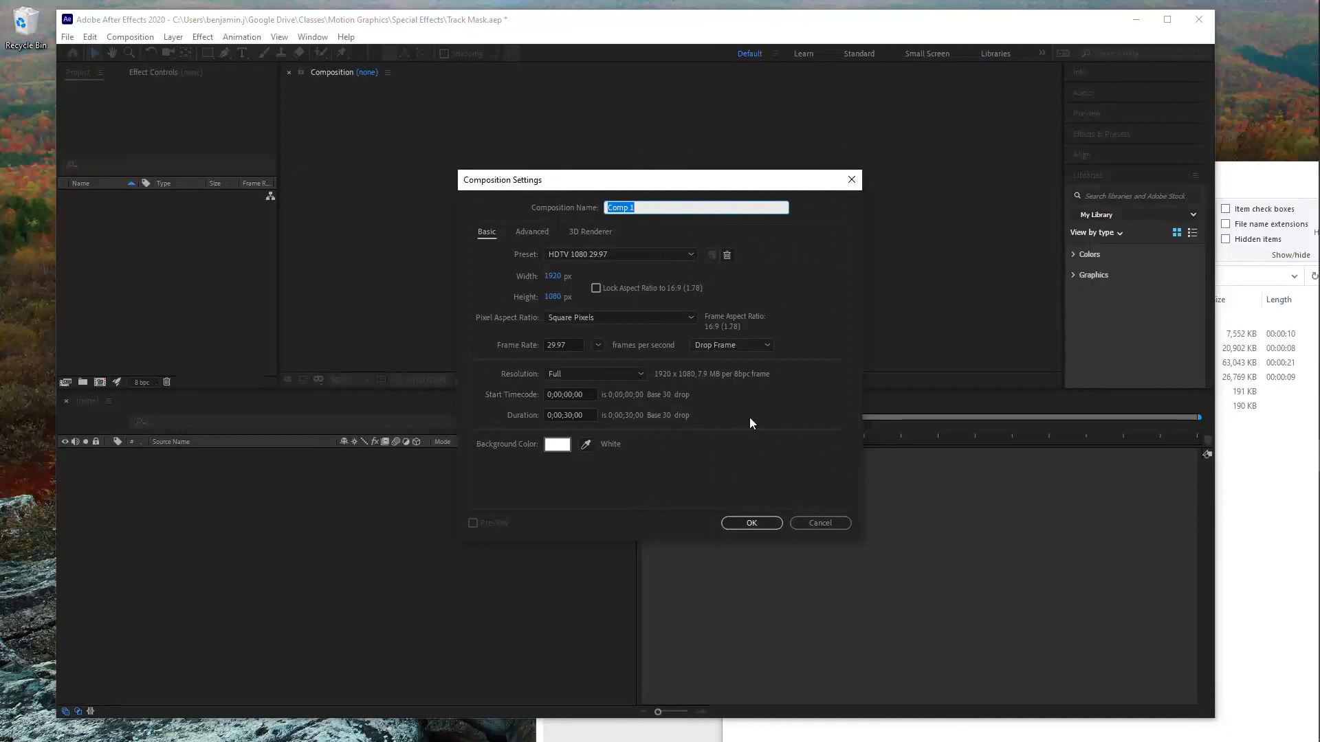
- Create the new composition with the name Track Mask
{"action": "type", "text": "Track Mask"}
{"action": "key", "text": "Return"}
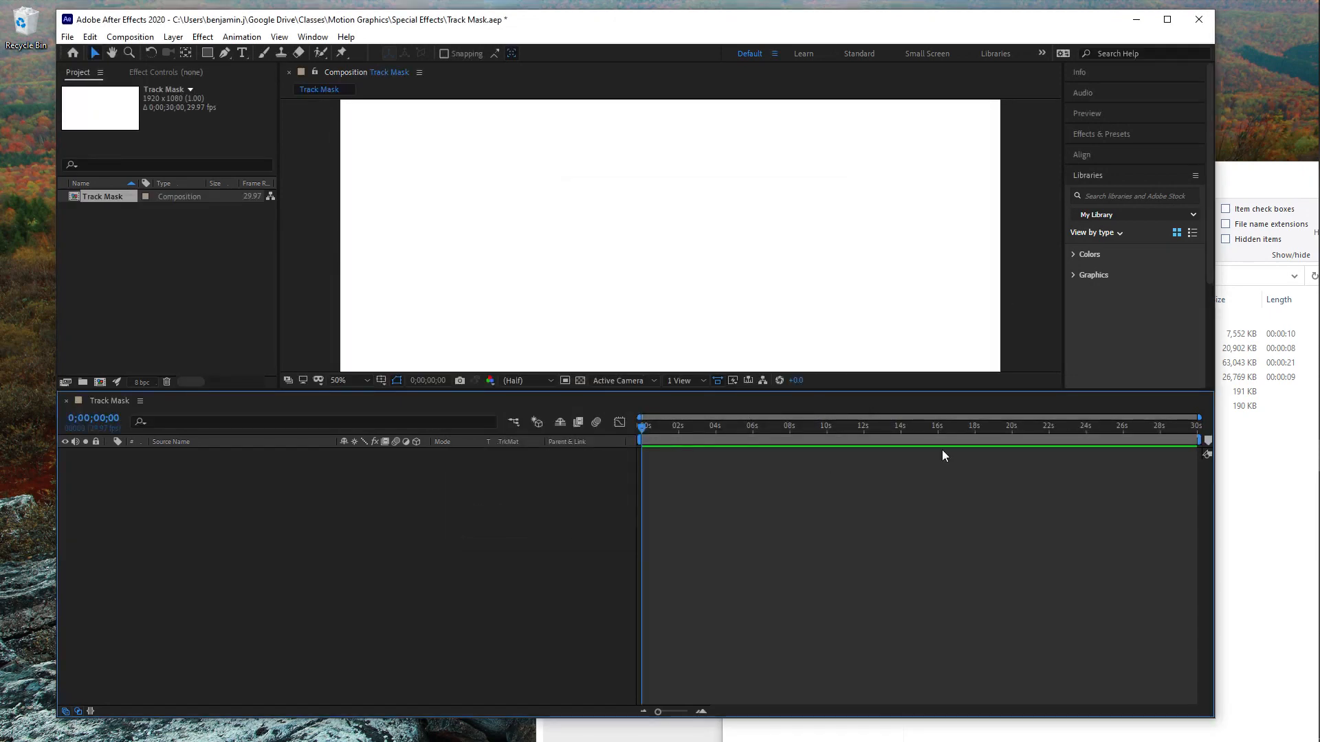
- Import the Alley, Laptop, Paragliding and Phones videos from the Special Effects folder into the project
{"action": "left_click", "coordinate": [1286, 176]}
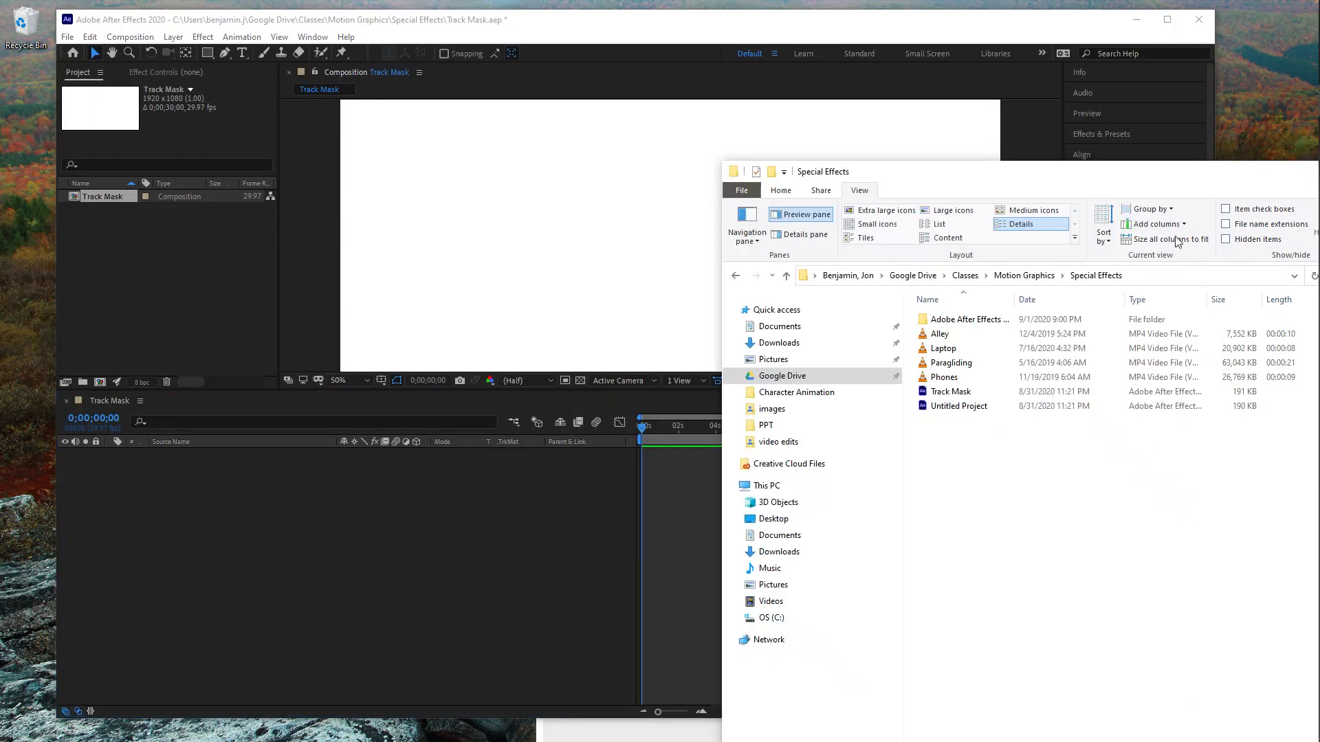
{"action": "left_click", "coordinate": [977, 337]}
{"action": "left_click", "coordinate": [944, 377], "text": "shift"}
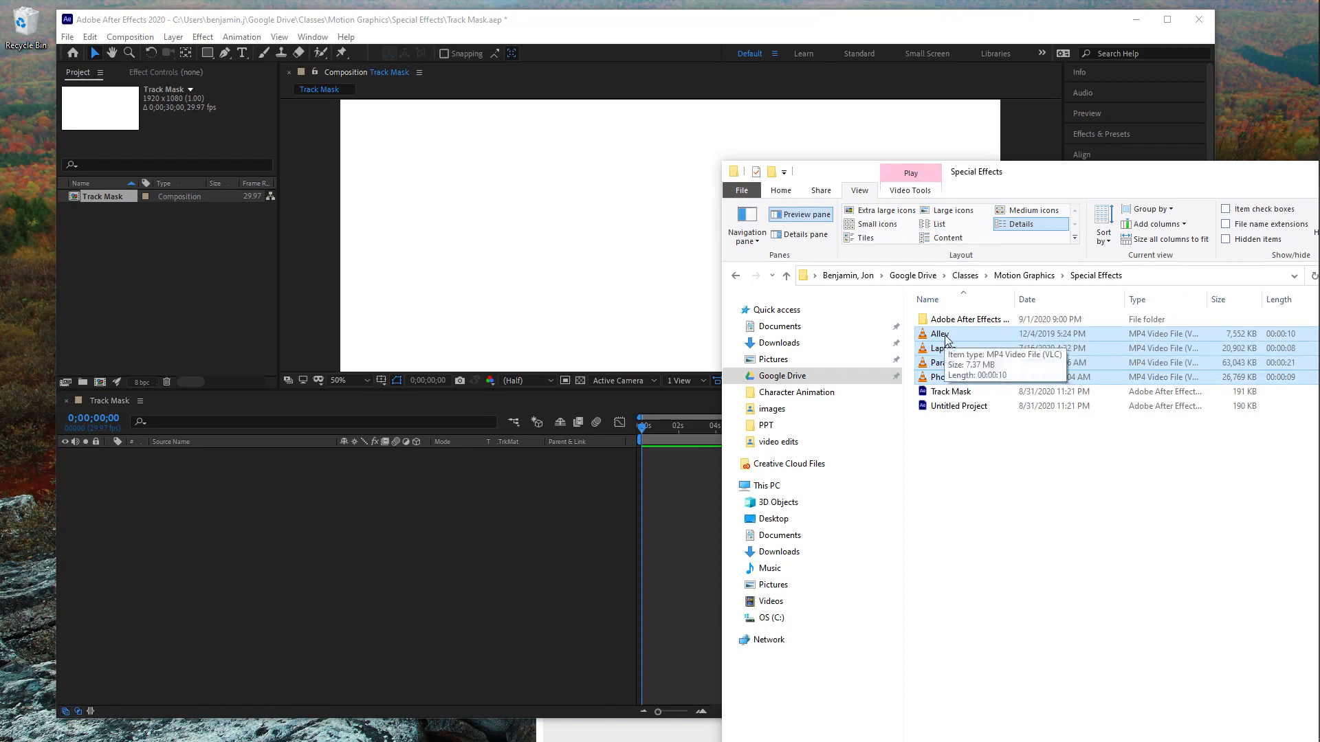
{"action": "left_click_drag", "start_coordinate": [946, 342], "coordinate": [181, 302]}
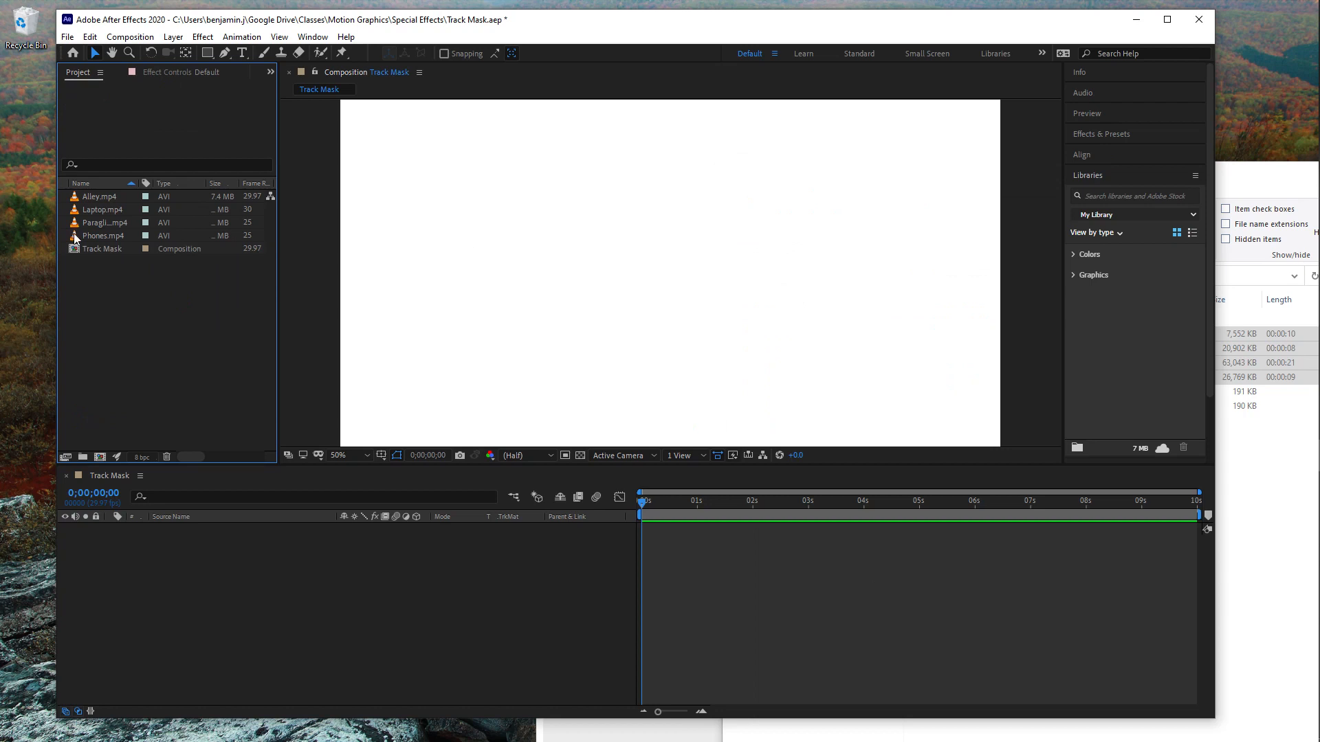
- Place Phones.mp4 in the Track Mask composition, scale it to fit the frame, and enlarge the preview area
{"action": "left_click", "coordinate": [89, 235]}
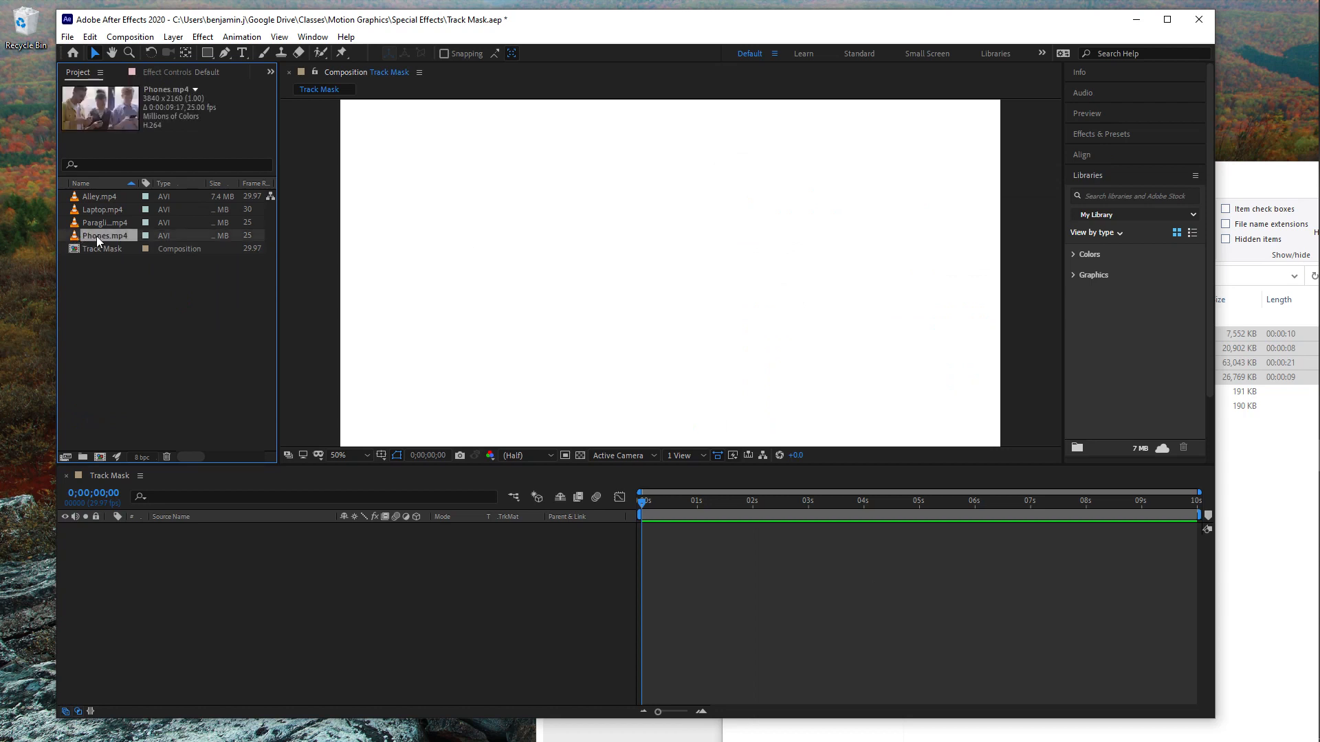
{"action": "left_click_drag", "start_coordinate": [97, 236], "coordinate": [711, 278]}
{"action": "right_click", "coordinate": [764, 313]}
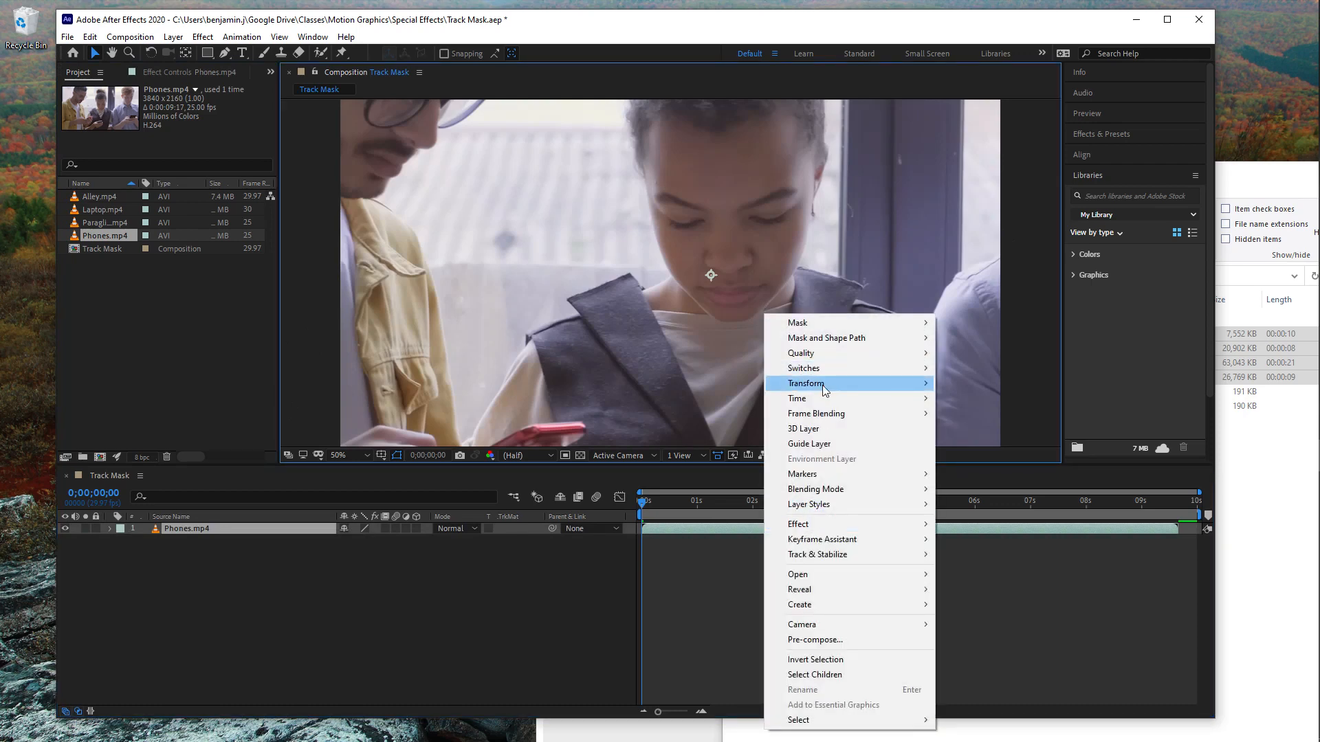
{"action": "mouse_move", "coordinate": [822, 384]}
{"action": "left_click", "coordinate": [988, 565]}
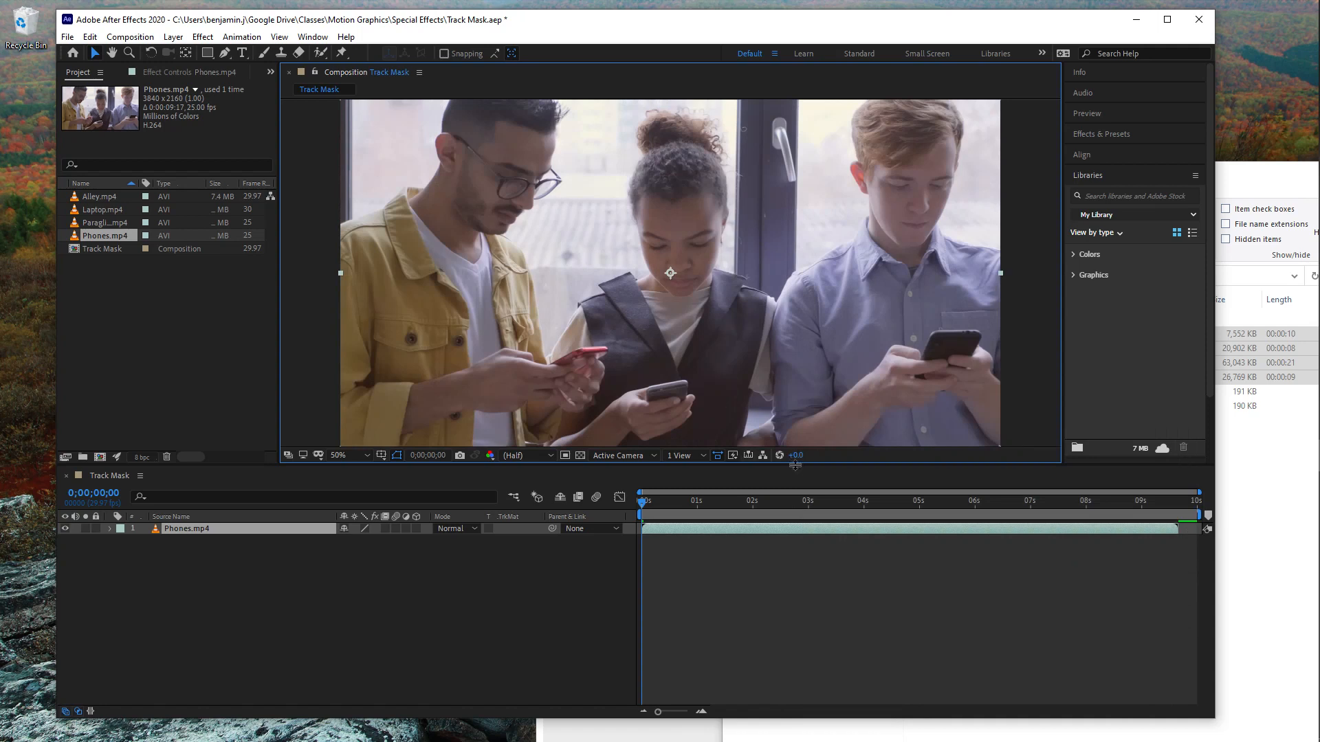
{"action": "left_click_drag", "start_coordinate": [795, 464], "coordinate": [790, 501]}
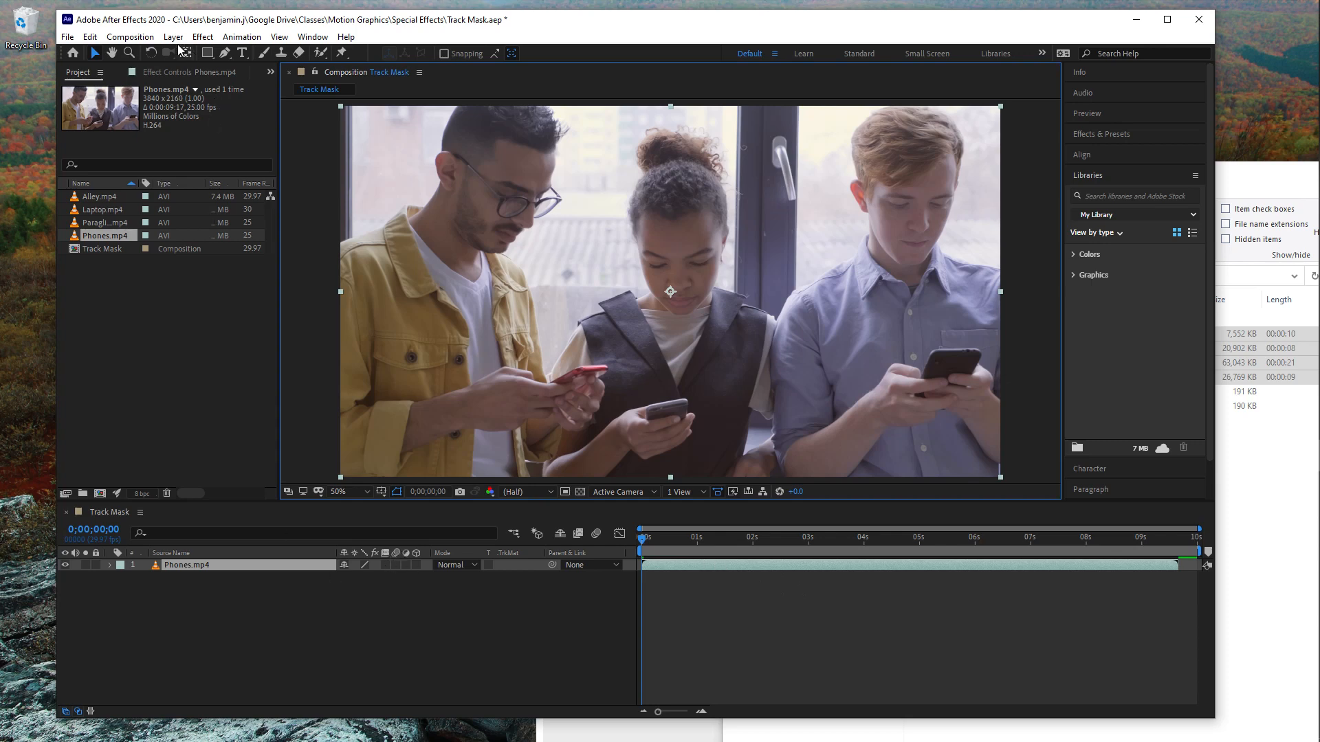
- Add an adjustment layer above the Phones.mp4 layer
{"action": "left_click", "coordinate": [175, 39]}
{"action": "mouse_move", "coordinate": [186, 55]}
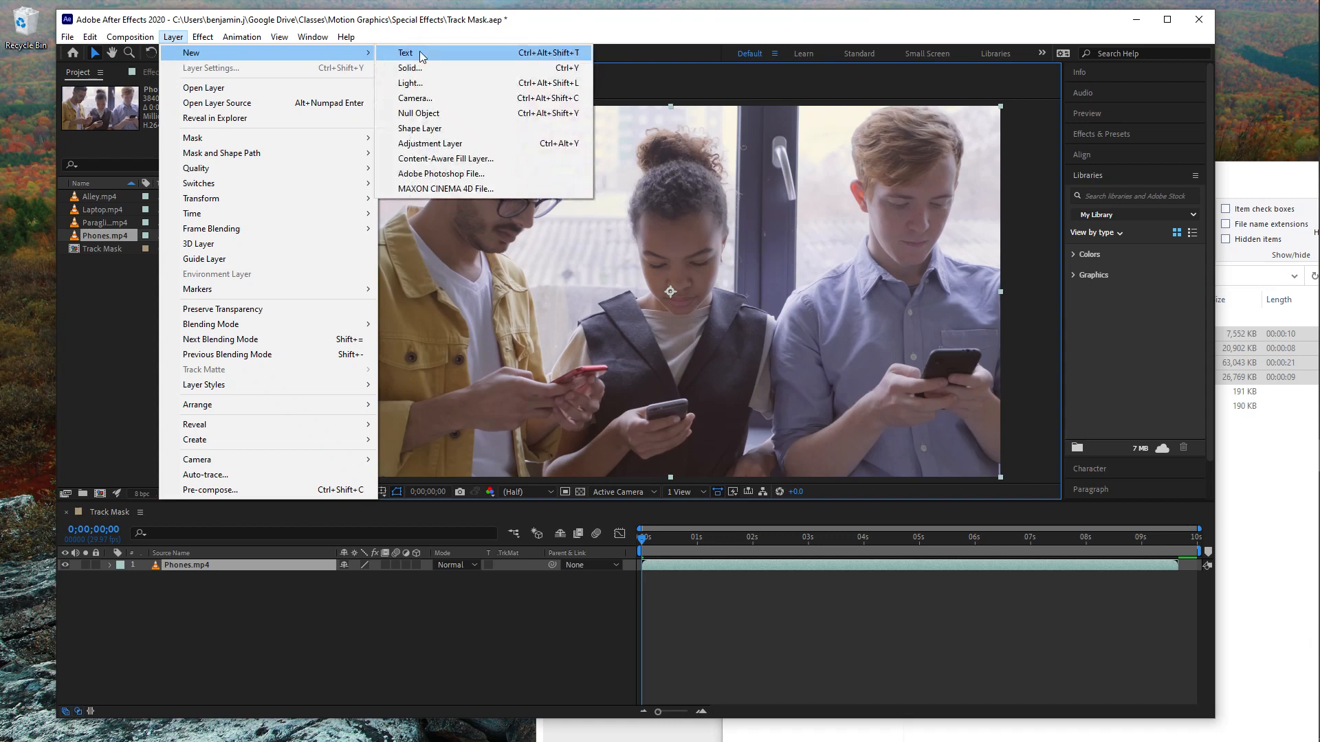
{"action": "left_click", "coordinate": [430, 143]}
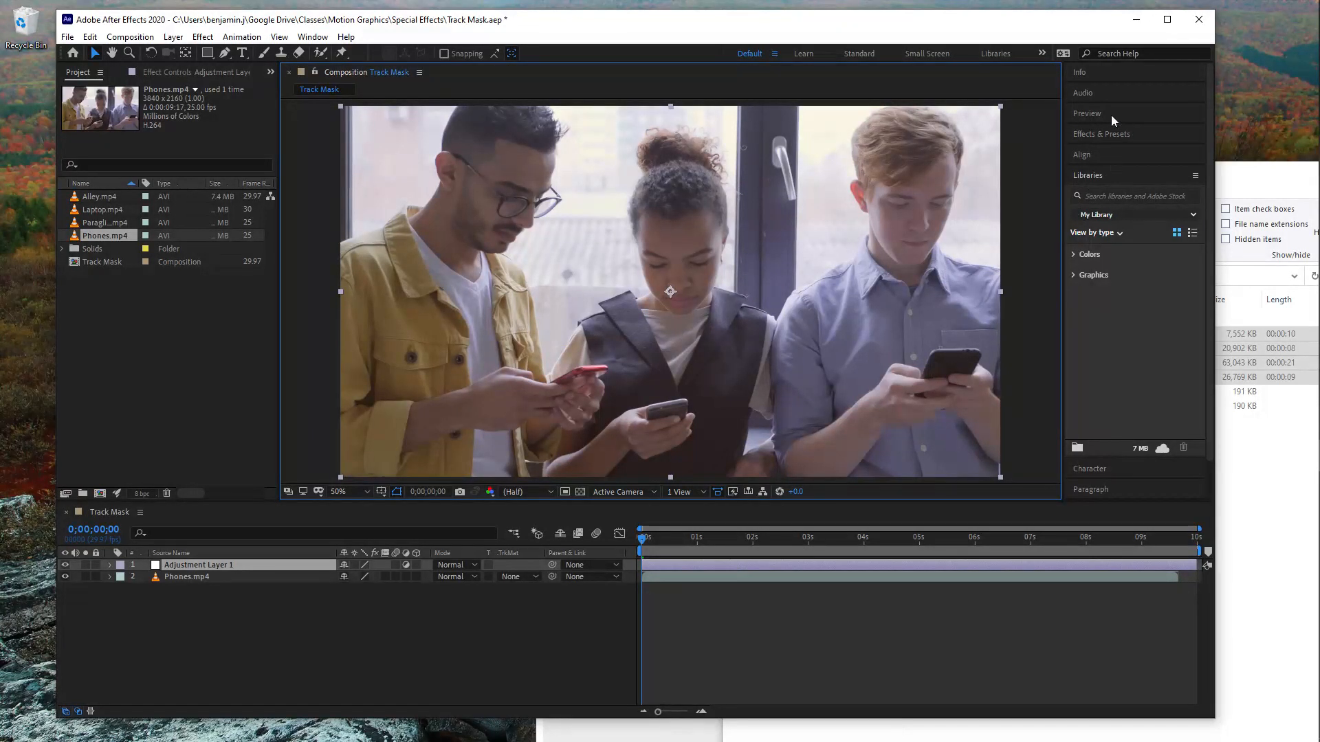
- Find the Stylize Mosaic effect and apply it to the adjustment layer
{"action": "left_click", "coordinate": [1093, 136]}
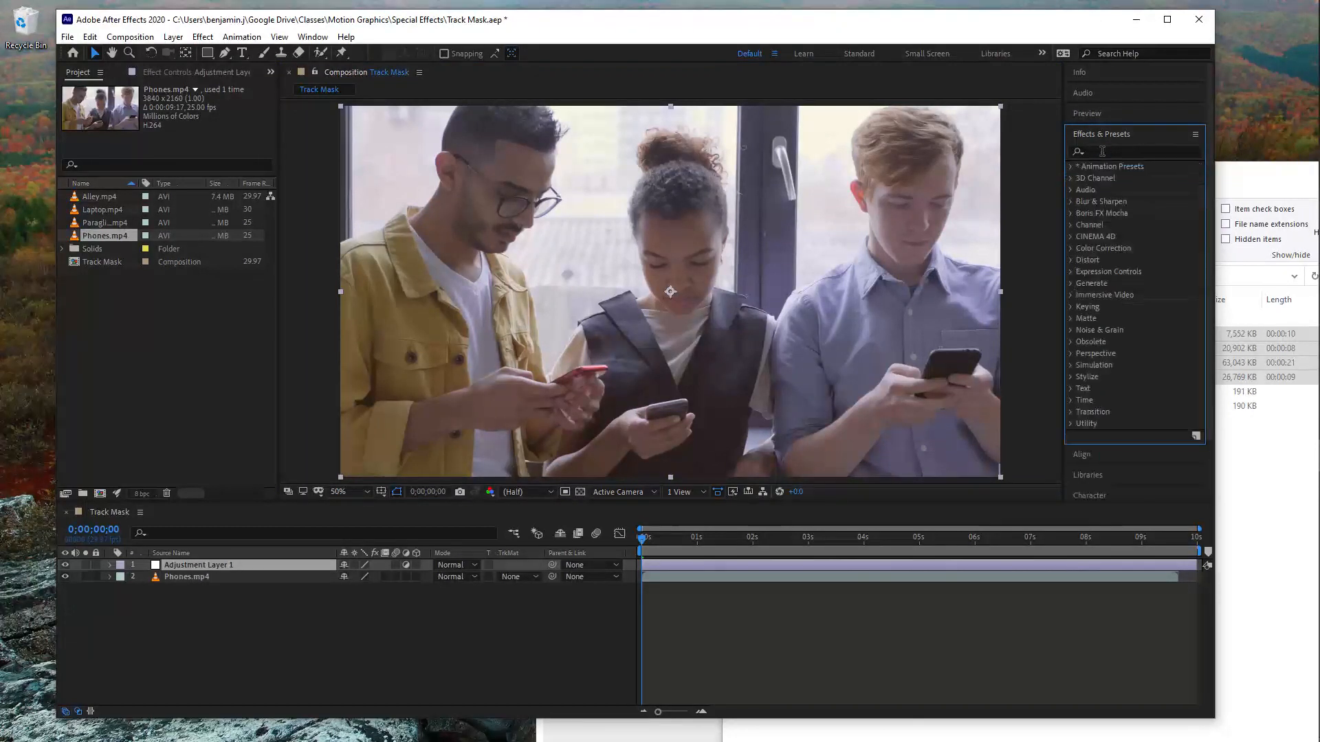
{"action": "left_click", "coordinate": [1102, 151]}
{"action": "type", "text": "mosai"}
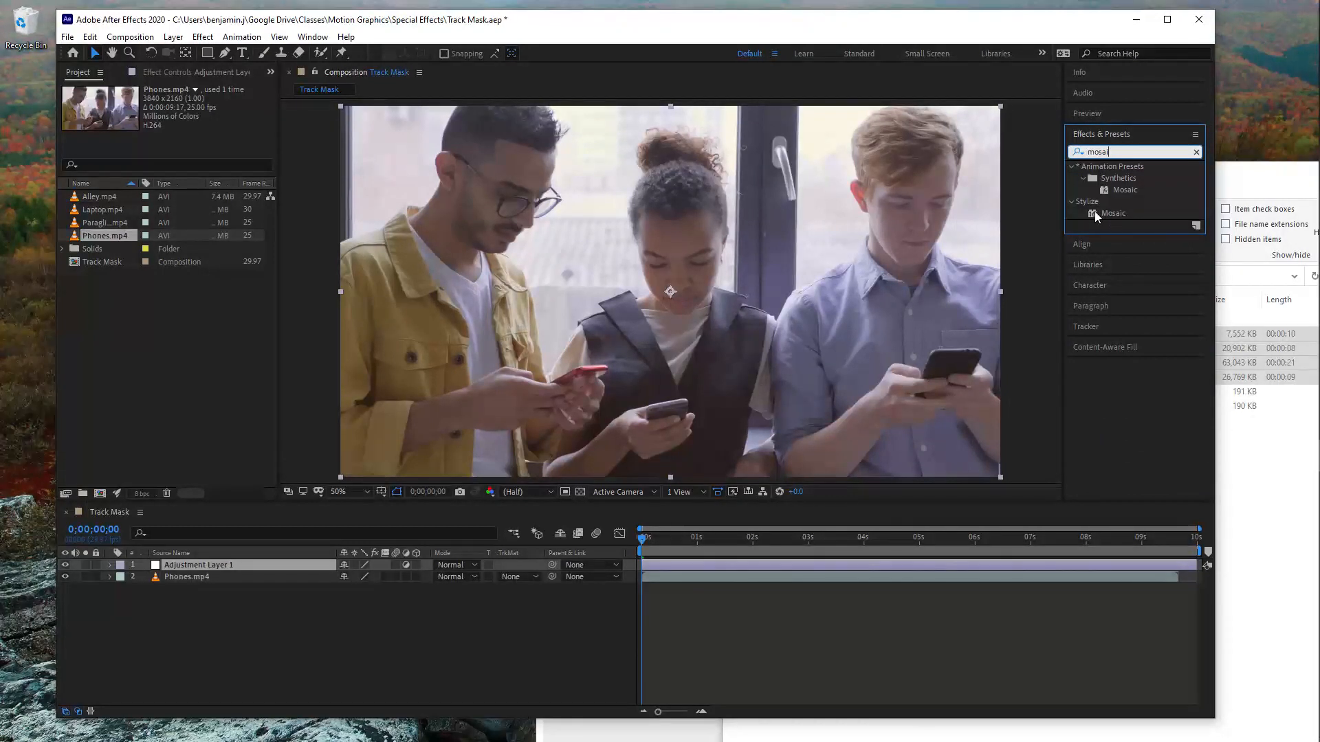
{"action": "left_click_drag", "start_coordinate": [1094, 212], "coordinate": [741, 563]}
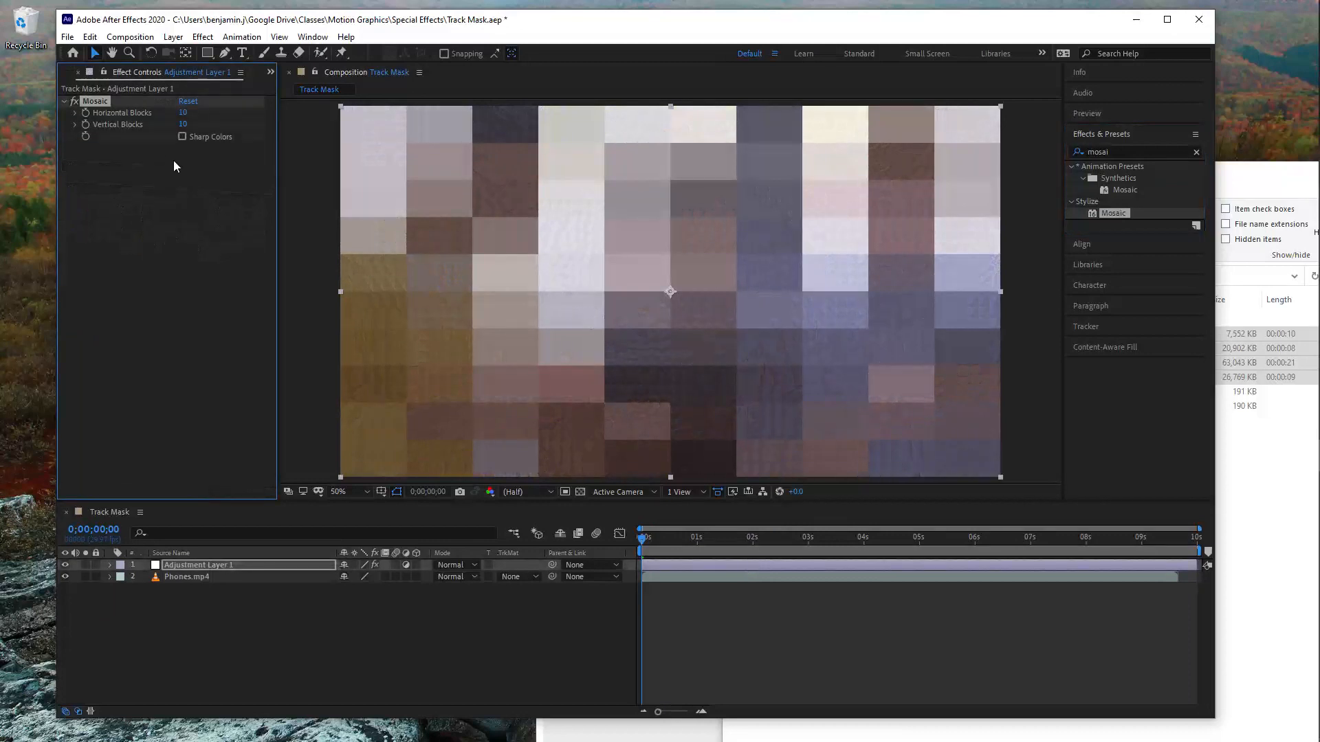
- Set the Mosaic effect's Horizontal Blocks and Vertical Blocks to 50
{"action": "left_click", "coordinate": [183, 113]}
{"action": "type", "text": "25"}
{"action": "key", "text": "Tab"}
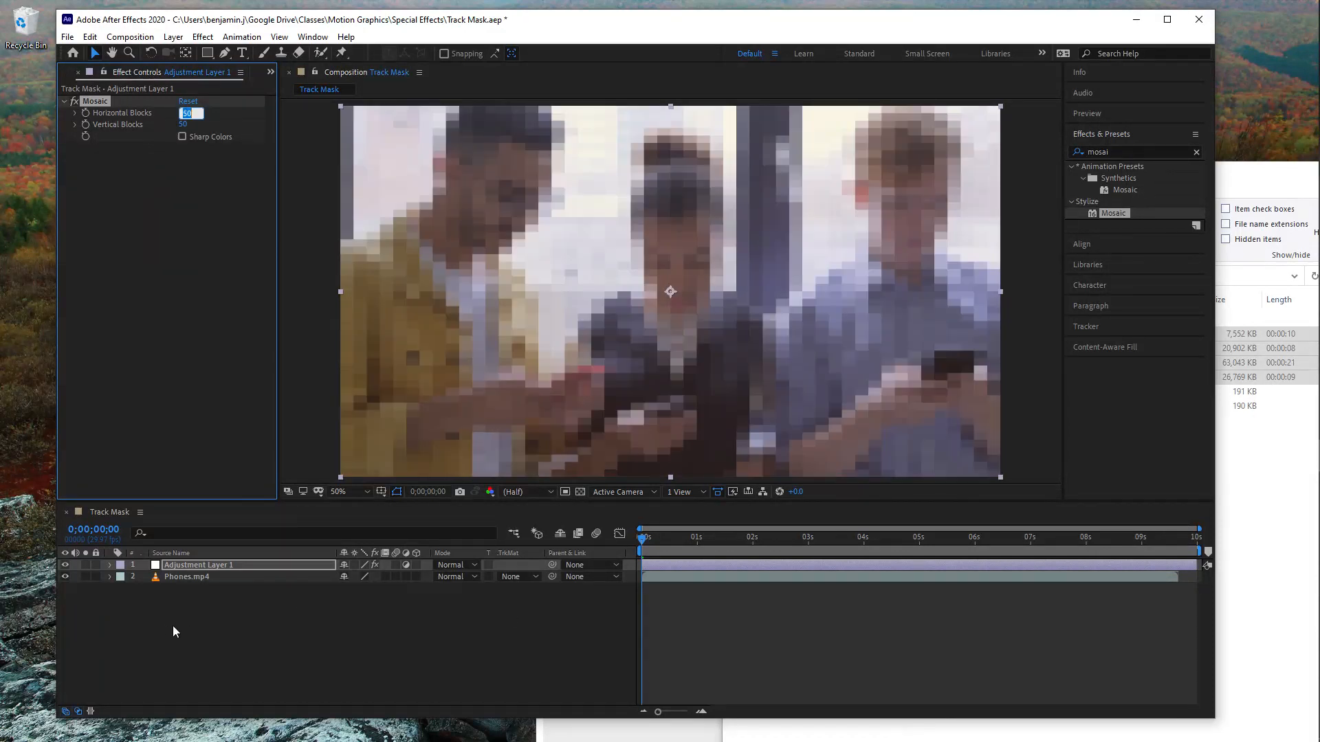
- Hide the adjustment layer and draw a closed RotoBezier mask on it around the head of the man in the blue shirt
{"action": "left_click", "coordinate": [65, 564]}
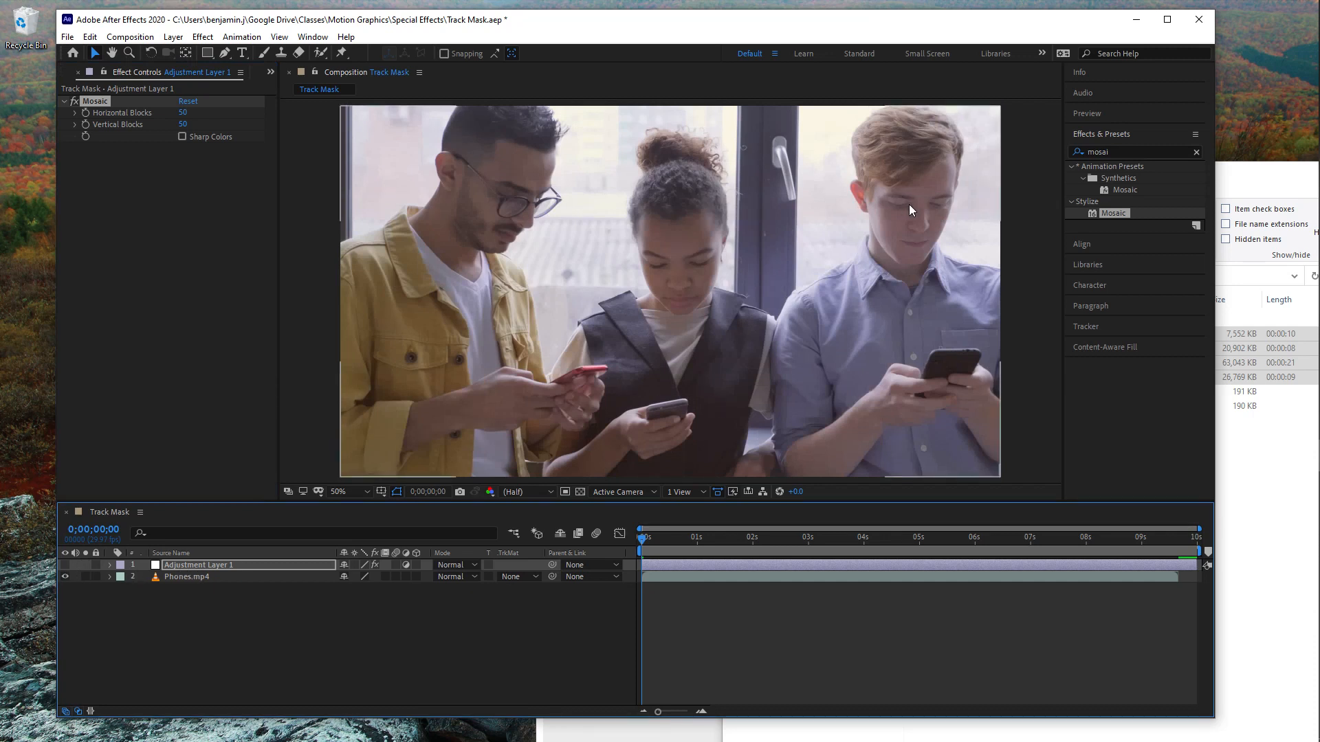
{"action": "left_click", "coordinate": [225, 53]}
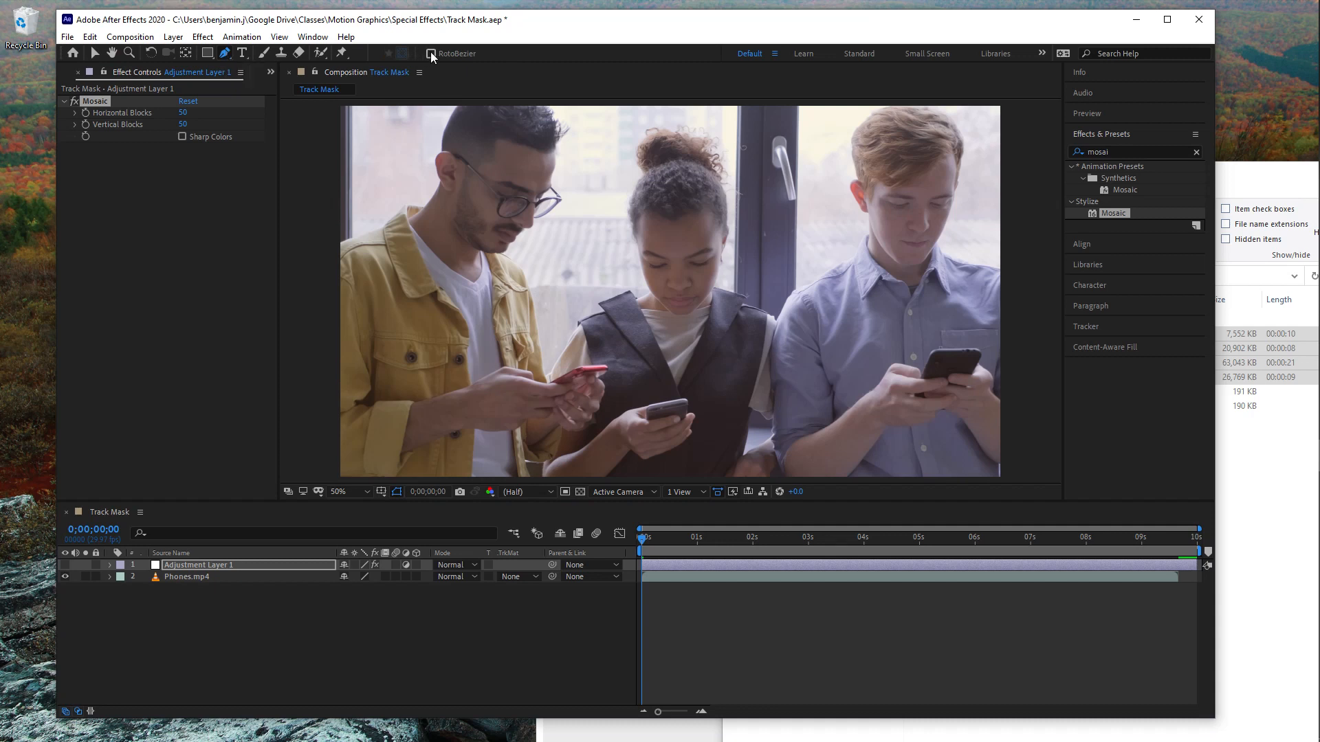
{"action": "left_click", "coordinate": [431, 53]}
{"action": "left_click", "coordinate": [867, 217]}
{"action": "left_click", "coordinate": [891, 259]}
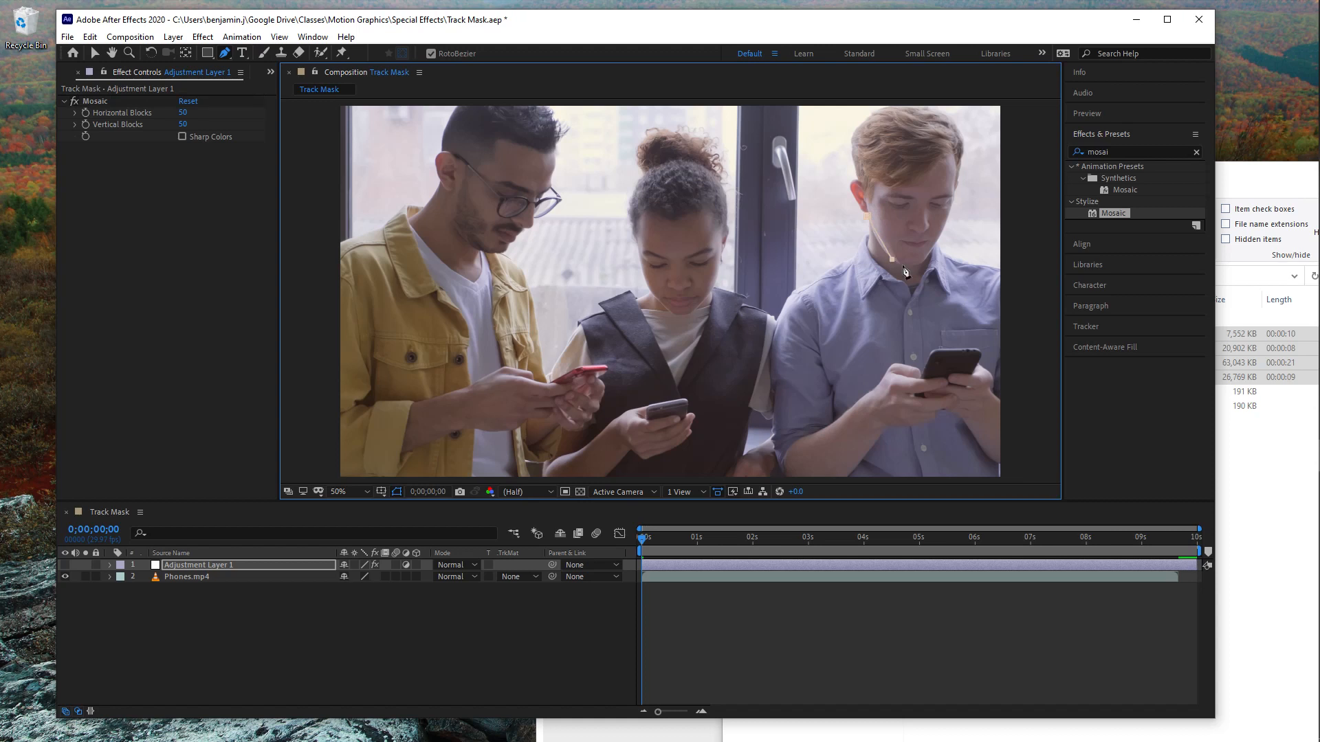
{"action": "left_click", "coordinate": [931, 258]}
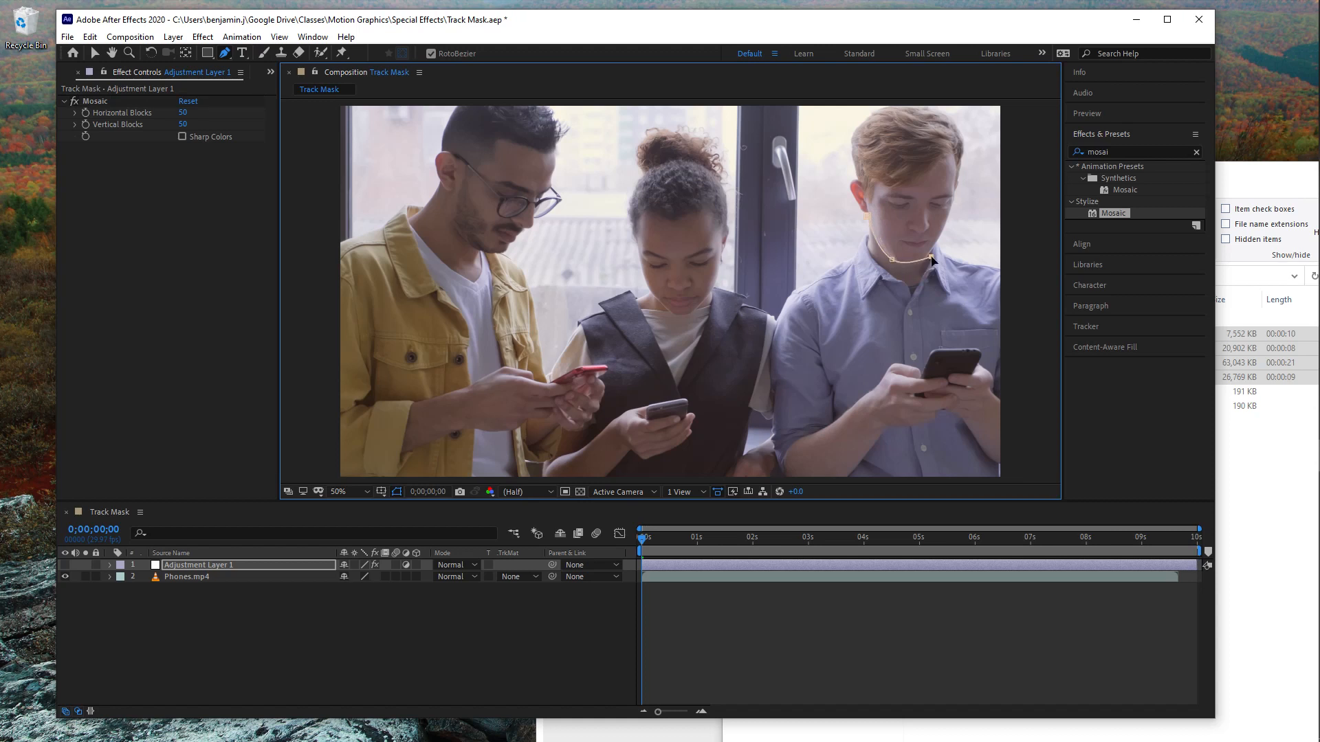
{"action": "left_click", "coordinate": [955, 201]}
{"action": "left_click", "coordinate": [963, 134]}
{"action": "left_click", "coordinate": [909, 101]}
{"action": "left_click", "coordinate": [849, 136]}
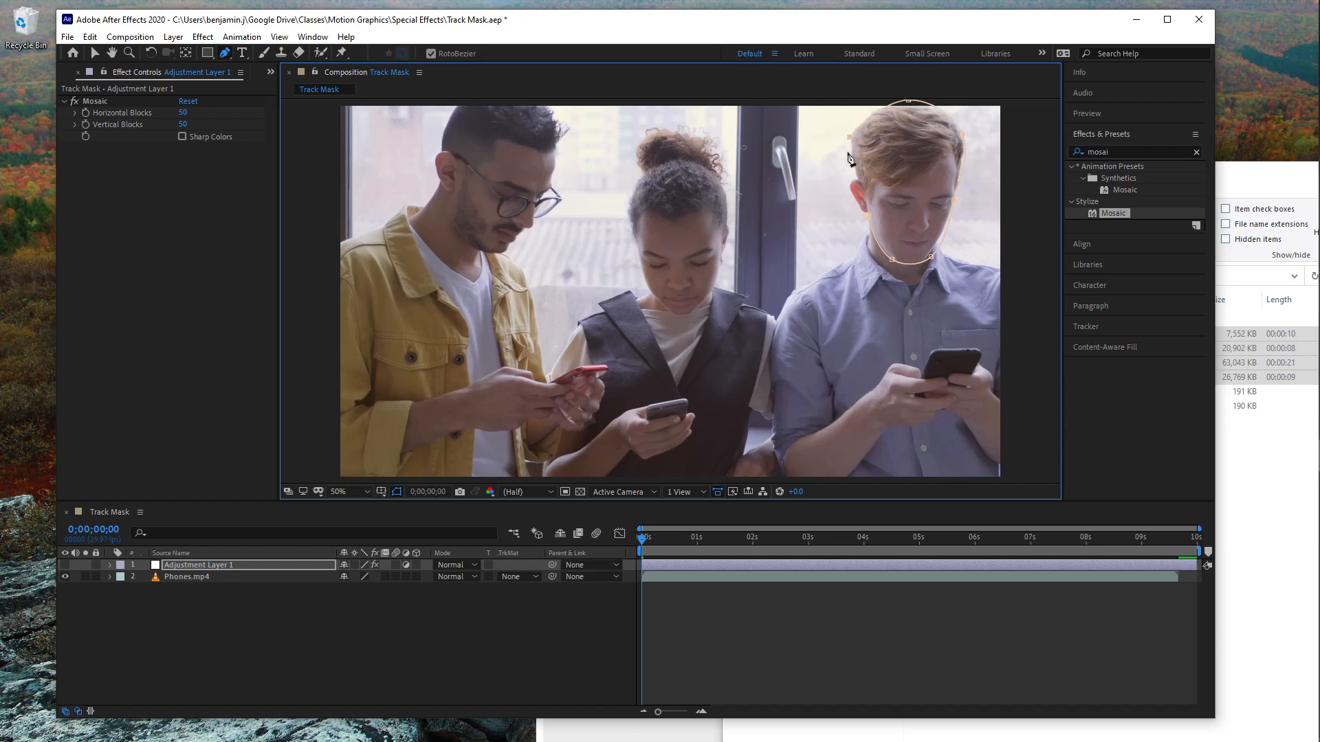
{"action": "left_click", "coordinate": [868, 217]}
- Fine-tune the mask points around the man's head and check the mosaic by showing and hiding the adjustment layer
{"action": "left_click", "coordinate": [967, 134]}
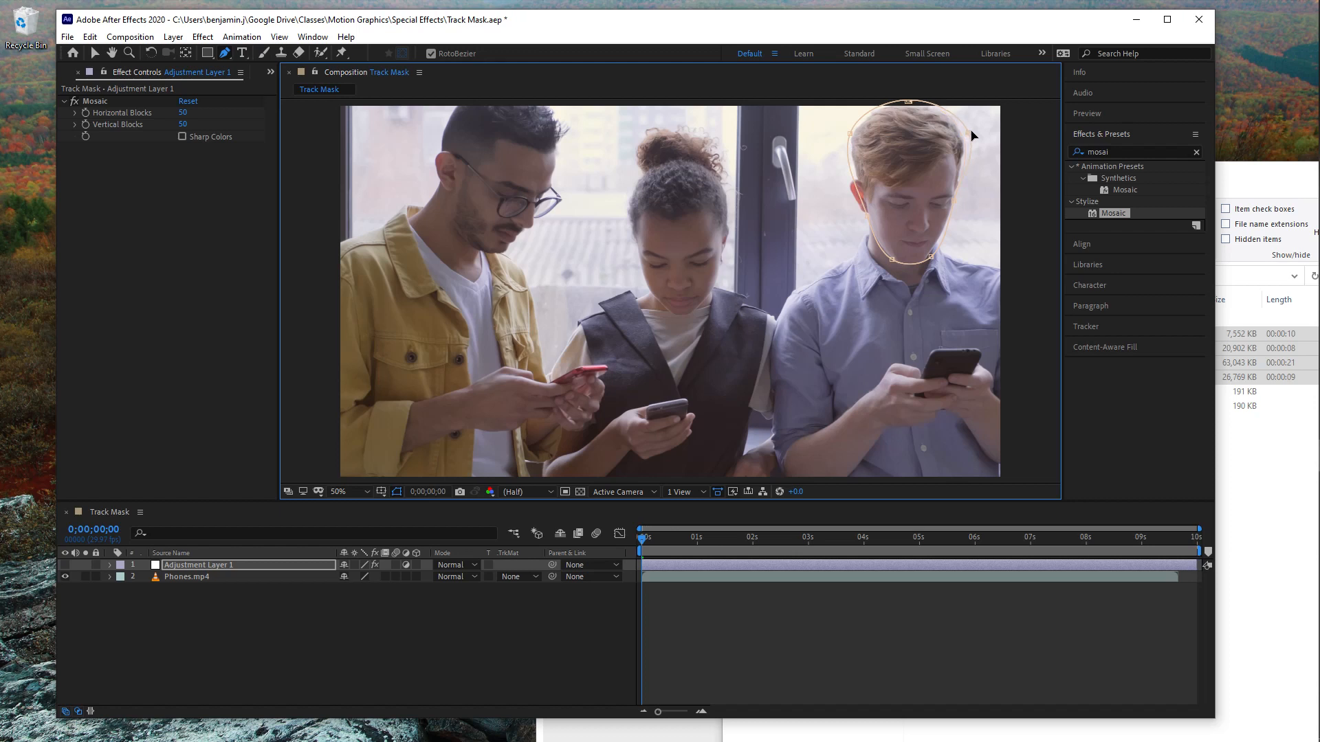
{"action": "left_click", "coordinate": [923, 263]}
{"action": "left_click_drag", "start_coordinate": [891, 259], "coordinate": [889, 264]}
{"action": "left_click_drag", "start_coordinate": [908, 101], "coordinate": [904, 102]}
{"action": "left_click", "coordinate": [65, 564]}
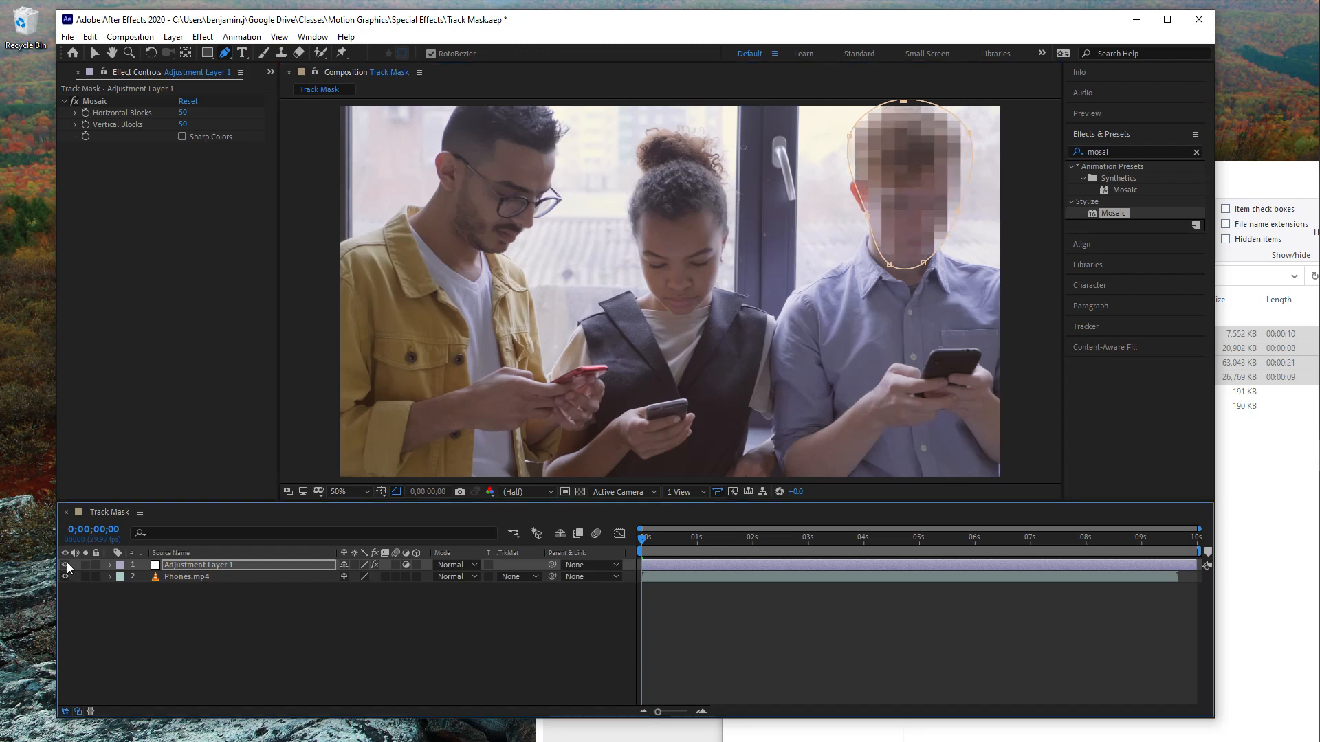
{"action": "left_click", "coordinate": [67, 564]}
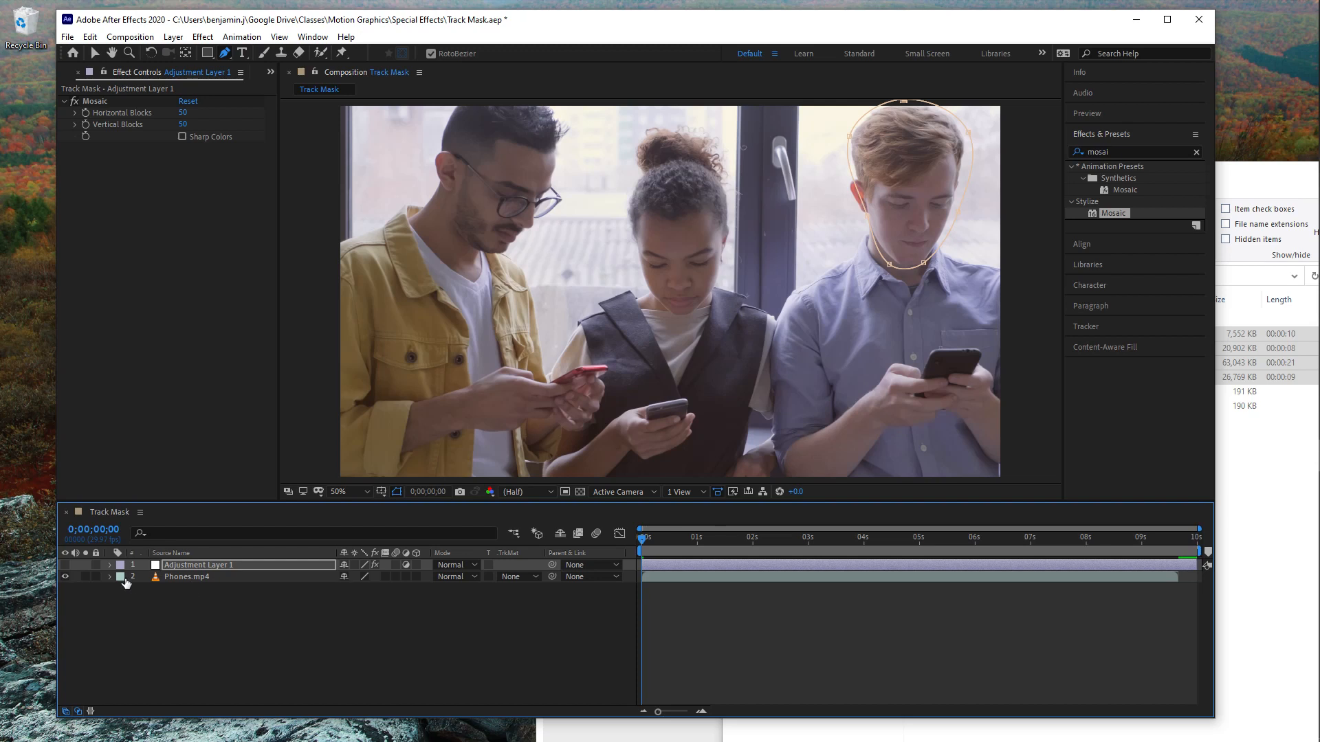
- Set up mask tracking for the adjustment layer's Mask 1 and track it forward to 0;00;01;11
{"action": "left_click", "coordinate": [109, 565]}
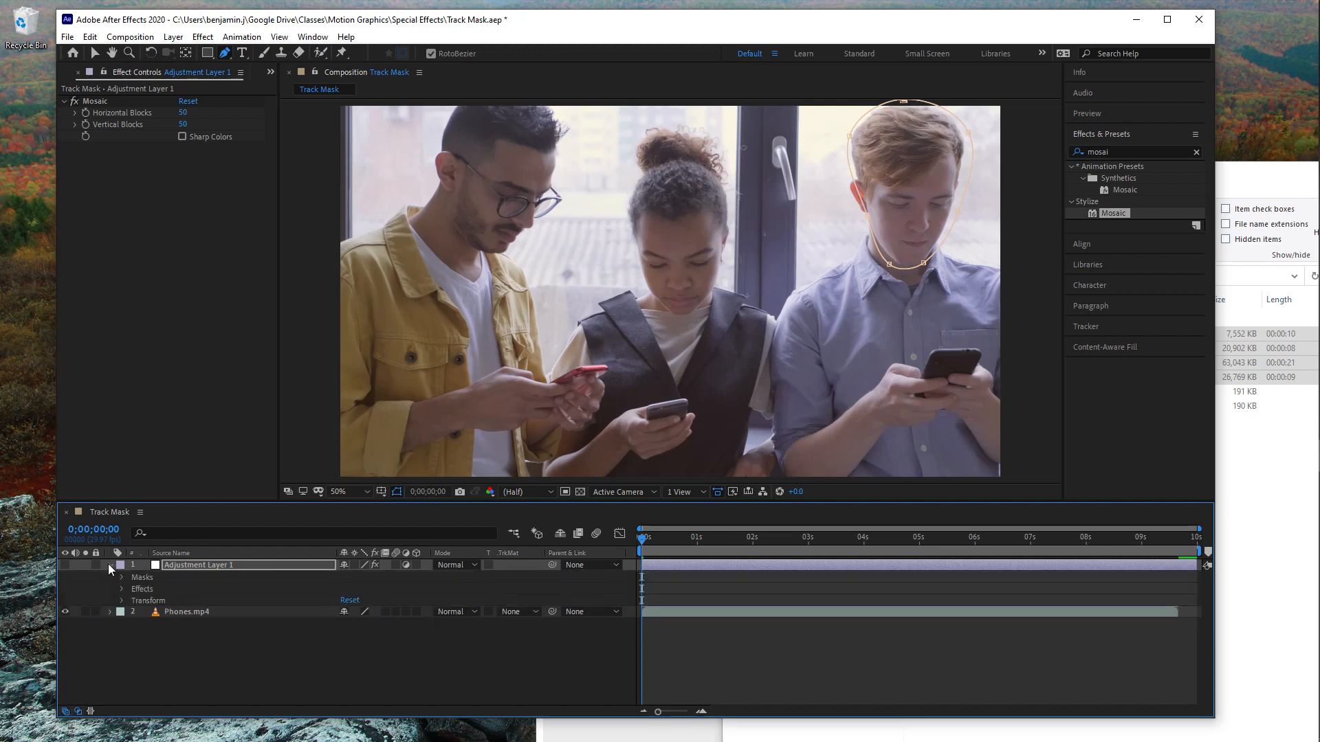
{"action": "left_click", "coordinate": [121, 577]}
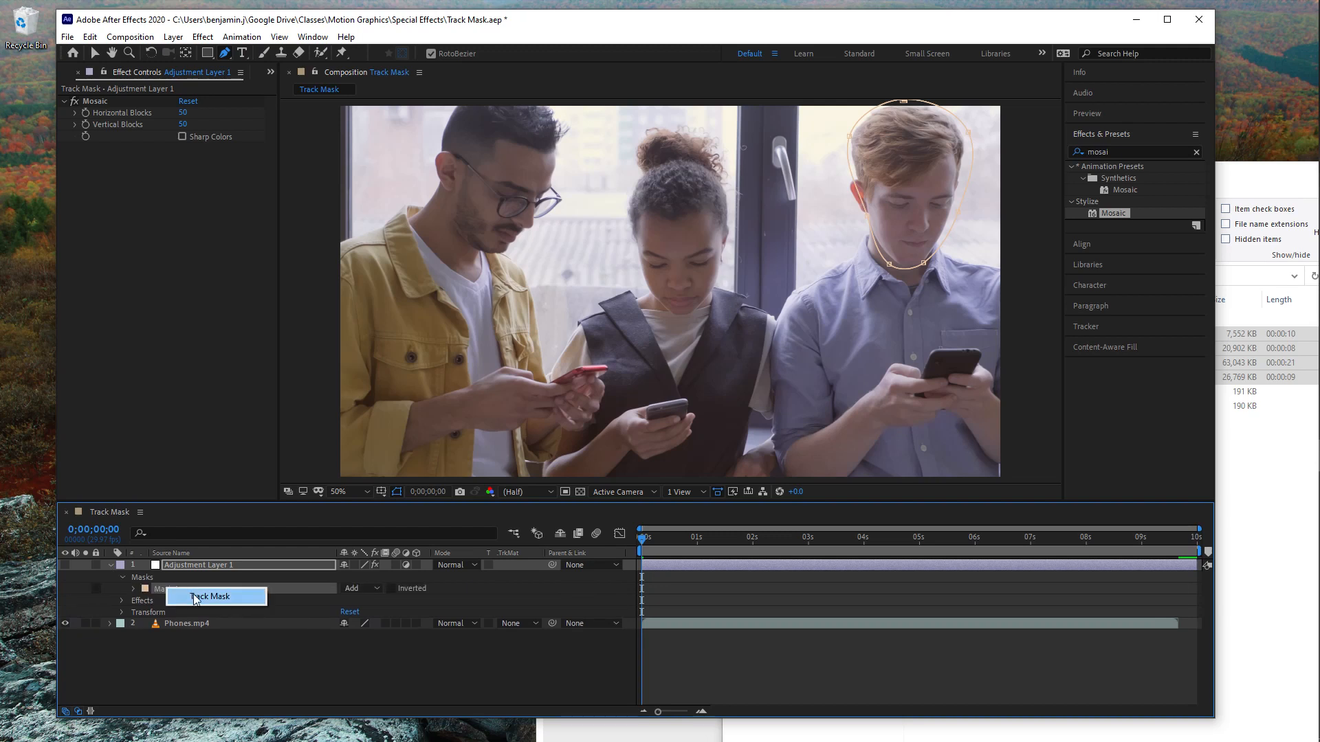
{"action": "left_click", "coordinate": [234, 592]}
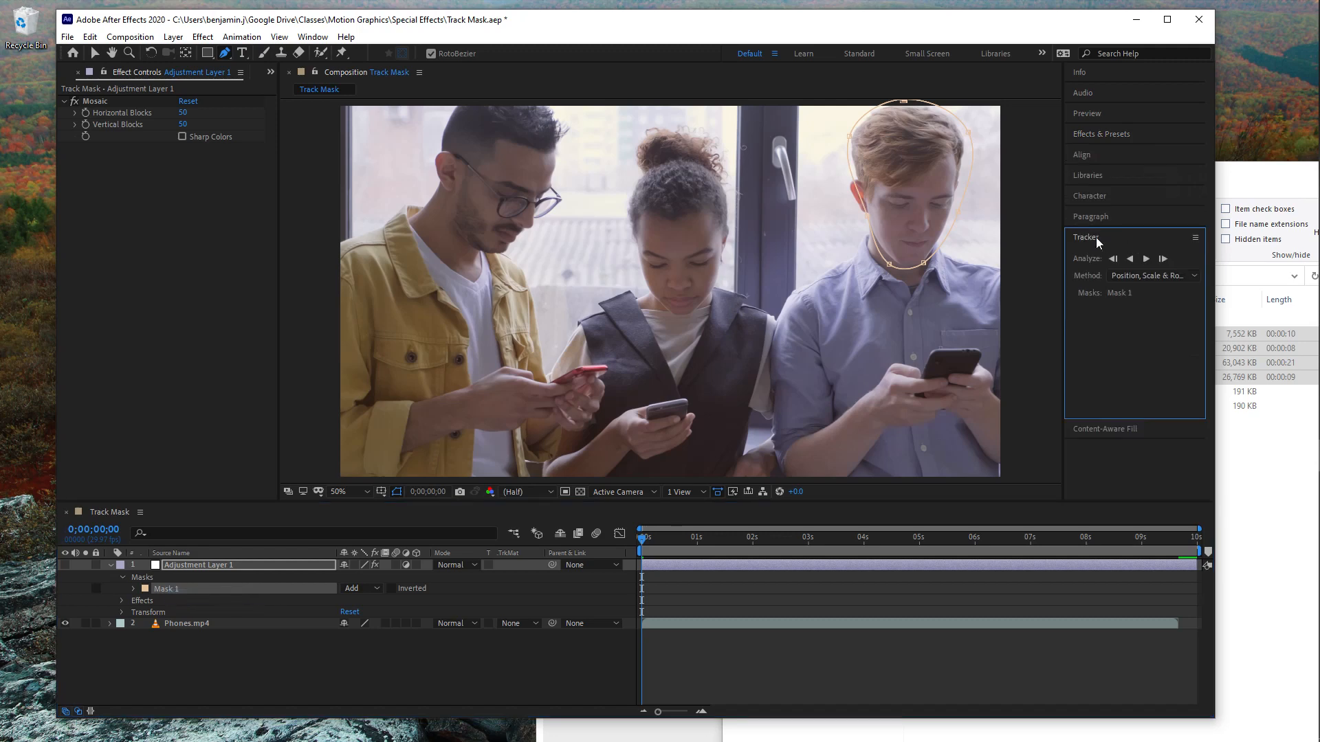
{"action": "left_click", "coordinate": [1145, 260]}
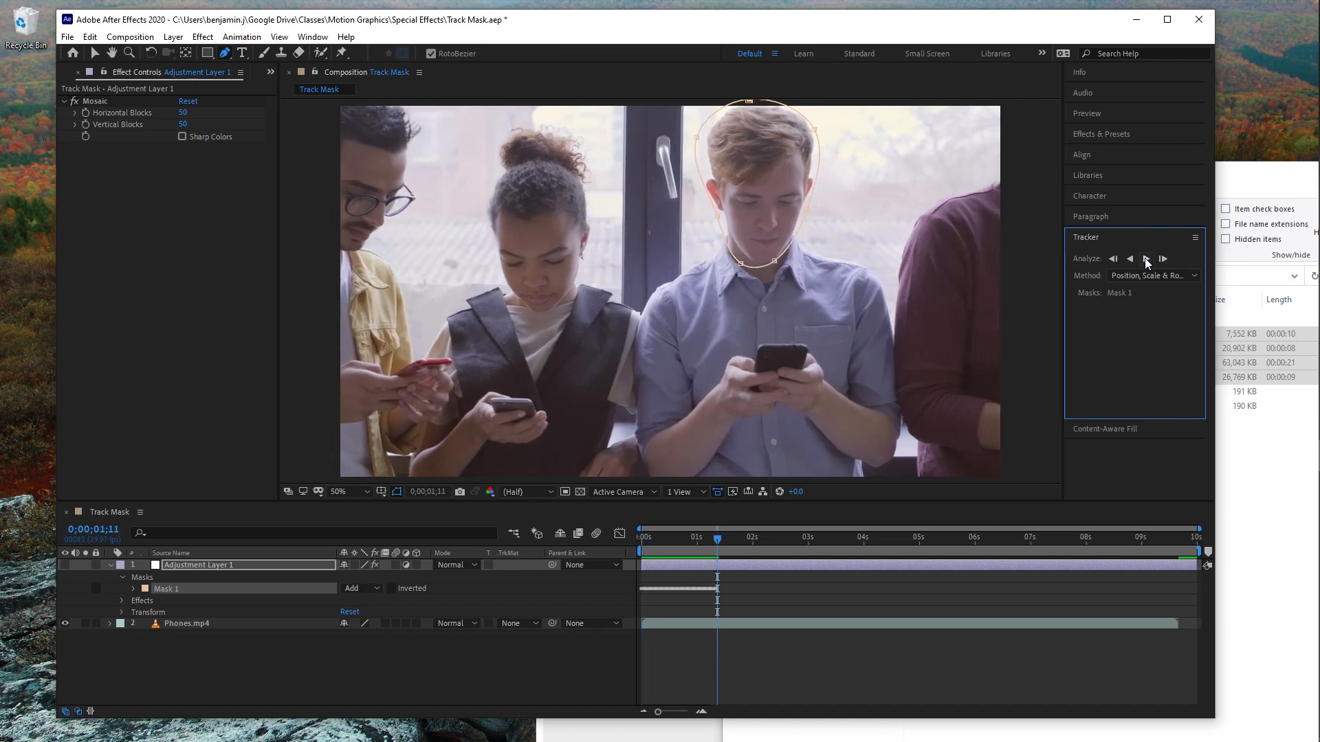
{"action": "left_click", "coordinate": [1146, 260]}
- Pull the mask's side point closer to the man's head at 0;00;01;11, and track forward to 0;00;02;01
{"action": "left_click_drag", "start_coordinate": [698, 137], "coordinate": [706, 142]}
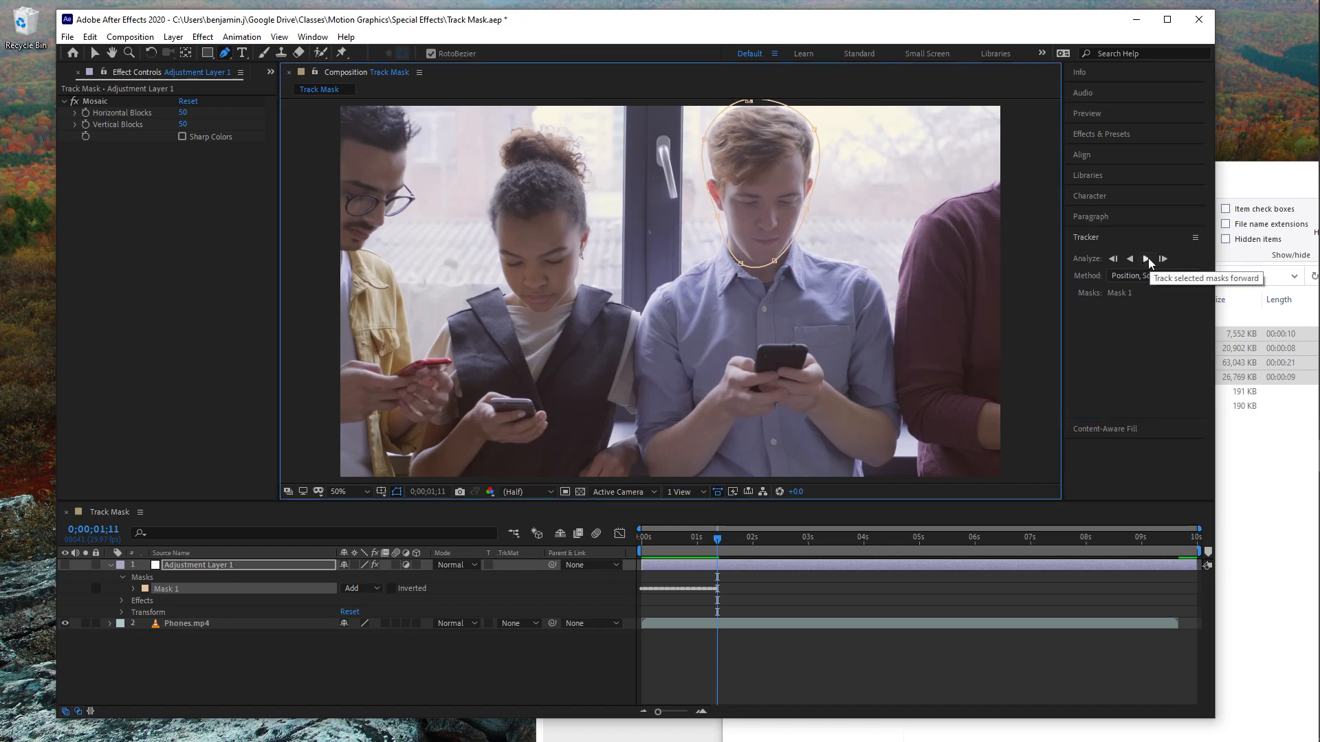
{"action": "left_click", "coordinate": [1147, 259]}
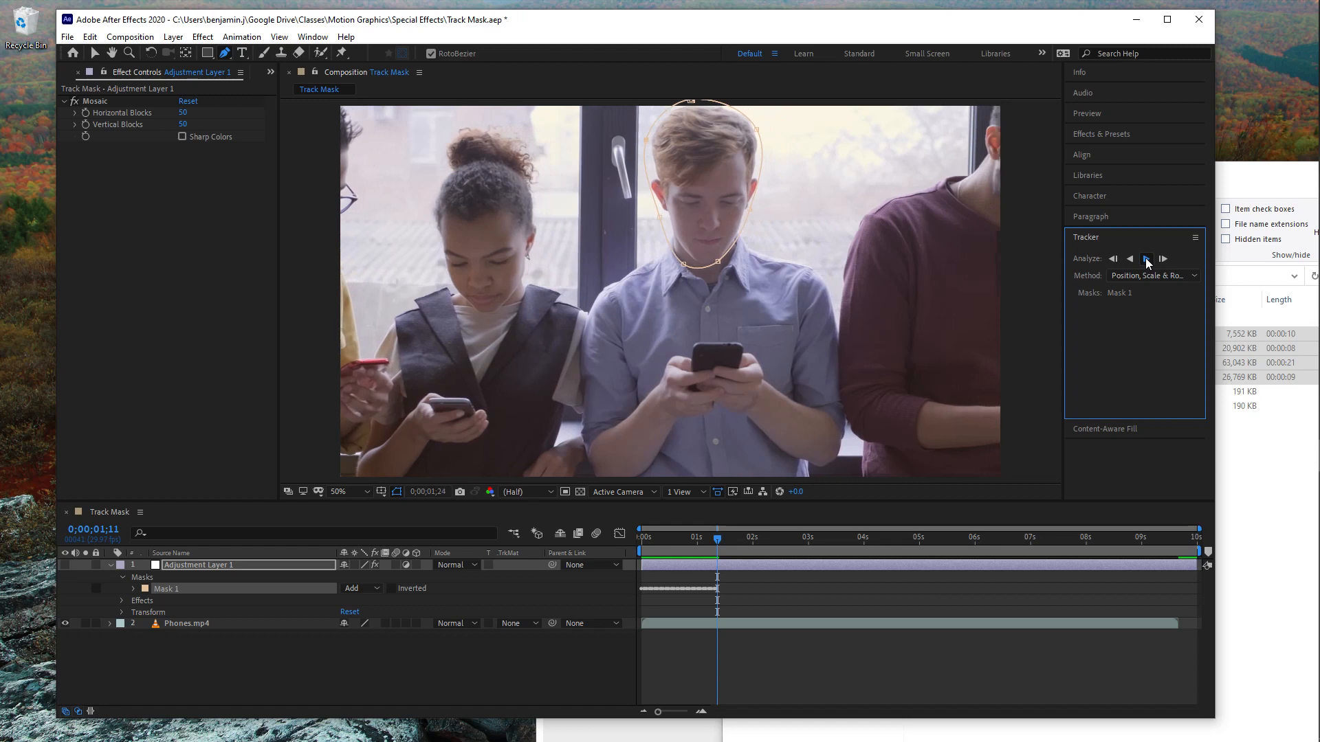
{"action": "left_click", "coordinate": [1146, 260]}
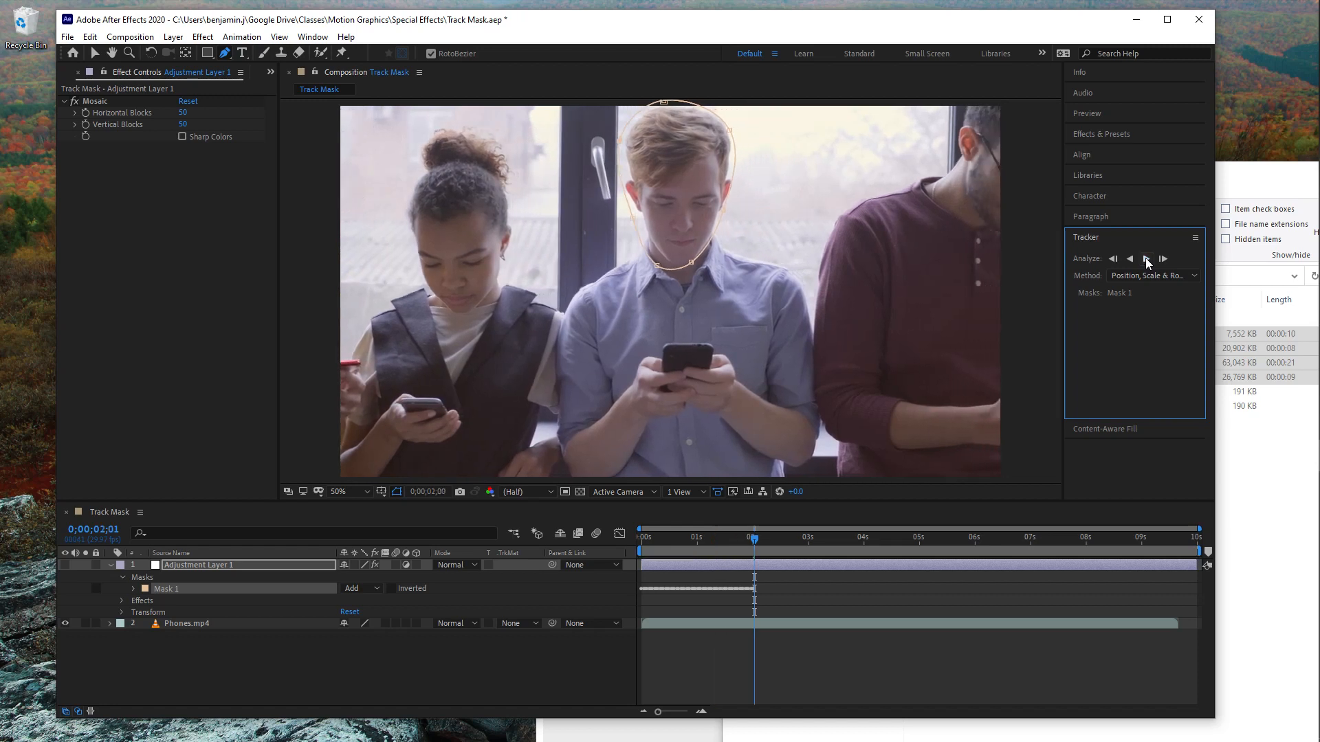
- Correct the mask point under the man's chin at 0;00;02;01, and track forward to 0;00;03;04
{"action": "left_click_drag", "start_coordinate": [659, 268], "coordinate": [668, 264]}
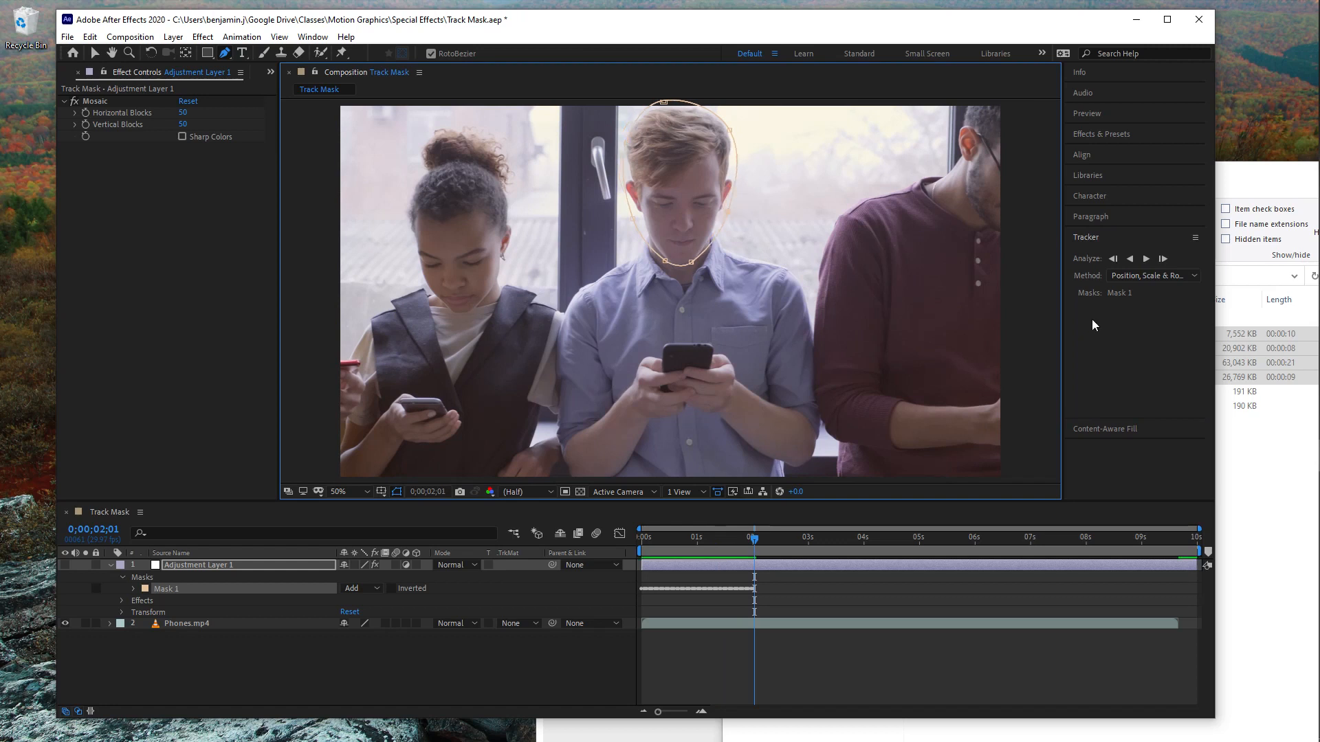
{"action": "left_click", "coordinate": [1146, 259]}
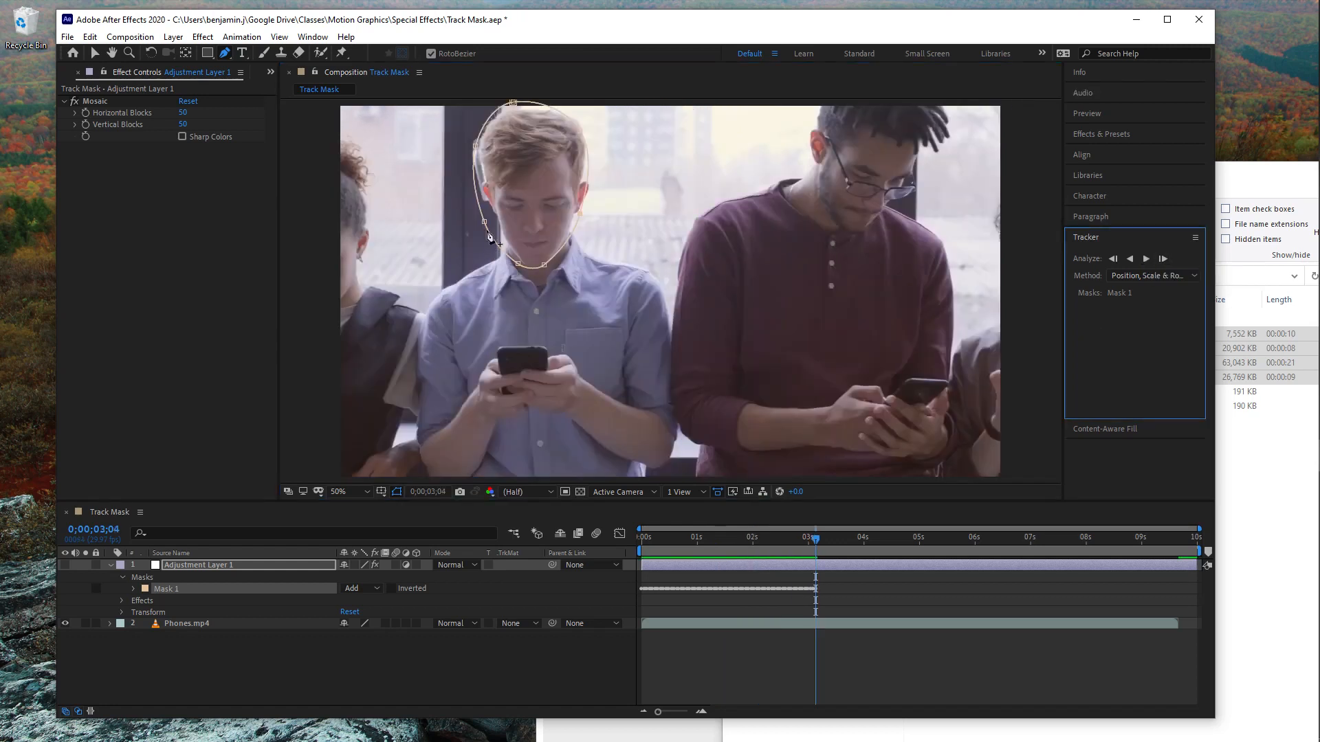
- Refit the mask's side points to the man's head at 0;00;03;04, and track forward to 0;00;04;29
{"action": "left_click", "coordinate": [490, 225]}
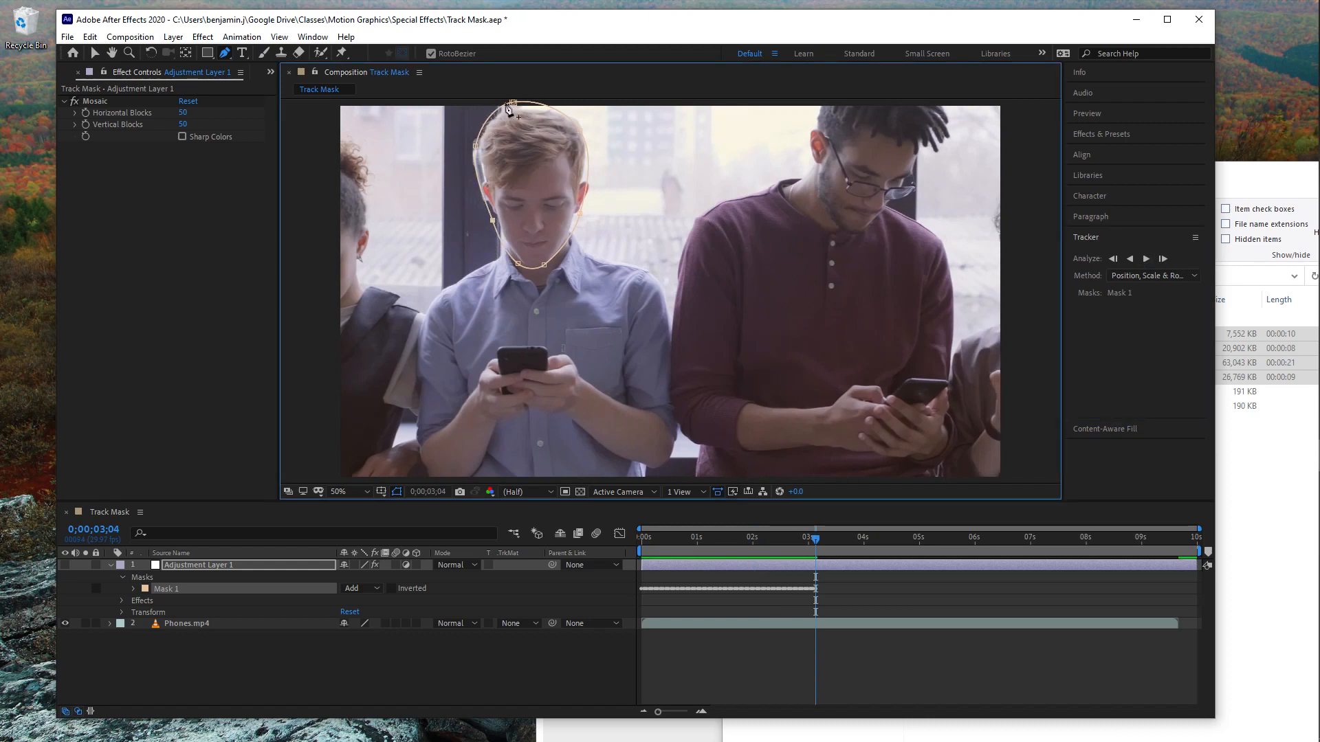
{"action": "left_click_drag", "start_coordinate": [580, 130], "coordinate": [585, 131]}
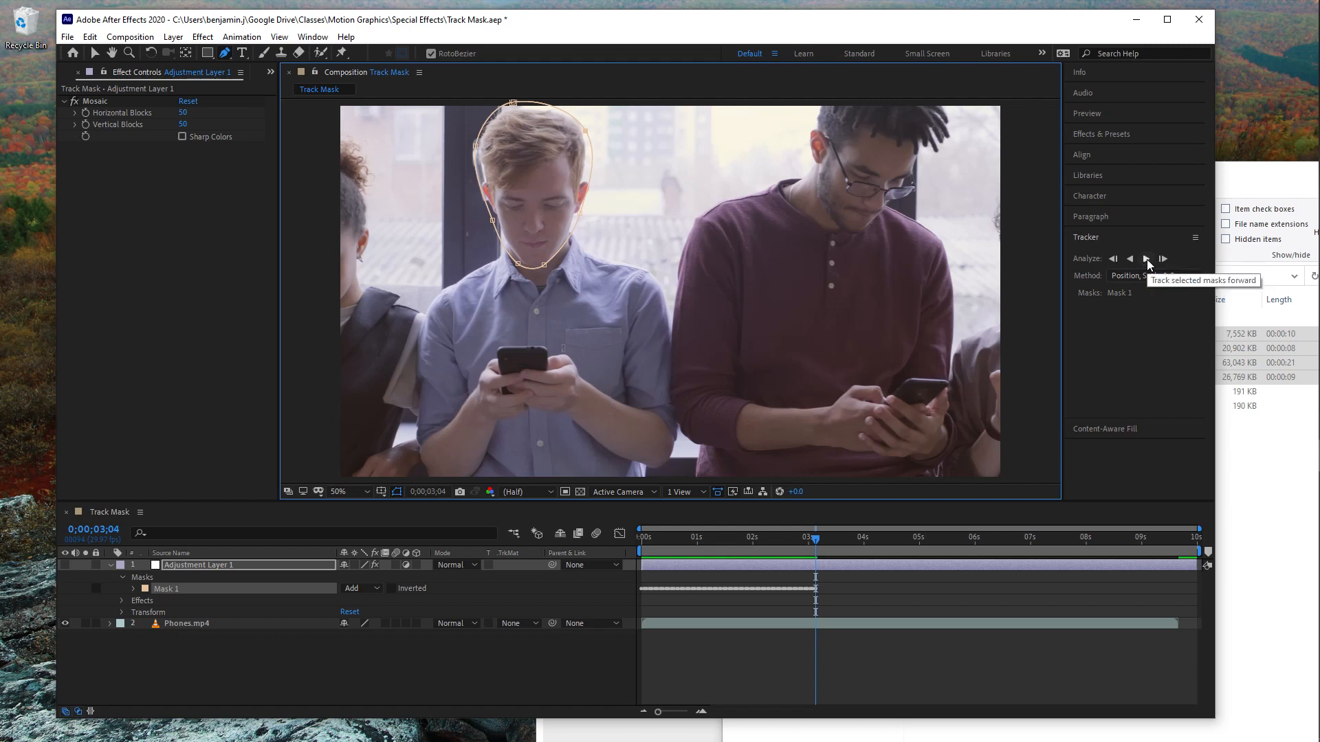
{"action": "left_click", "coordinate": [1146, 260]}
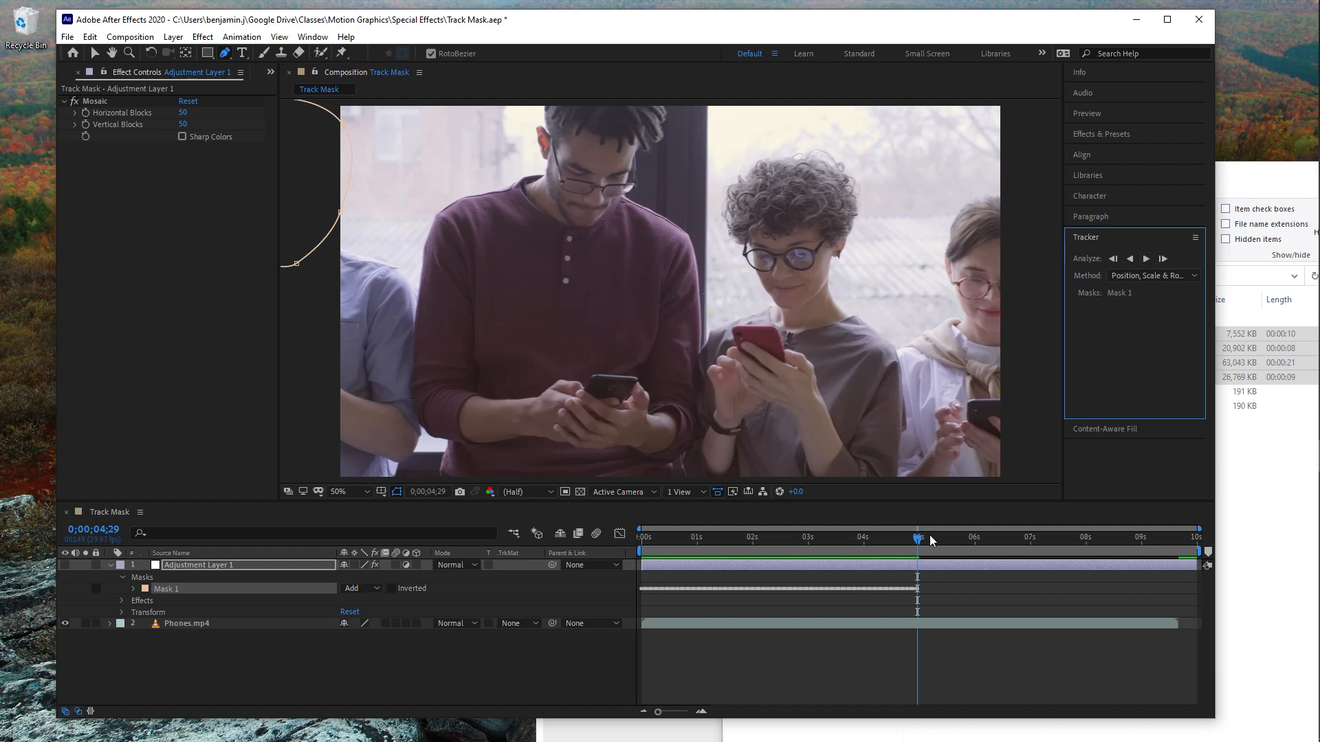
- Make the adjustment layer with the mosaic visible again
{"action": "left_click", "coordinate": [64, 565]}
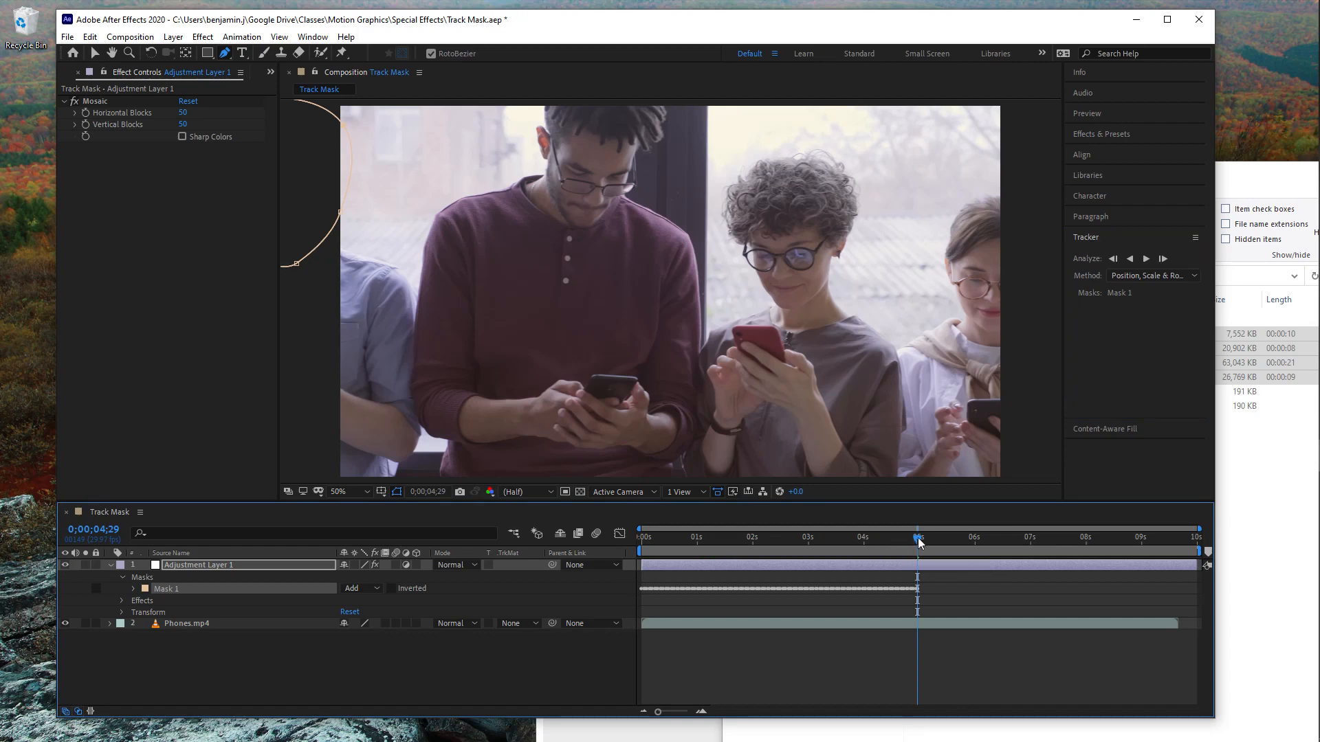
- Preview the tracked mosaic mask from the beginning of the Track Mask composition
{"action": "key", "text": "Home"}
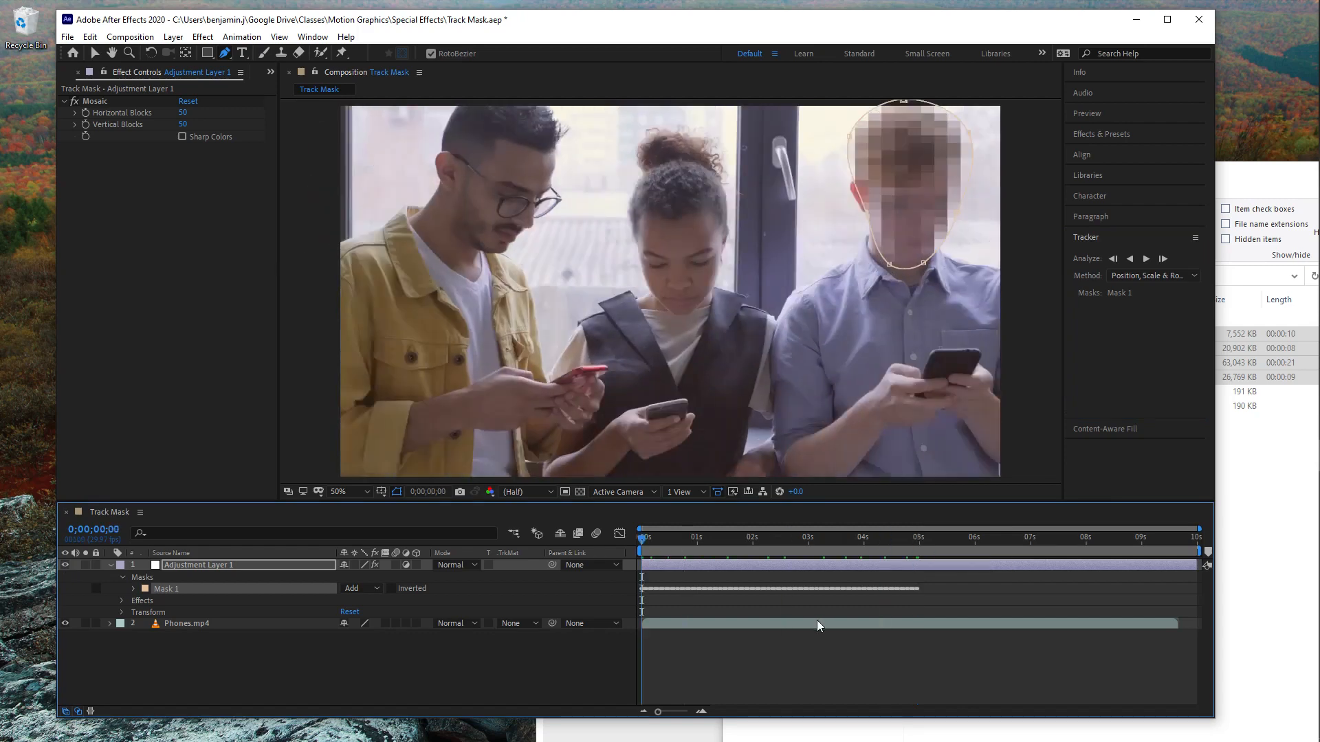
{"action": "left_click", "coordinate": [808, 516]}
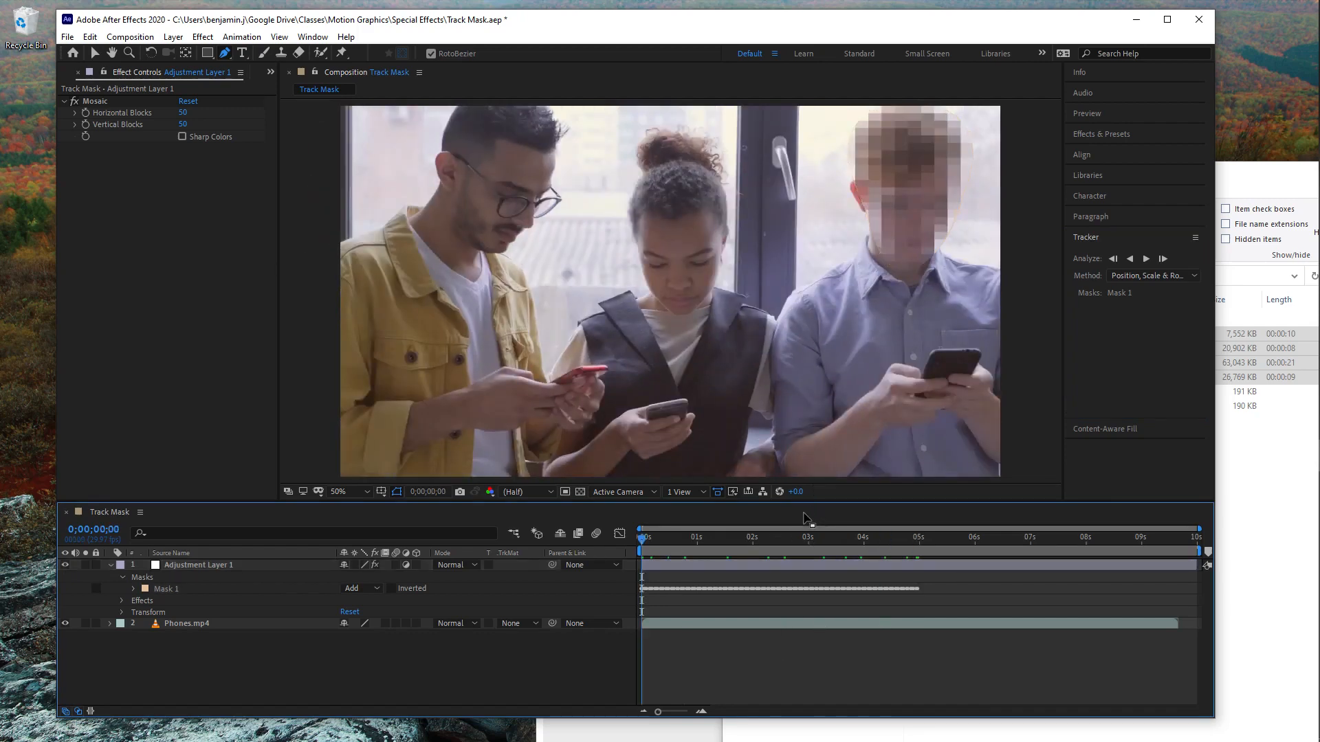
{"action": "key", "text": "space"}
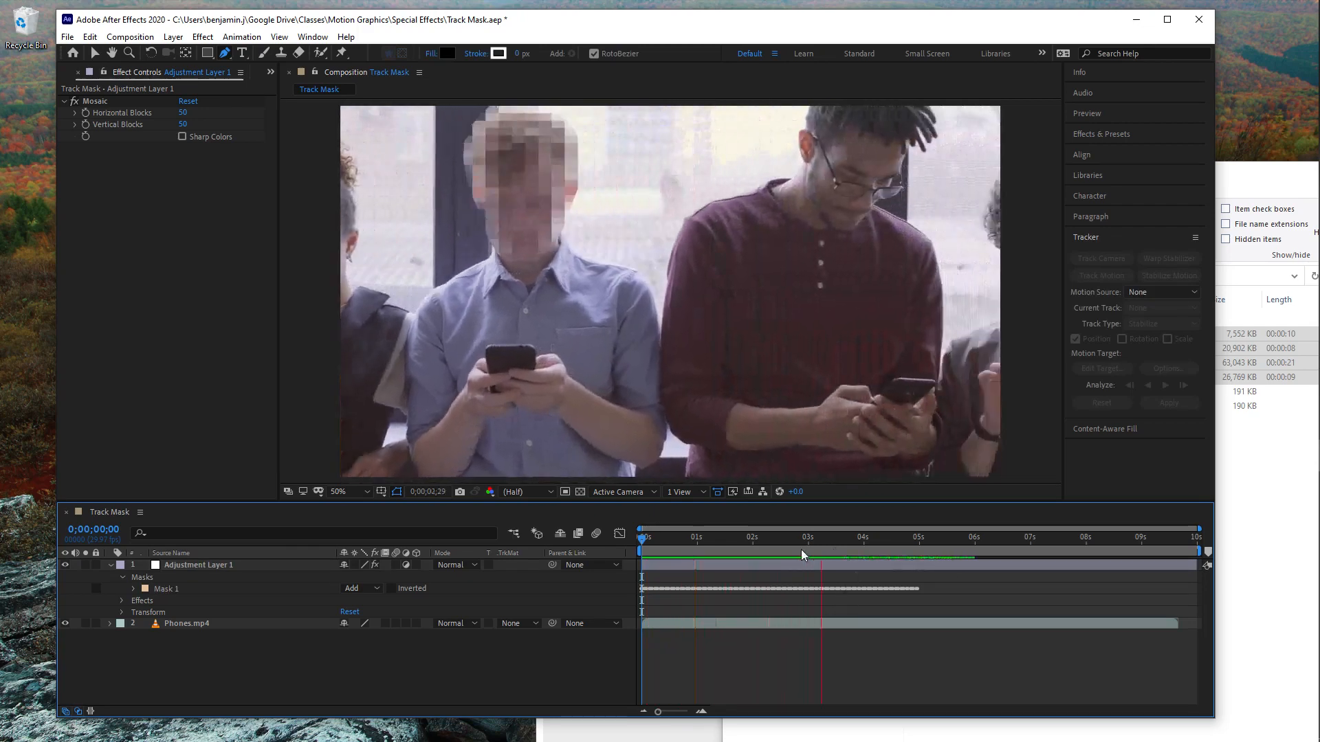
{"action": "key", "text": "space"}
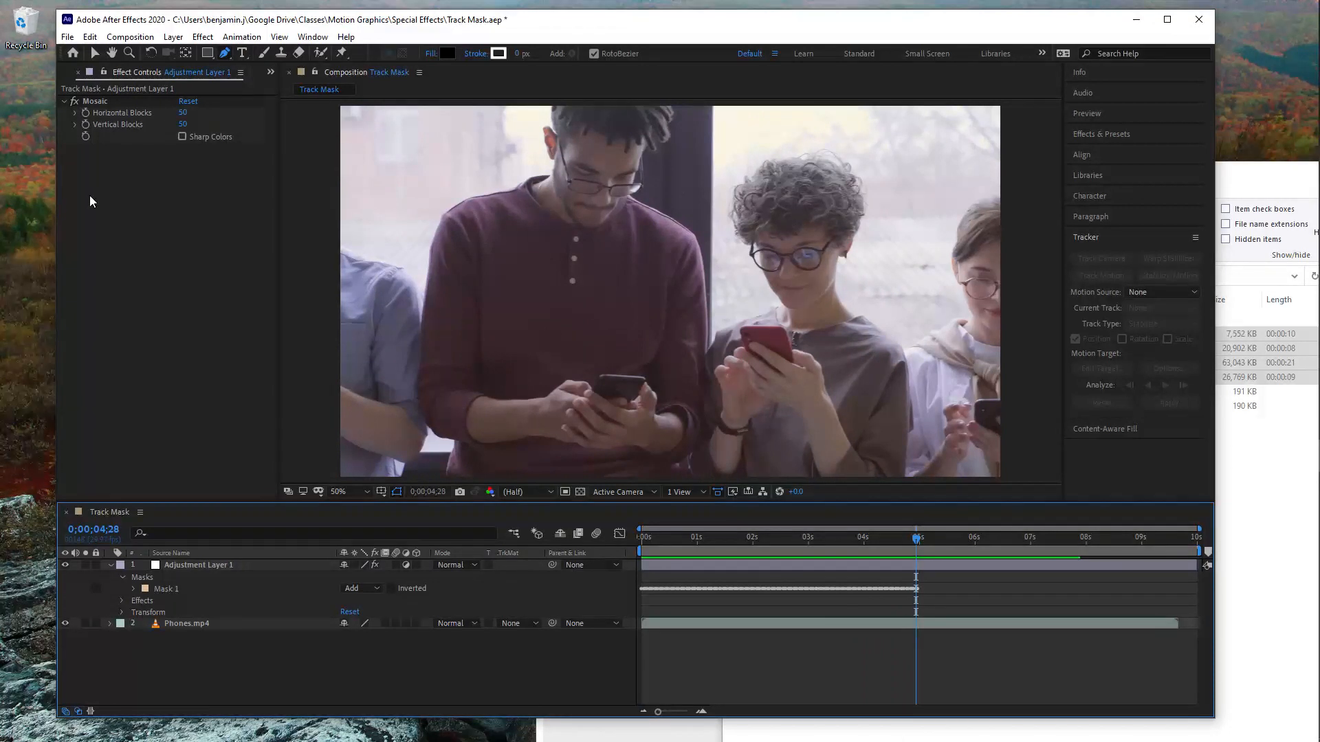
- Create a new composition named "single point track" with the HDTV 1080 29.97 preset settings
{"action": "left_click", "coordinate": [140, 40]}
{"action": "left_click", "coordinate": [137, 50]}
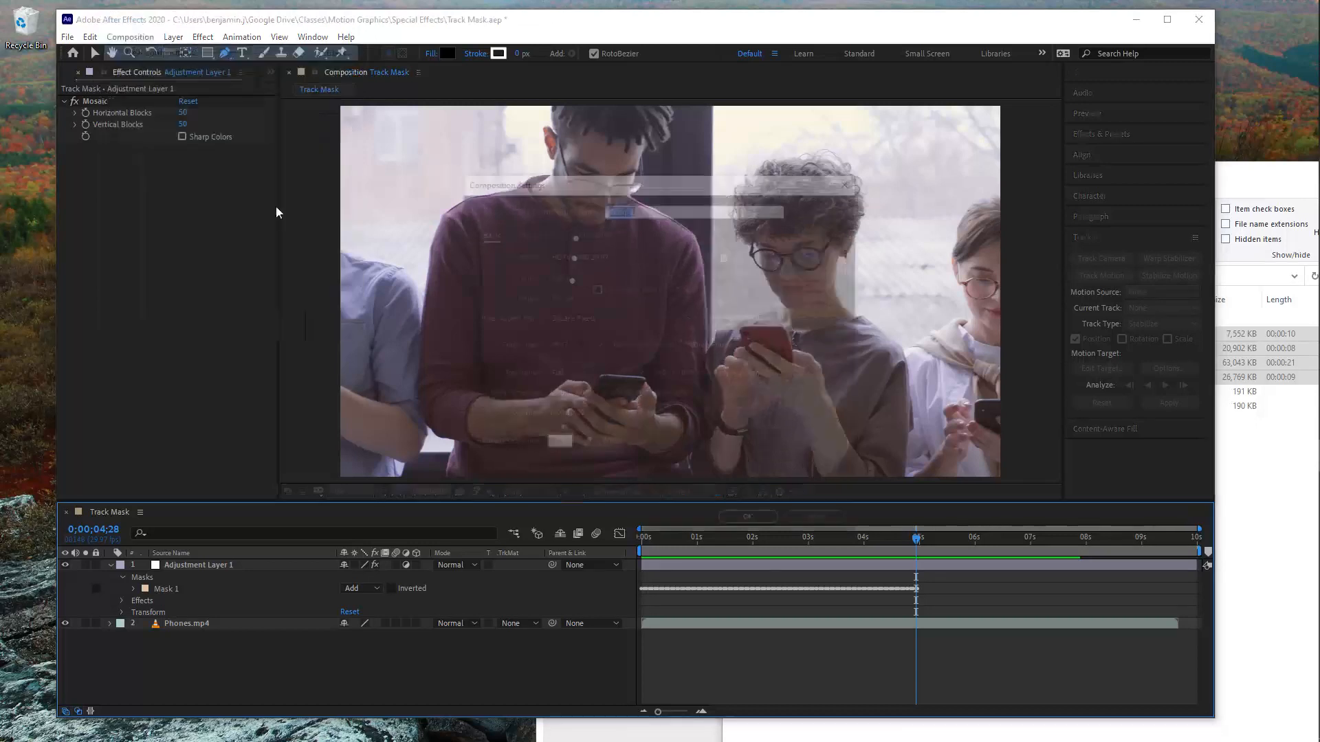
{"action": "type", "text": "sin"}
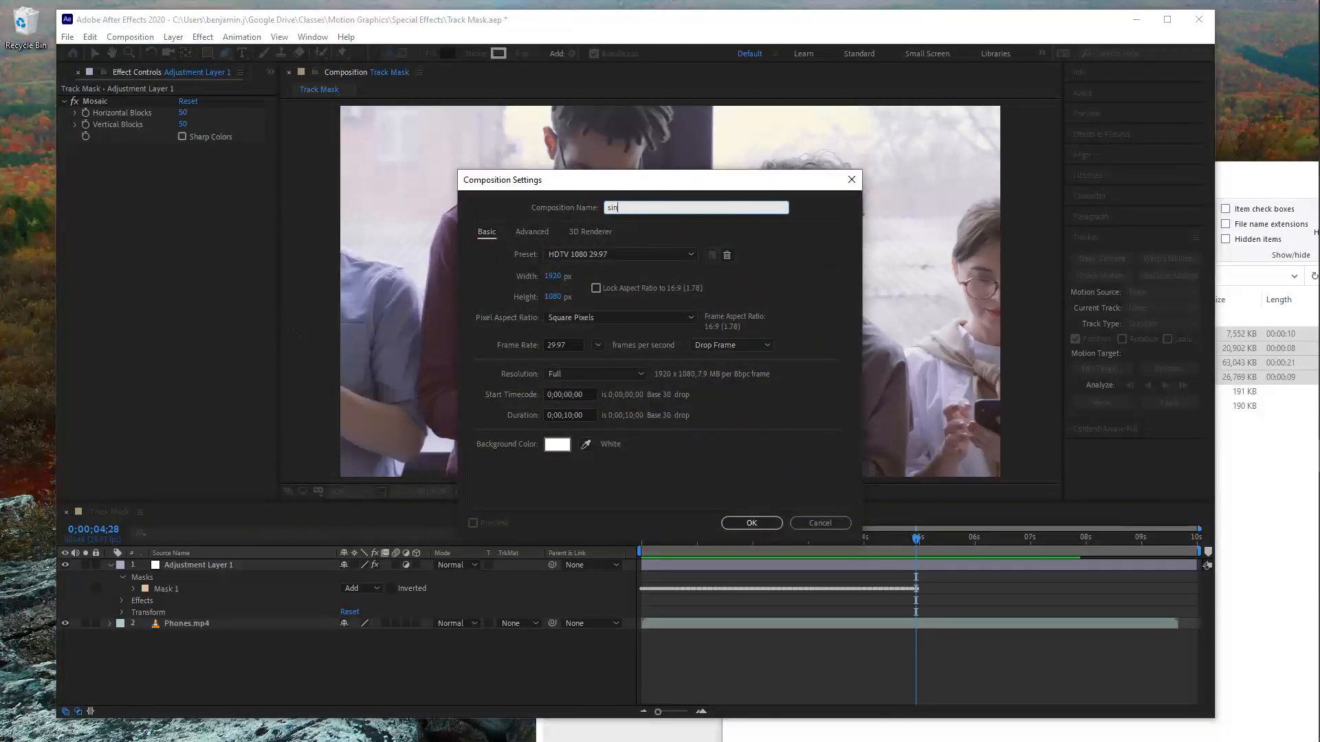
{"action": "type", "text": "gle point track"}
{"action": "key", "text": "Return"}
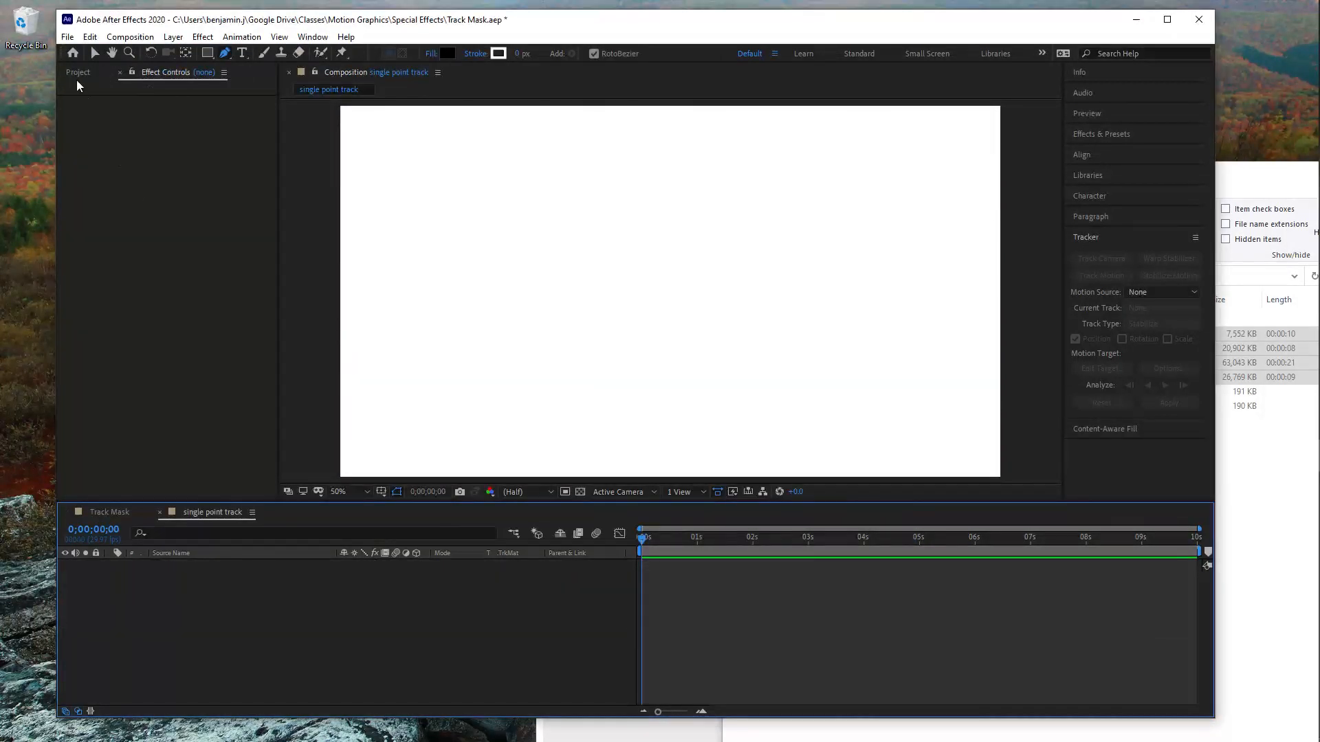
- Add Paragliding.mp4 to the single point track composition and fit the layer to the composition size
{"action": "left_click", "coordinate": [77, 76]}
{"action": "left_click", "coordinate": [101, 210]}
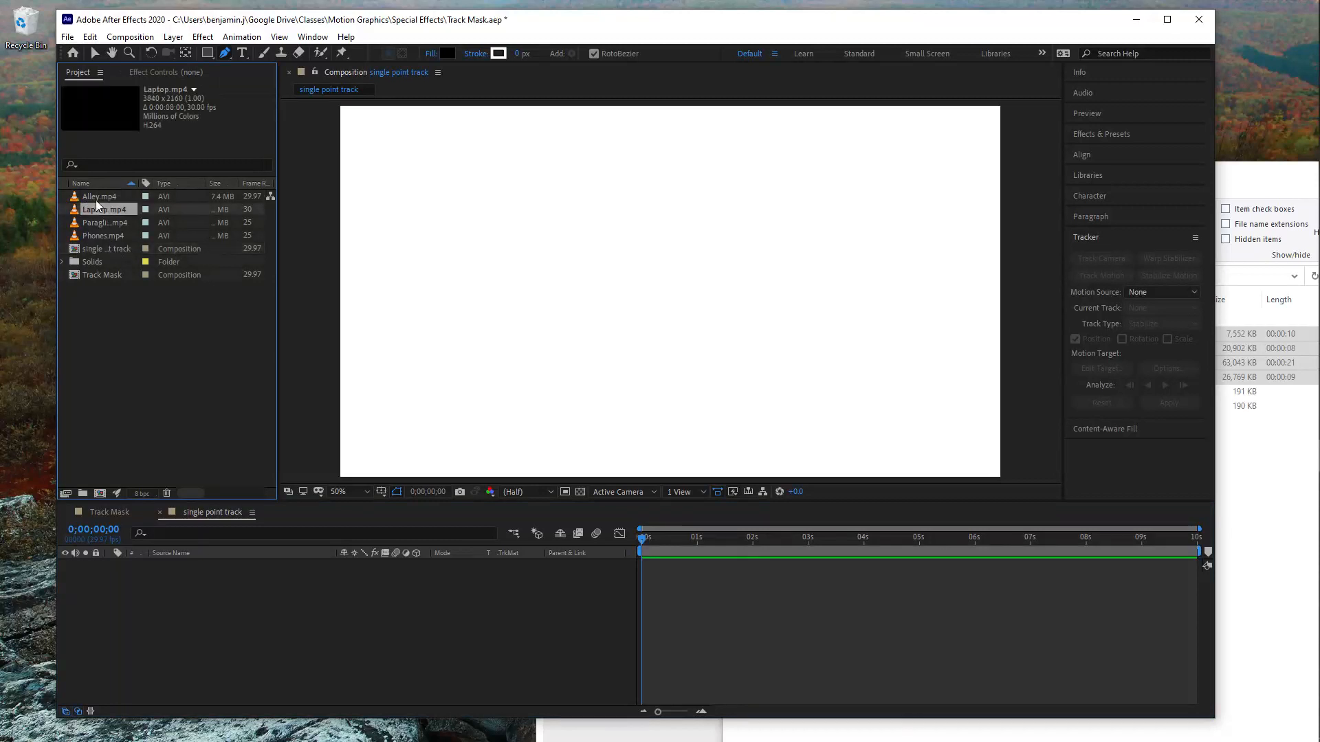
{"action": "left_click", "coordinate": [97, 200]}
{"action": "left_click", "coordinate": [88, 220]}
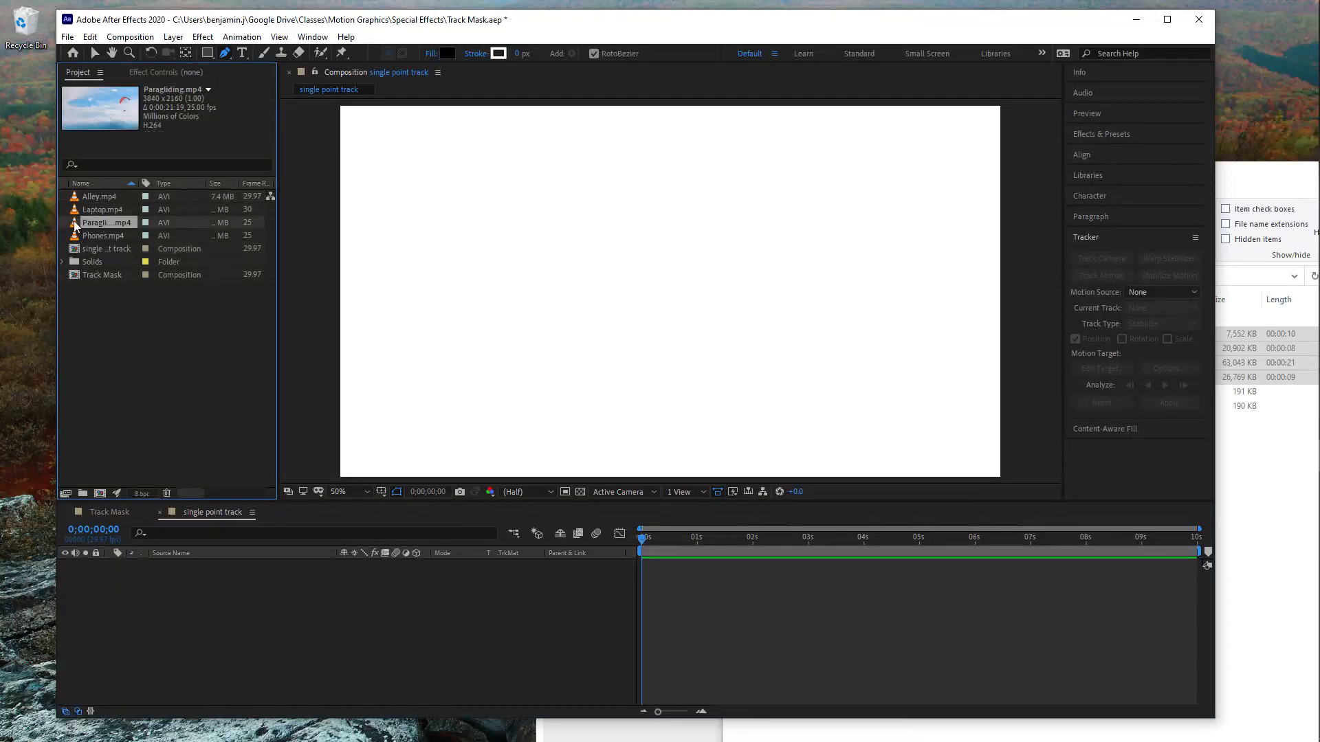
{"action": "left_click_drag", "start_coordinate": [76, 225], "coordinate": [695, 298]}
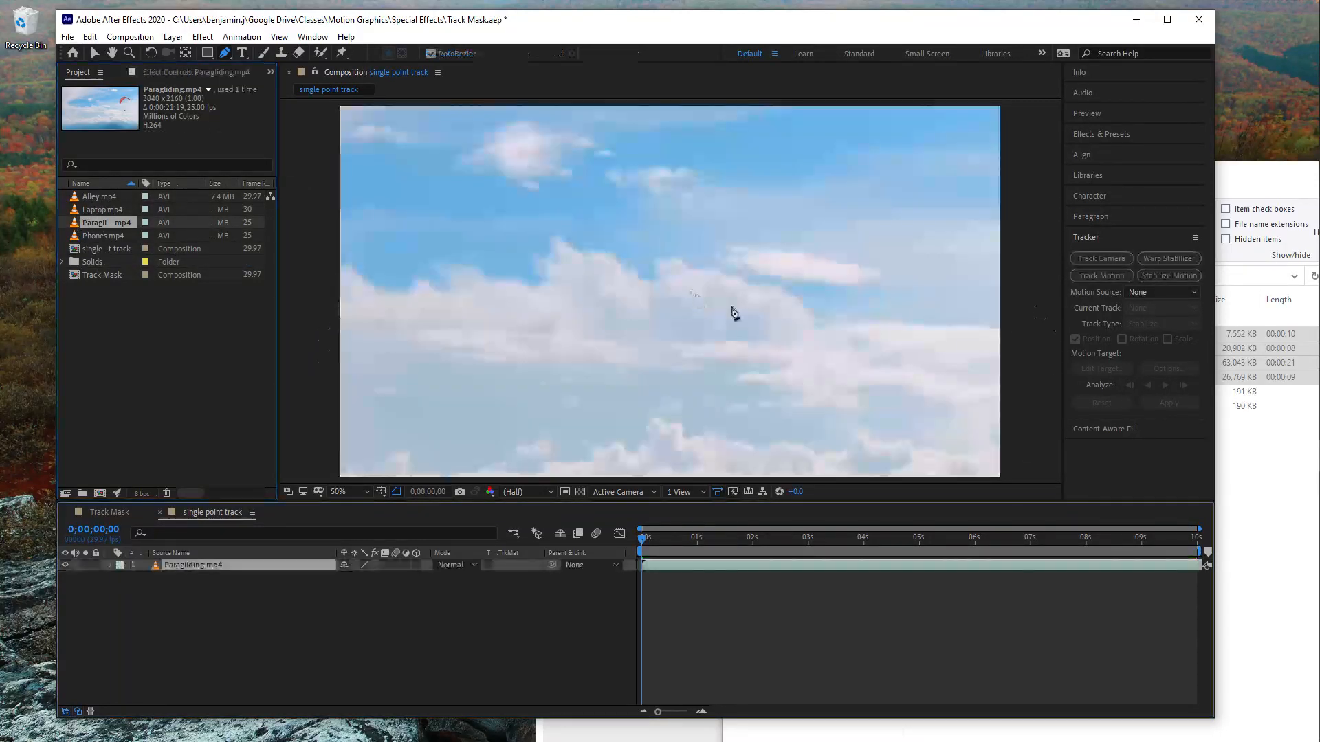
{"action": "right_click", "coordinate": [841, 284]}
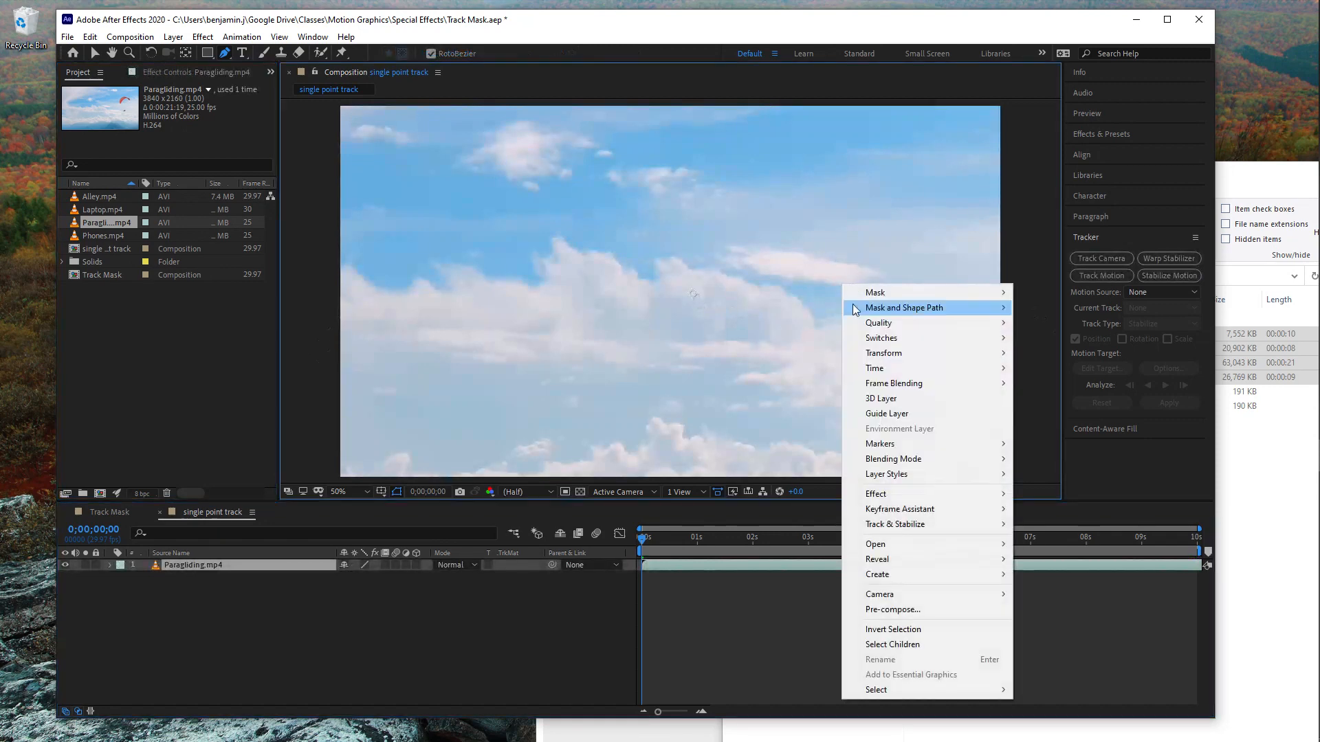
{"action": "mouse_move", "coordinate": [887, 354]}
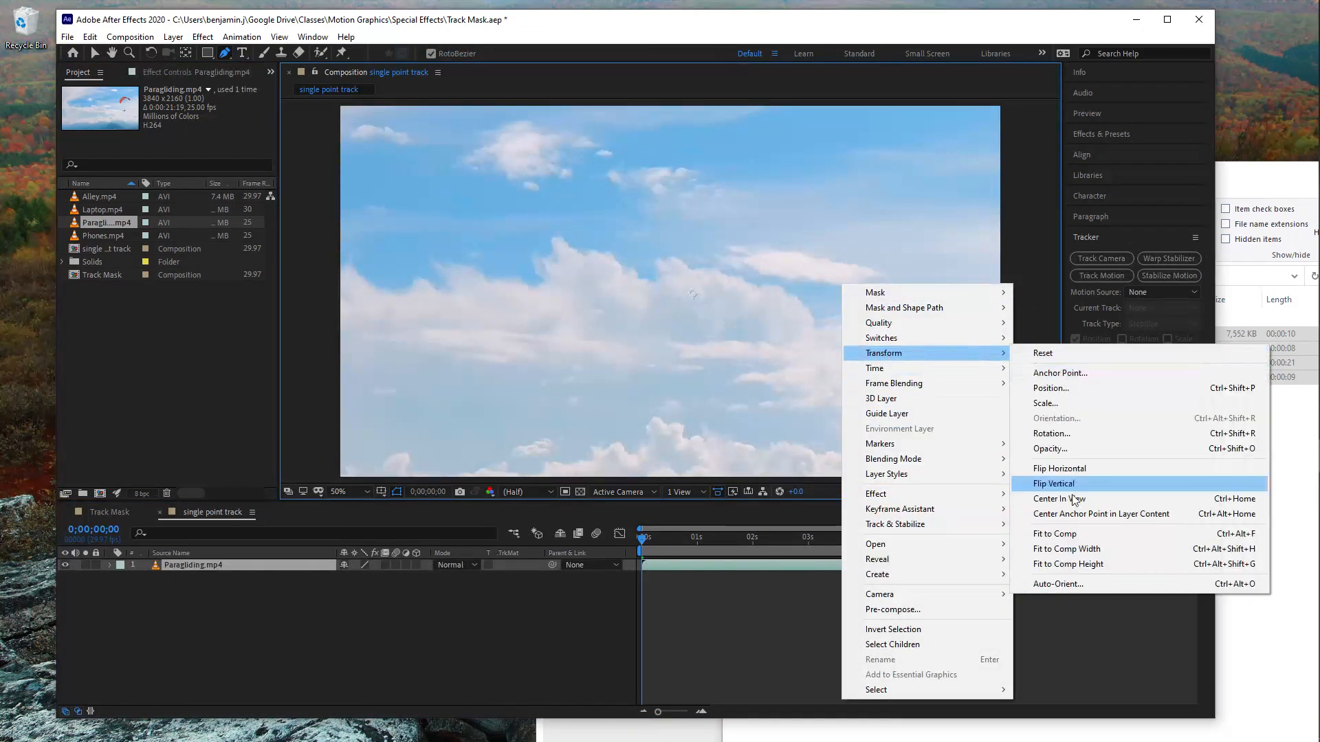
{"action": "left_click", "coordinate": [1082, 534]}
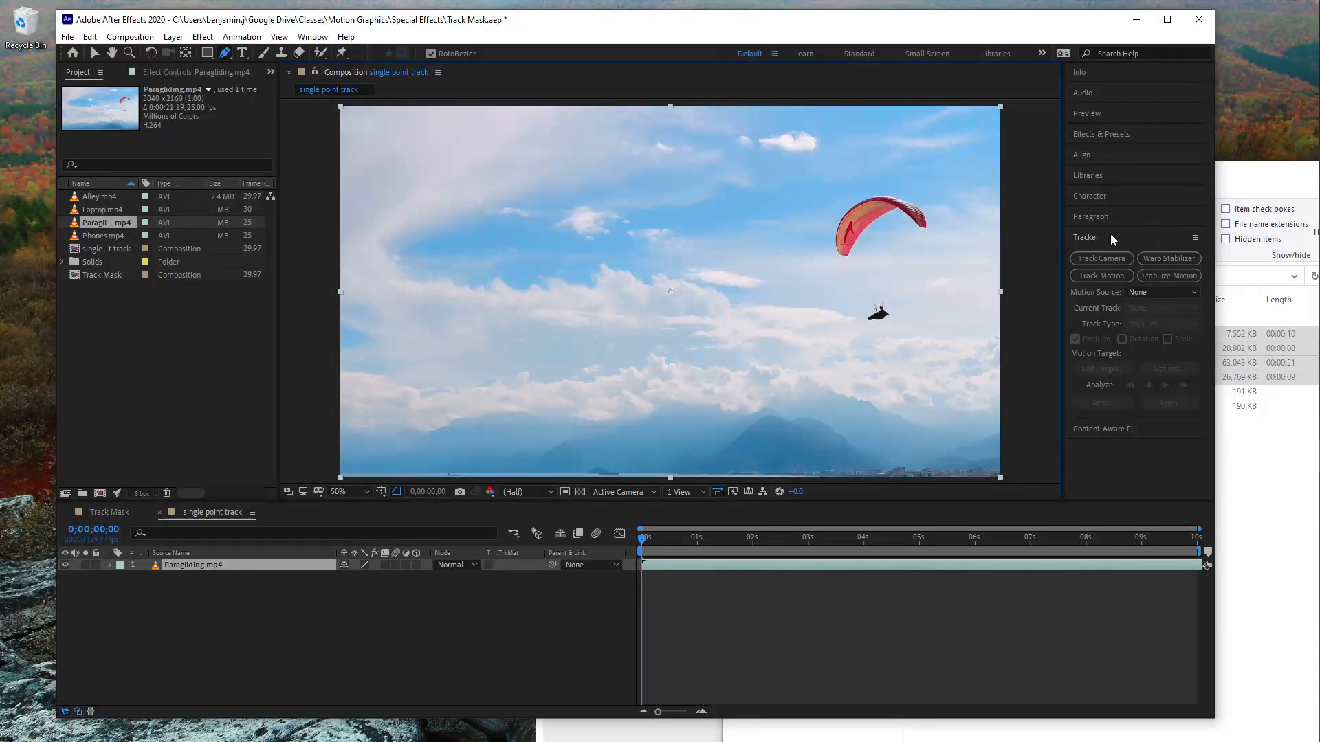
- Start Track Motion on the Paragliding layer and move Track Point 1 from the frame's center toward the paraglider
{"action": "left_click", "coordinate": [1103, 274]}
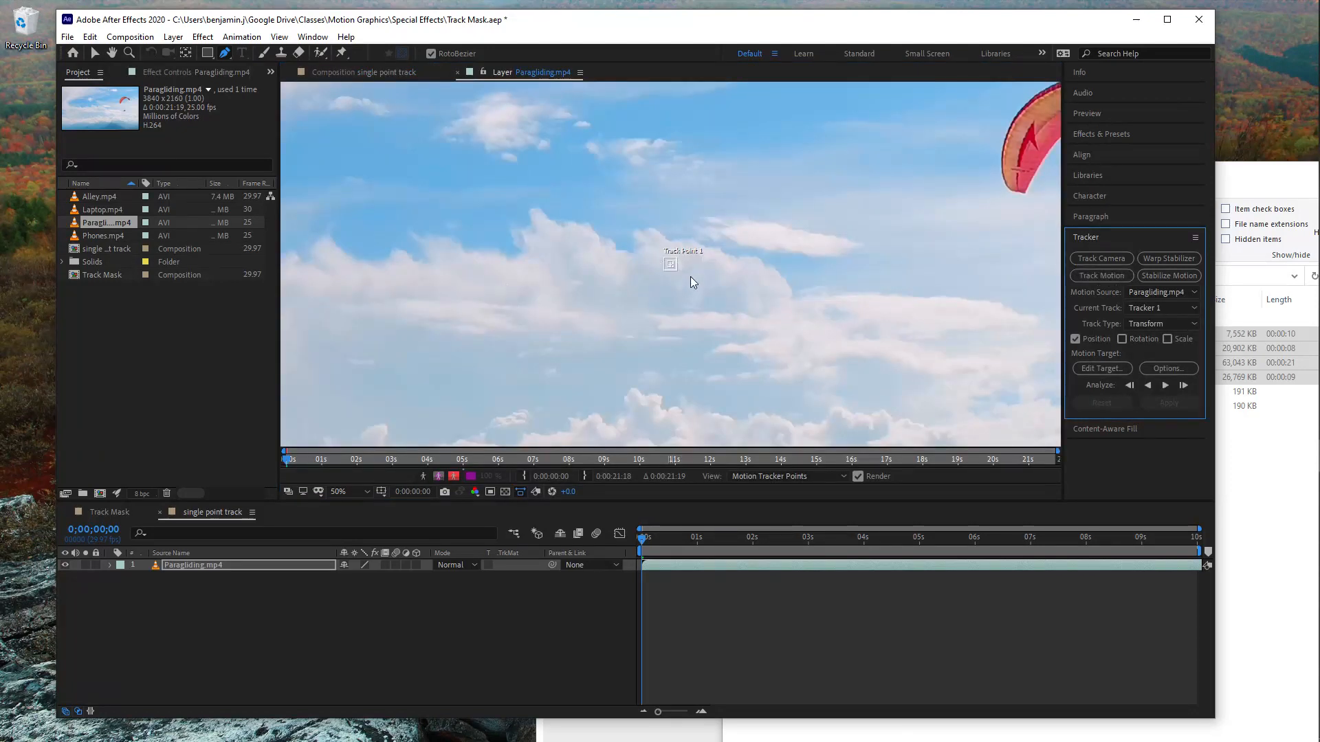
{"action": "key", "text": "period"}
{"action": "key", "text": "period"}
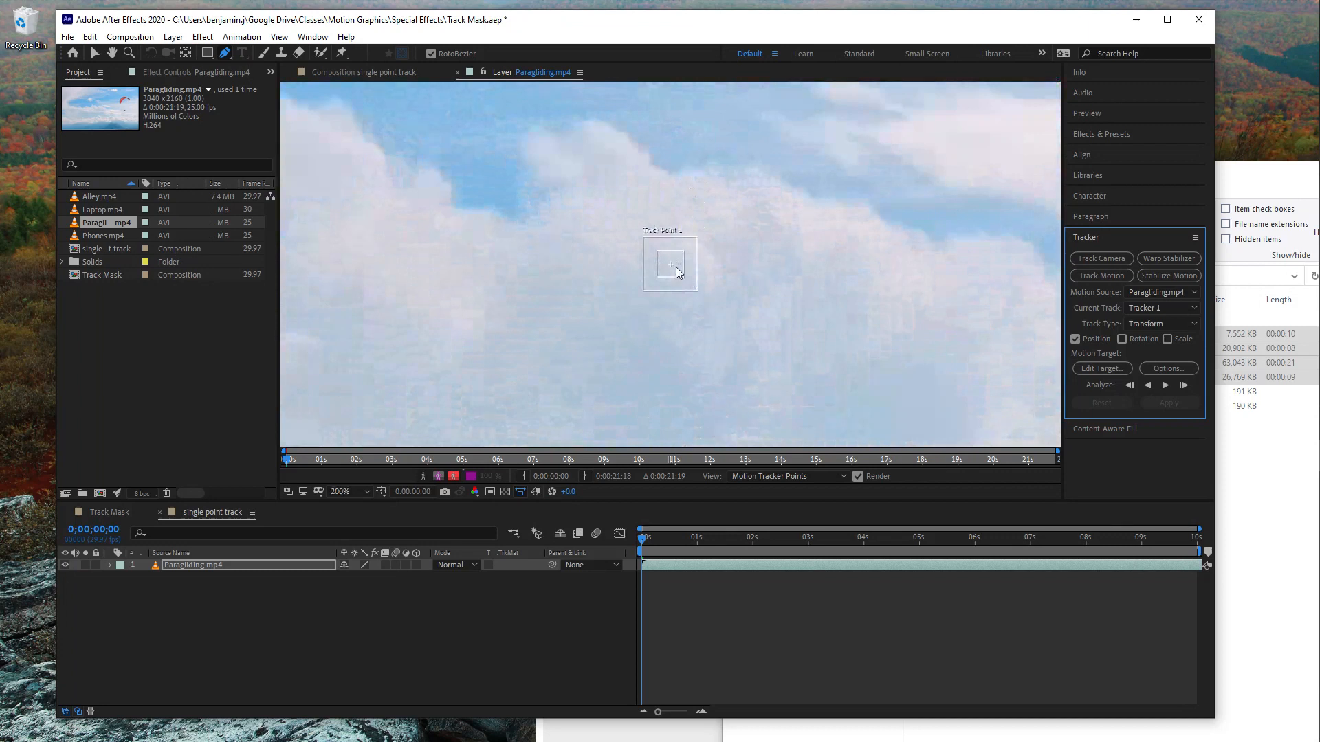
{"action": "left_click_drag", "start_coordinate": [675, 268], "coordinate": [893, 209]}
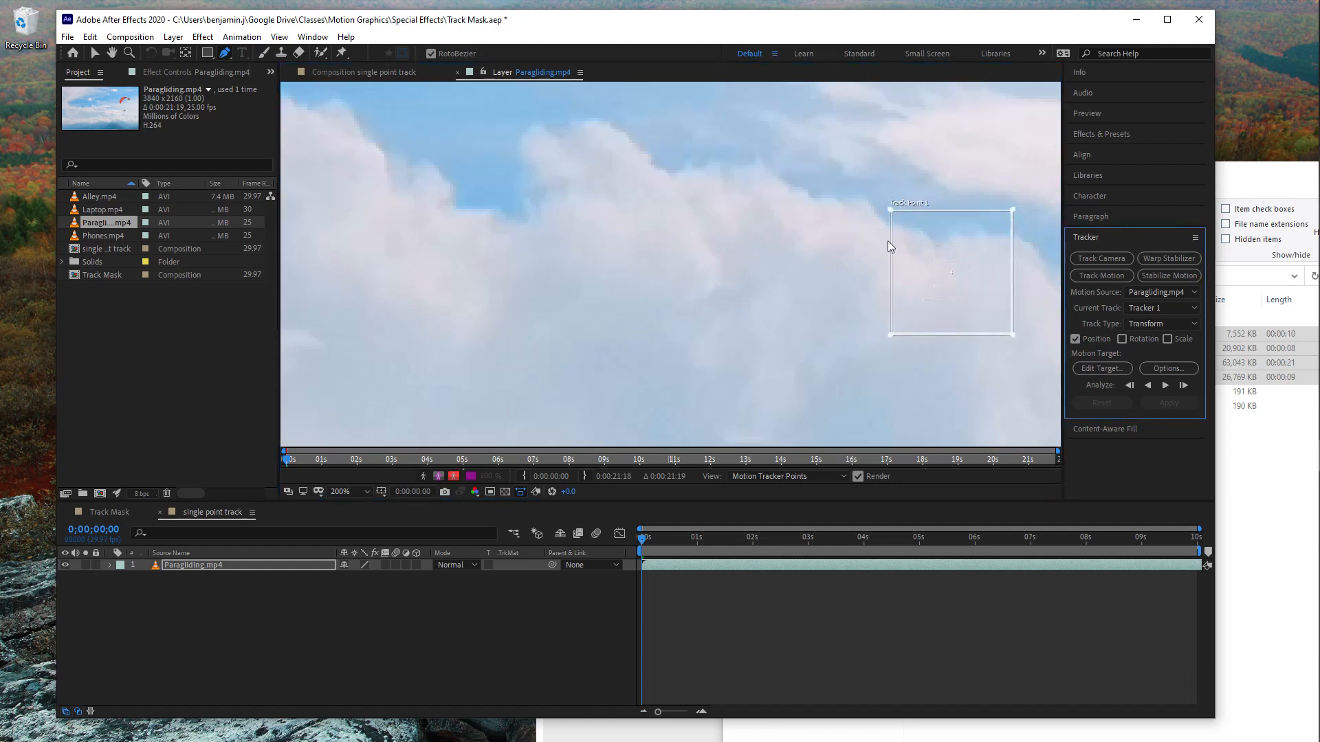
{"action": "mouse_move", "coordinate": [958, 275]}
{"action": "left_mouse_down"}
{"action": "mouse_move", "coordinate": [747, 264]}
{"action": "mouse_move", "coordinate": [957, 254]}
{"action": "left_mouse_up"}
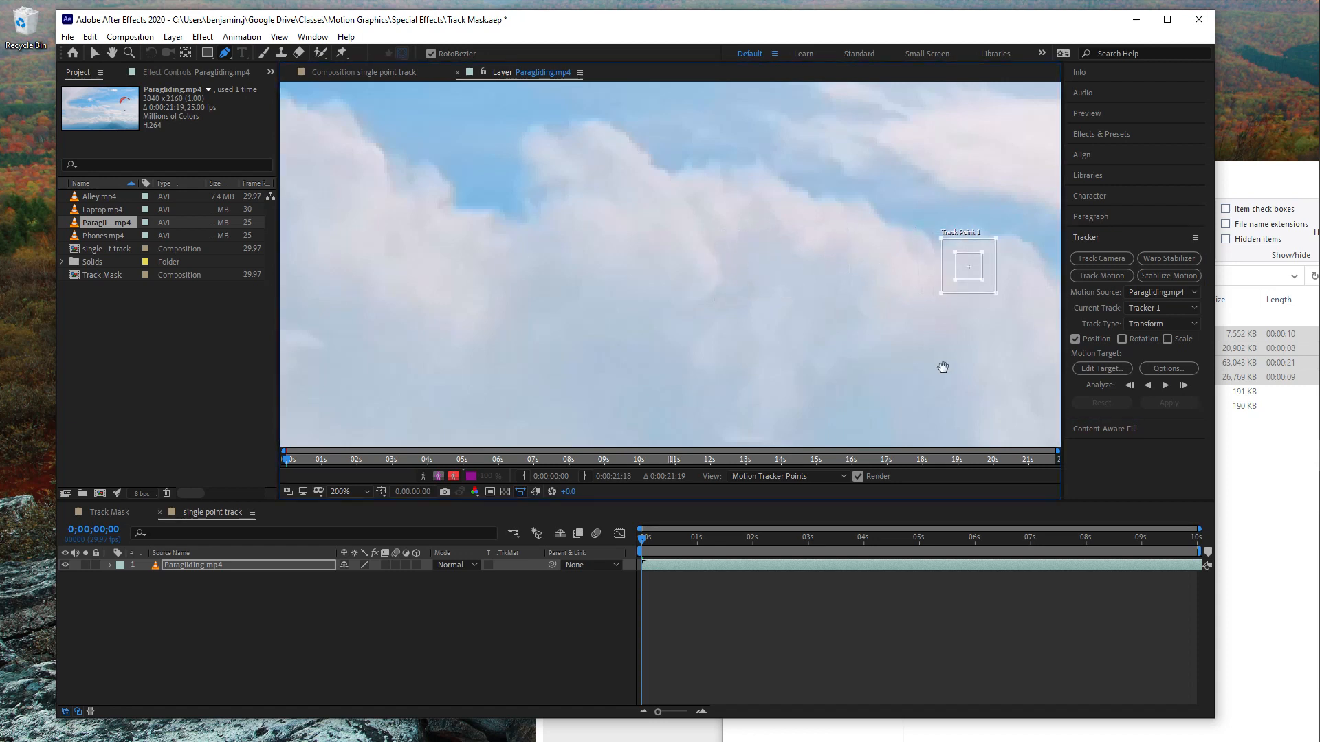
- Carry Track Point 1 across the sky and place it on the paraglider pilot's dark body
{"action": "key", "text": "h"}
{"action": "left_click_drag", "start_coordinate": [936, 372], "coordinate": [372, 362]}
{"action": "key", "text": "g"}
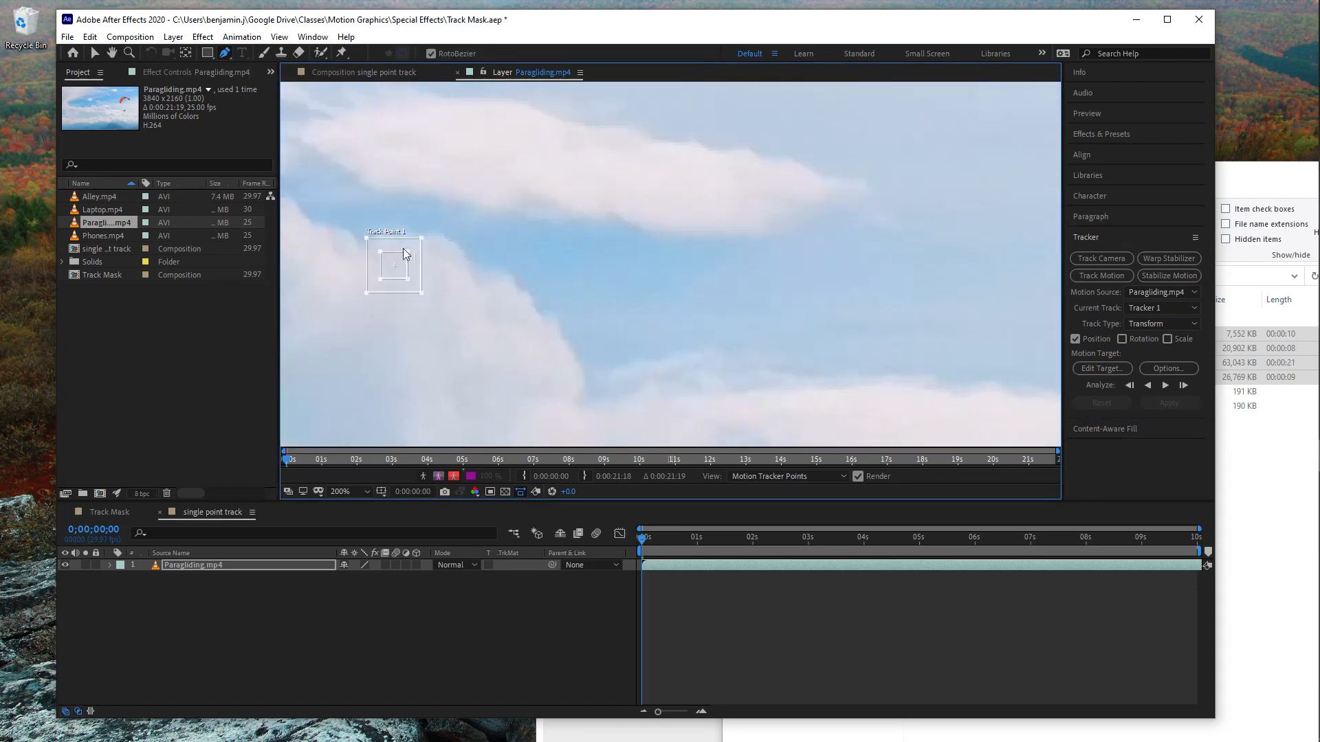
{"action": "left_click_drag", "start_coordinate": [403, 249], "coordinate": [1033, 248]}
{"action": "key", "text": "h"}
{"action": "left_click_drag", "start_coordinate": [982, 353], "coordinate": [371, 341]}
{"action": "key", "text": "g"}
{"action": "left_click_drag", "start_coordinate": [399, 239], "coordinate": [1002, 254]}
{"action": "key", "text": "h"}
{"action": "left_click_drag", "start_coordinate": [951, 342], "coordinate": [501, 224]}
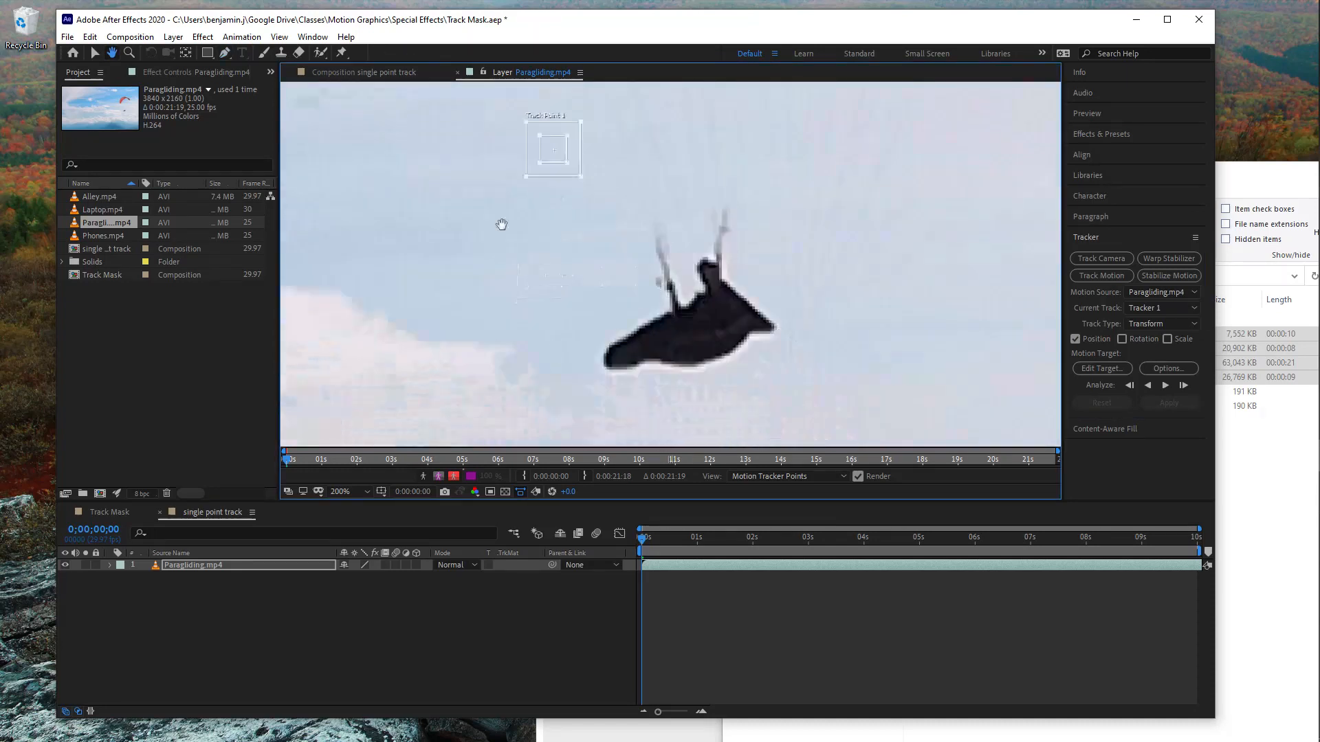
{"action": "key", "text": "g"}
{"action": "left_click_drag", "start_coordinate": [552, 135], "coordinate": [703, 299]}
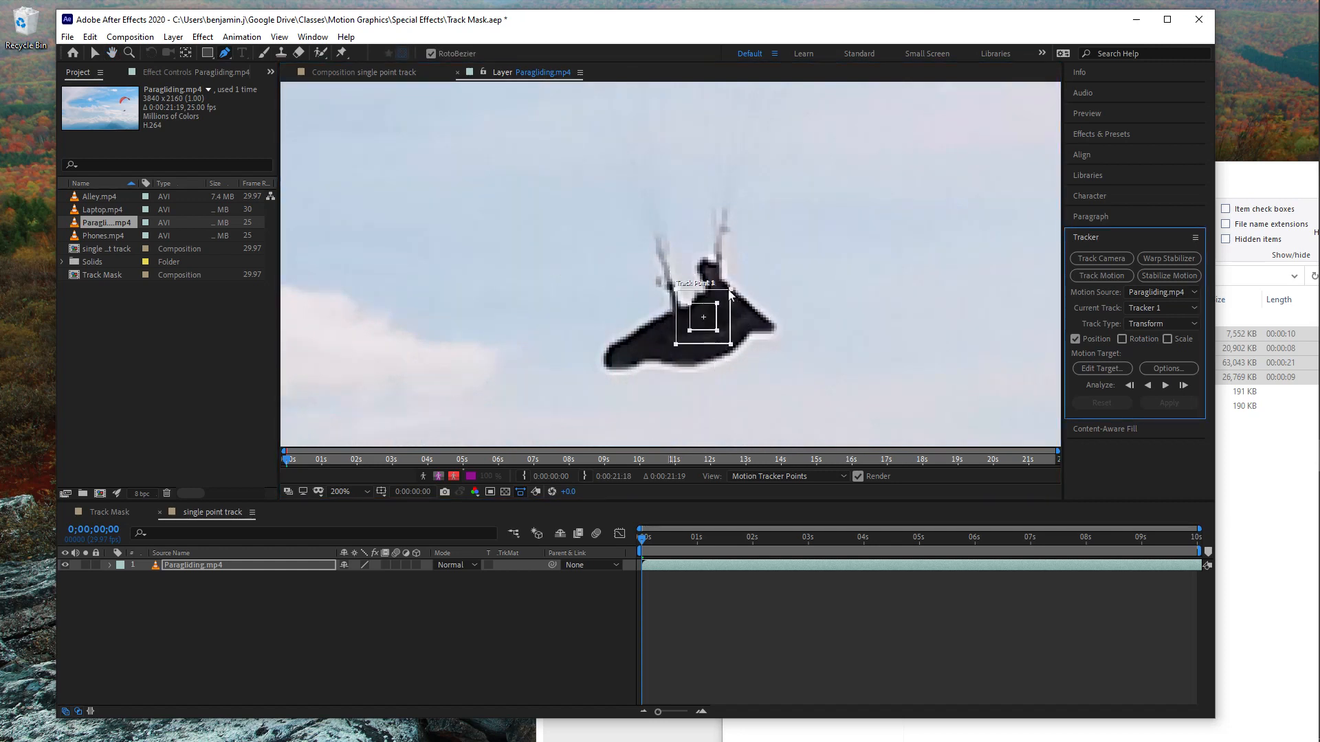
- Enlarge Track Point 1's feature region to enclose the pilot, widen the search region around it, and recenter both on the body
{"action": "left_click_drag", "start_coordinate": [732, 295], "coordinate": [855, 190]}
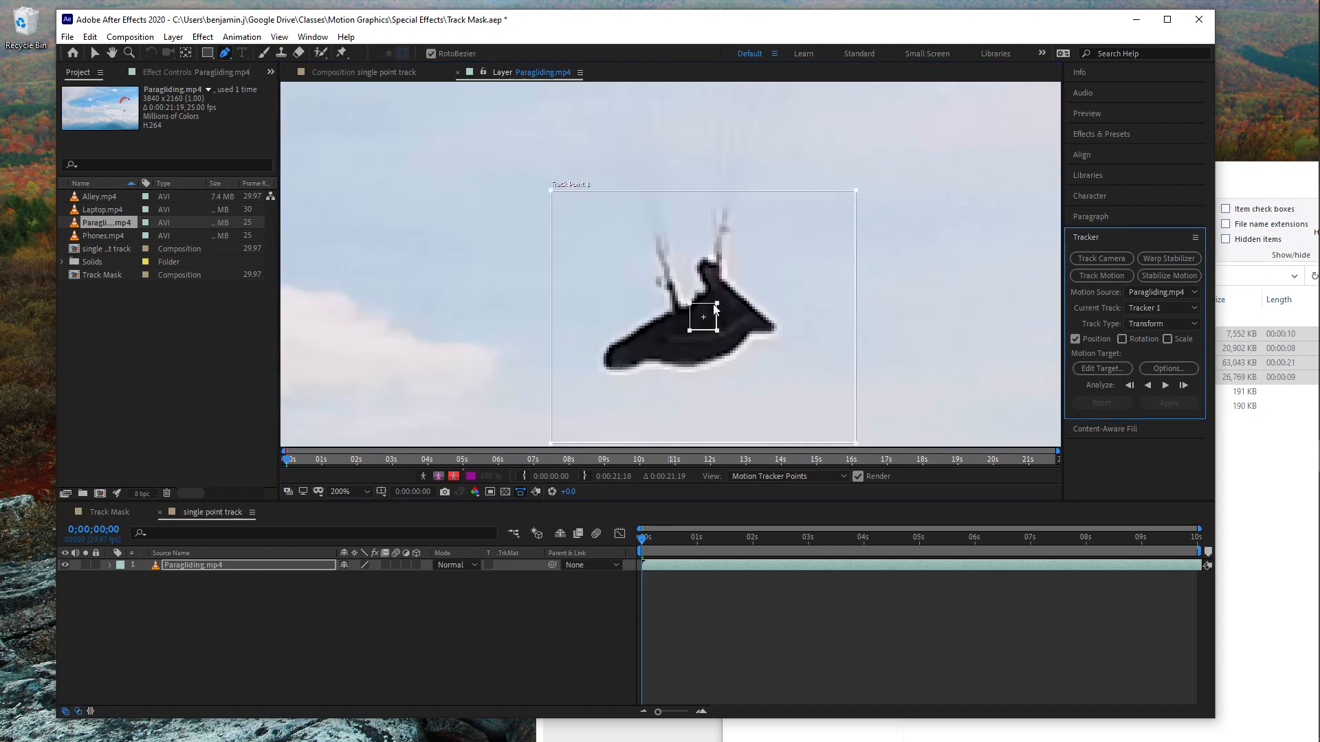
{"action": "left_click_drag", "start_coordinate": [715, 304], "coordinate": [811, 230]}
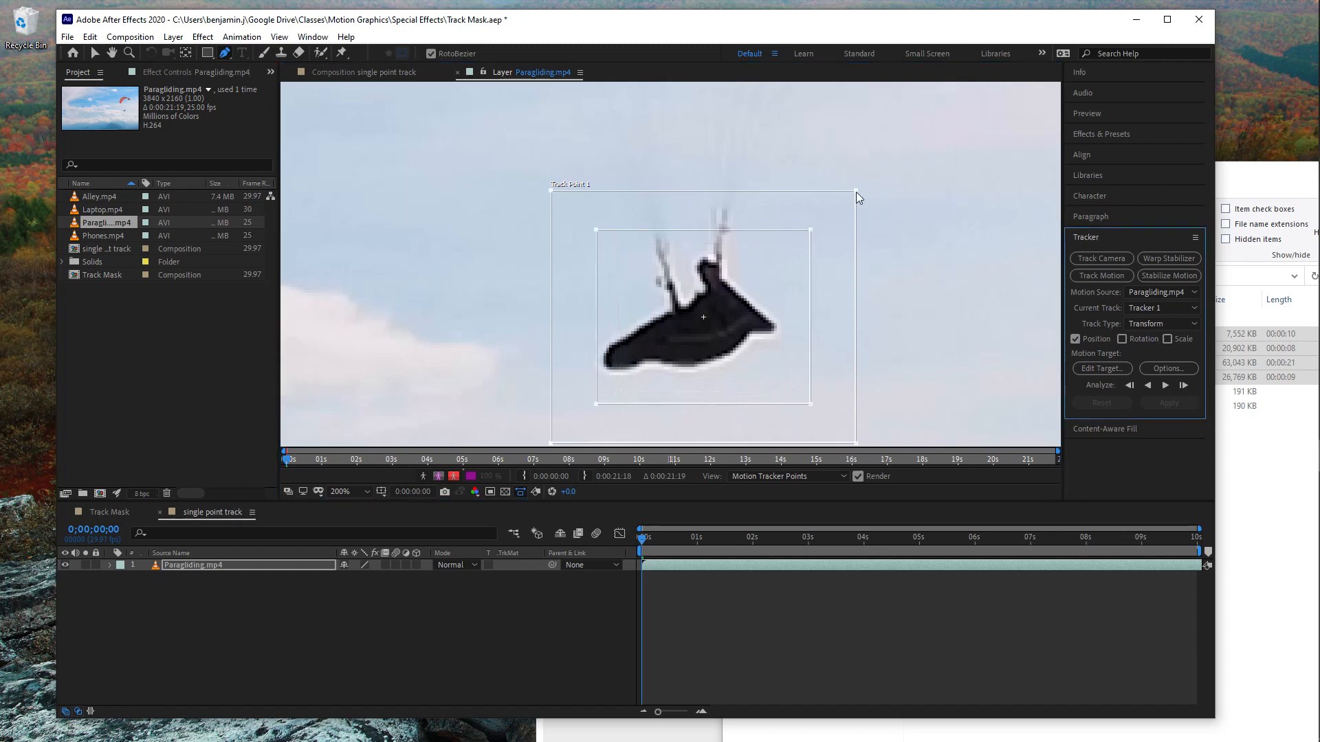
{"action": "left_click_drag", "start_coordinate": [856, 192], "coordinate": [857, 186]}
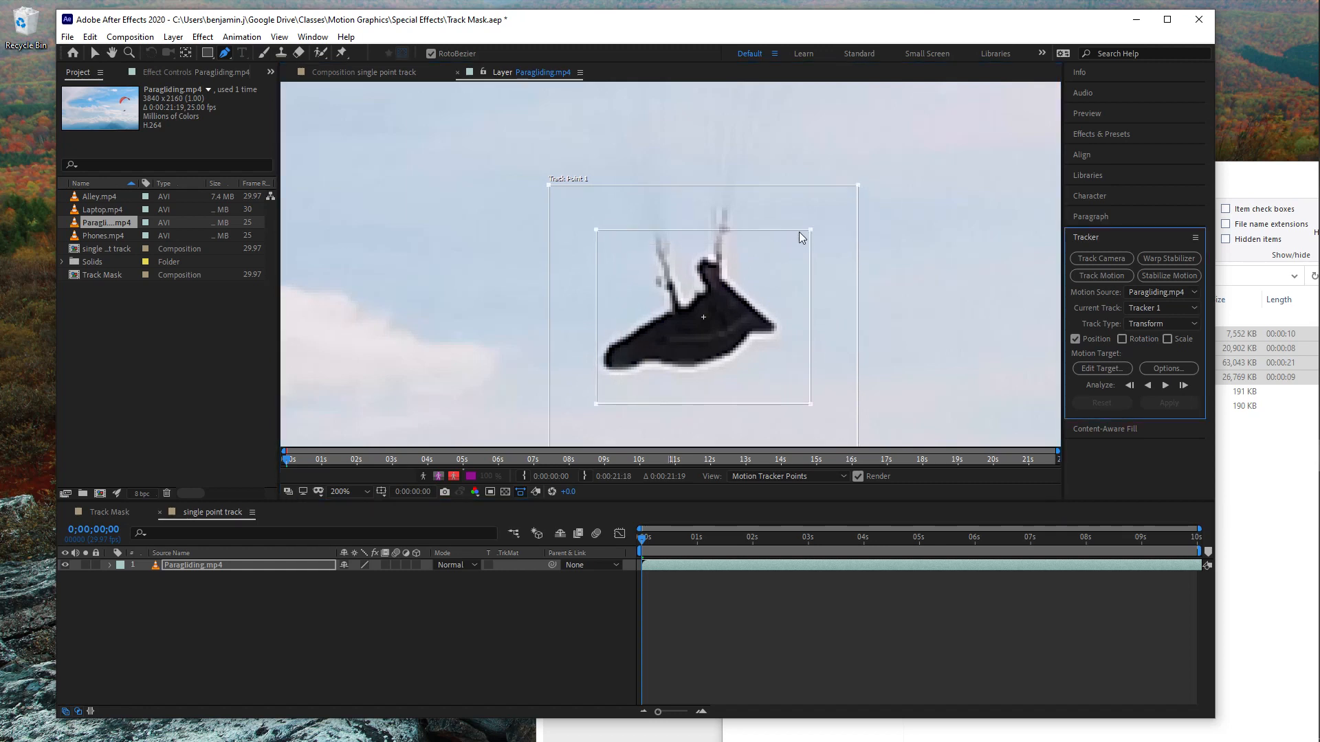
{"action": "left_click", "coordinate": [795, 233]}
{"action": "left_click_drag", "start_coordinate": [783, 267], "coordinate": [776, 265]}
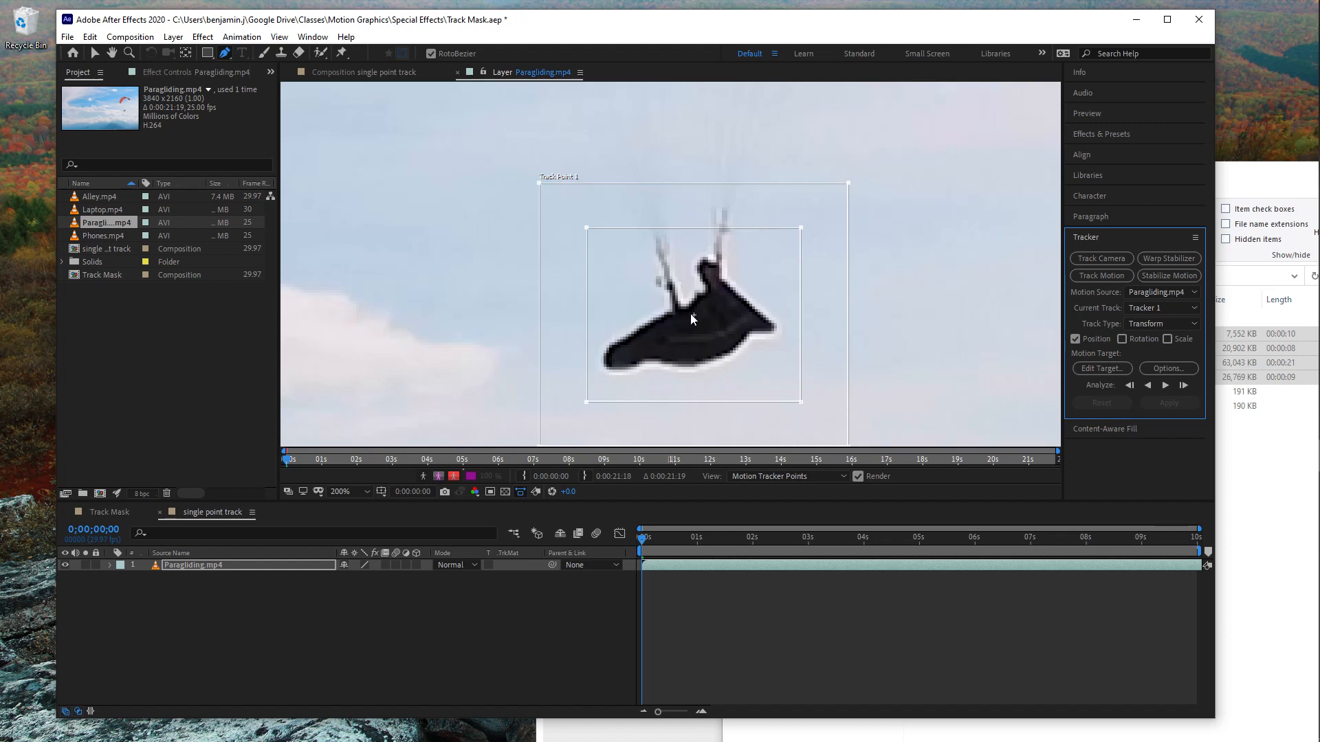
{"action": "left_click_drag", "start_coordinate": [848, 183], "coordinate": [858, 175]}
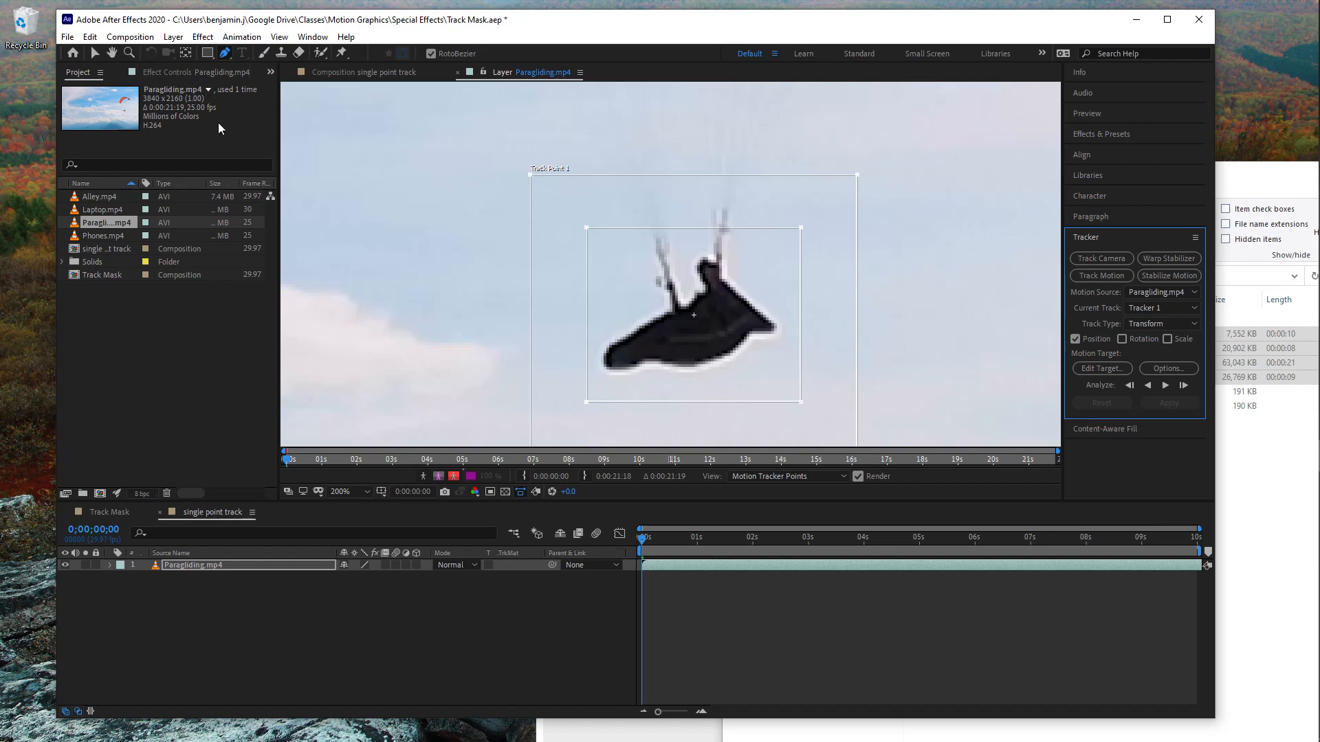
- Add a null object layer and set Null 1 as the tracker's motion target
{"action": "left_click", "coordinate": [173, 37]}
{"action": "mouse_move", "coordinate": [196, 53]}
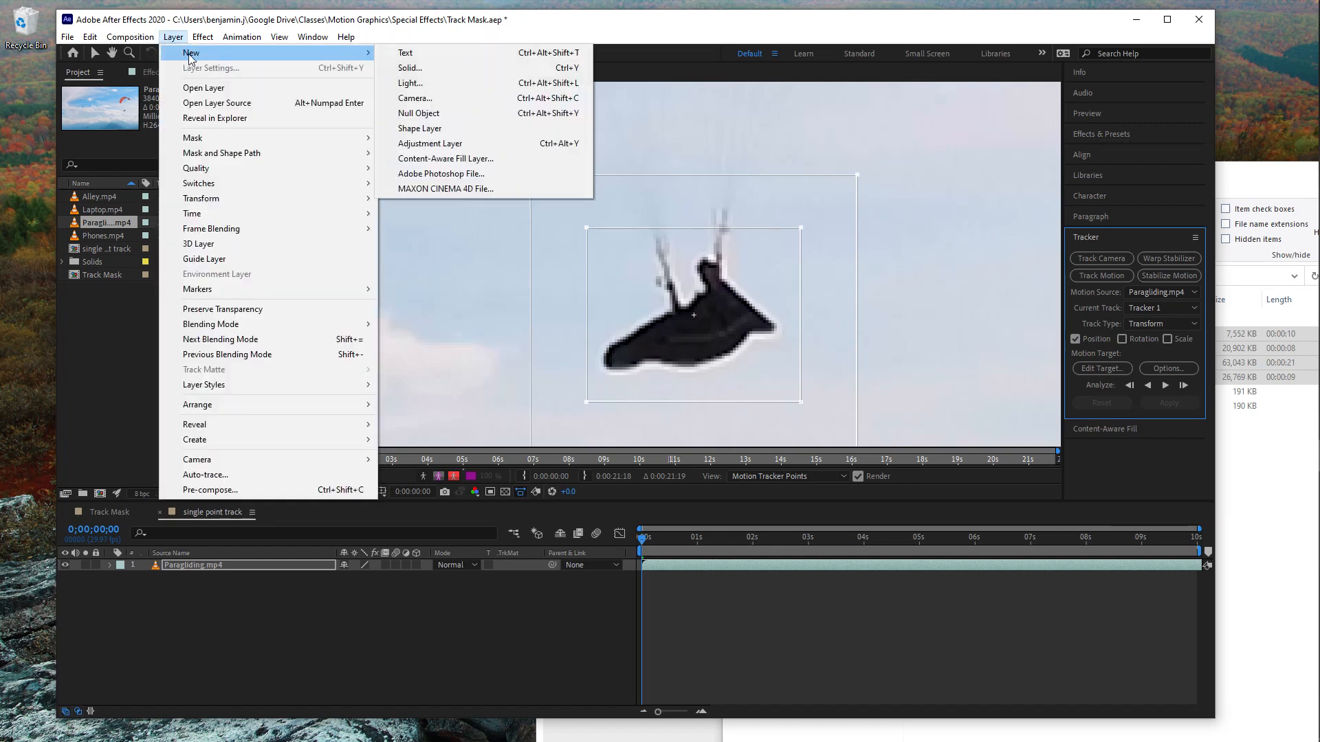
{"action": "left_click", "coordinate": [435, 114]}
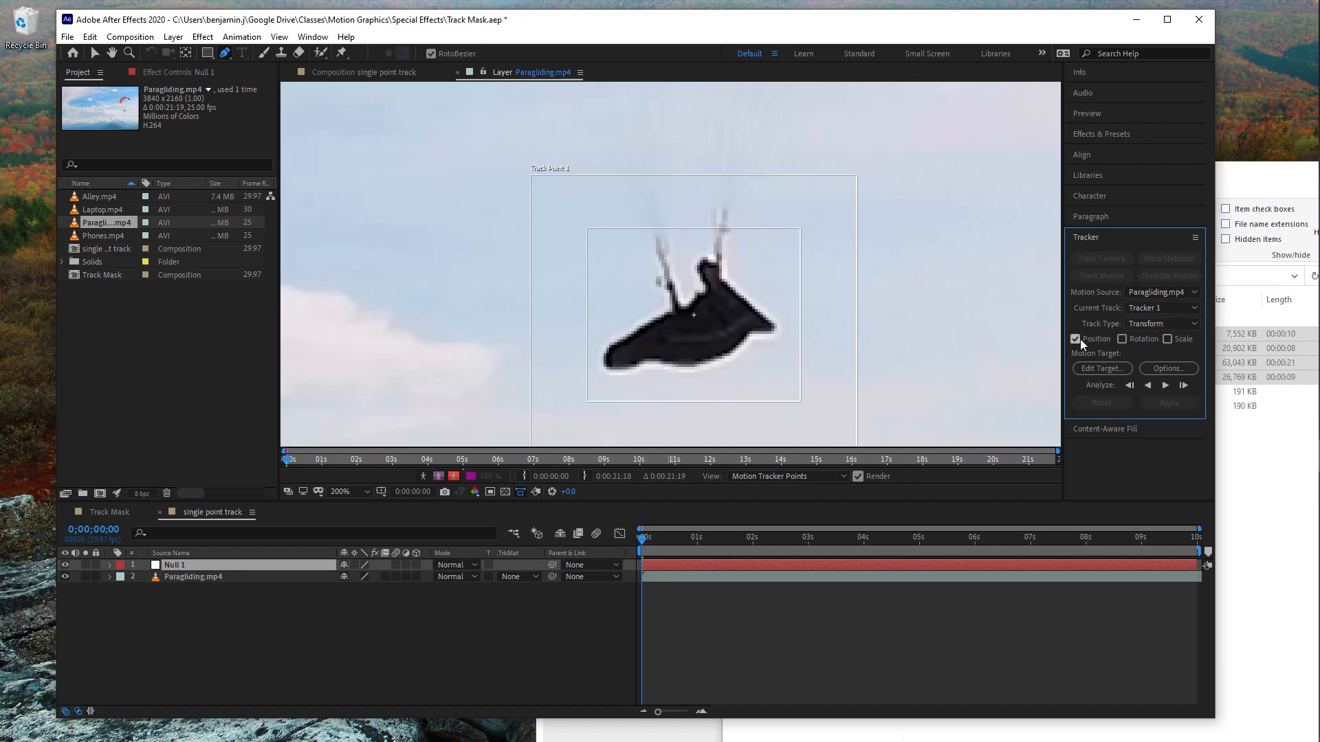
{"action": "left_click", "coordinate": [1120, 368]}
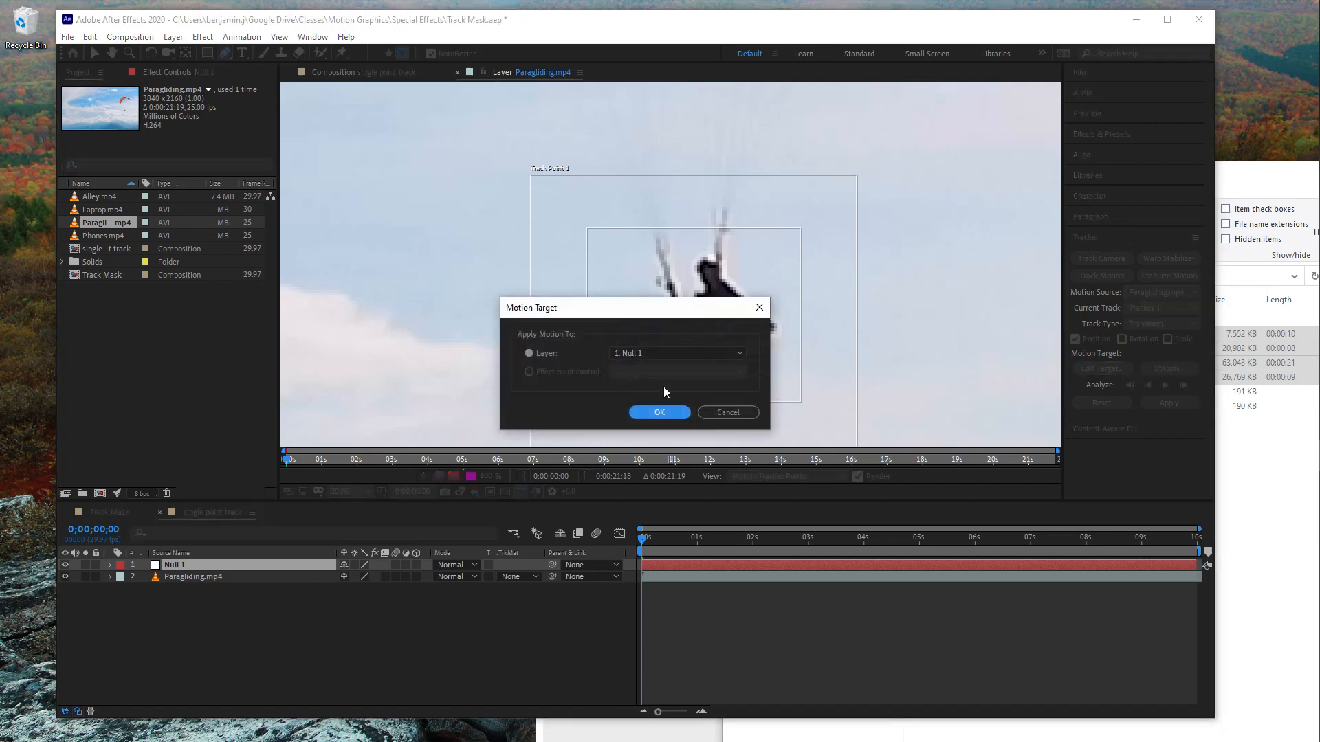
{"action": "left_click", "coordinate": [666, 412]}
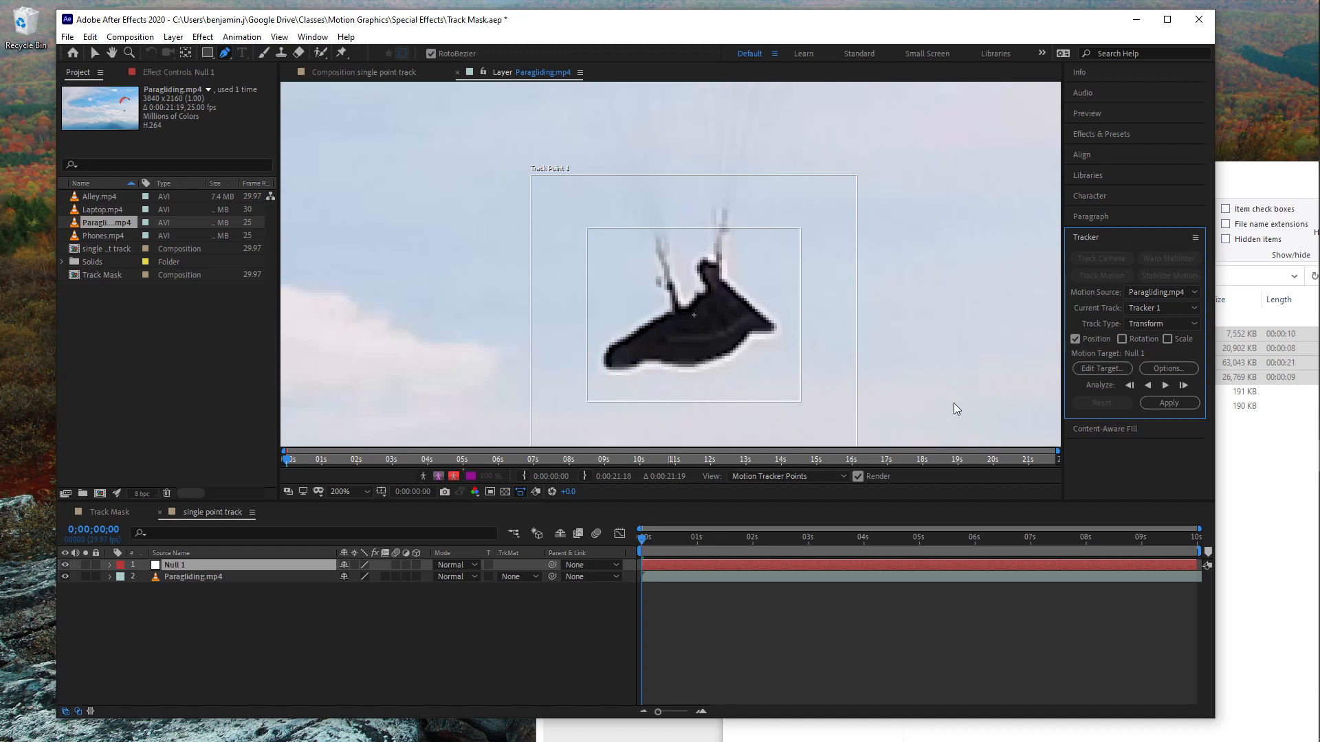
- Trim the Null 1 and Paragliding layers to end at 0;00;03;00, and return to the first frame
{"action": "scroll", "coordinate": [883, 340], "scroll_direction": "down", "scroll_amount": 4}
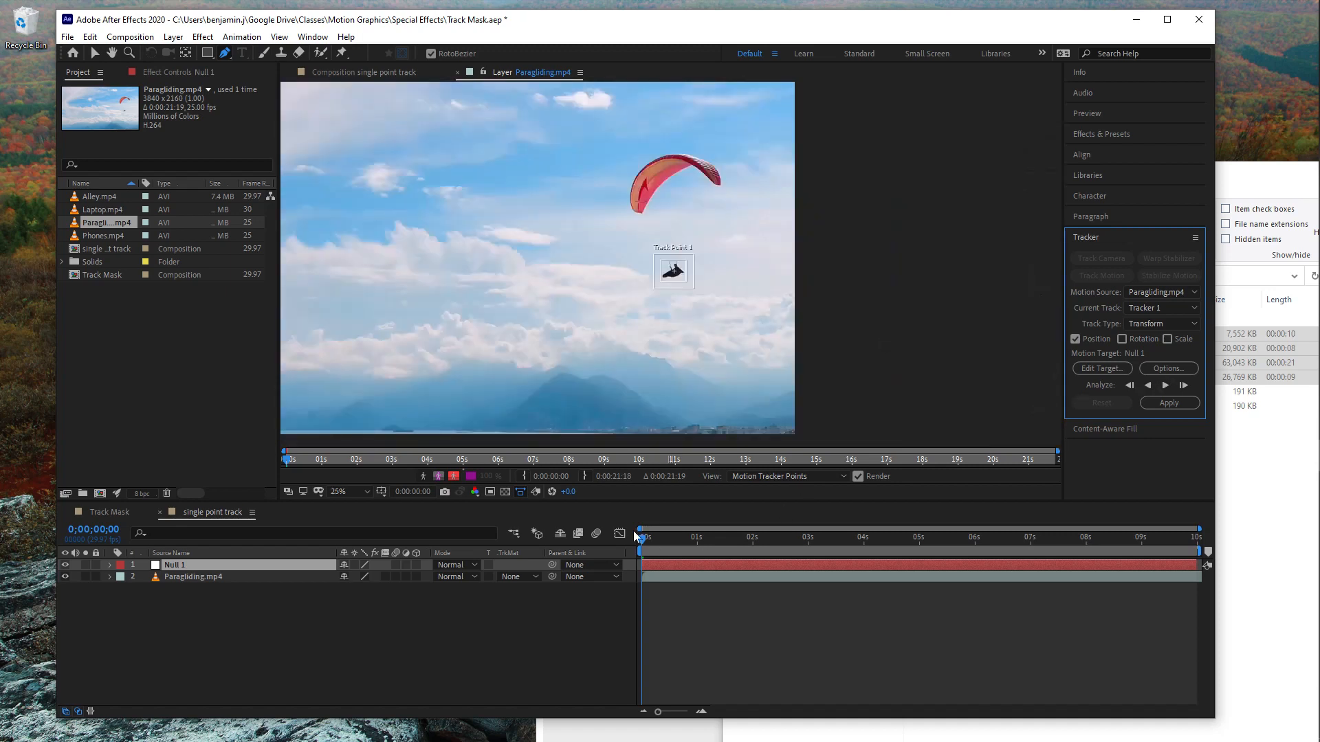
{"action": "left_click_drag", "start_coordinate": [641, 537], "coordinate": [809, 539]}
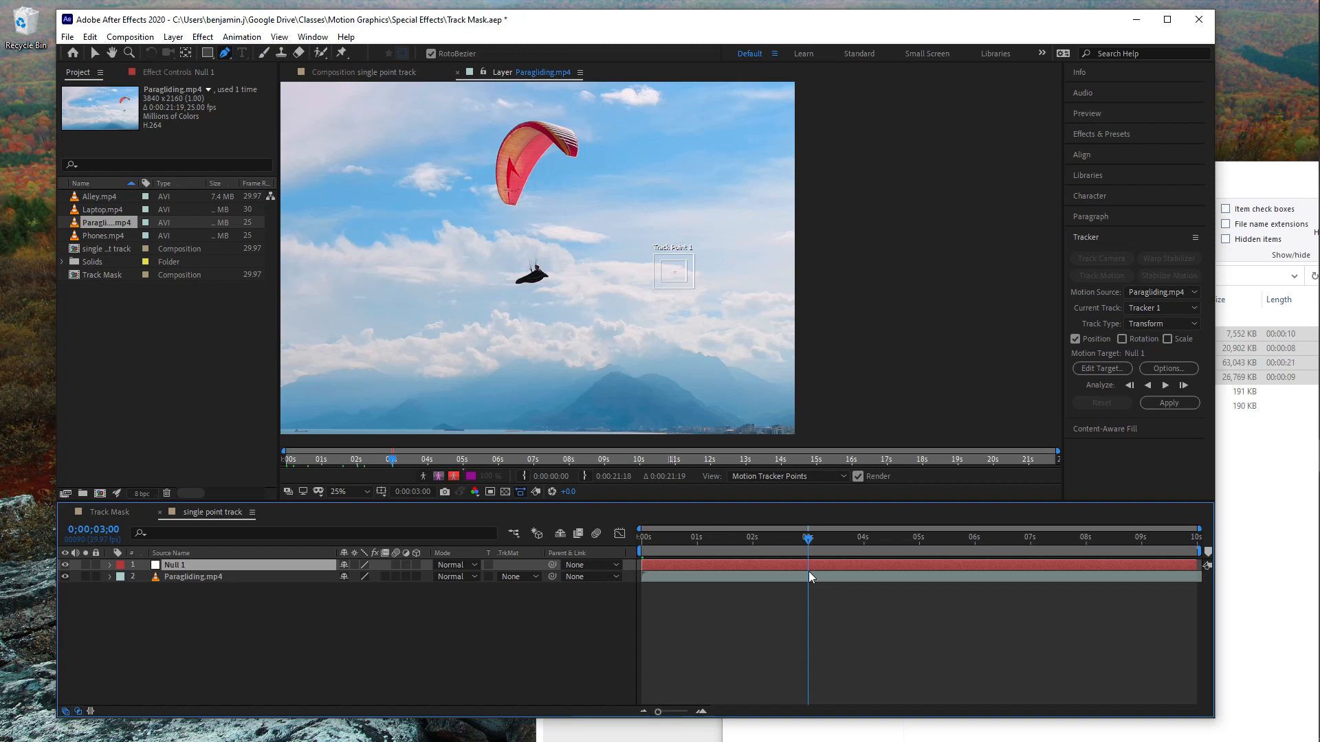
{"action": "key", "text": "alt+bracketright"}
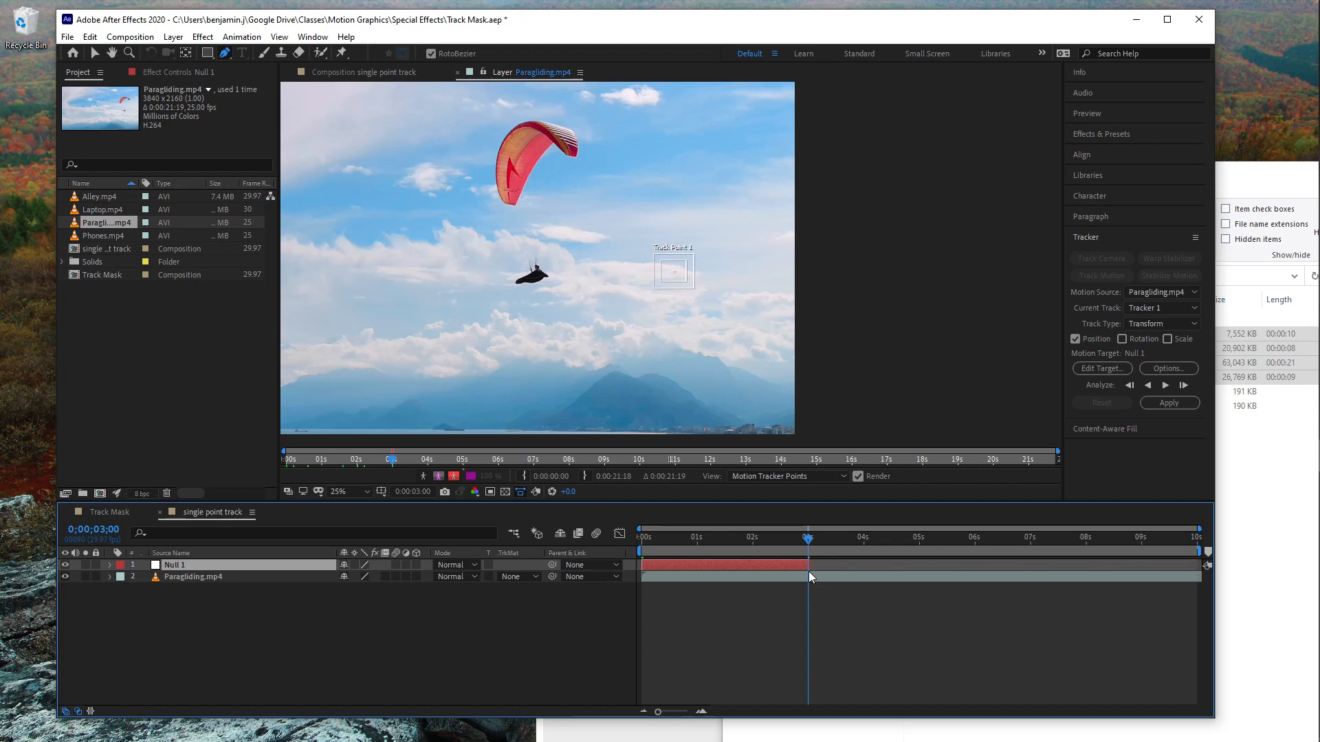
{"action": "left_click", "coordinate": [816, 578]}
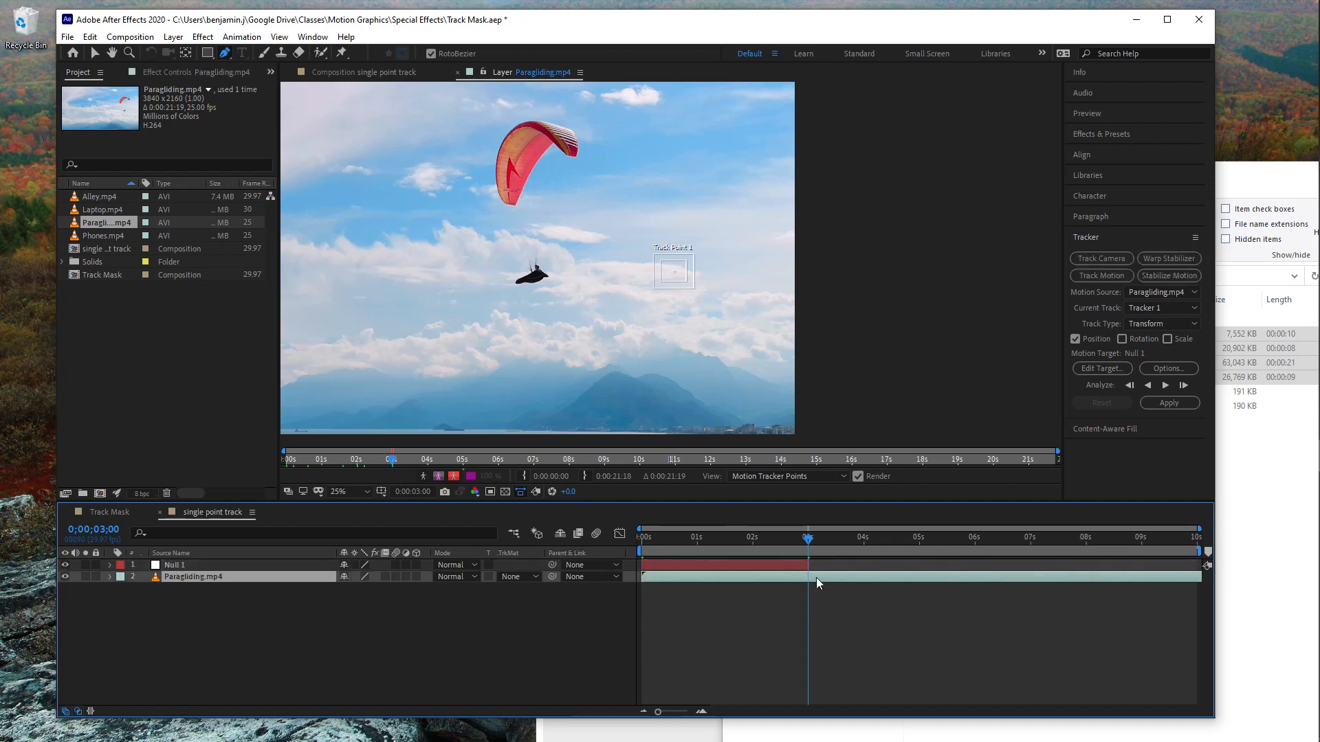
{"action": "key", "text": "alt+bracketright"}
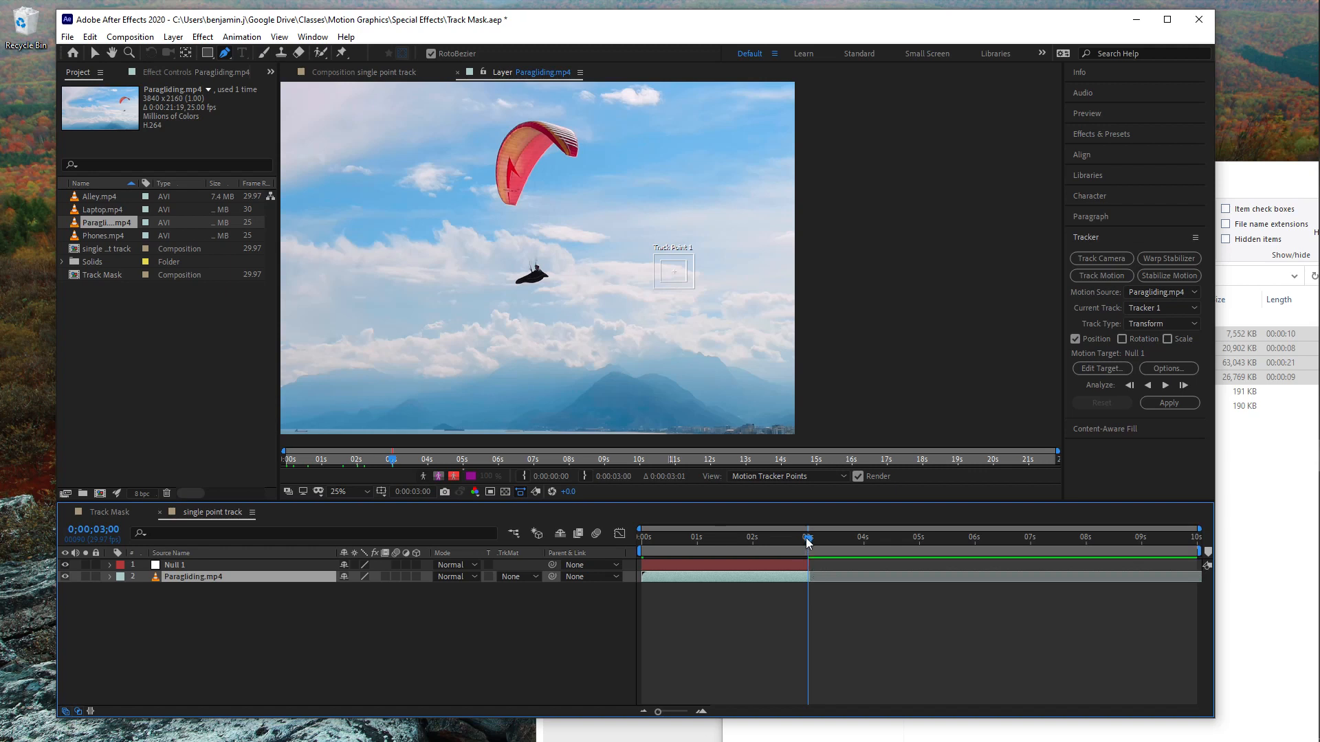
{"action": "key", "text": "Home"}
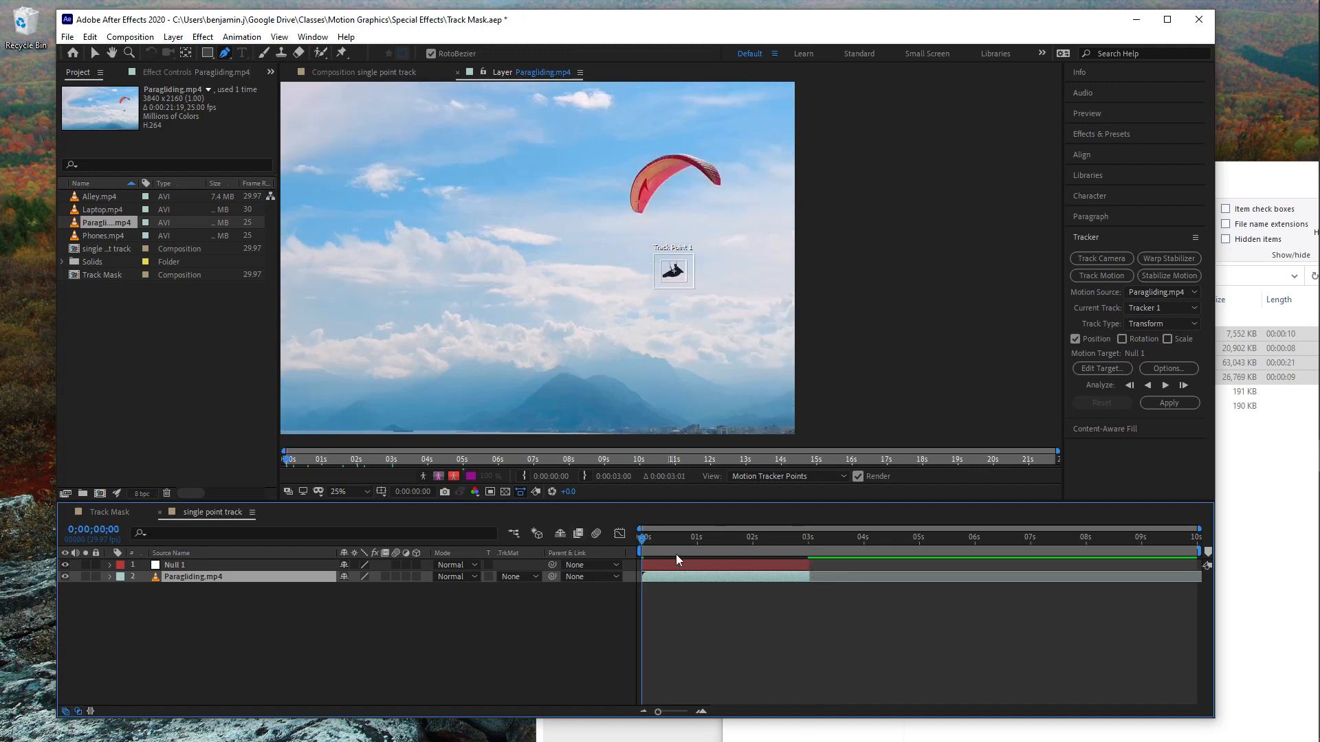
- Analyze the pilot's track forward through the trimmed clip and apply it to Null 1 in the X and Y dimensions
{"action": "left_click", "coordinate": [1166, 386]}
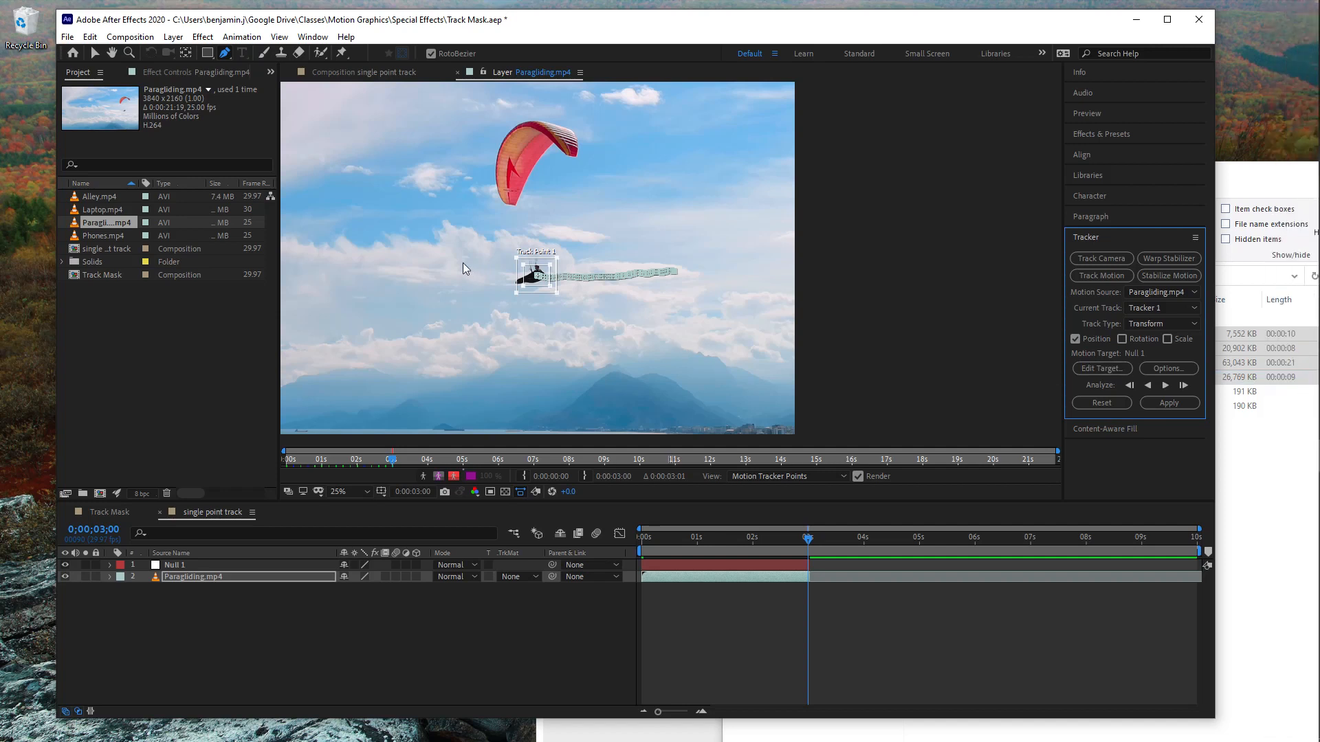
{"action": "mouse_move", "coordinate": [808, 540]}
{"action": "left_mouse_down"}
{"action": "mouse_move", "coordinate": [670, 550]}
{"action": "mouse_move", "coordinate": [802, 550]}
{"action": "left_mouse_up"}
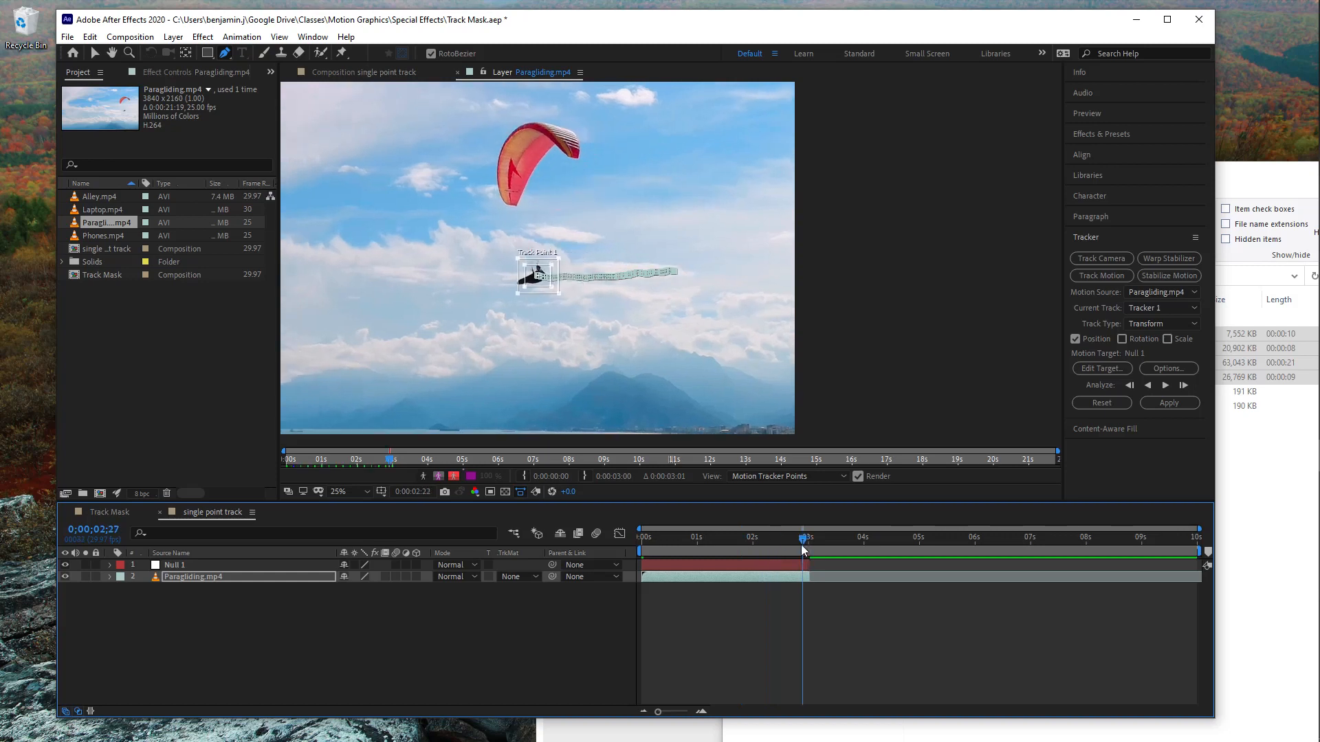
{"action": "left_click", "coordinate": [1188, 403]}
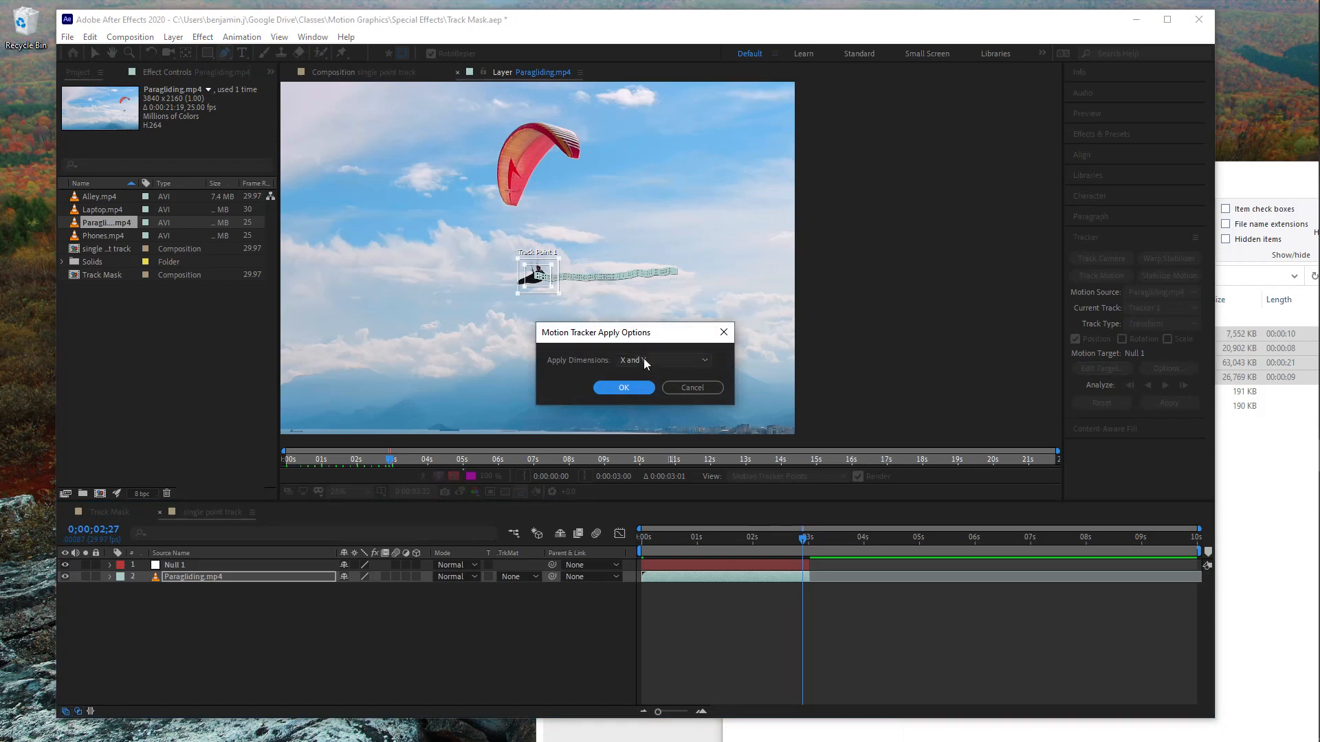
{"action": "left_click", "coordinate": [636, 386]}
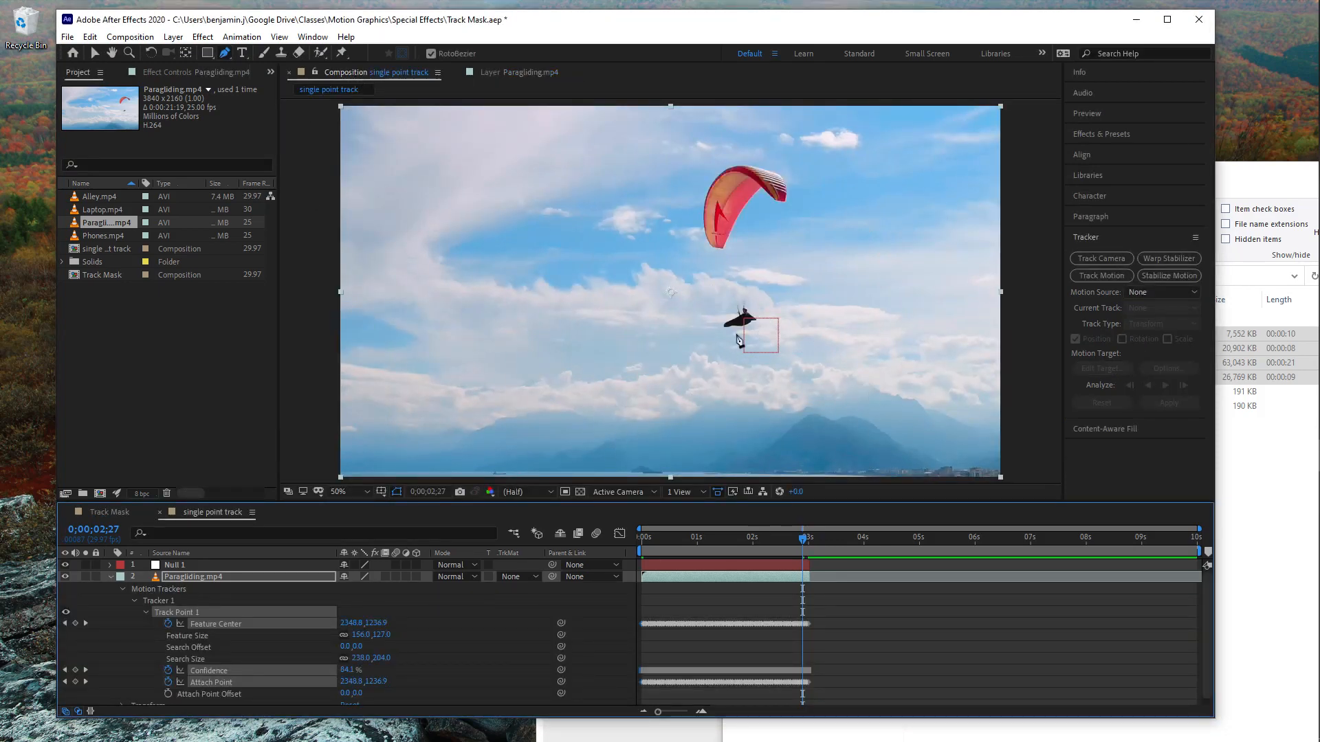
- Return to the first frame and draw an ellipse around the paraglider pilot as a new shape layer
{"action": "left_click_drag", "start_coordinate": [802, 537], "coordinate": [629, 556]}
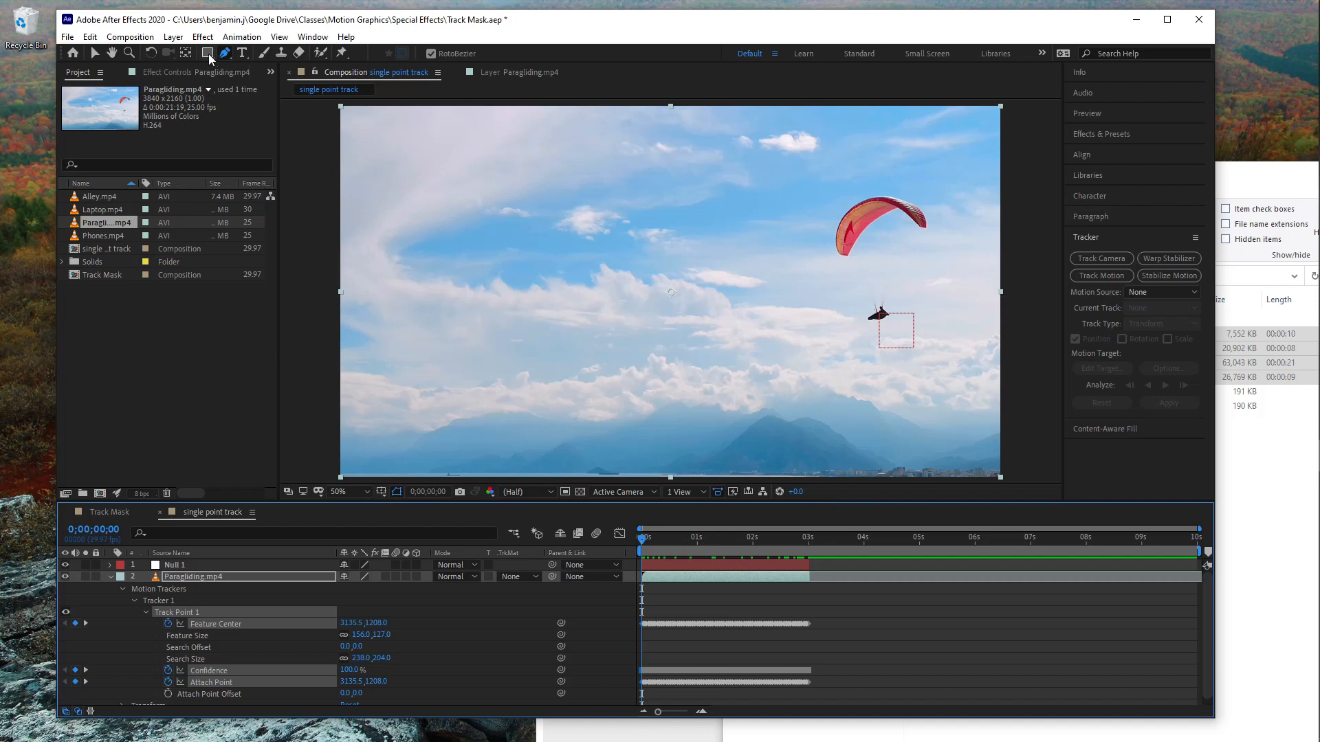
{"action": "left_click_drag", "start_coordinate": [209, 54], "coordinate": [245, 79]}
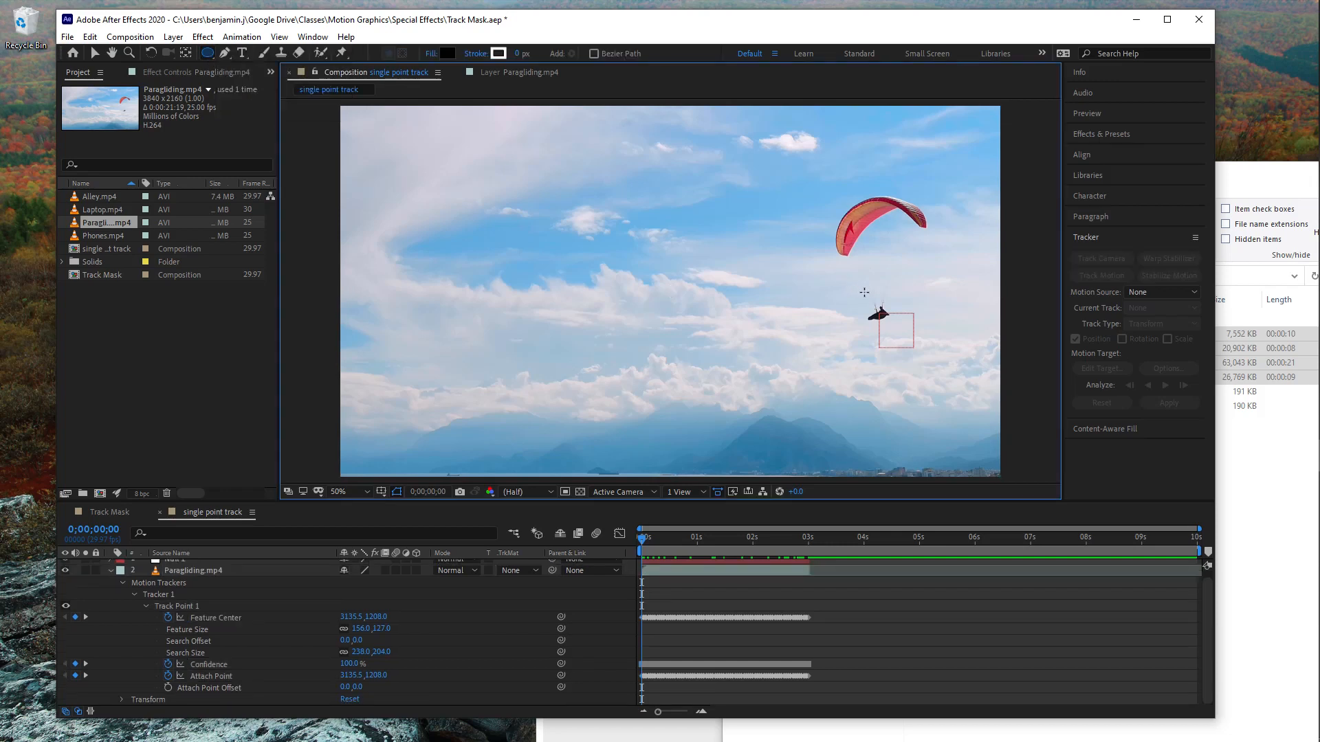
{"action": "left_click_drag", "start_coordinate": [864, 293], "coordinate": [908, 334]}
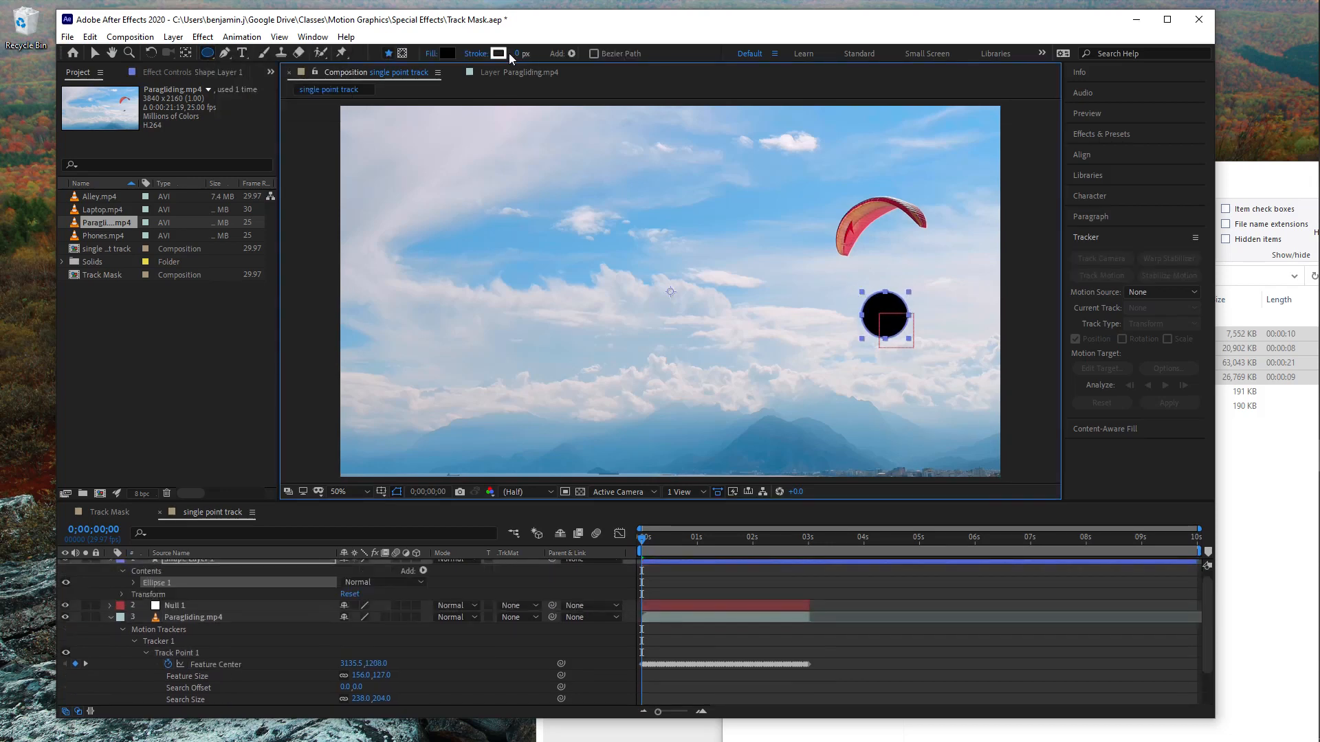
- Give the ellipse no fill and a 1 px white stroke, and center it on the pilot
{"action": "left_click", "coordinate": [432, 54]}
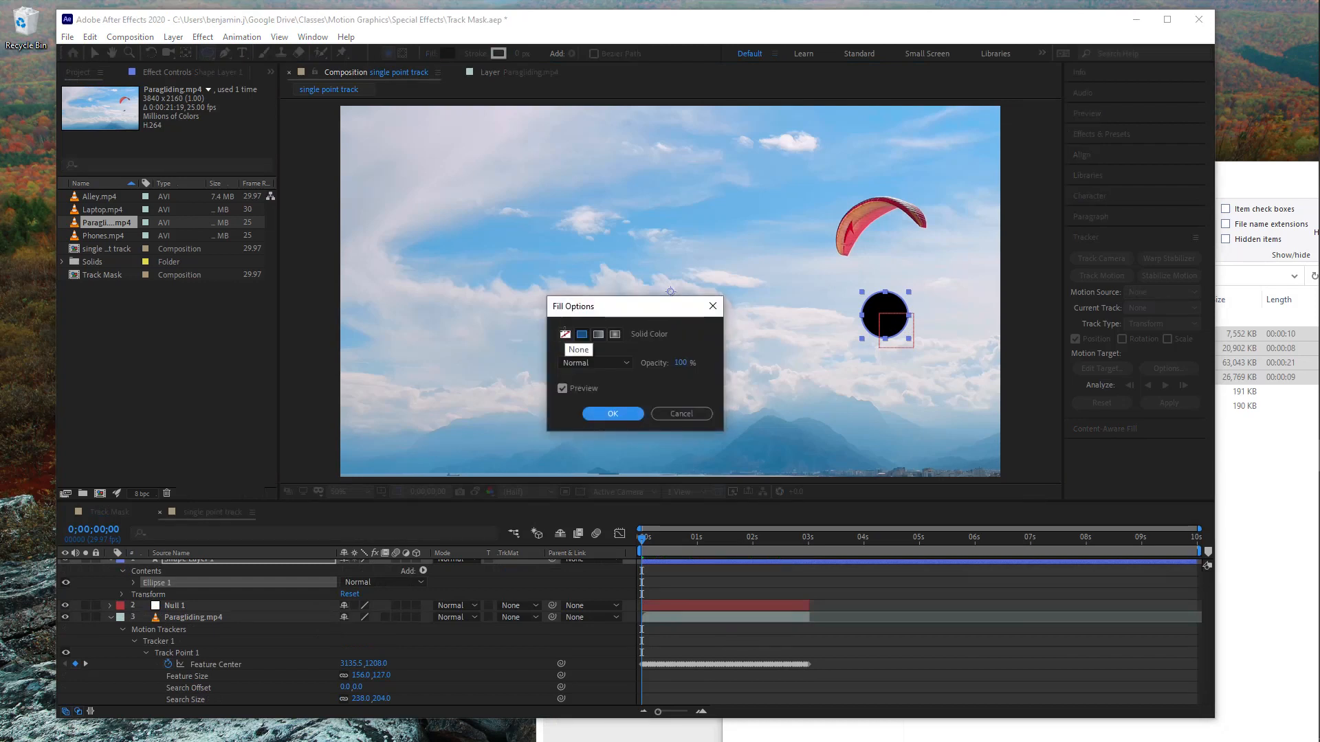
{"action": "left_click", "coordinate": [565, 334]}
{"action": "left_click", "coordinate": [611, 413]}
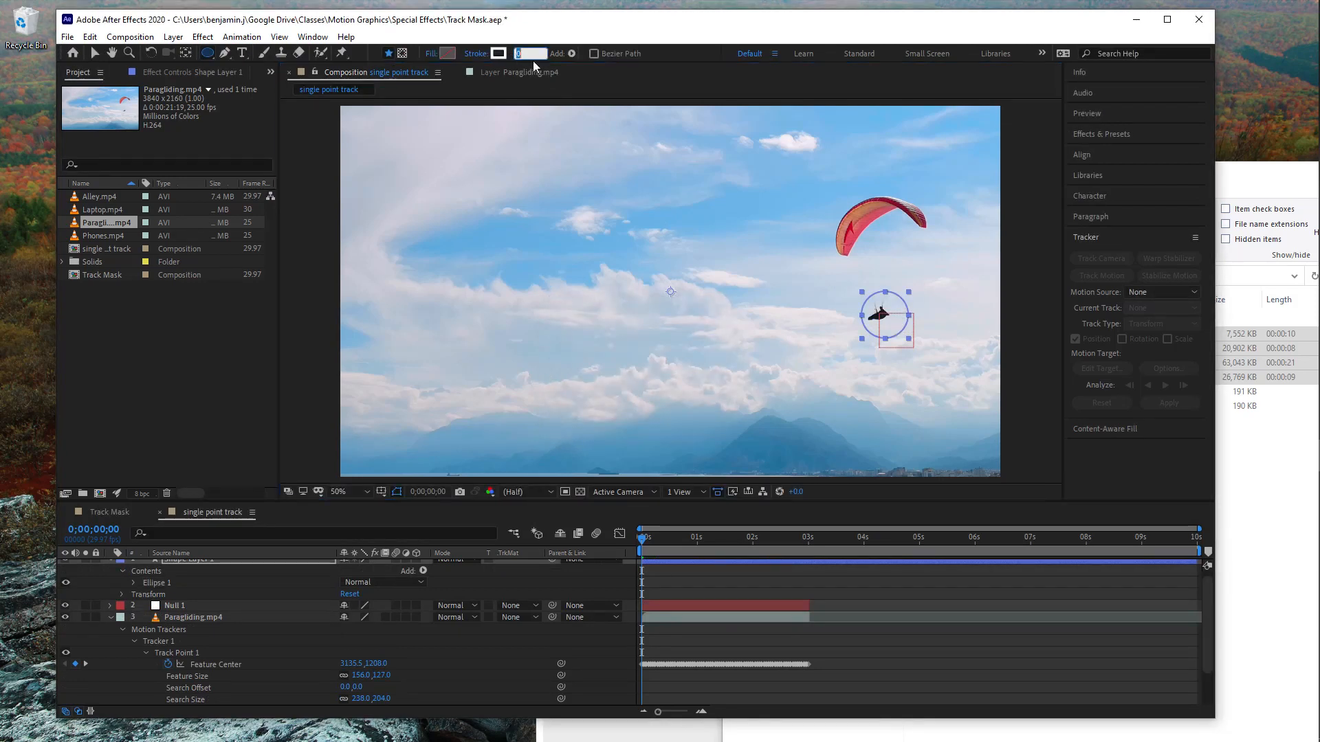
{"action": "key", "text": "Tab"}
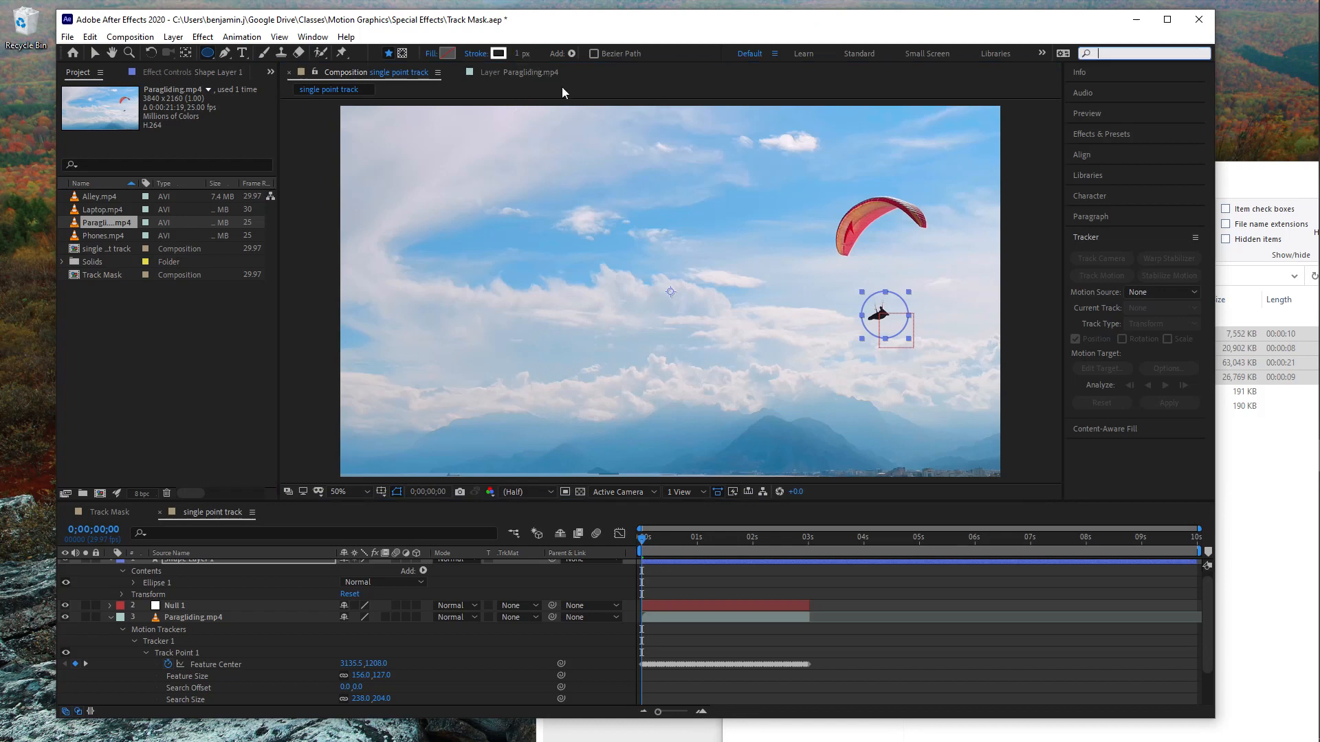
{"action": "left_click", "coordinate": [95, 53]}
{"action": "left_click_drag", "start_coordinate": [878, 299], "coordinate": [873, 296]}
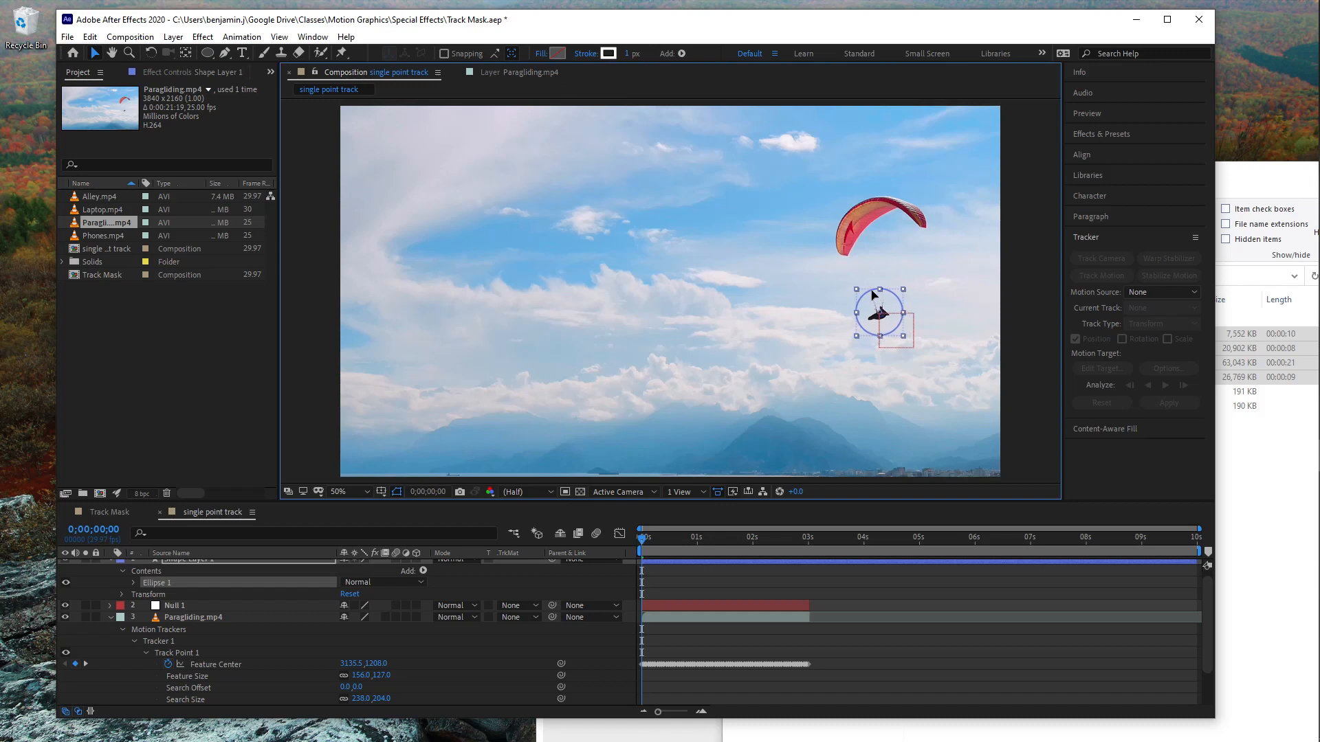
{"action": "left_click", "coordinate": [223, 57]}
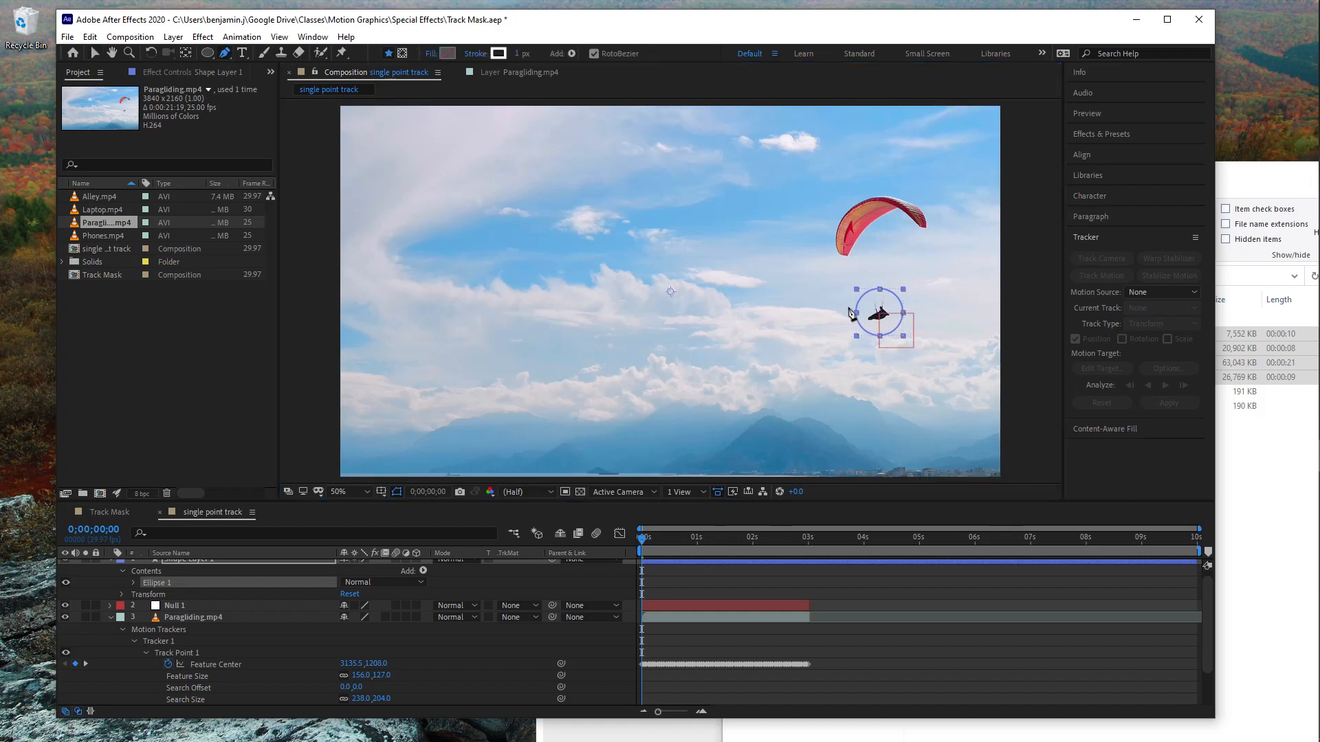
{"action": "left_click", "coordinate": [864, 329]}
{"action": "left_click", "coordinate": [797, 392]}
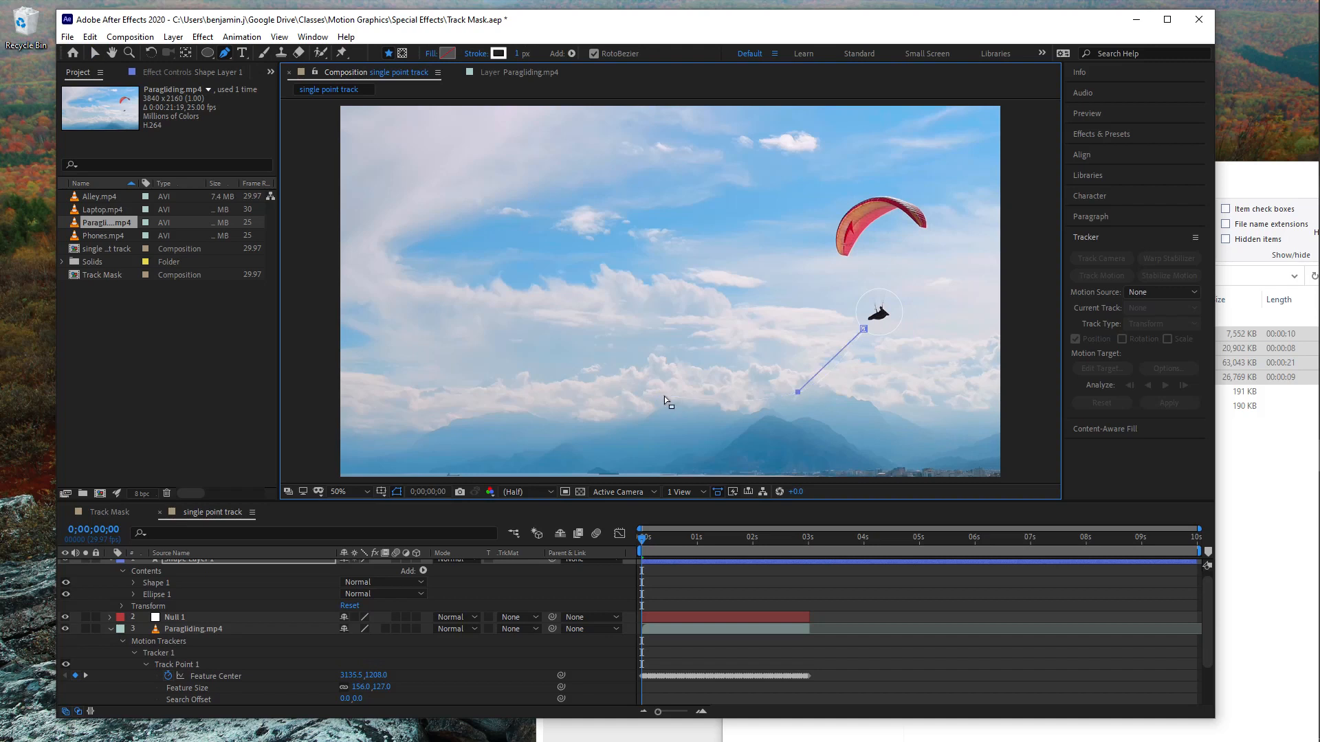
{"action": "key", "text": "ctrl+z"}
{"action": "key", "text": "ctrl+z"}
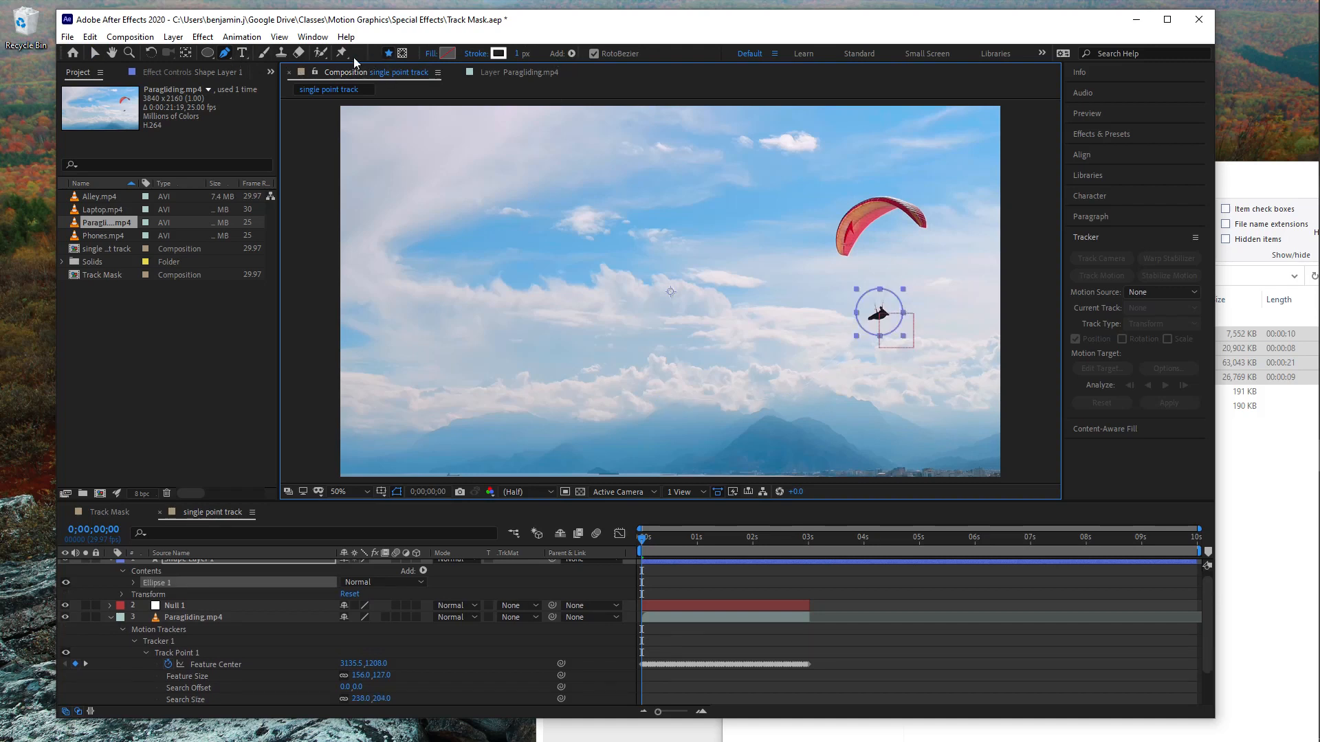
- Draw a Pen callout line from the circle's lower-right edge diagonally downward, continuing horizontally past the frame's right edge
{"action": "left_click", "coordinate": [893, 330]}
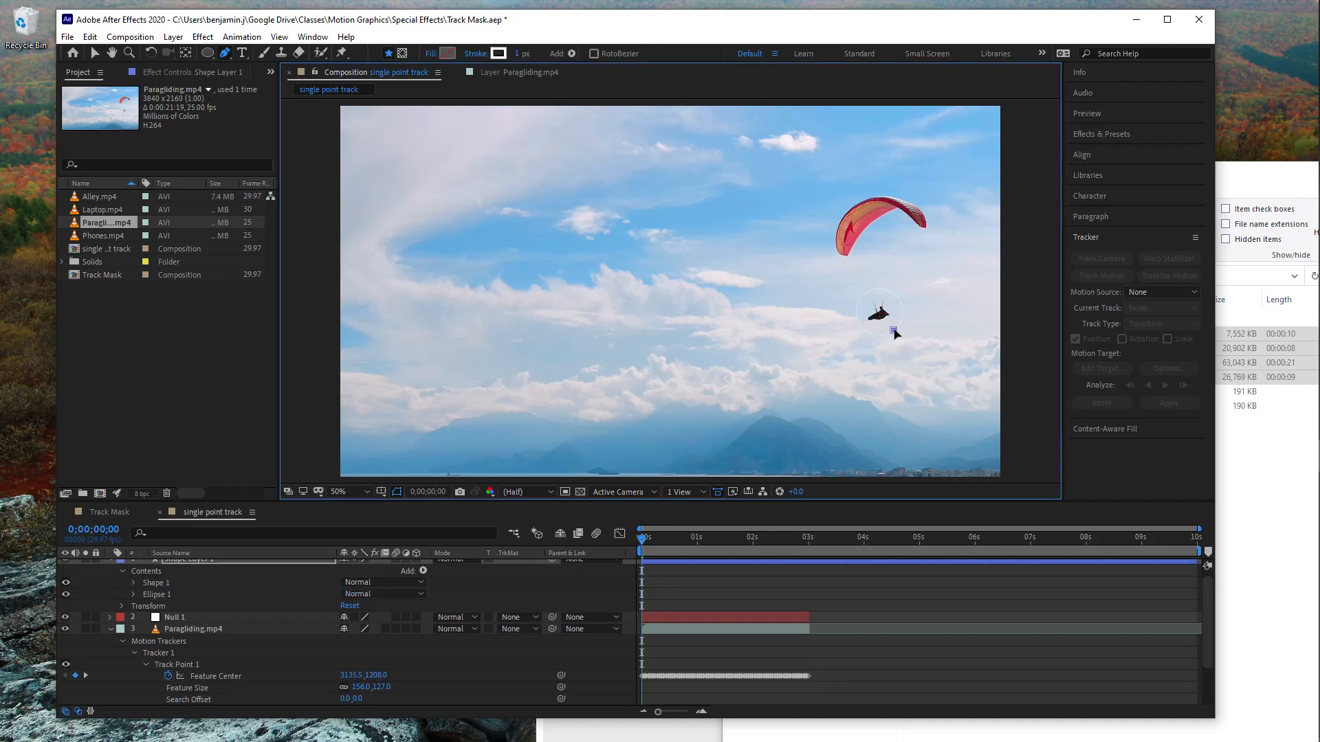
{"action": "left_click", "coordinate": [931, 368]}
{"action": "left_click", "coordinate": [1045, 368]}
- Add the text "007" above the callout line's horizontal segment and make it white
{"action": "key", "text": "ctrl+t"}
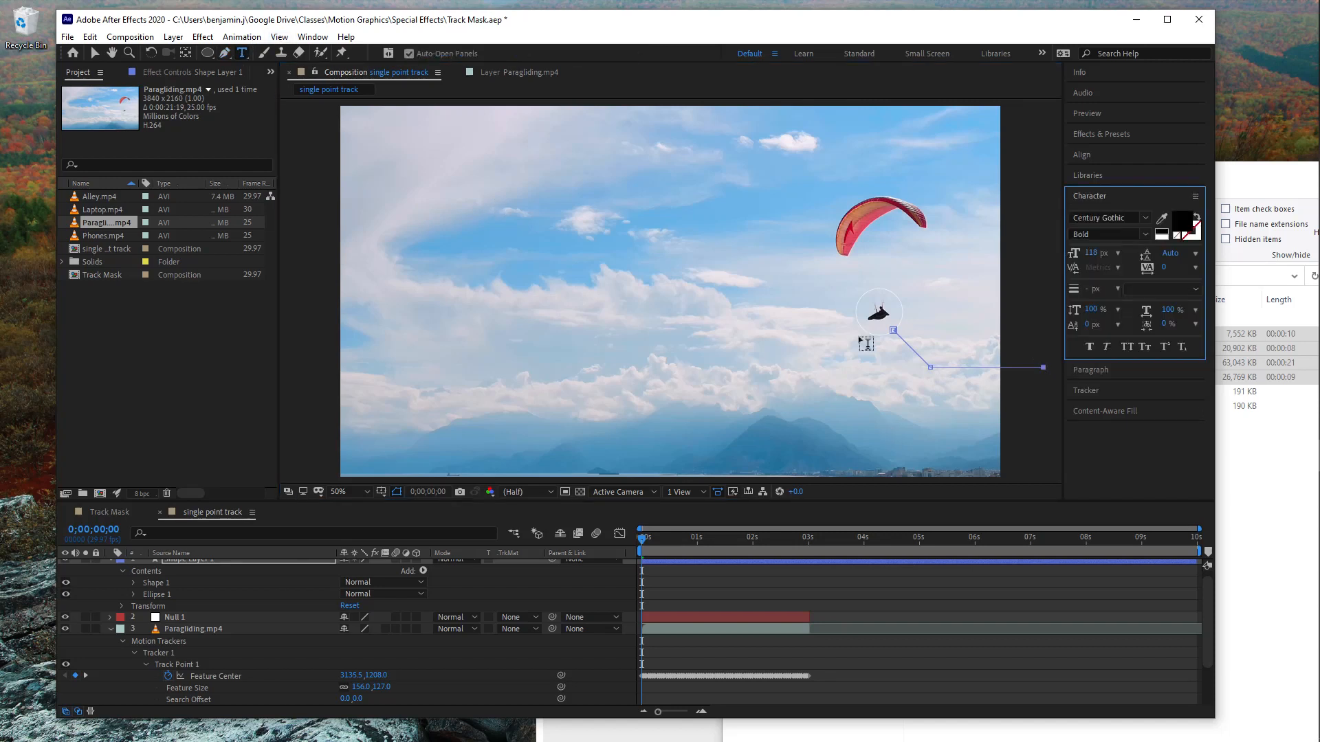
{"action": "left_click", "coordinate": [940, 347]}
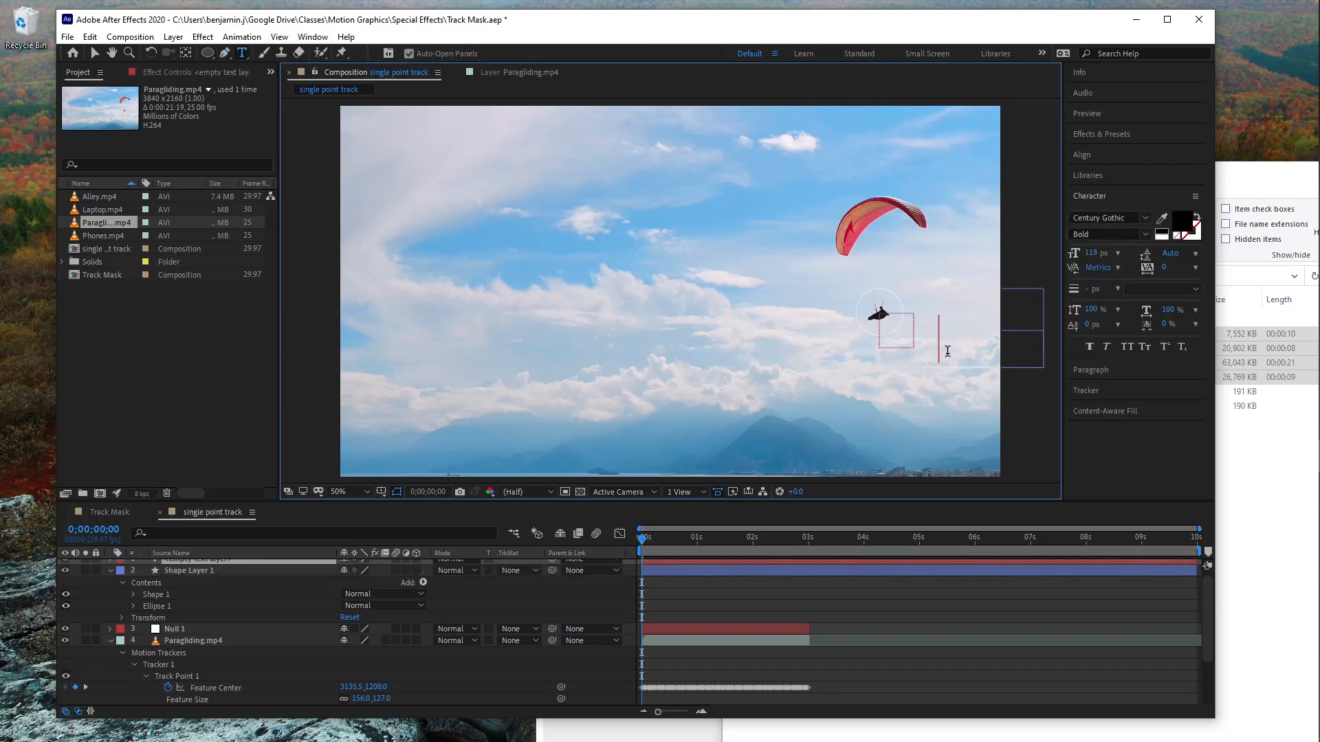
{"action": "type", "text": "00"}
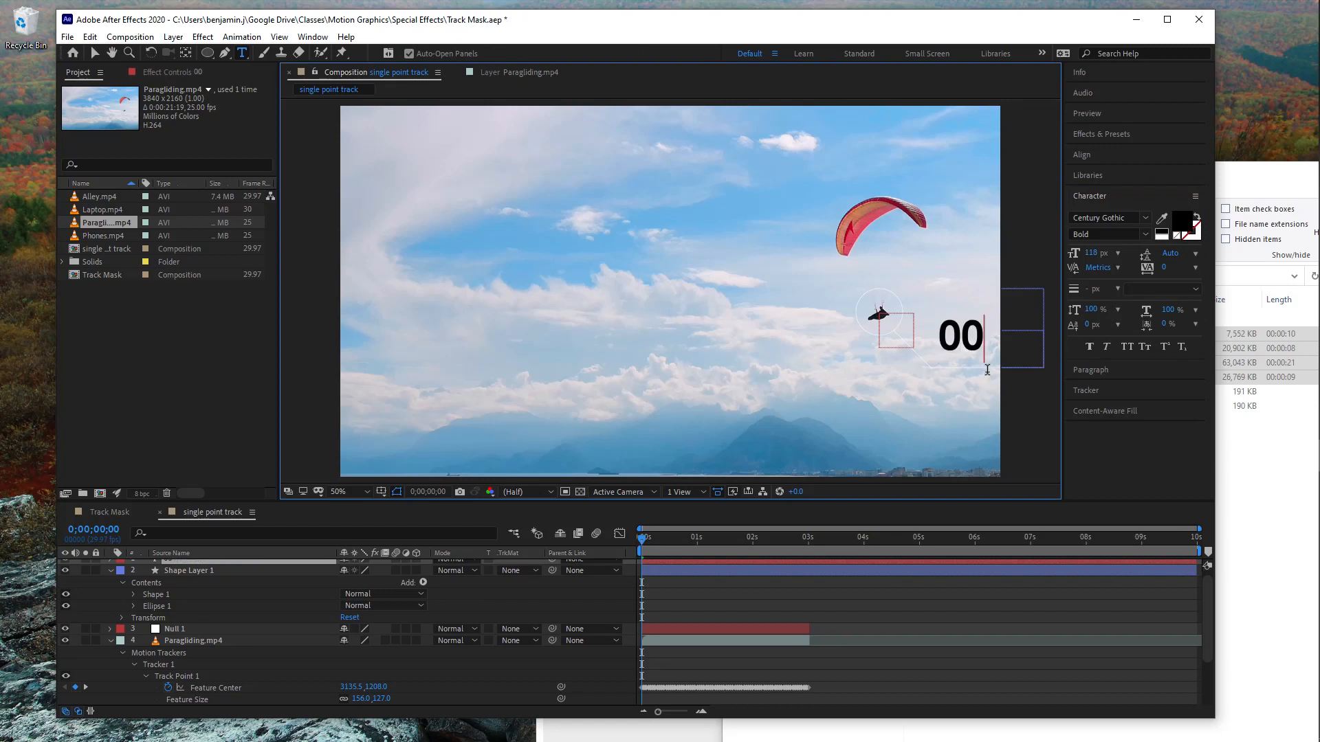
{"action": "type", "text": "7"}
{"action": "key", "text": "ctrl+a"}
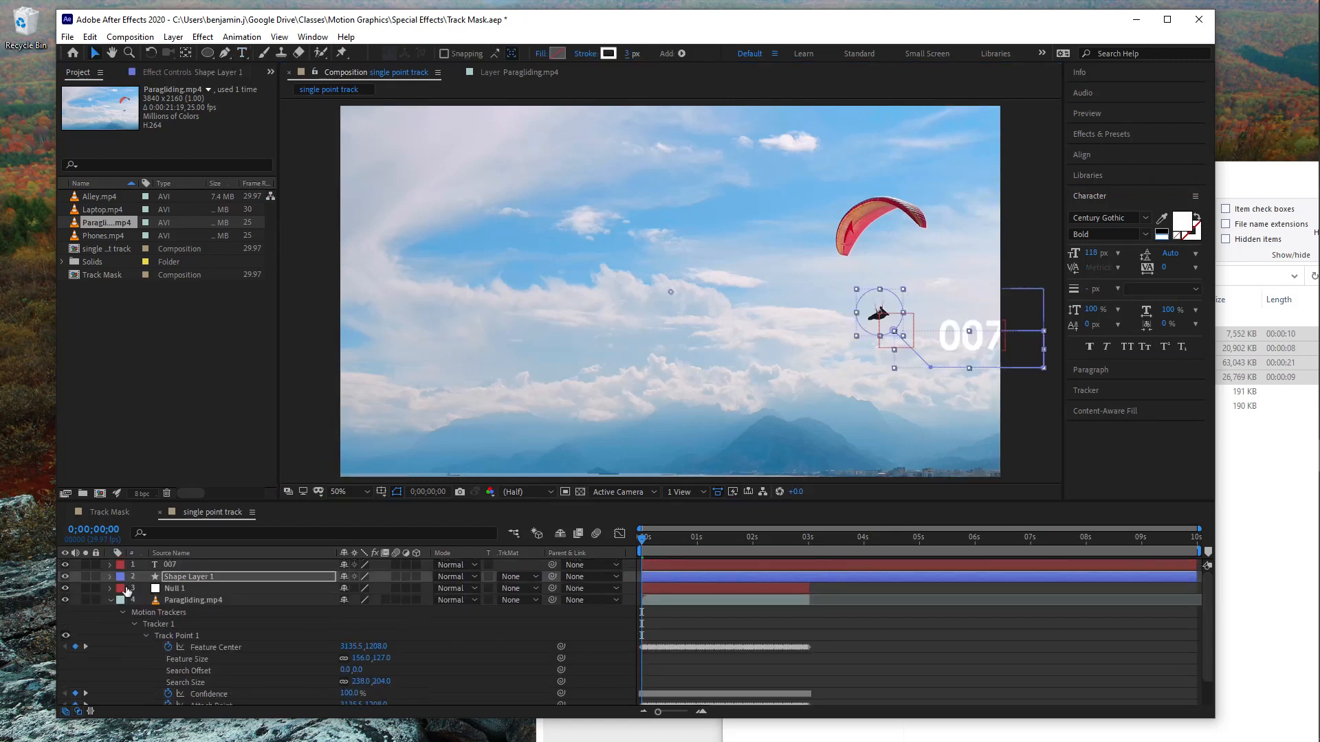
- Collapse the Paragliding layer's properties and parent both Shape Layer 1 and the 007 text layer to Null 1
{"action": "left_click", "coordinate": [110, 601]}
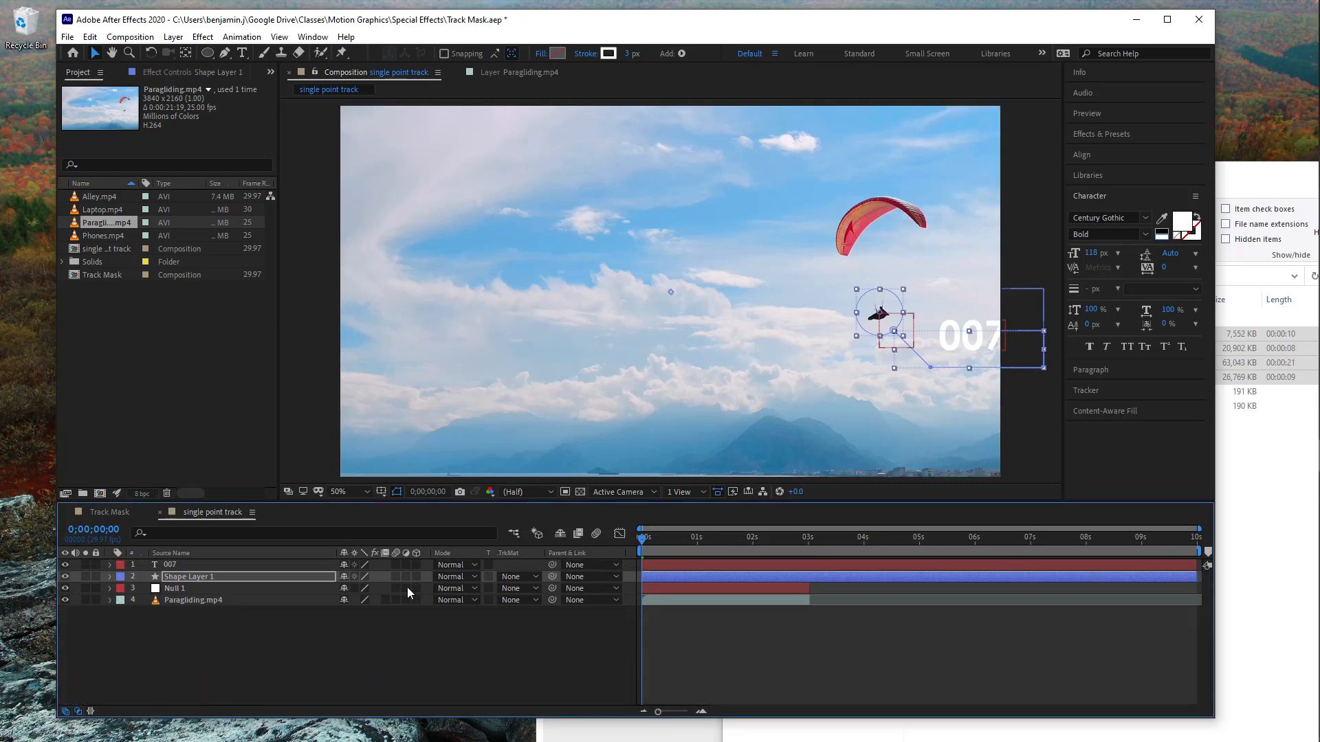
{"action": "left_click_drag", "start_coordinate": [553, 580], "coordinate": [175, 589]}
{"action": "left_click_drag", "start_coordinate": [552, 565], "coordinate": [175, 589]}
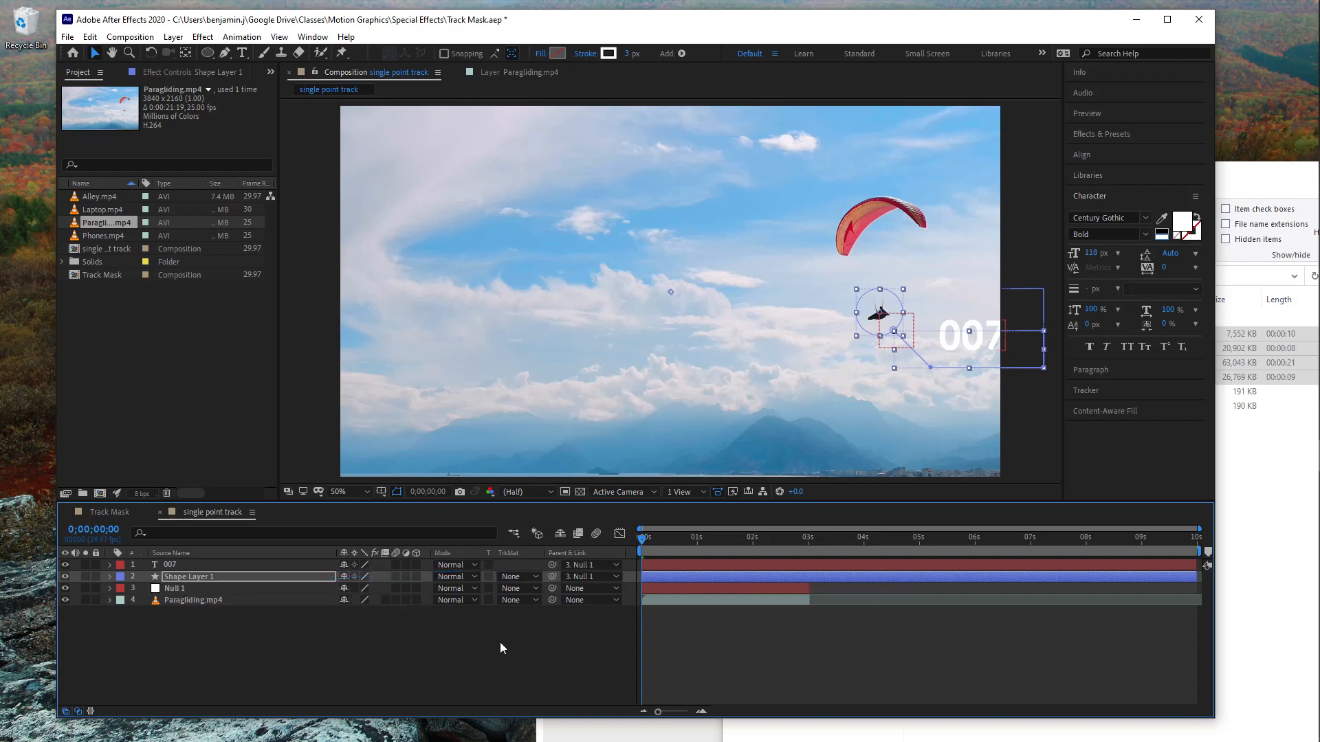
{"action": "left_click", "coordinate": [1021, 449]}
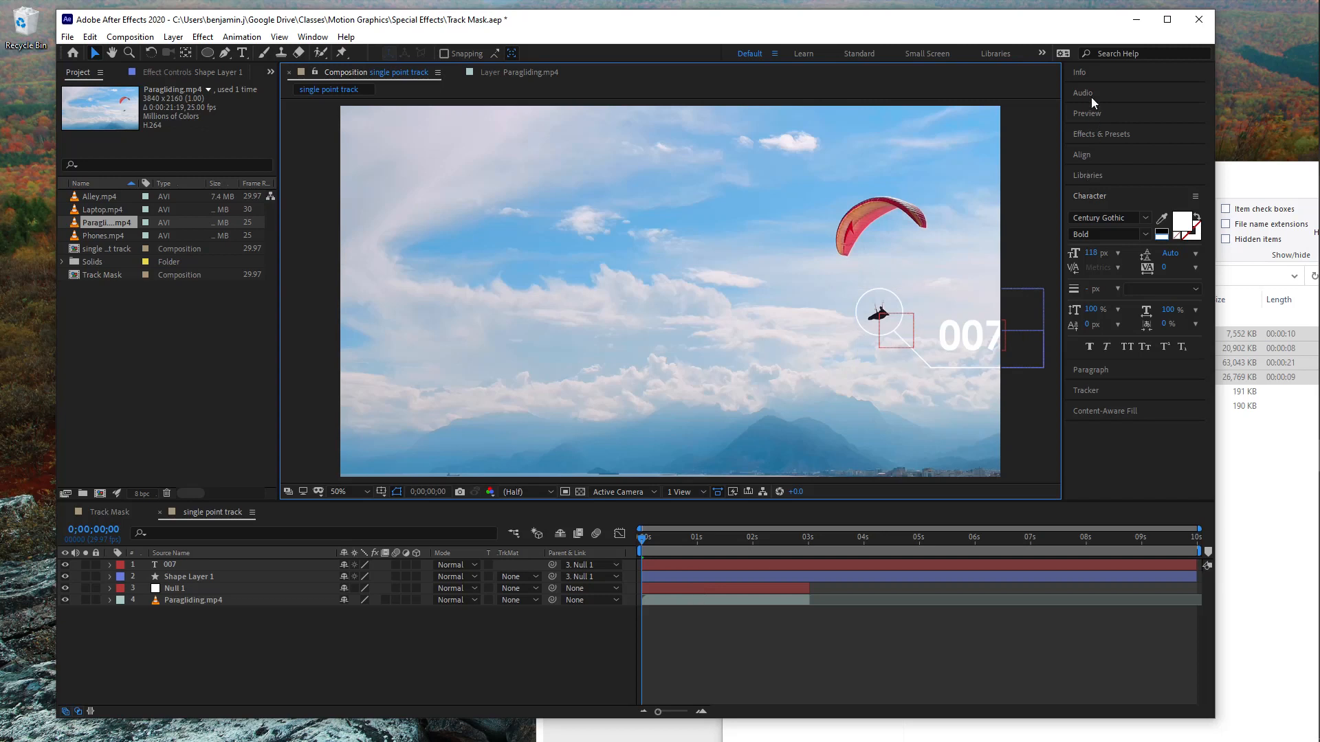
- Preview the callout following the pilot, and return to the first frame
{"action": "left_click", "coordinate": [1097, 114]}
{"action": "left_click", "coordinate": [1133, 132]}
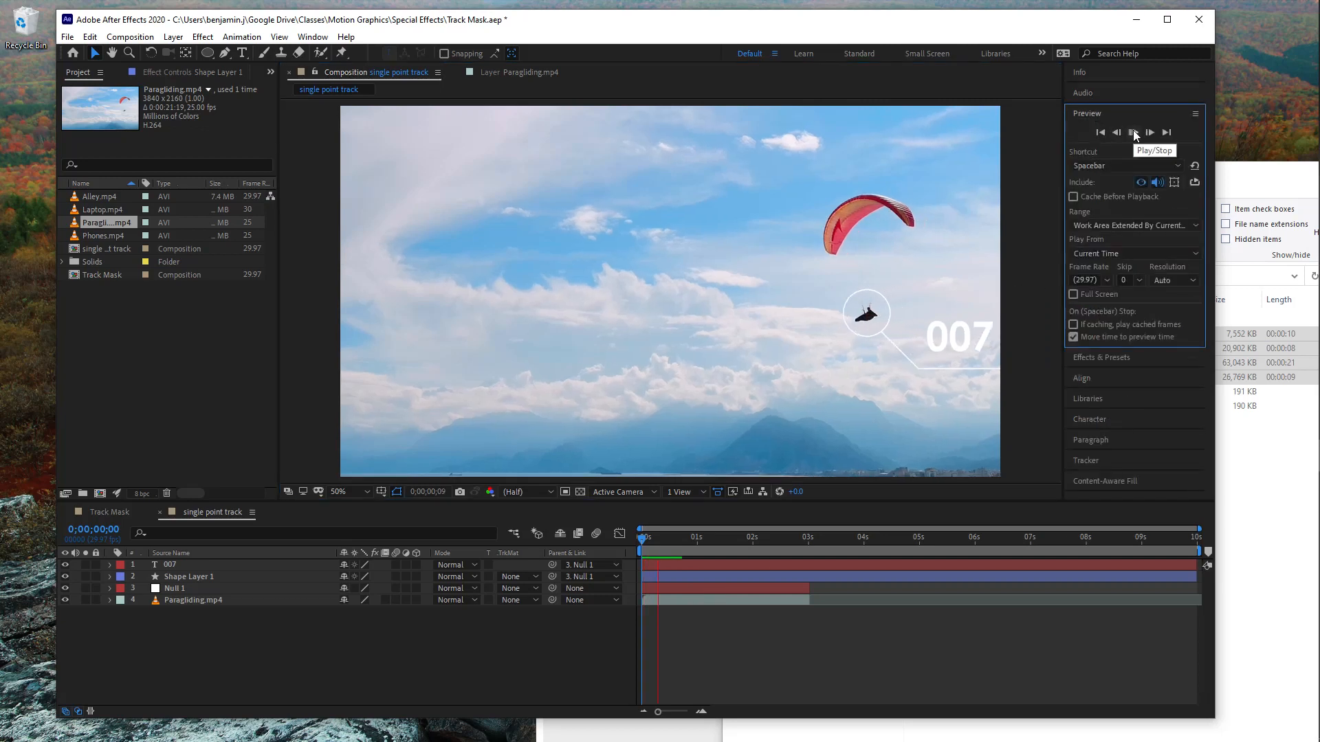
{"action": "left_click_drag", "start_coordinate": [839, 536], "coordinate": [638, 539]}
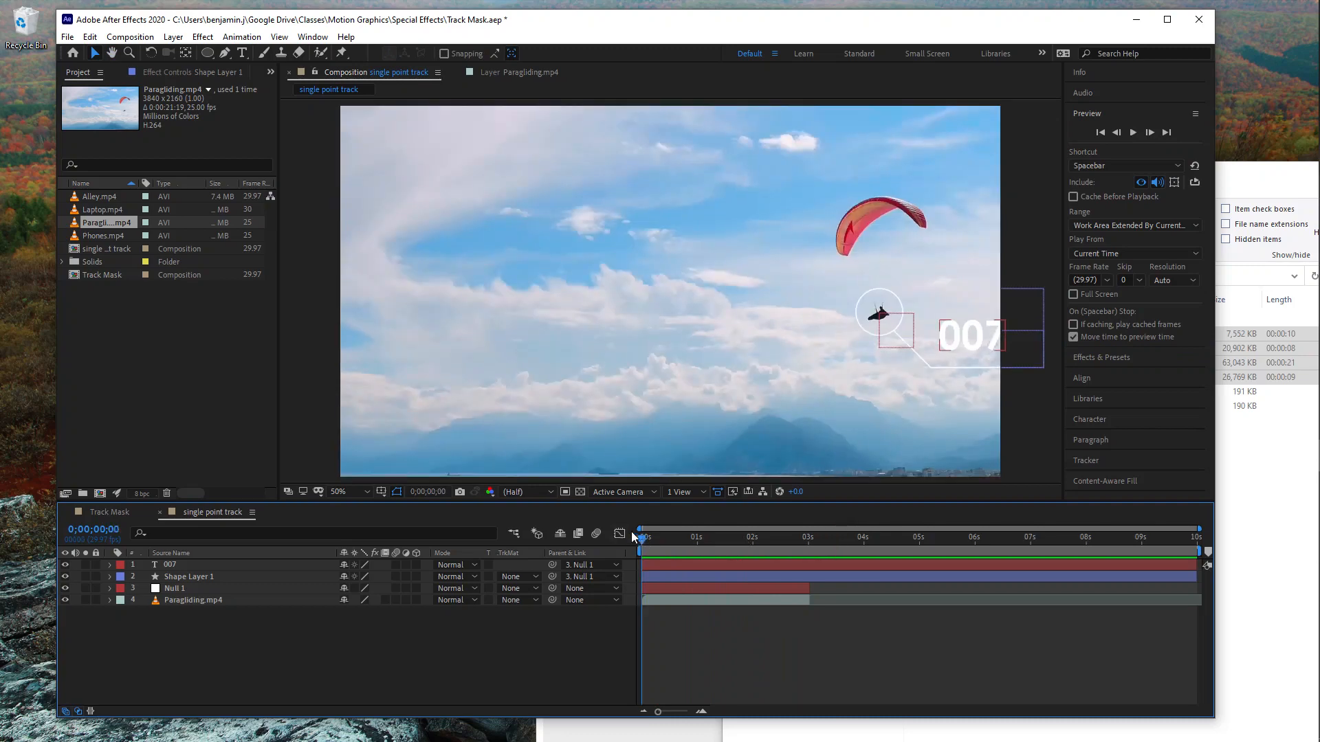
- Create a new HDTV 1080 29.97 composition named "4 point Tracker"
{"action": "left_click", "coordinate": [130, 37]}
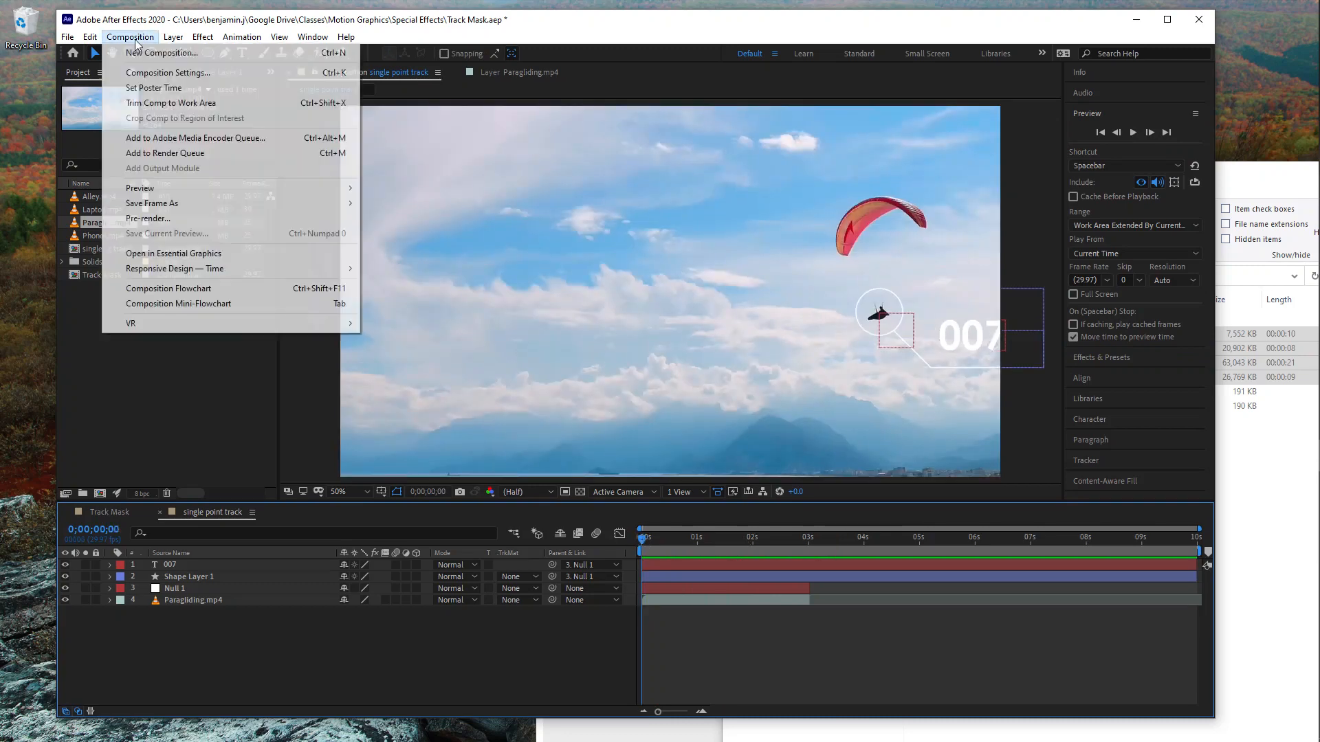
{"action": "left_click", "coordinate": [175, 51]}
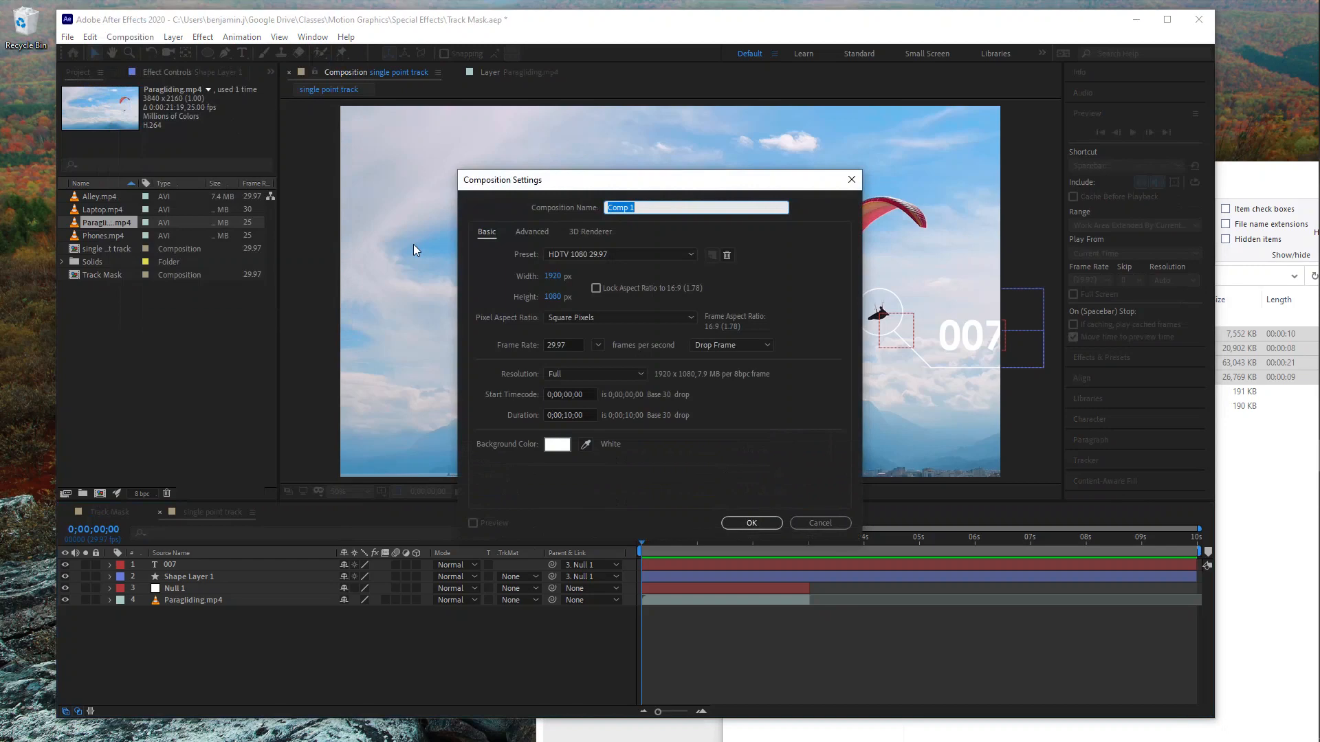
{"action": "type", "text": "4 point Tracker"}
{"action": "key", "text": "Return"}
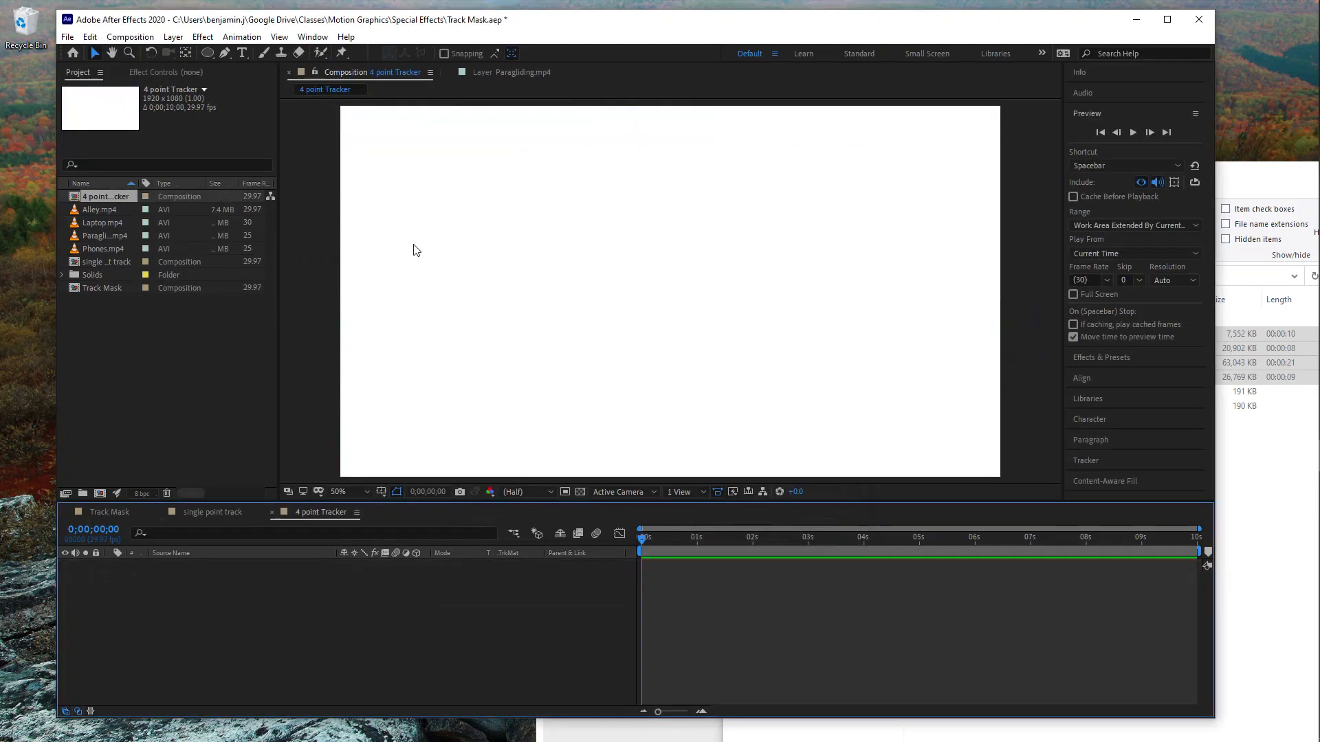
- Add the Laptop.mp4 footage to the new composition and scale it to fit the frame
{"action": "left_click", "coordinate": [113, 209]}
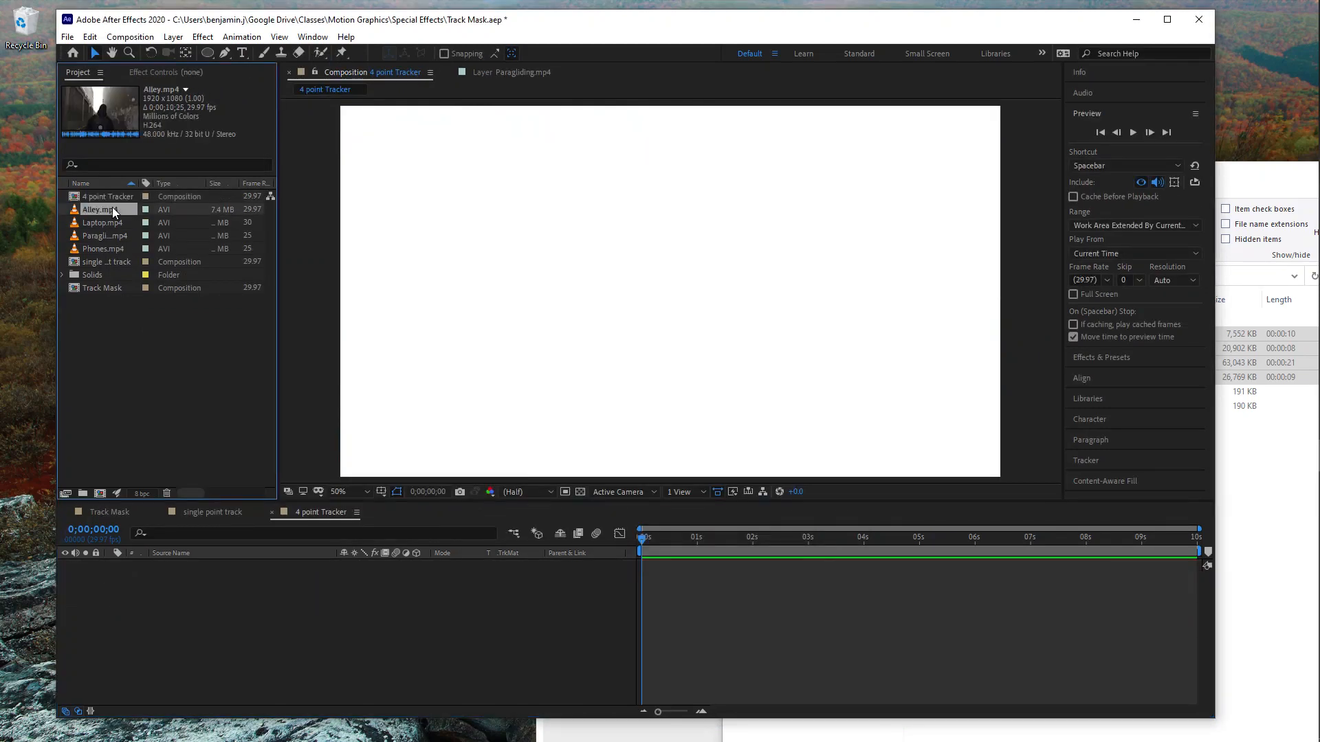
{"action": "left_click", "coordinate": [104, 235]}
{"action": "left_click", "coordinate": [101, 248]}
{"action": "left_click", "coordinate": [95, 224]}
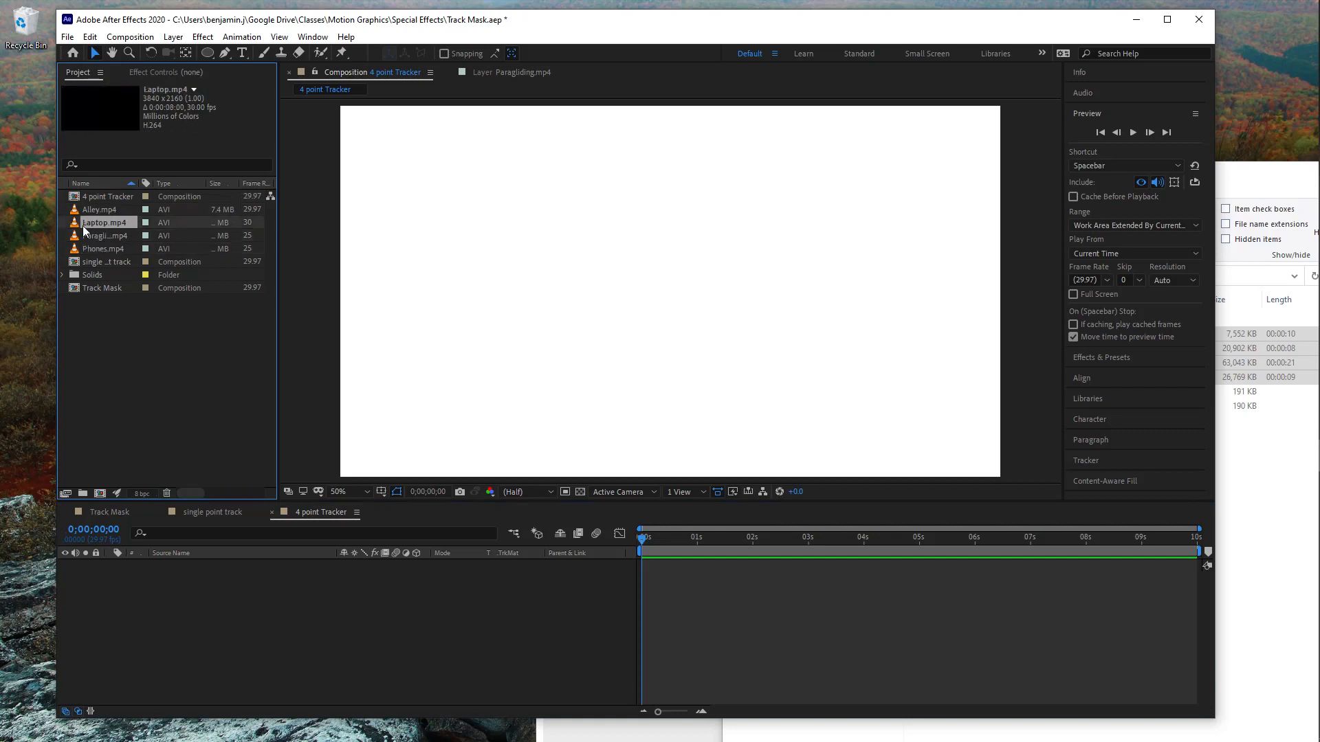
{"action": "left_click_drag", "start_coordinate": [76, 222], "coordinate": [672, 275]}
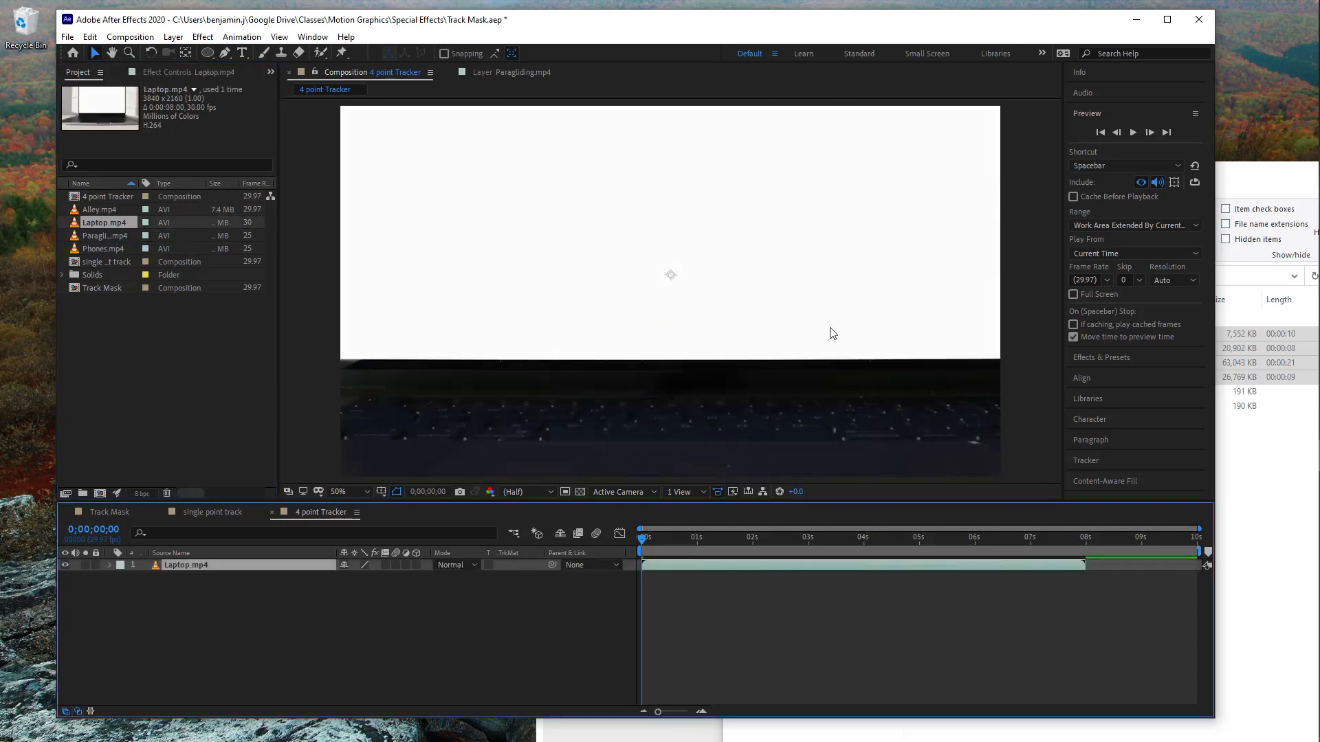
{"action": "right_click", "coordinate": [806, 288]}
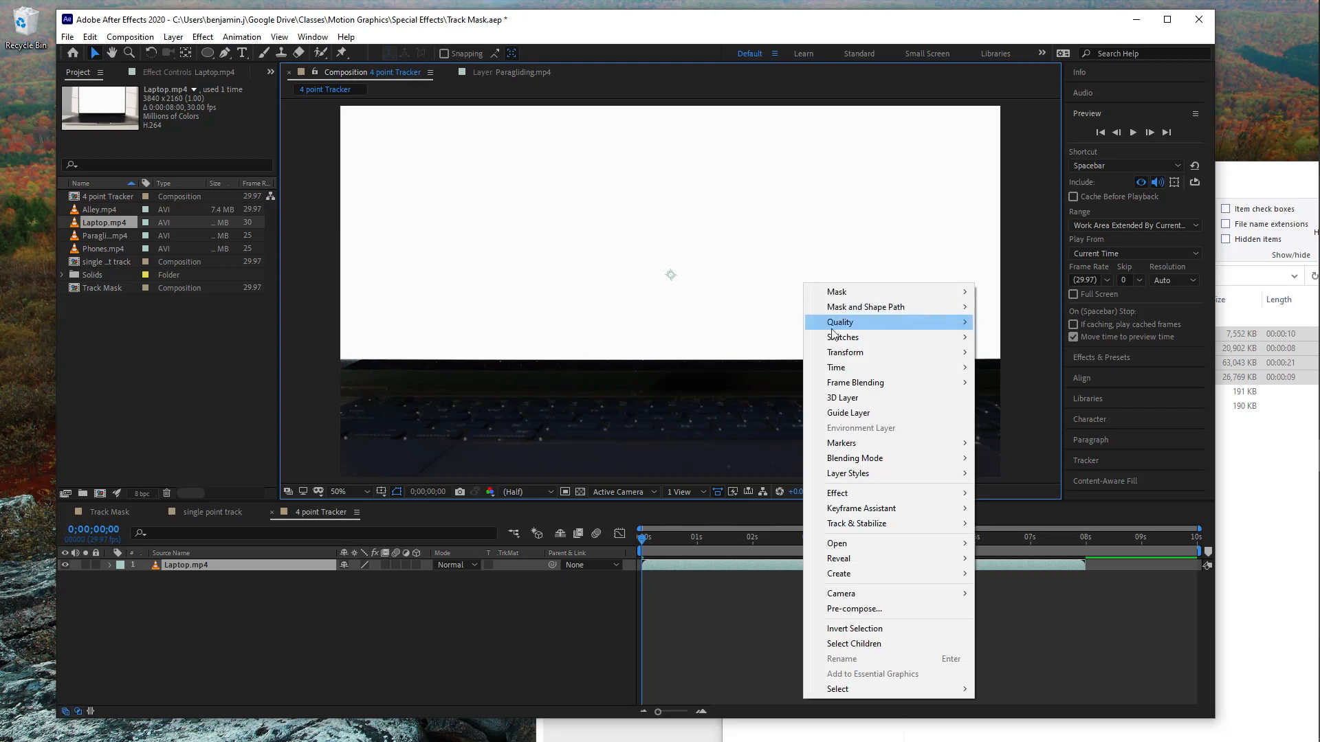
{"action": "mouse_move", "coordinate": [966, 352]}
{"action": "left_click", "coordinate": [1068, 532]}
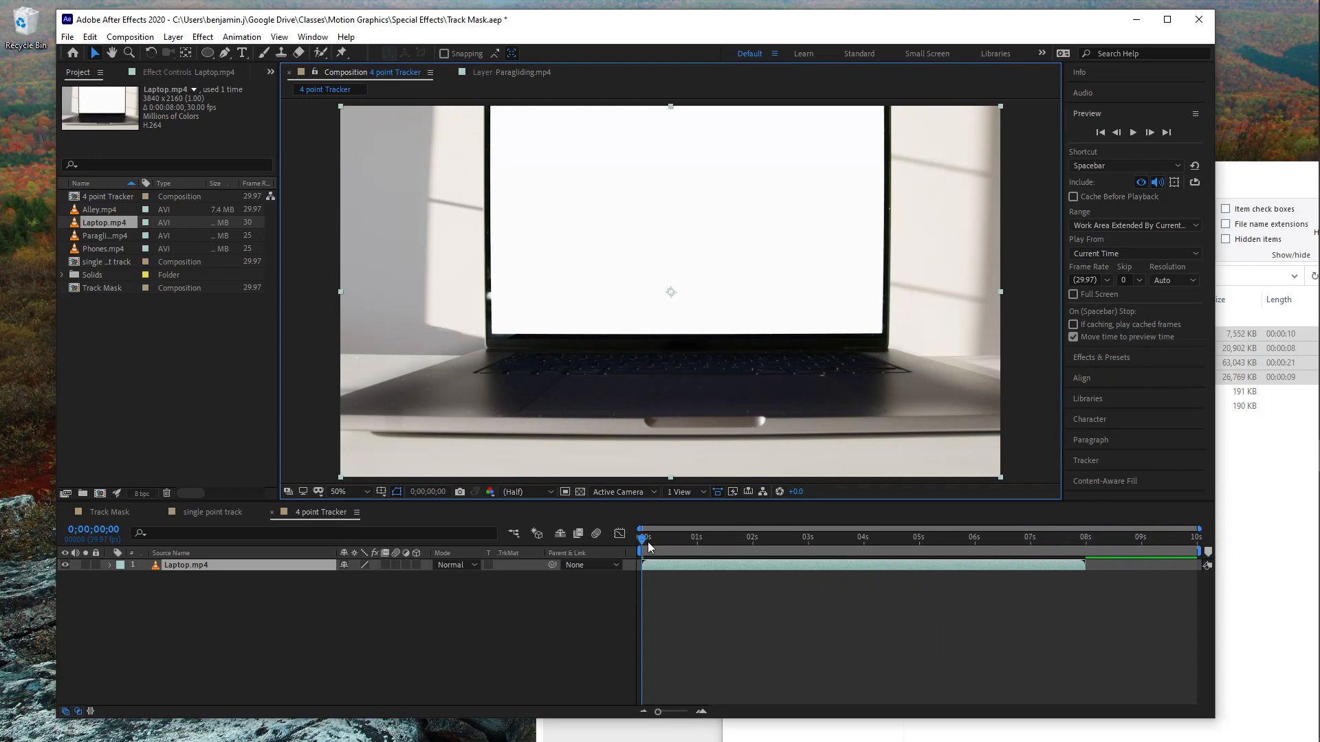
- Trim the start of the Laptop.mp4 layer at 0;00;00;25 and slide the layer back to the composition's start
{"action": "left_click_drag", "start_coordinate": [644, 542], "coordinate": [688, 539]}
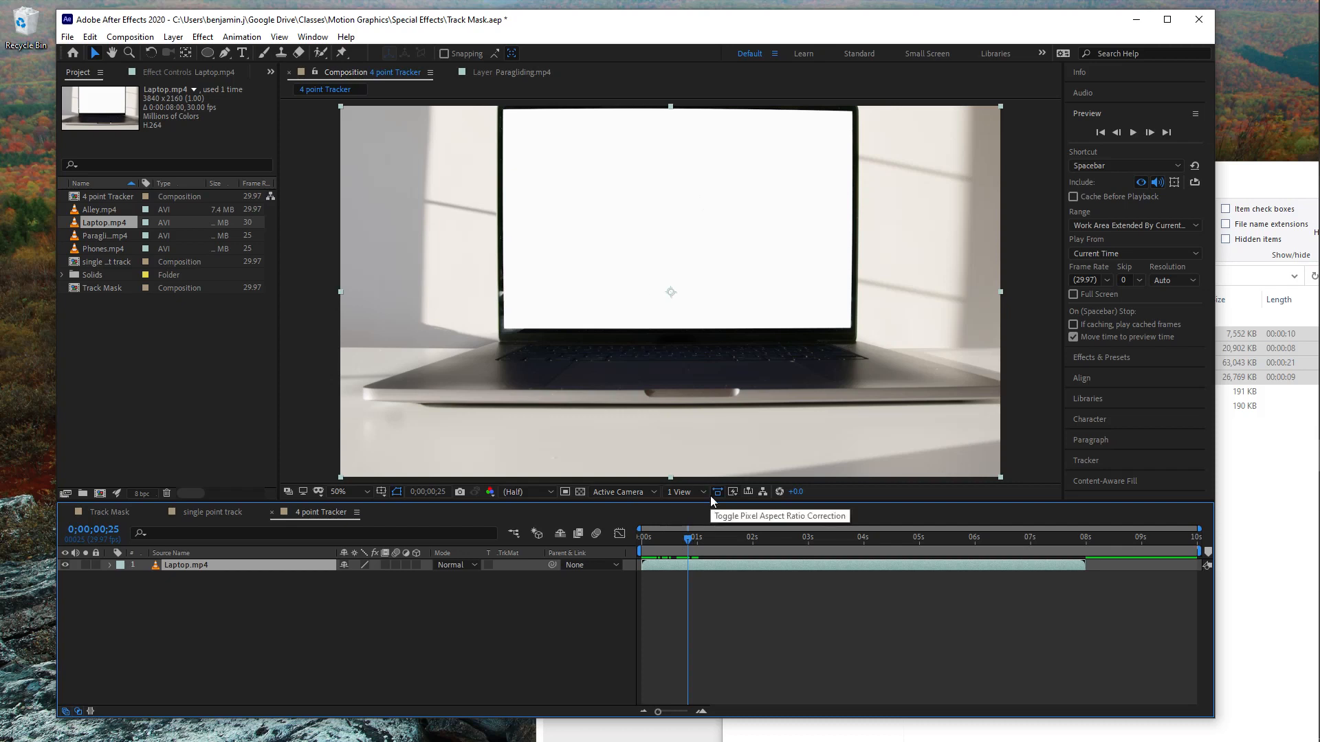
{"action": "key", "text": "alt+["}
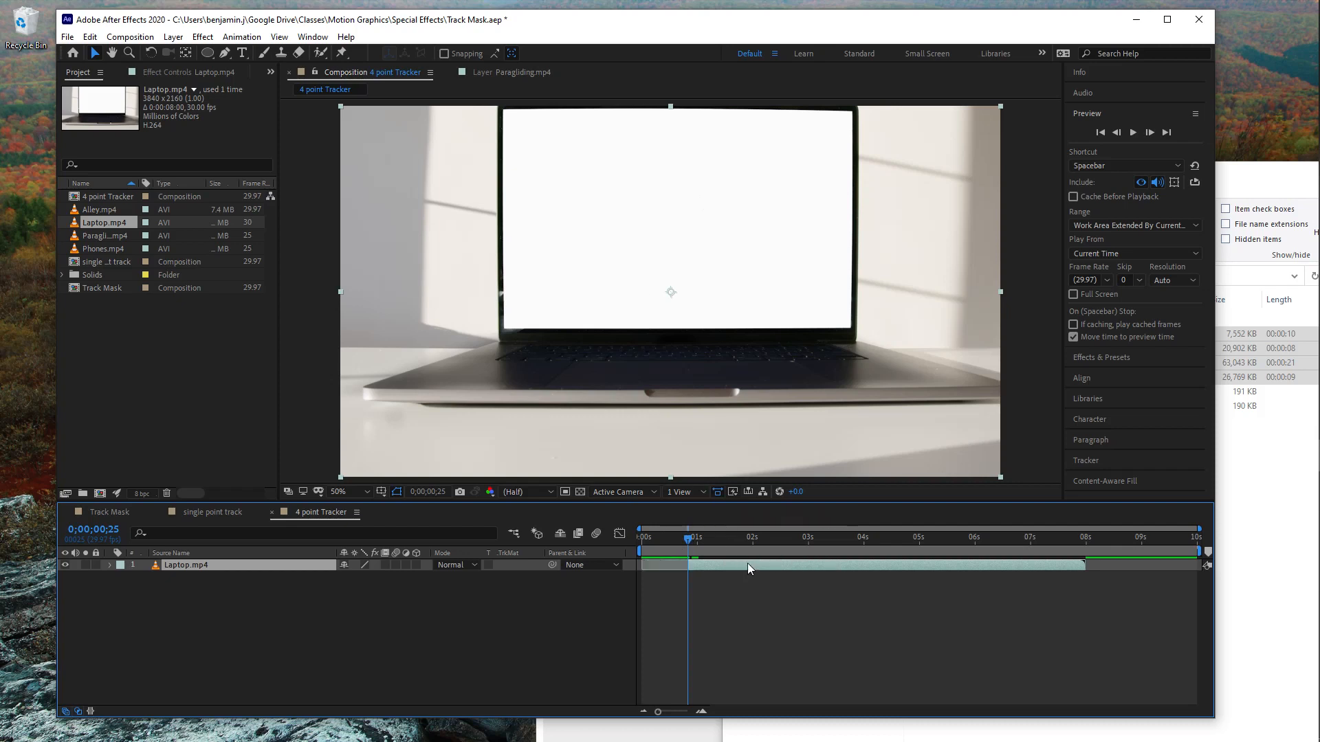
{"action": "mouse_move", "coordinate": [748, 563]}
{"action": "left_mouse_down"}
{"action": "mouse_move", "coordinate": [660, 544]}
{"action": "mouse_move", "coordinate": [752, 547]}
{"action": "left_mouse_up"}
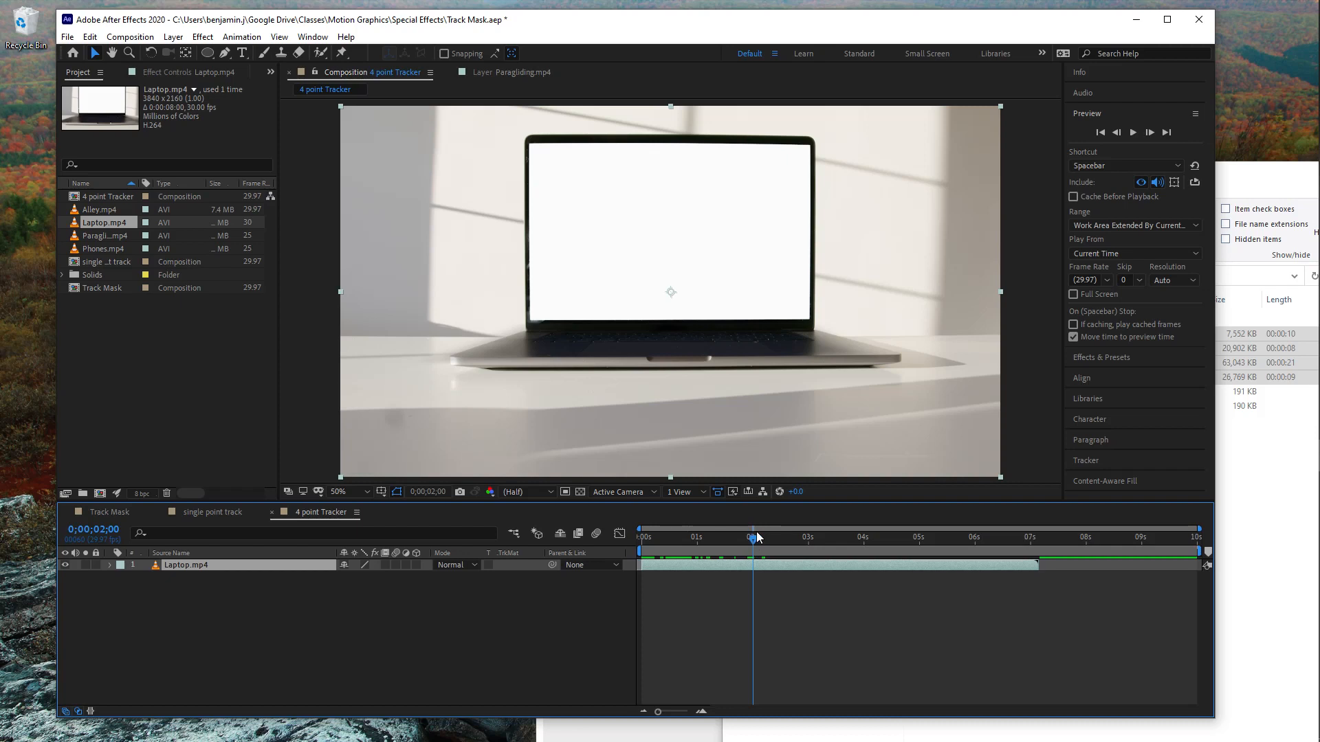
- Trim the end of the Laptop.mp4 layer at 0;00;02;00 and return to the first frame
{"action": "key", "text": "alt+bracketright"}
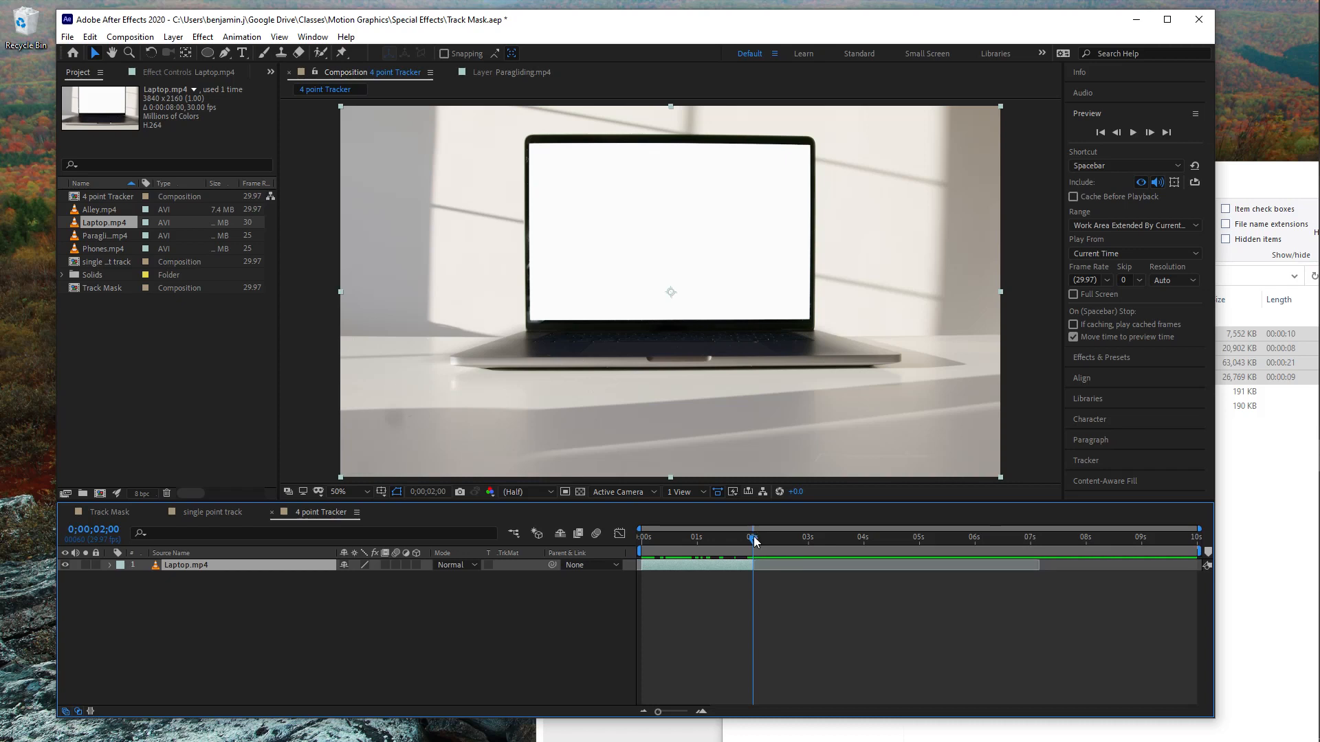
{"action": "left_click_drag", "start_coordinate": [753, 536], "coordinate": [643, 539]}
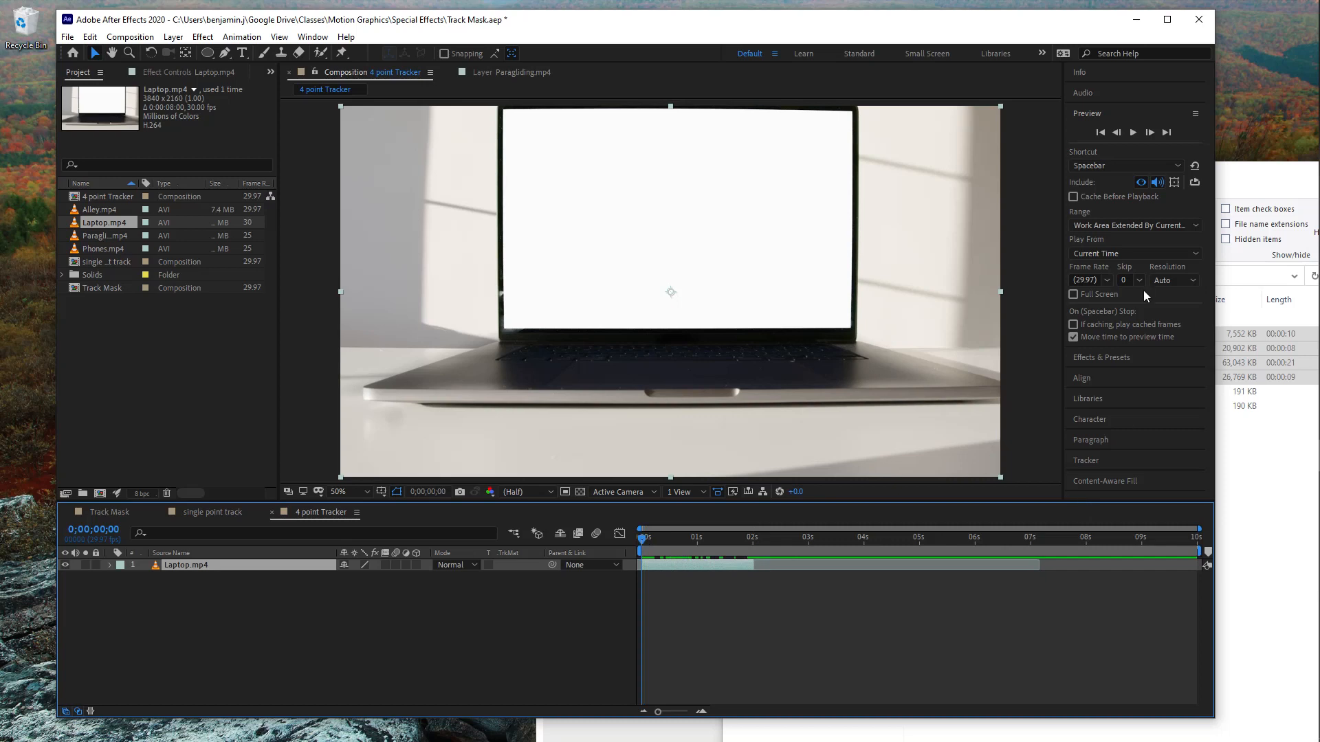
- Start a motion track on the Laptop.mp4 layer with the track type set to Perspective corner pin
{"action": "left_click", "coordinate": [1124, 460]}
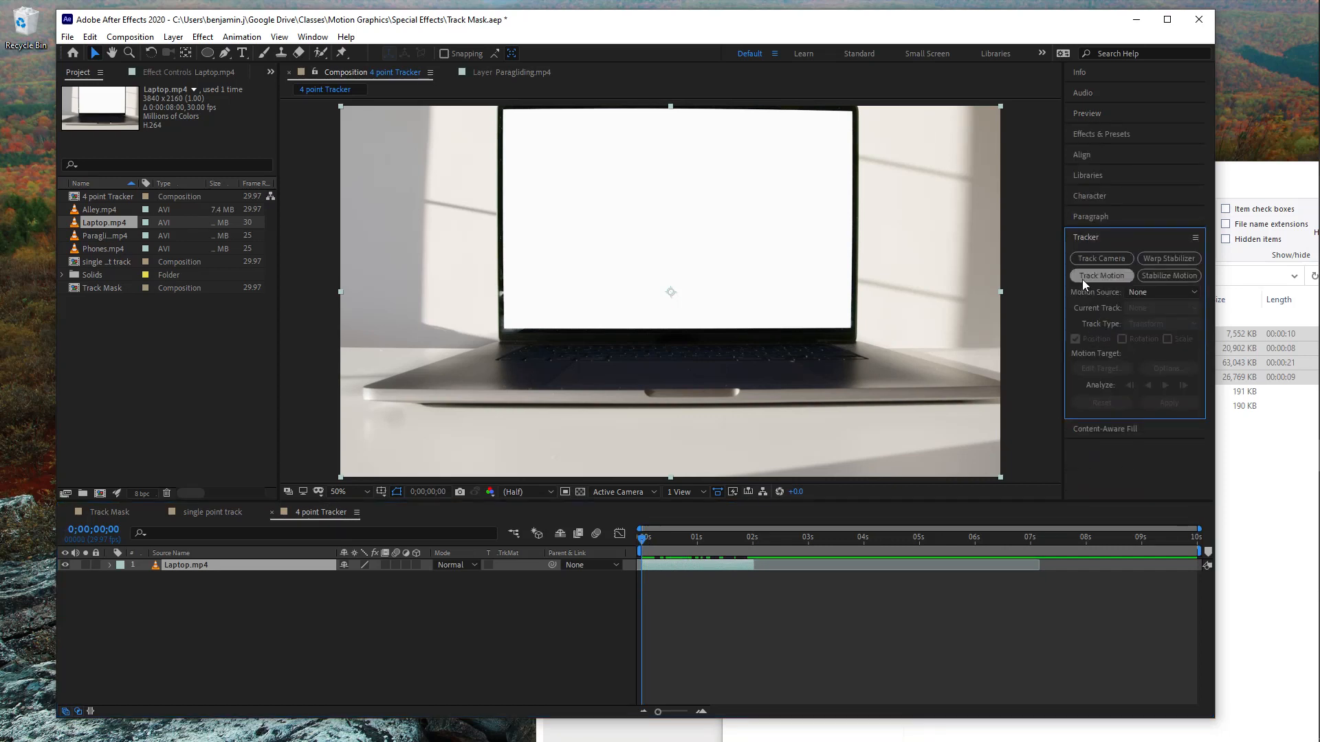
{"action": "left_click", "coordinate": [1114, 275]}
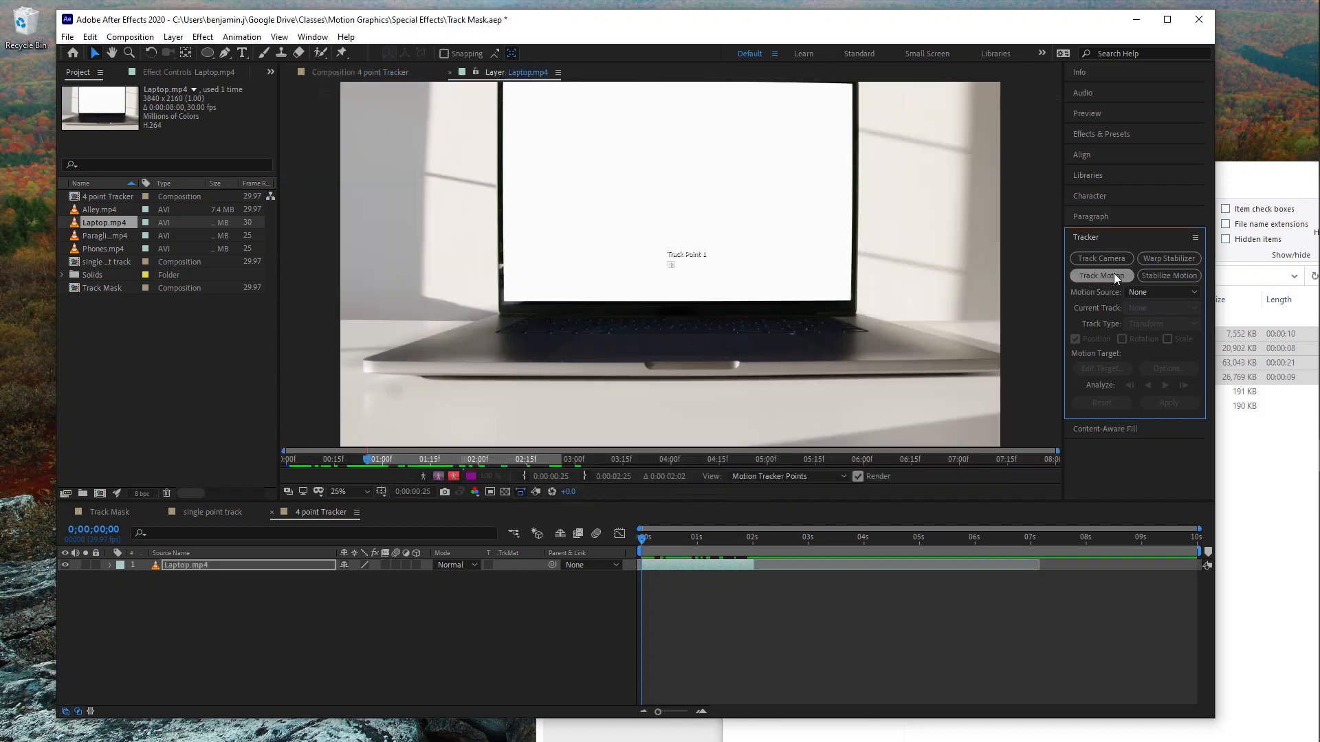
{"action": "left_click", "coordinate": [1154, 323]}
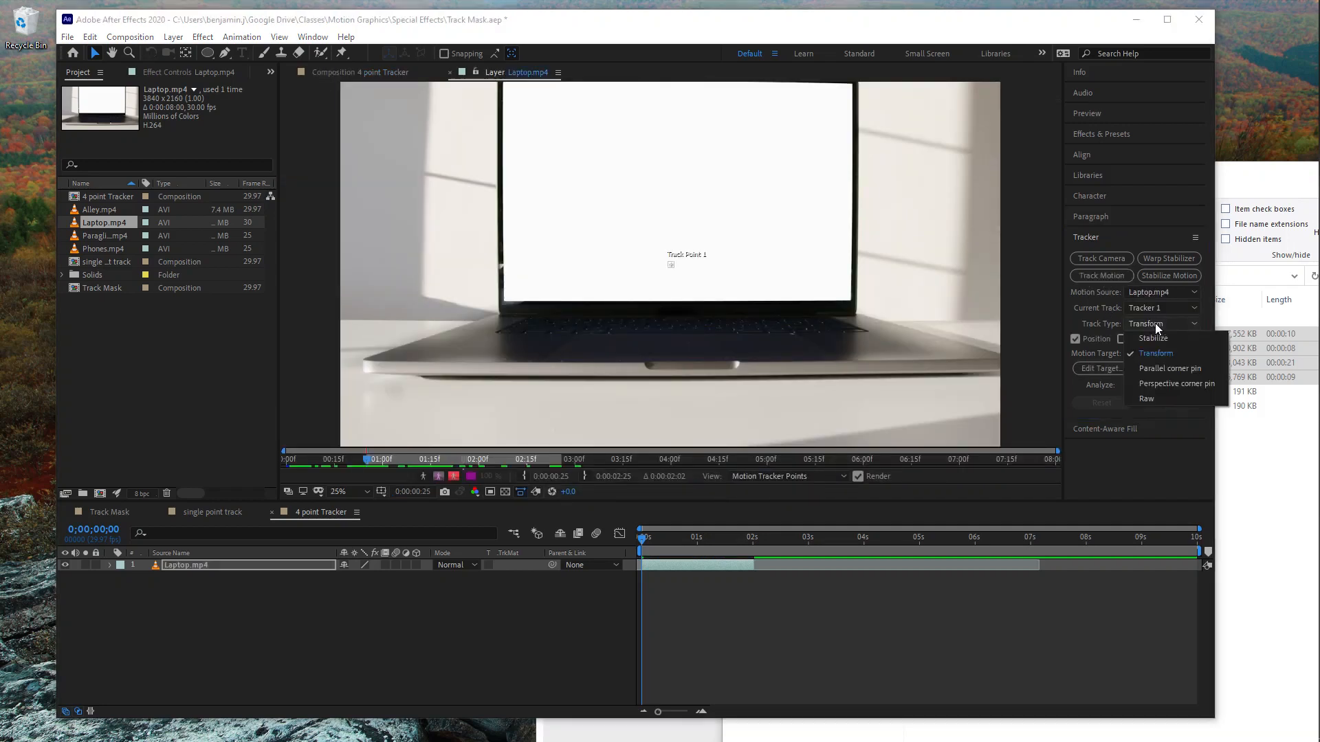
{"action": "left_click", "coordinate": [1157, 383]}
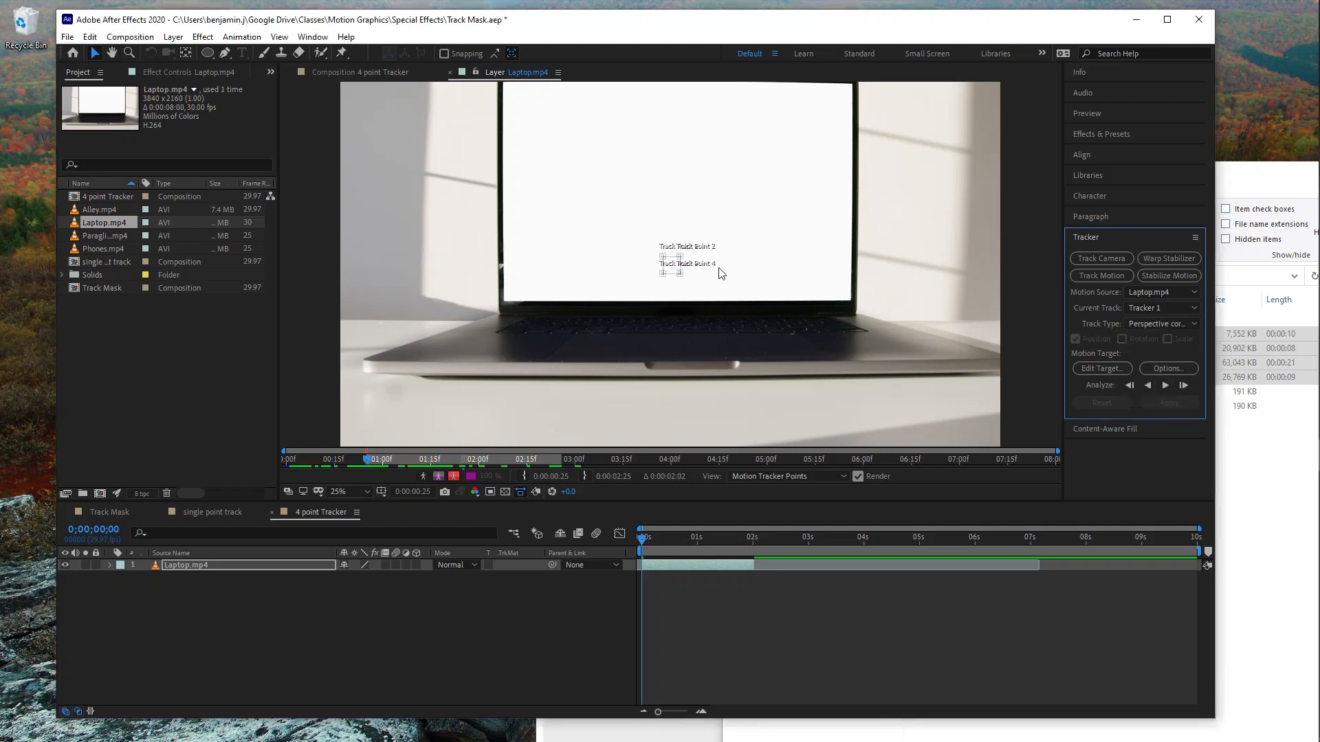
- Place Track Point 4 on the lower-right corner of the laptop screen
{"action": "scroll", "coordinate": [719, 269], "scroll_direction": "up", "scroll_amount": 4}
{"action": "scroll", "coordinate": [729, 278], "scroll_direction": "down", "scroll_amount": 3}
{"action": "scroll", "coordinate": [729, 279], "scroll_direction": "up", "scroll_amount": 1}
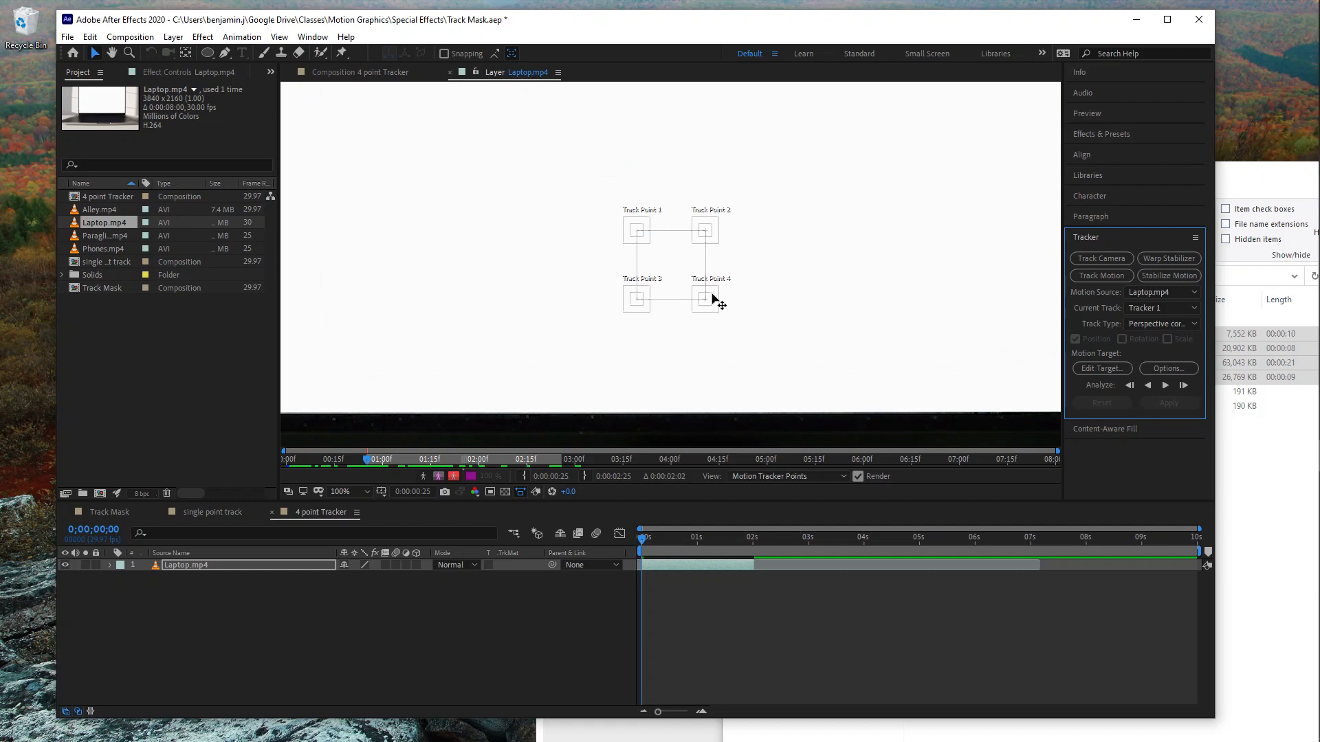
{"action": "left_click_drag", "start_coordinate": [715, 298], "coordinate": [983, 337]}
{"action": "key", "text": "h"}
{"action": "key", "text": "v"}
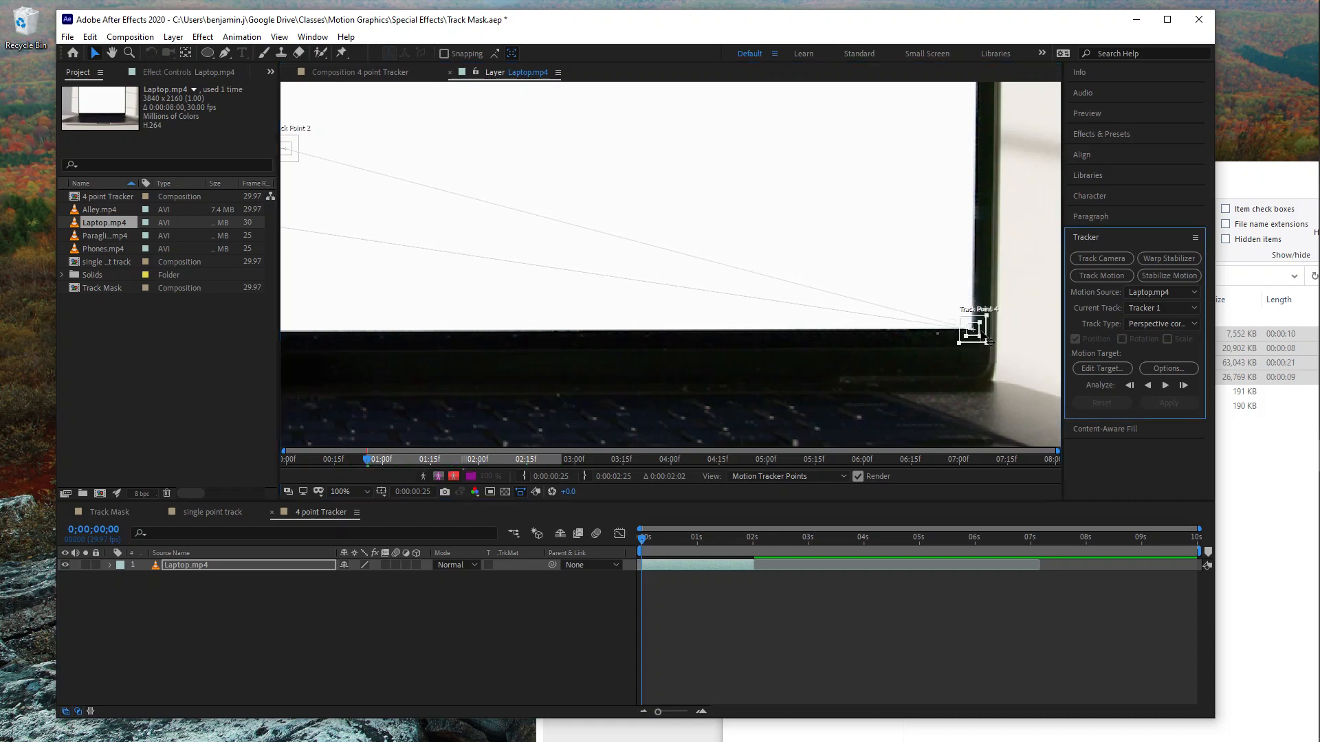
- Place Track Point 3 on the lower-left corner of the laptop screen
{"action": "key", "text": "h"}
{"action": "left_click_drag", "start_coordinate": [557, 342], "coordinate": [908, 341]}
{"action": "key", "text": "v"}
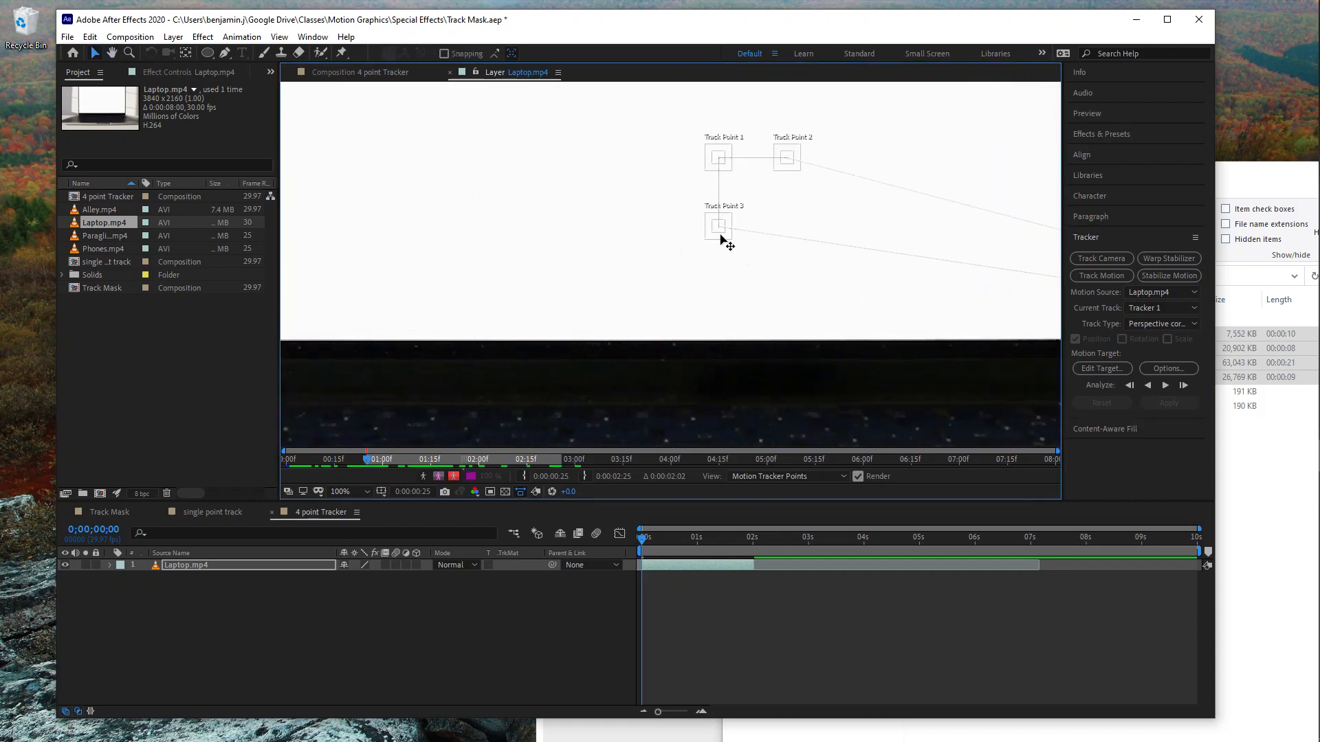
{"action": "left_click_drag", "start_coordinate": [716, 241], "coordinate": [357, 313]}
{"action": "key", "text": "h"}
{"action": "left_click_drag", "start_coordinate": [388, 358], "coordinate": [901, 345]}
{"action": "key", "text": "v"}
{"action": "left_click_drag", "start_coordinate": [879, 300], "coordinate": [600, 339]}
- Place Track Point 2 on the upper-right corner of the laptop screen
{"action": "key", "text": "h"}
{"action": "left_click_drag", "start_coordinate": [825, 191], "coordinate": [447, 403]}
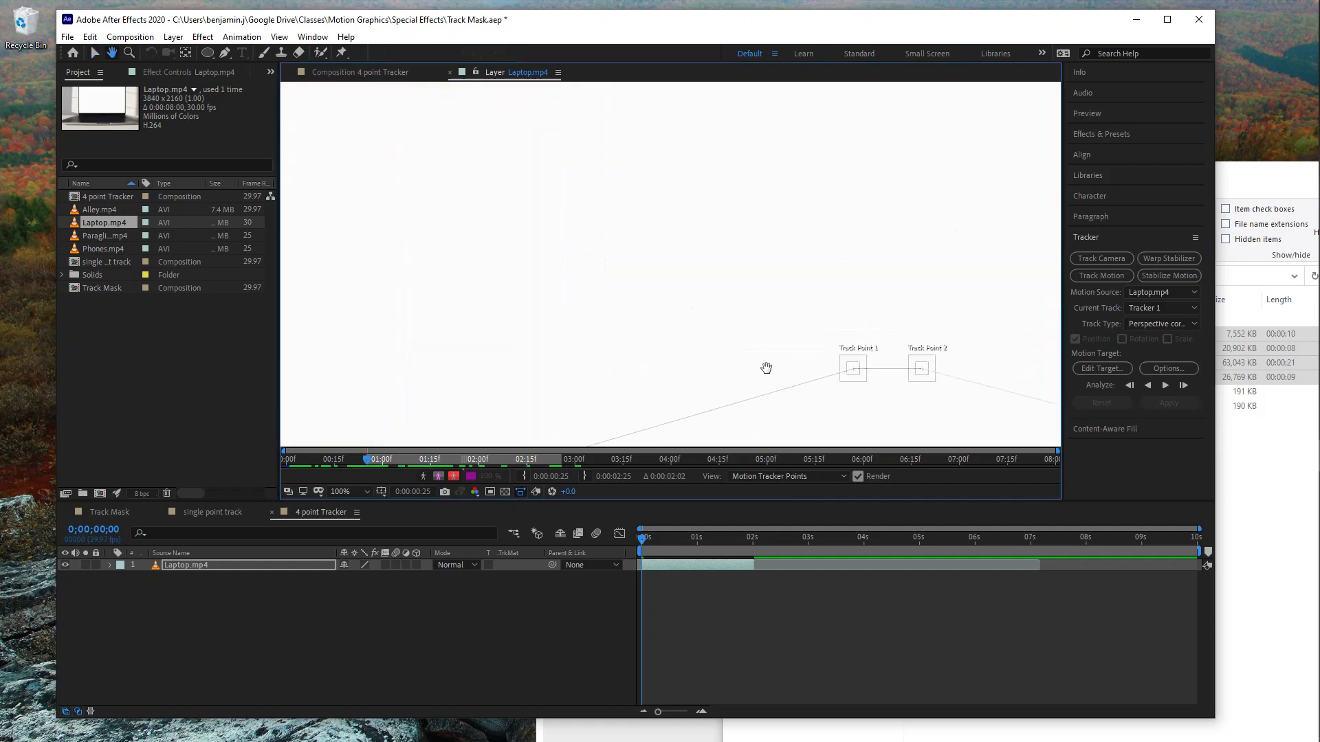
{"action": "key", "text": "v"}
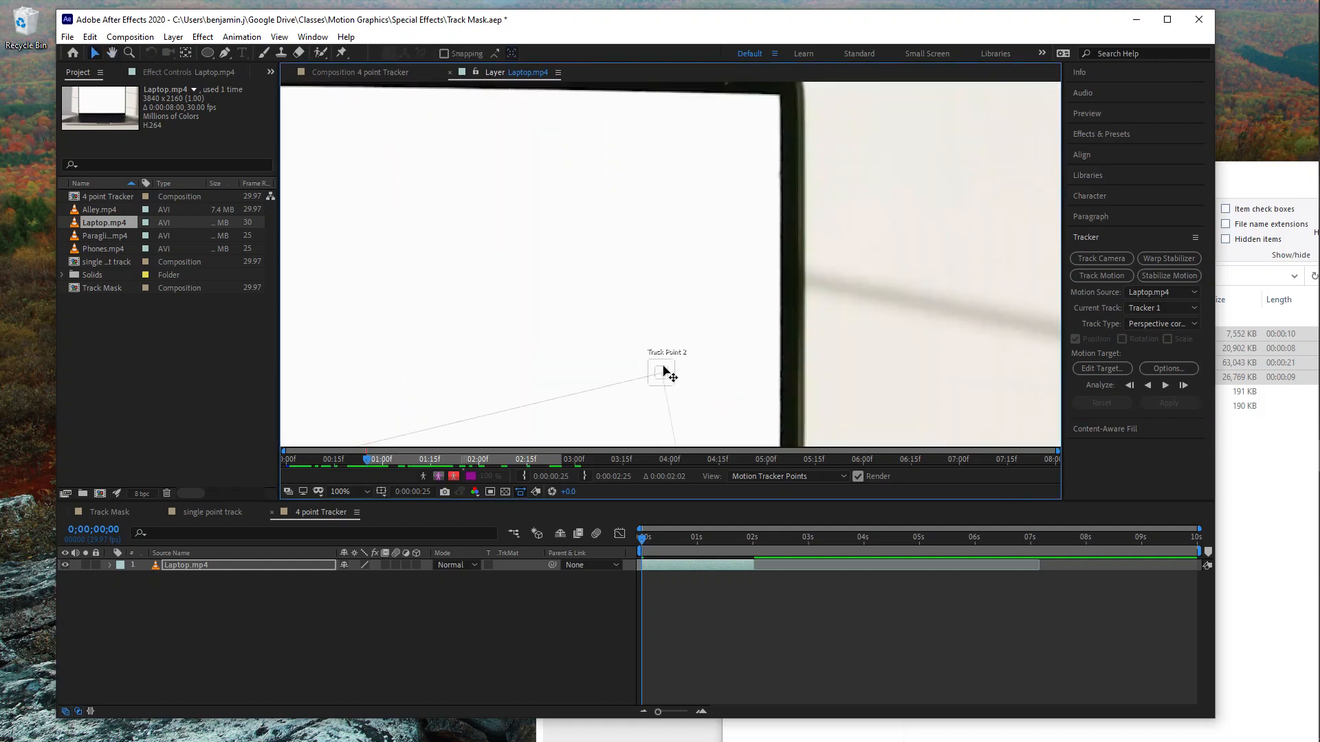
{"action": "left_click_drag", "start_coordinate": [666, 372], "coordinate": [694, 188]}
- Place Track Point 1 on the upper-left corner of the laptop screen
{"action": "key", "text": "h"}
{"action": "left_click_drag", "start_coordinate": [731, 206], "coordinate": [693, 219]}
{"action": "key", "text": "v"}
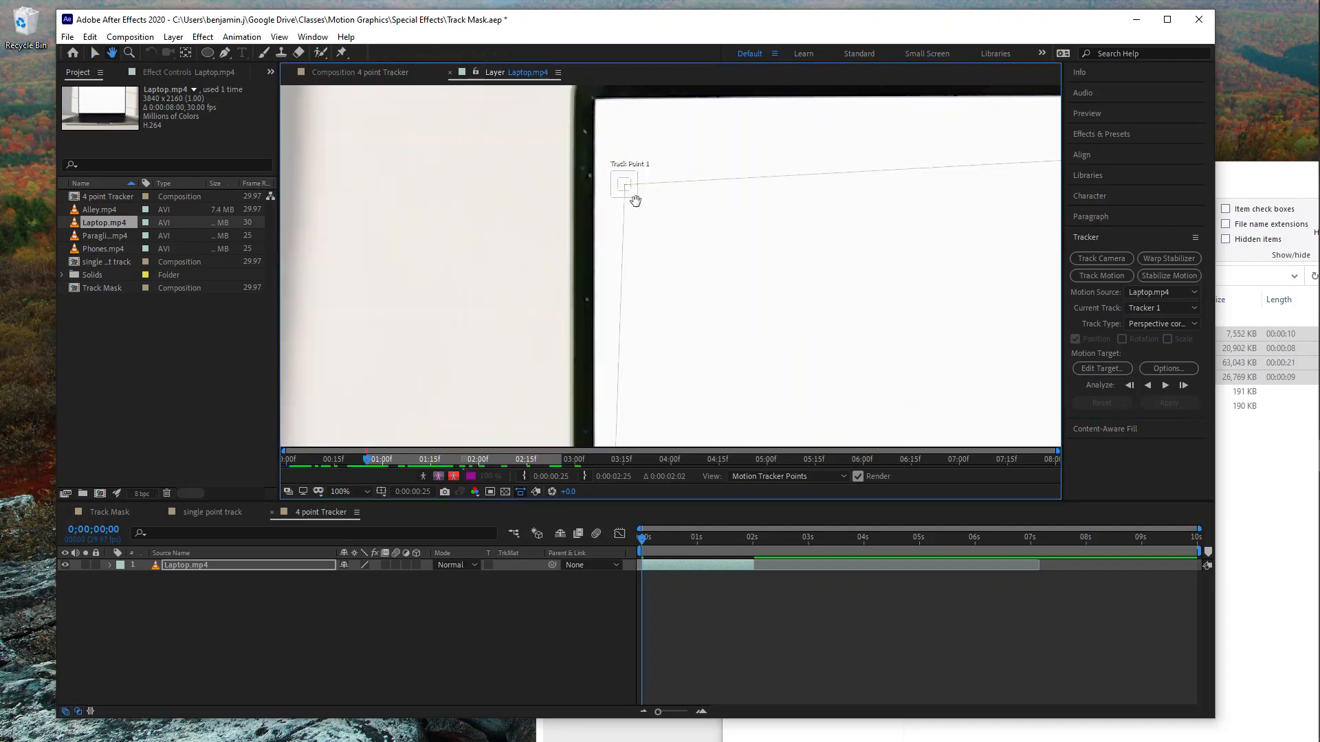
{"action": "left_click_drag", "start_coordinate": [633, 198], "coordinate": [611, 253]}
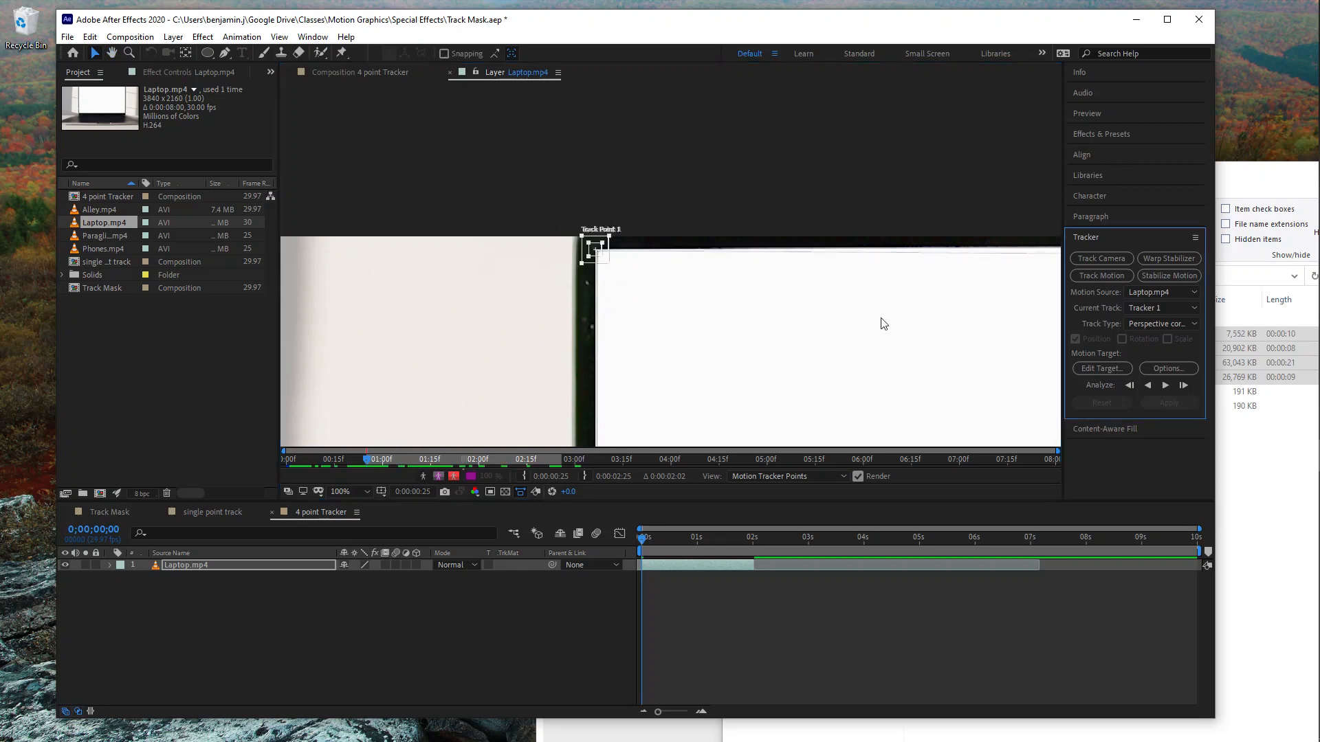
{"action": "scroll", "coordinate": [881, 322], "scroll_direction": "down", "scroll_amount": 6}
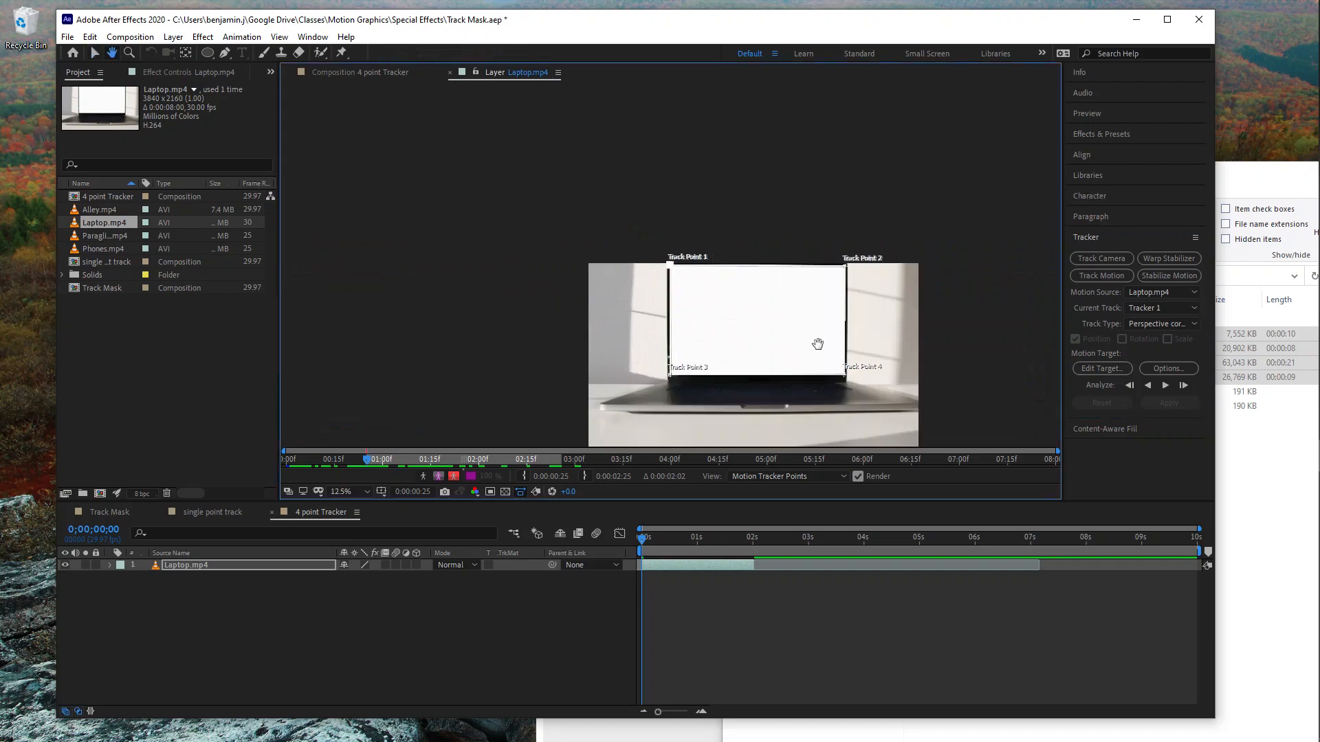
{"action": "left_click_drag", "start_coordinate": [816, 345], "coordinate": [788, 249]}
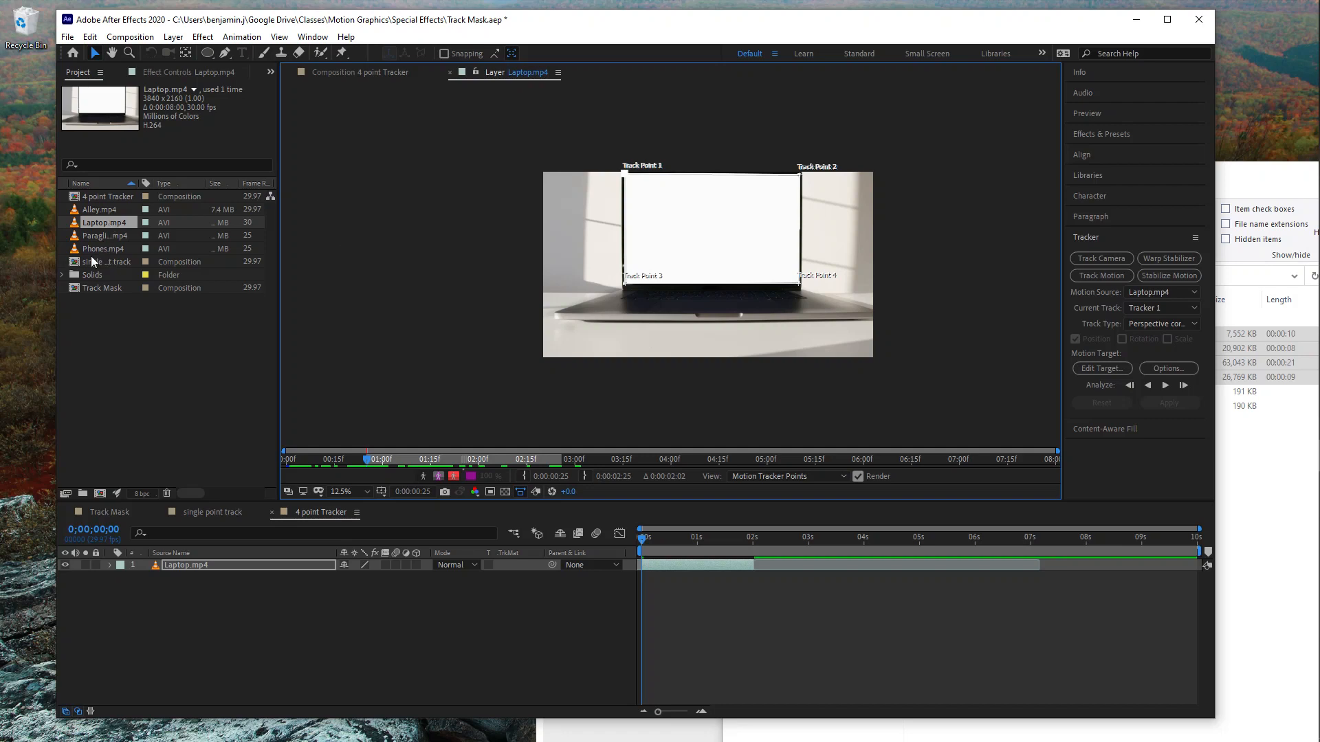
- Add the Phones.mp4 footage above Laptop.mp4 in the 4 point Tracker composition and scale it to about 38.5% over the laptop screen
{"action": "left_click_drag", "start_coordinate": [94, 248], "coordinate": [682, 265]}
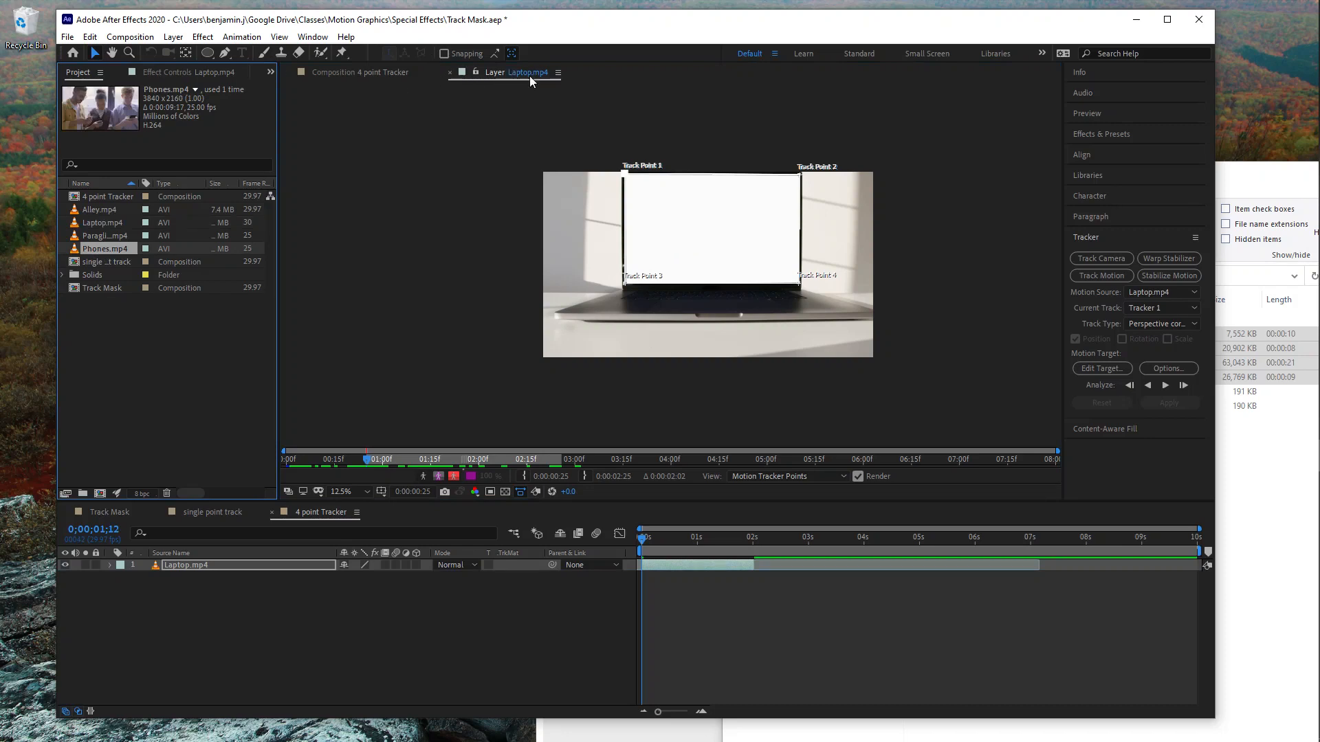
{"action": "left_click", "coordinate": [337, 73]}
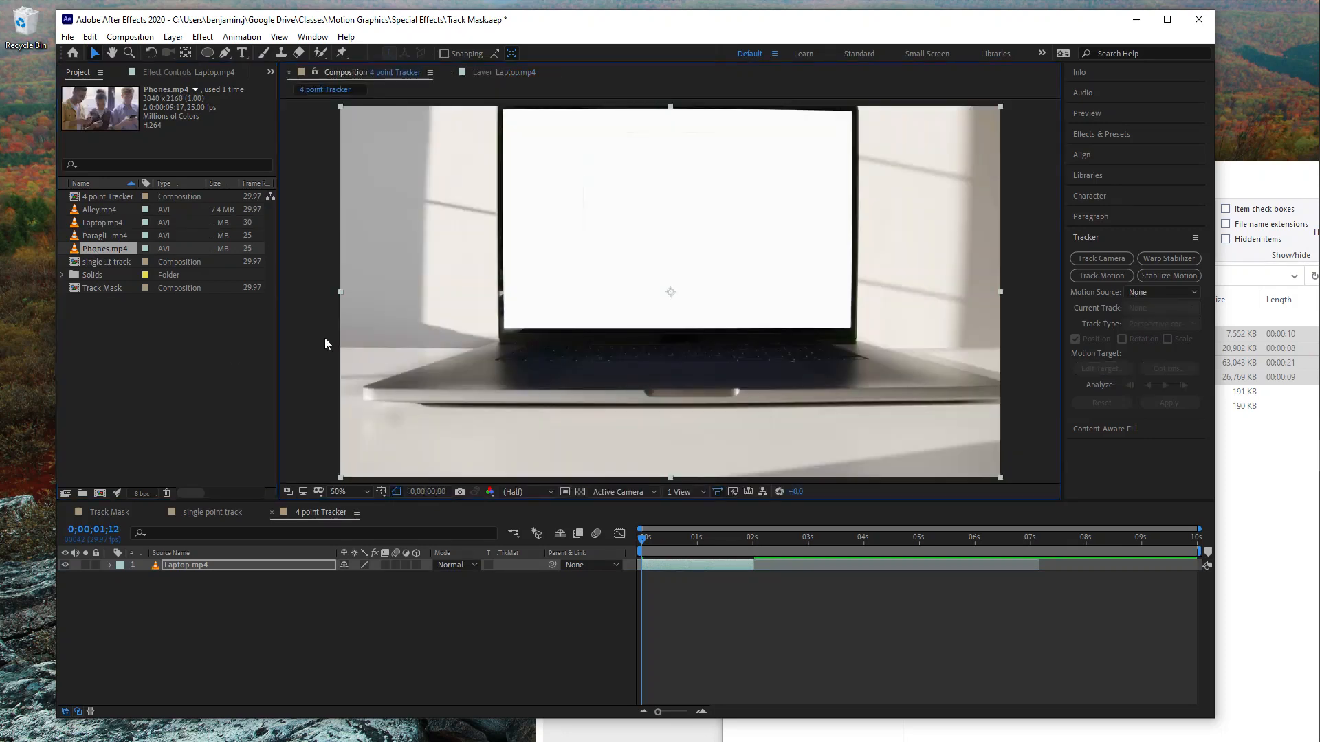
{"action": "left_click_drag", "start_coordinate": [107, 249], "coordinate": [658, 277]}
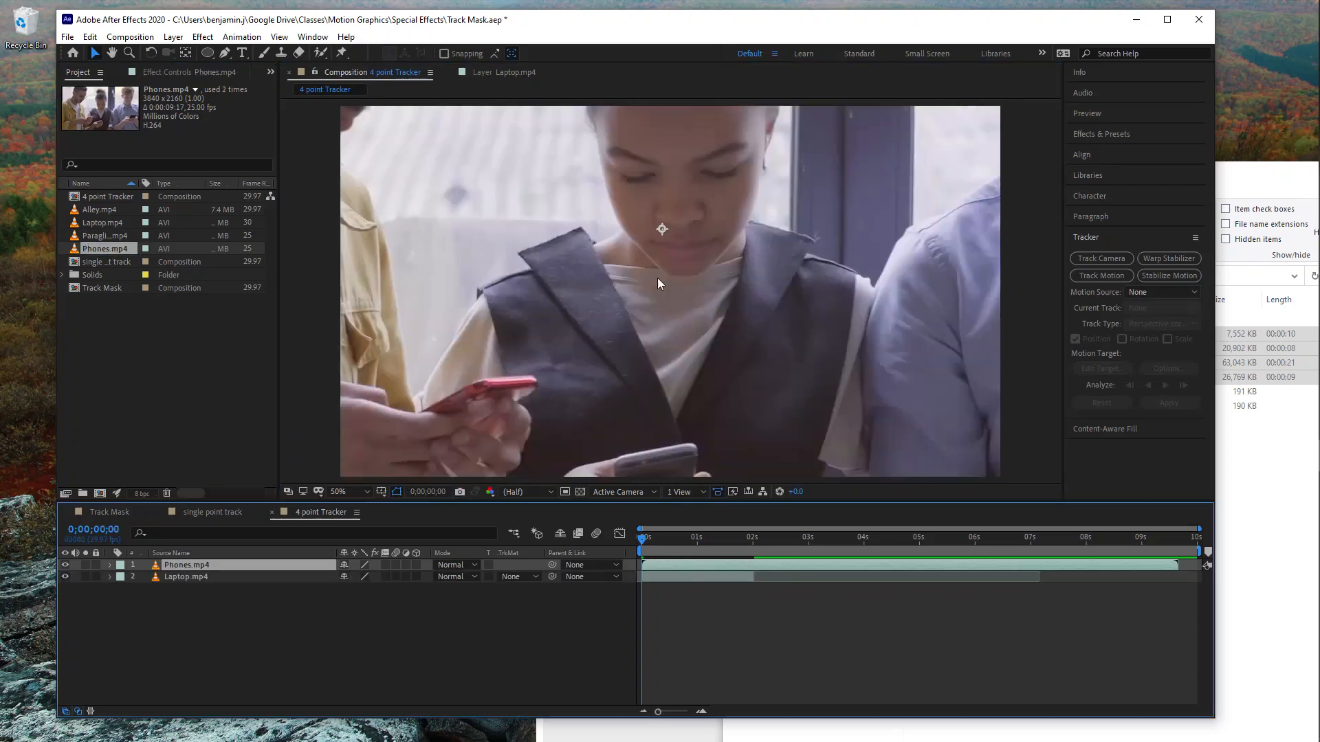
{"action": "scroll", "coordinate": [734, 312], "scroll_direction": "up", "scroll_amount": 4}
{"action": "scroll", "coordinate": [734, 317], "scroll_direction": "down", "scroll_amount": 8}
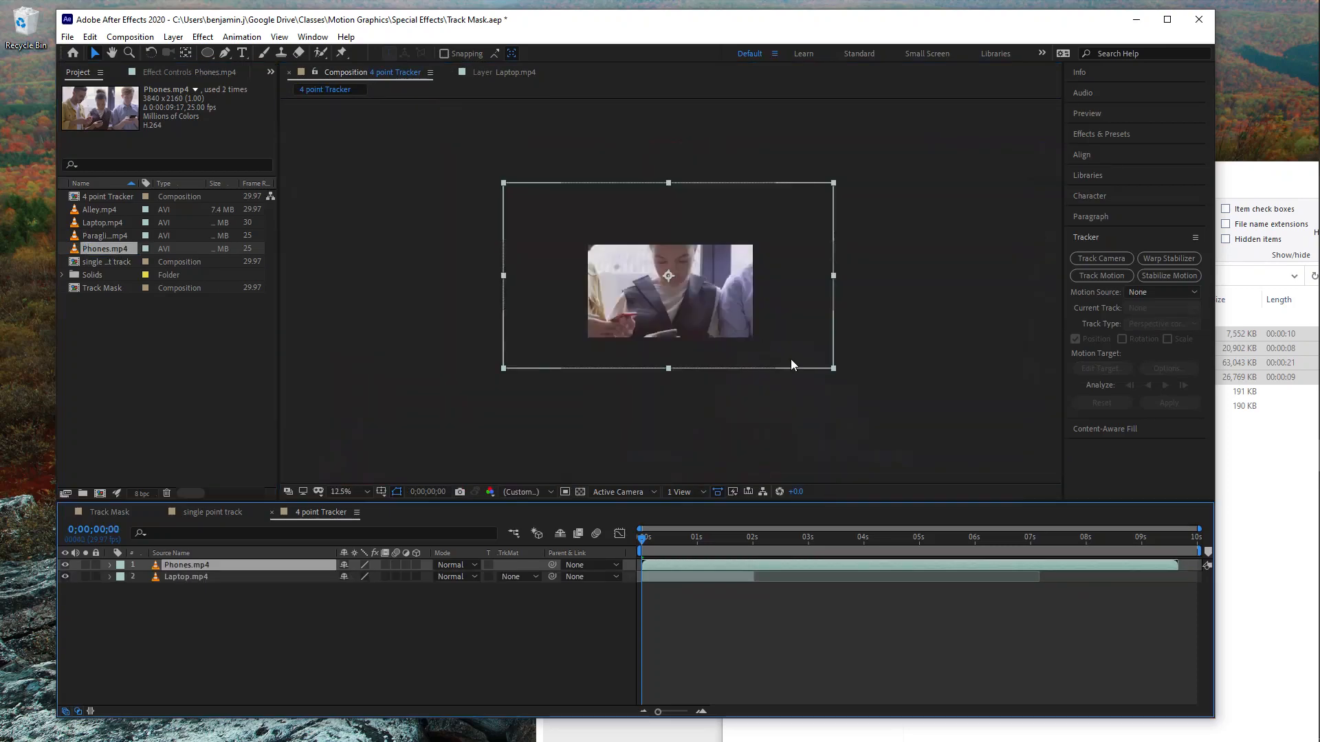
{"action": "left_click_drag", "start_coordinate": [833, 369], "coordinate": [706, 291]}
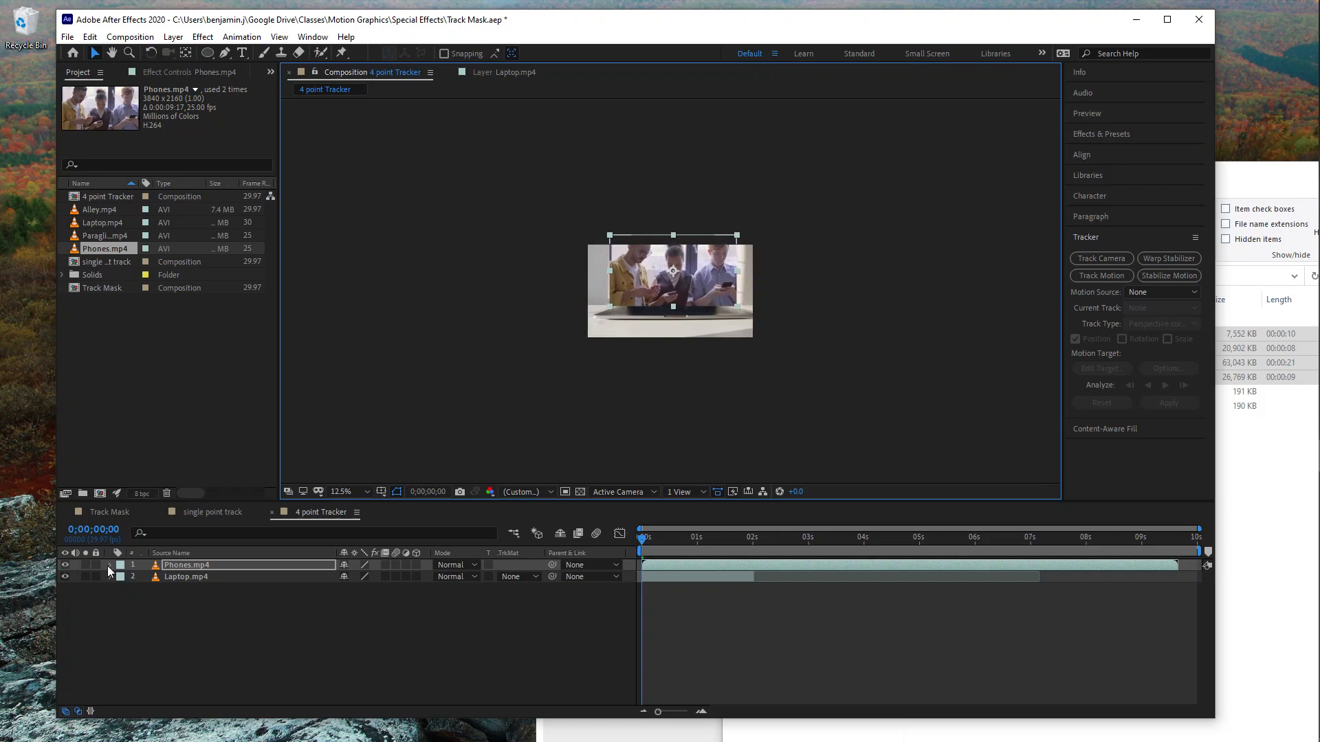
- Hide the Phones.mp4 layer and set it as the motion target of the Laptop.mp4 tracker
{"action": "left_click", "coordinate": [65, 565]}
{"action": "scroll", "coordinate": [736, 370], "scroll_direction": "up", "scroll_amount": 1}
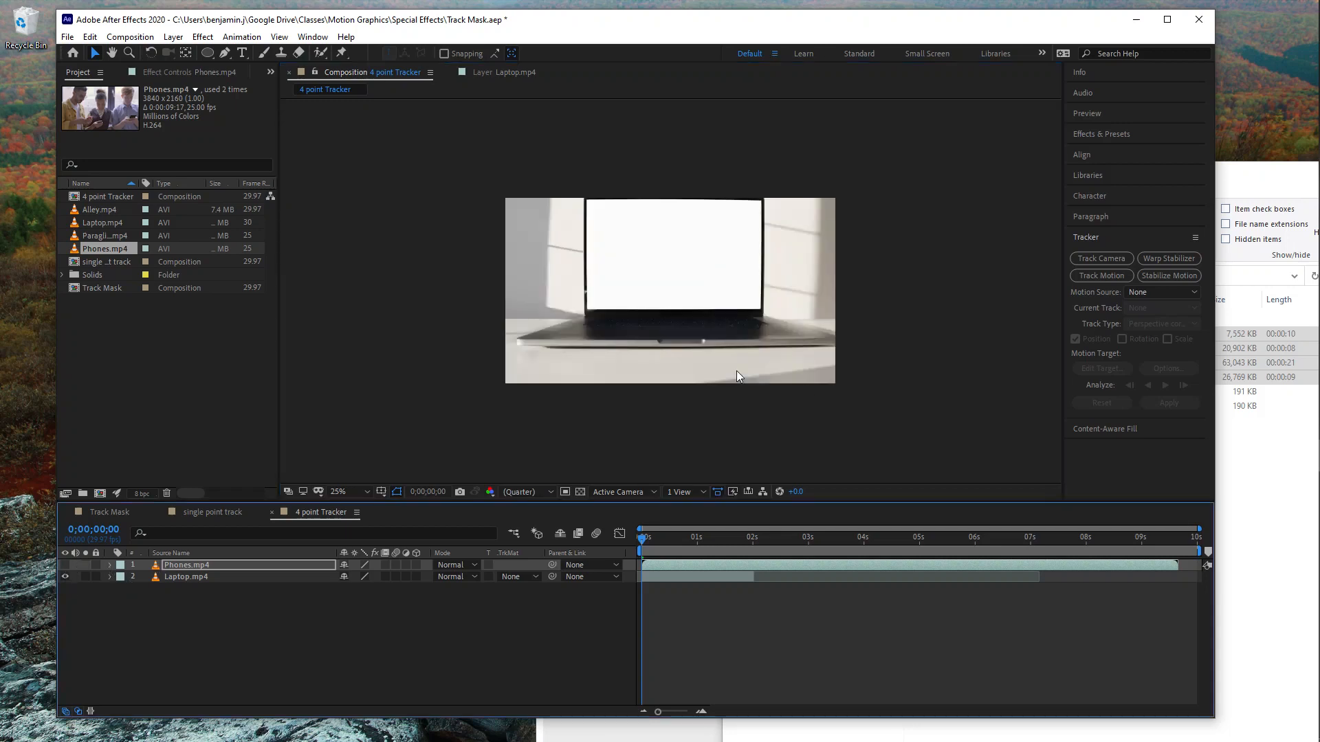
{"action": "left_click", "coordinate": [516, 72]}
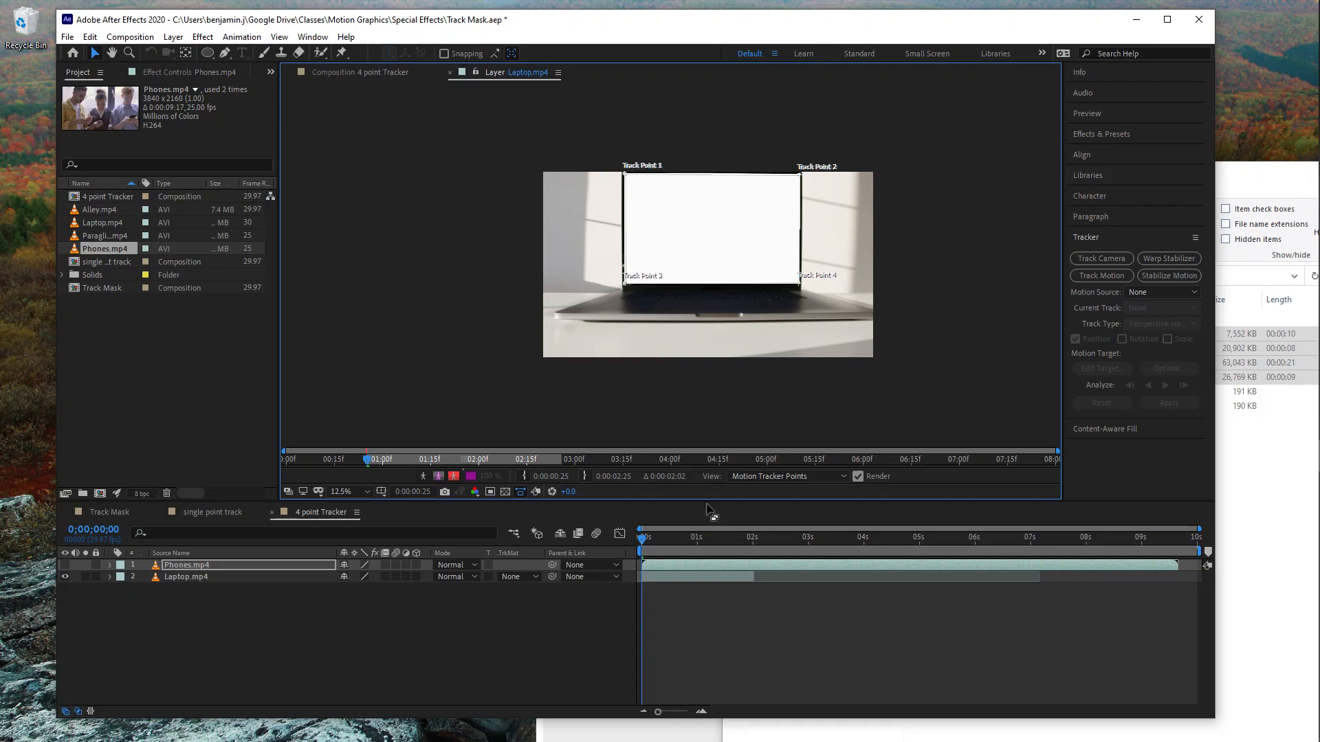
{"action": "left_click", "coordinate": [709, 576]}
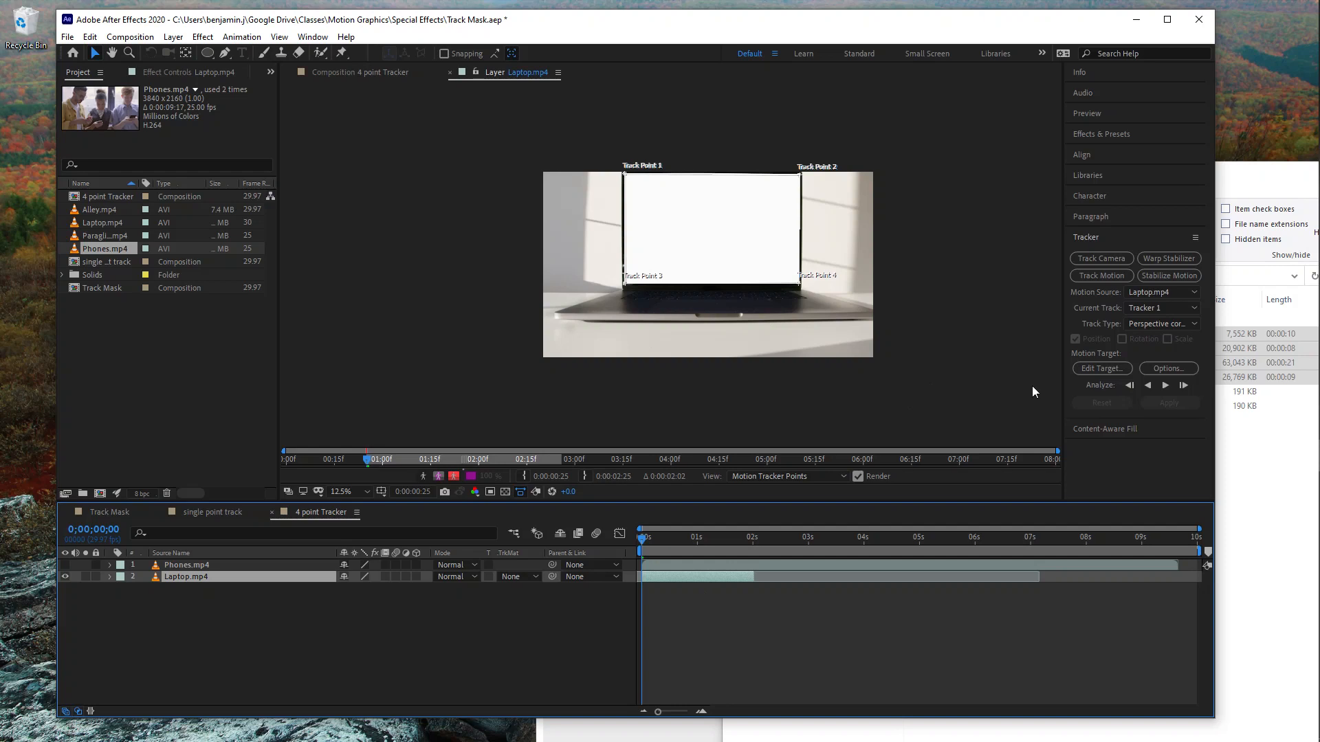
{"action": "left_click", "coordinate": [1103, 369]}
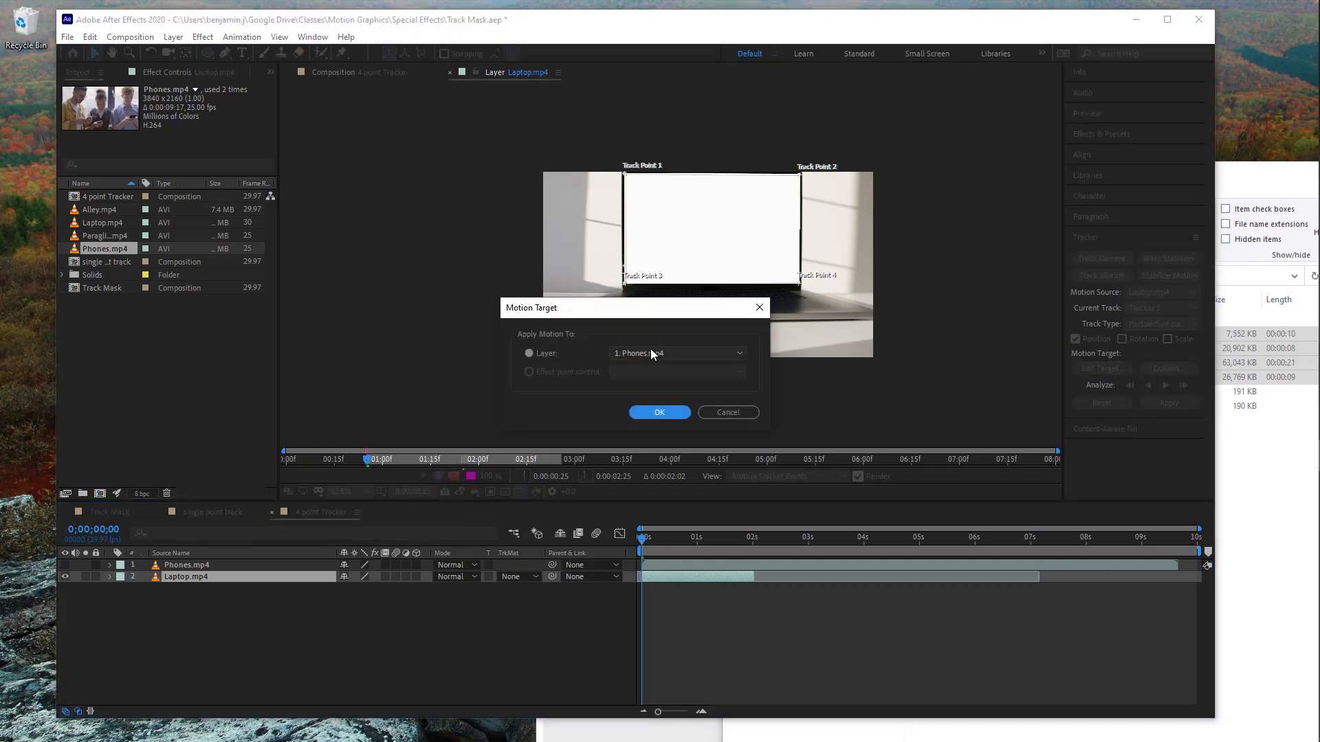
{"action": "left_click", "coordinate": [664, 415]}
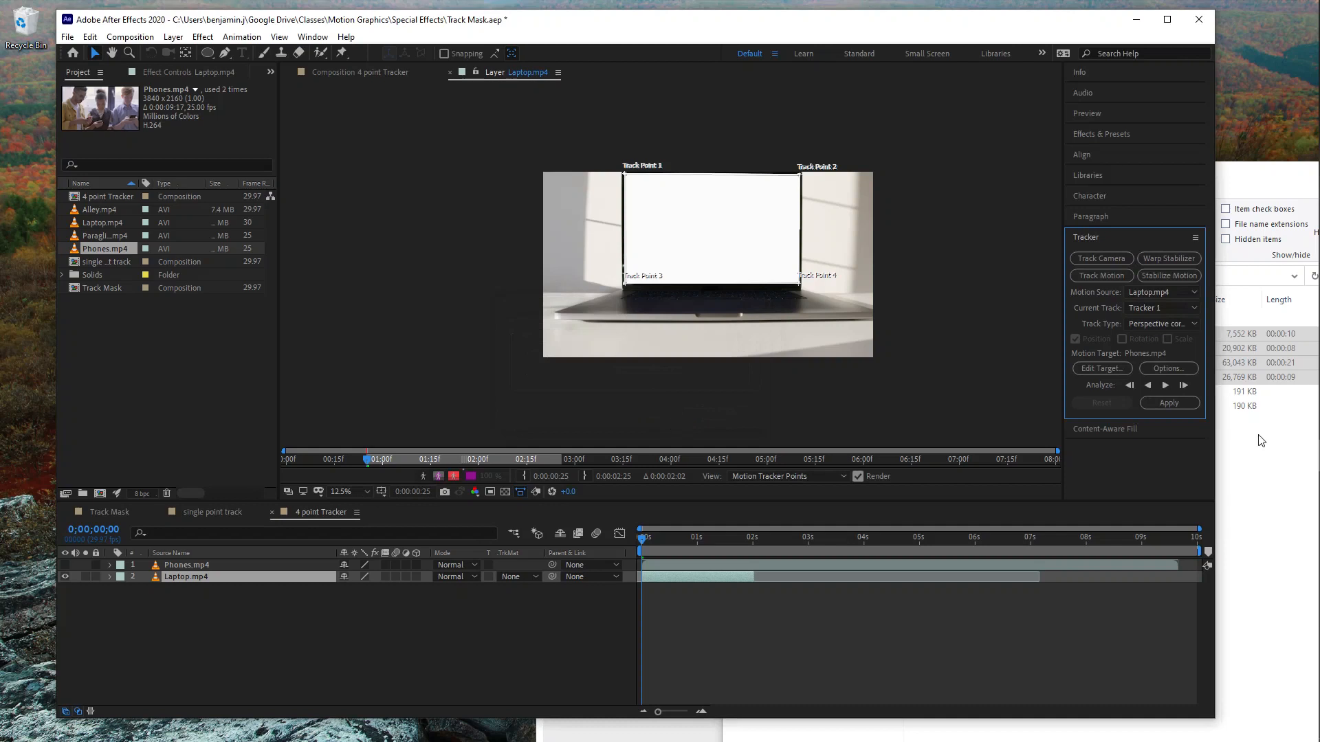
- Analyze the four track points forward, apply the track to Phones.mp4, and collapse that layer's properties
{"action": "left_click", "coordinate": [1166, 385]}
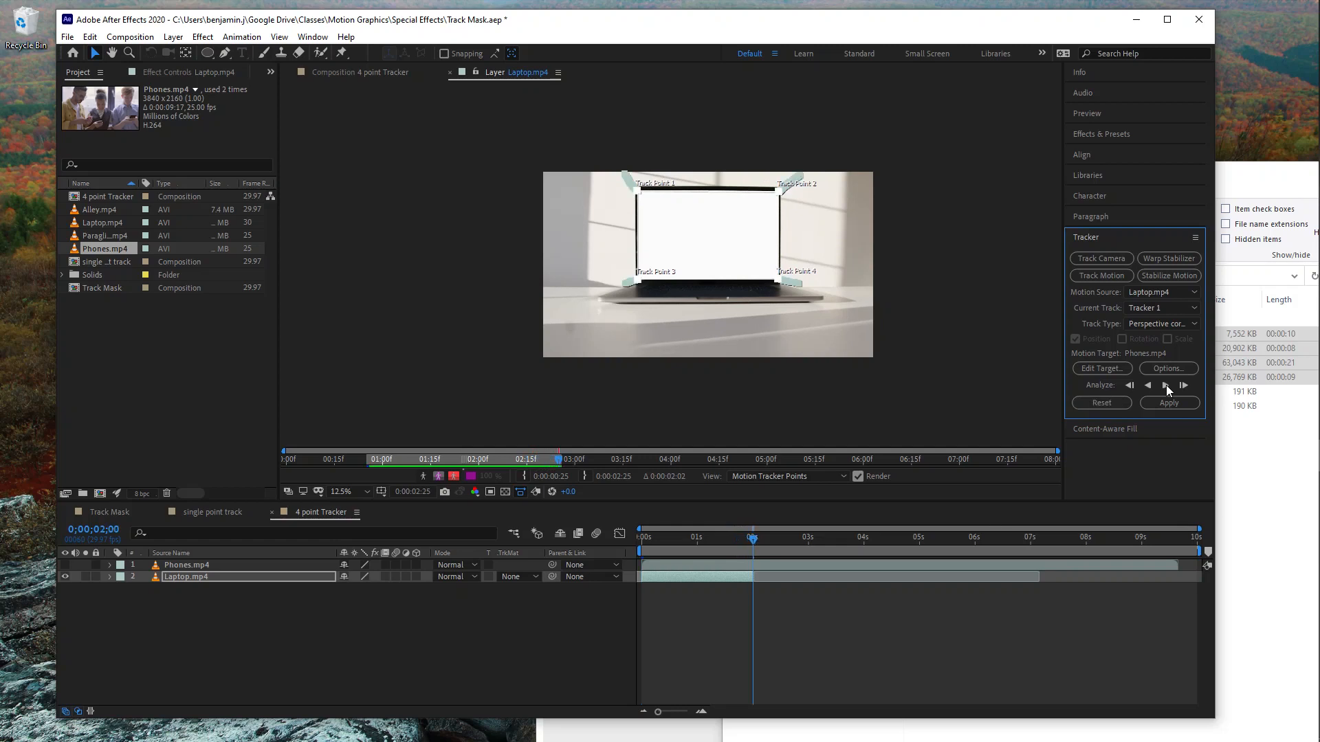
{"action": "left_click", "coordinate": [1174, 404]}
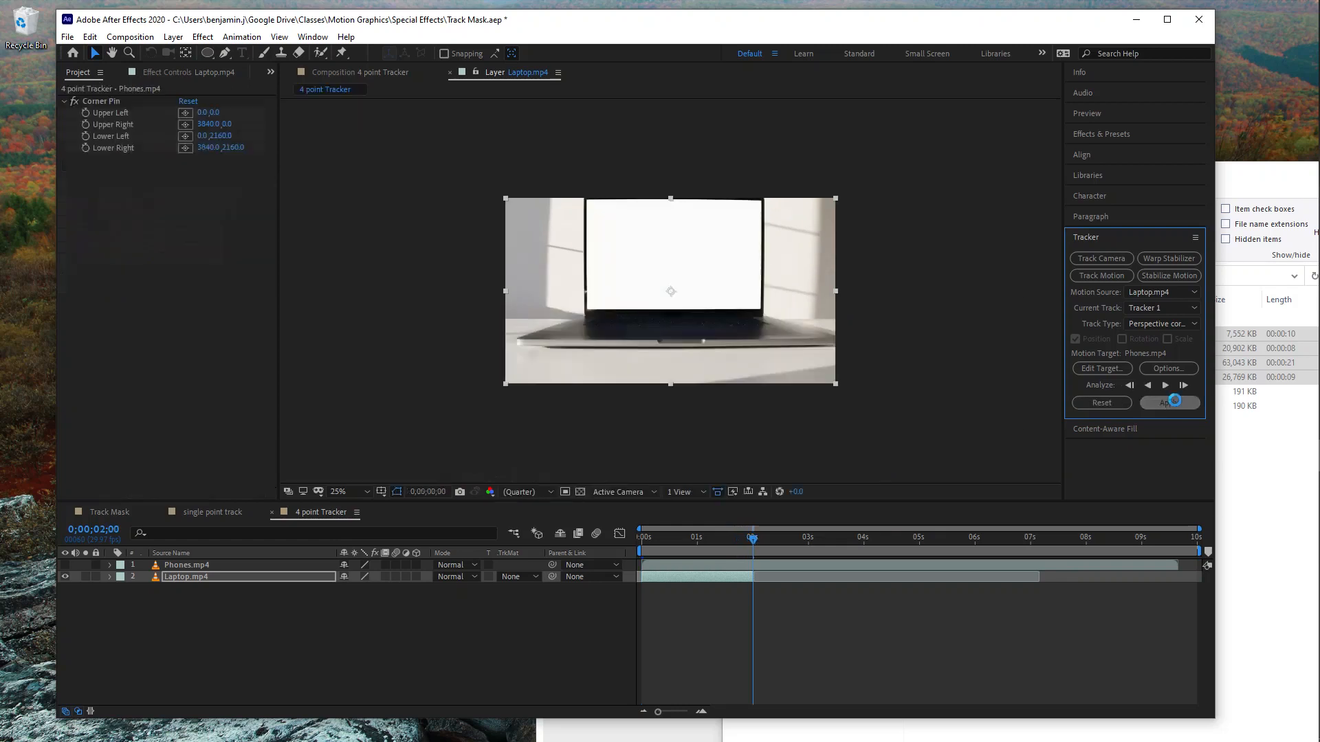
{"action": "scroll", "coordinate": [274, 642], "scroll_direction": "up", "scroll_amount": 3}
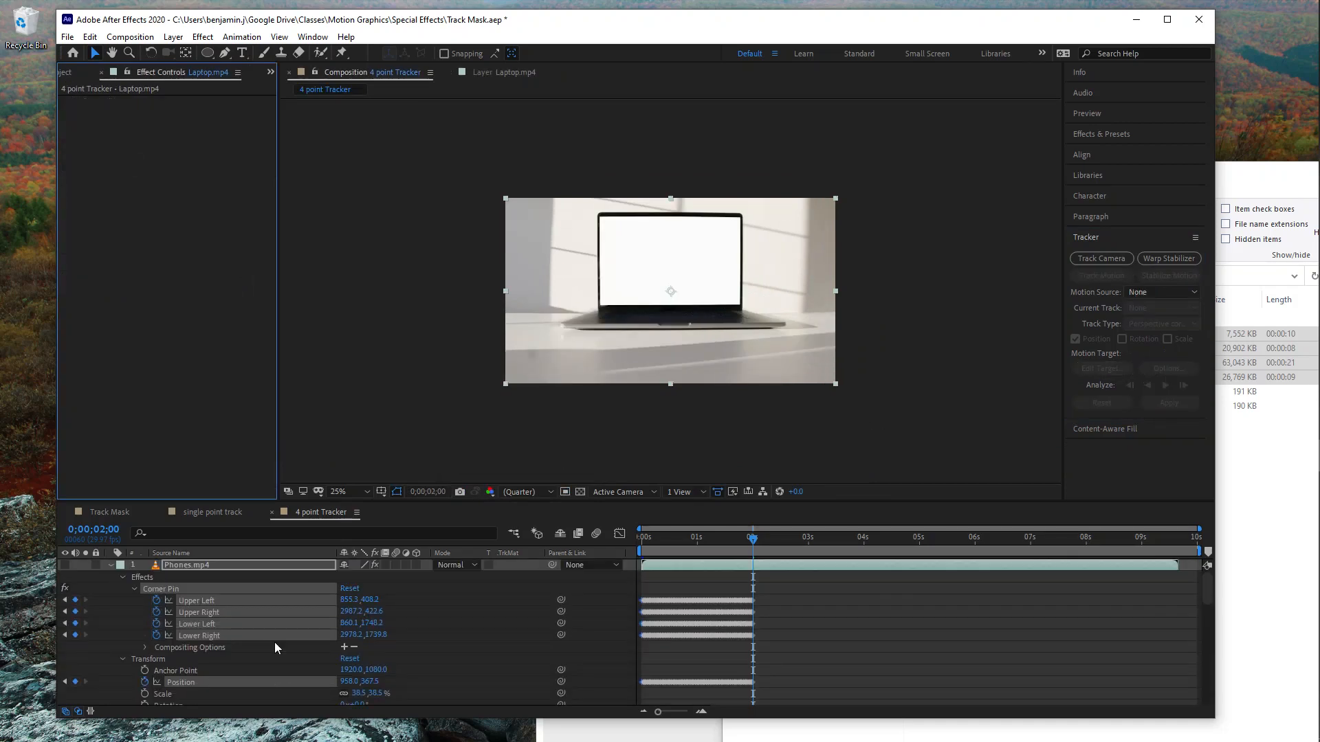
{"action": "left_click", "coordinate": [123, 577]}
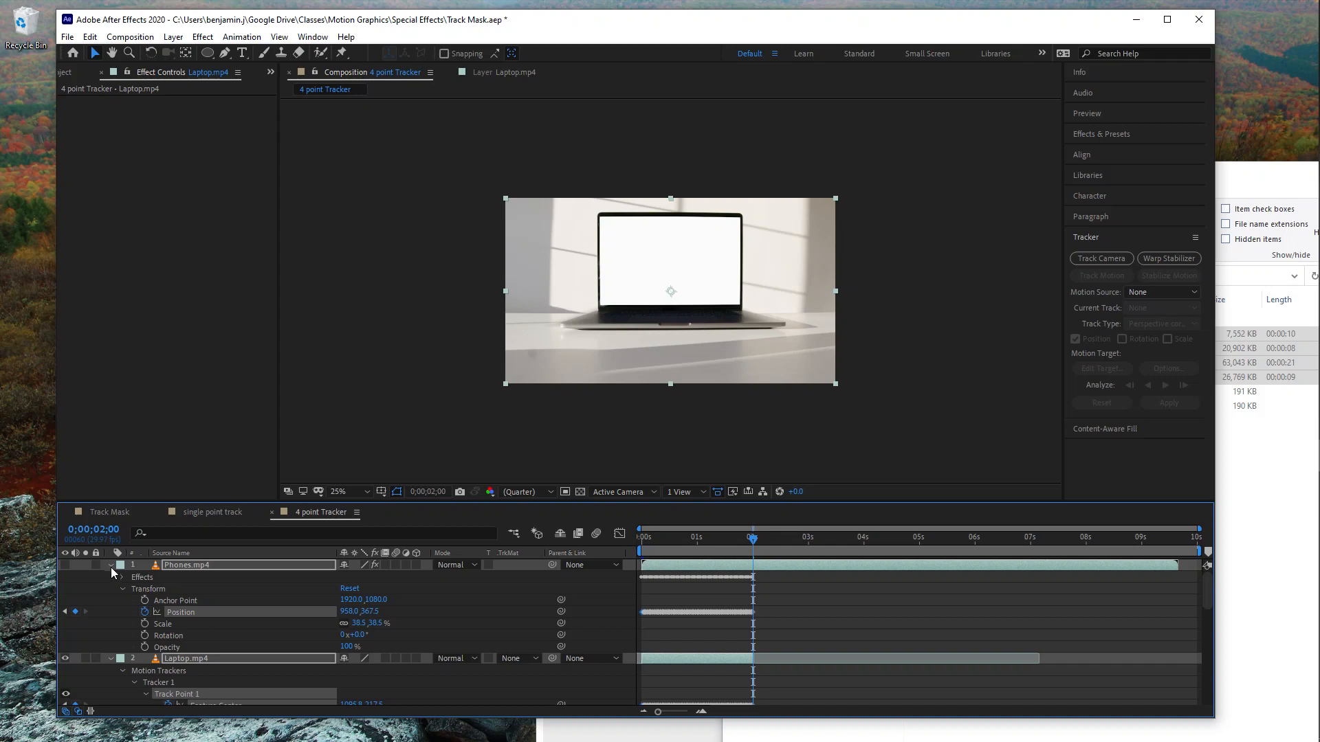
{"action": "left_click", "coordinate": [110, 565]}
- Show the Phones.mp4 layer again and trim its end at 0;00;02;00
{"action": "left_click", "coordinate": [64, 565]}
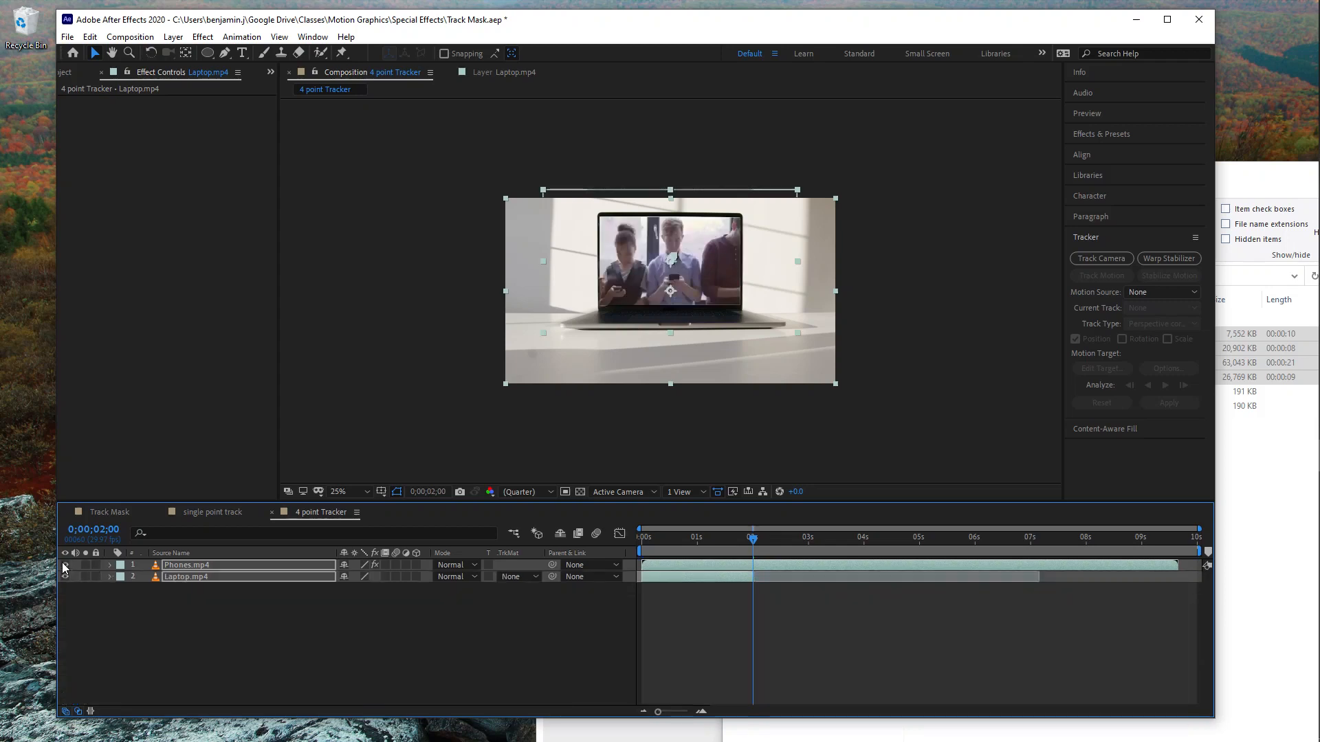
{"action": "left_click", "coordinate": [768, 564]}
{"action": "key", "text": "alt+]"}
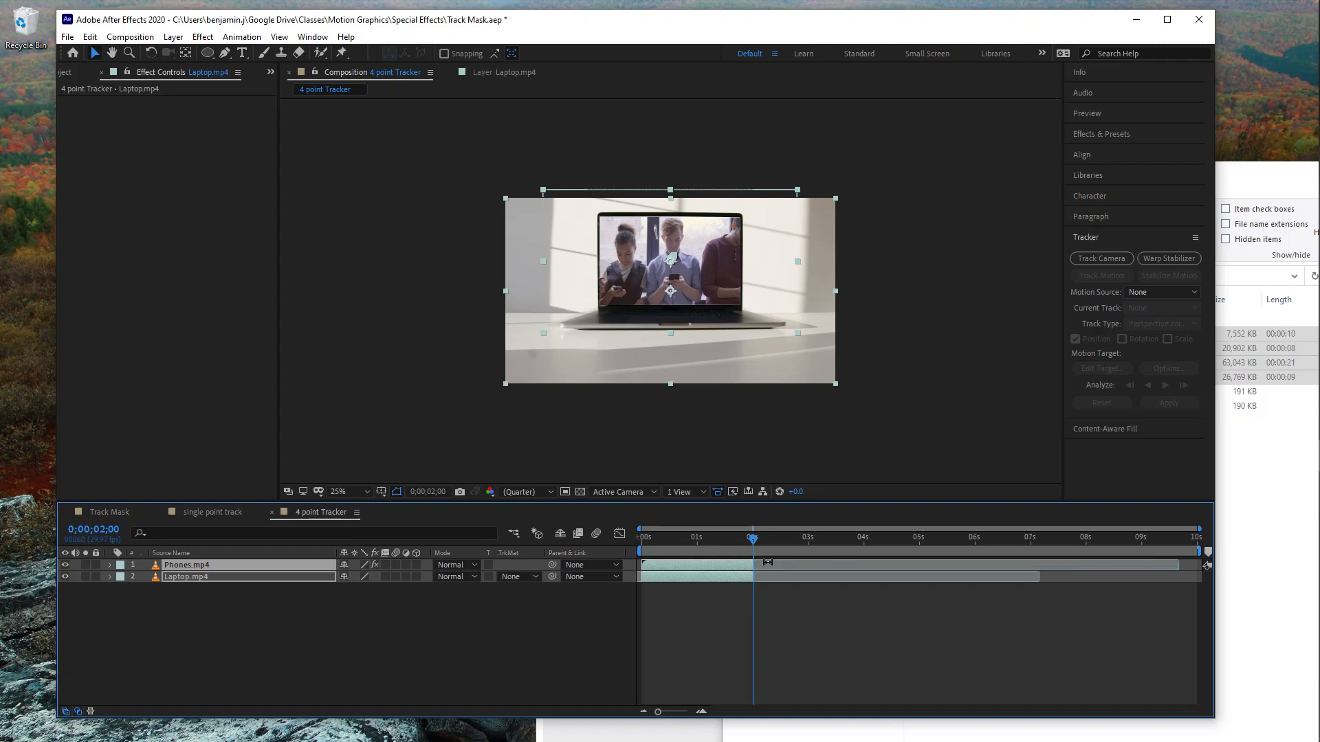
- Preview the Phones.mp4 footage pinned to the laptop screen from the first frame, and return to the start
{"action": "left_click_drag", "start_coordinate": [754, 540], "coordinate": [641, 546]}
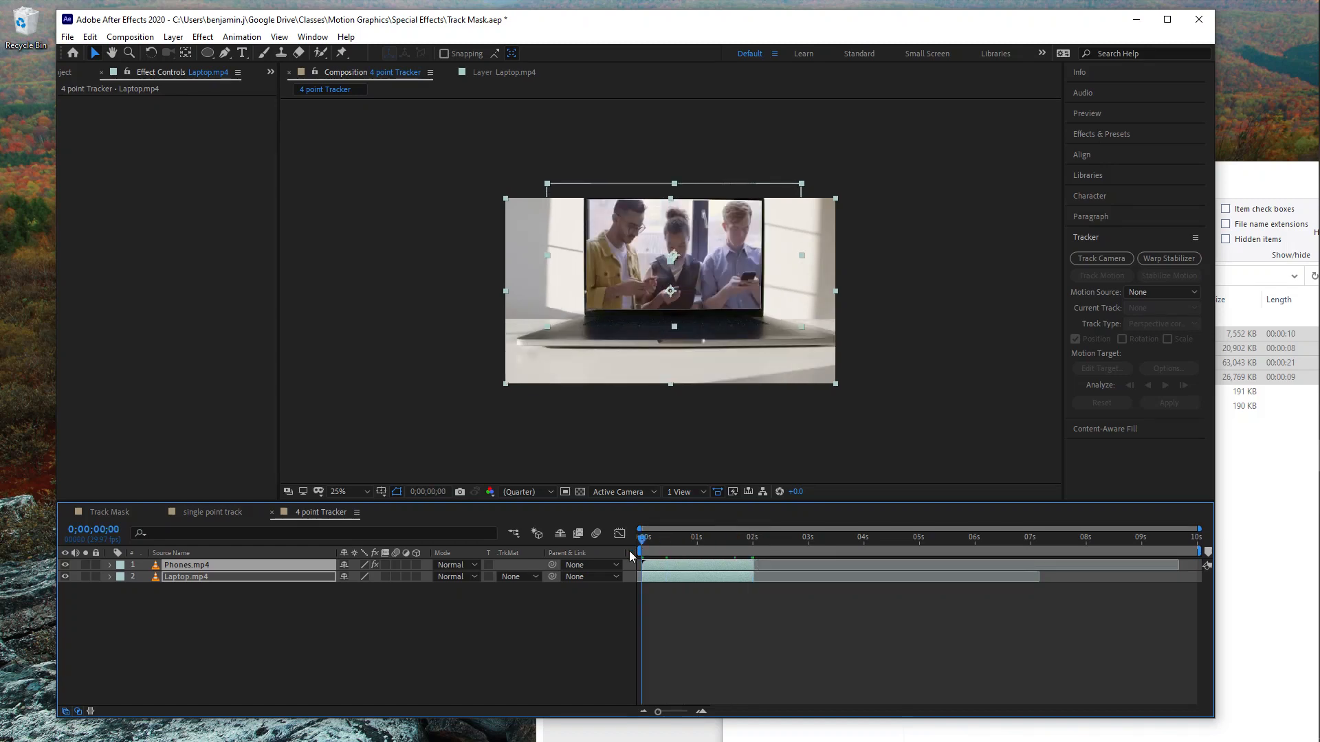
{"action": "key", "text": "space"}
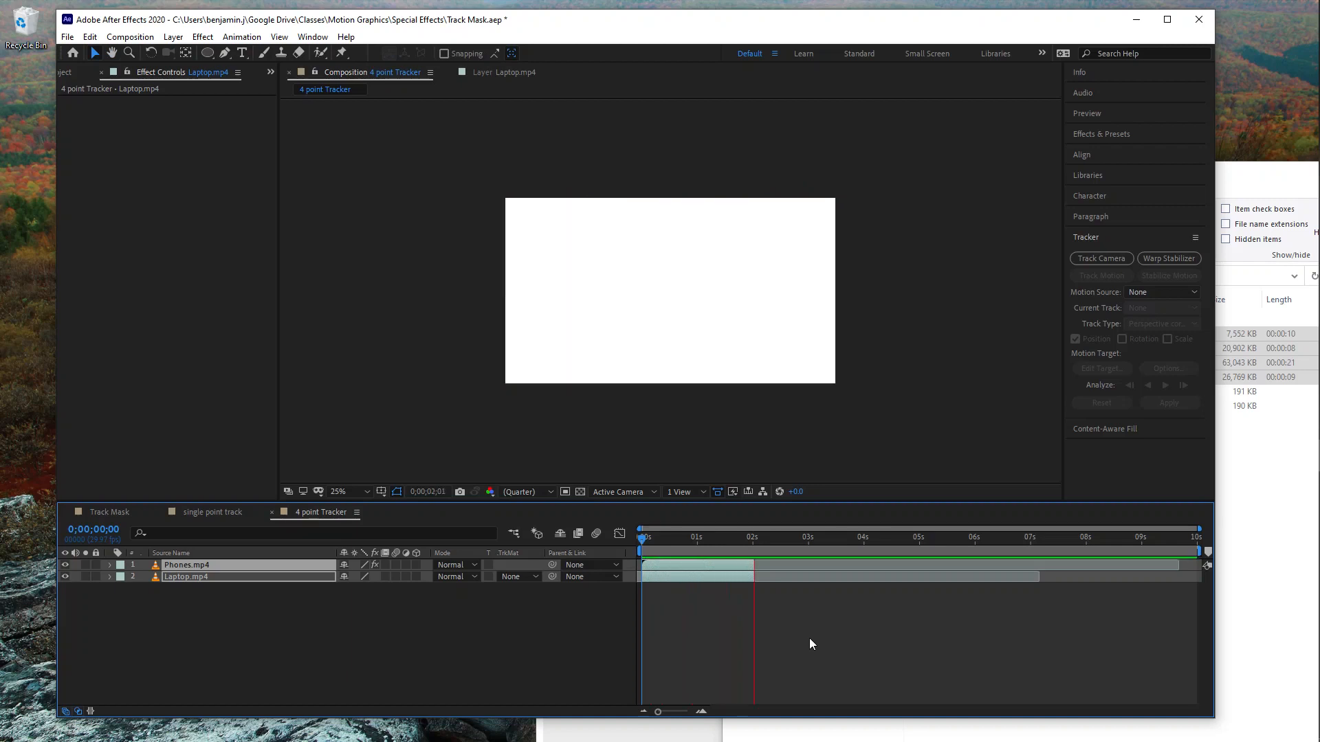
{"action": "key", "text": "space"}
{"action": "left_click", "coordinate": [765, 542]}
{"action": "left_click_drag", "start_coordinate": [764, 543], "coordinate": [622, 534]}
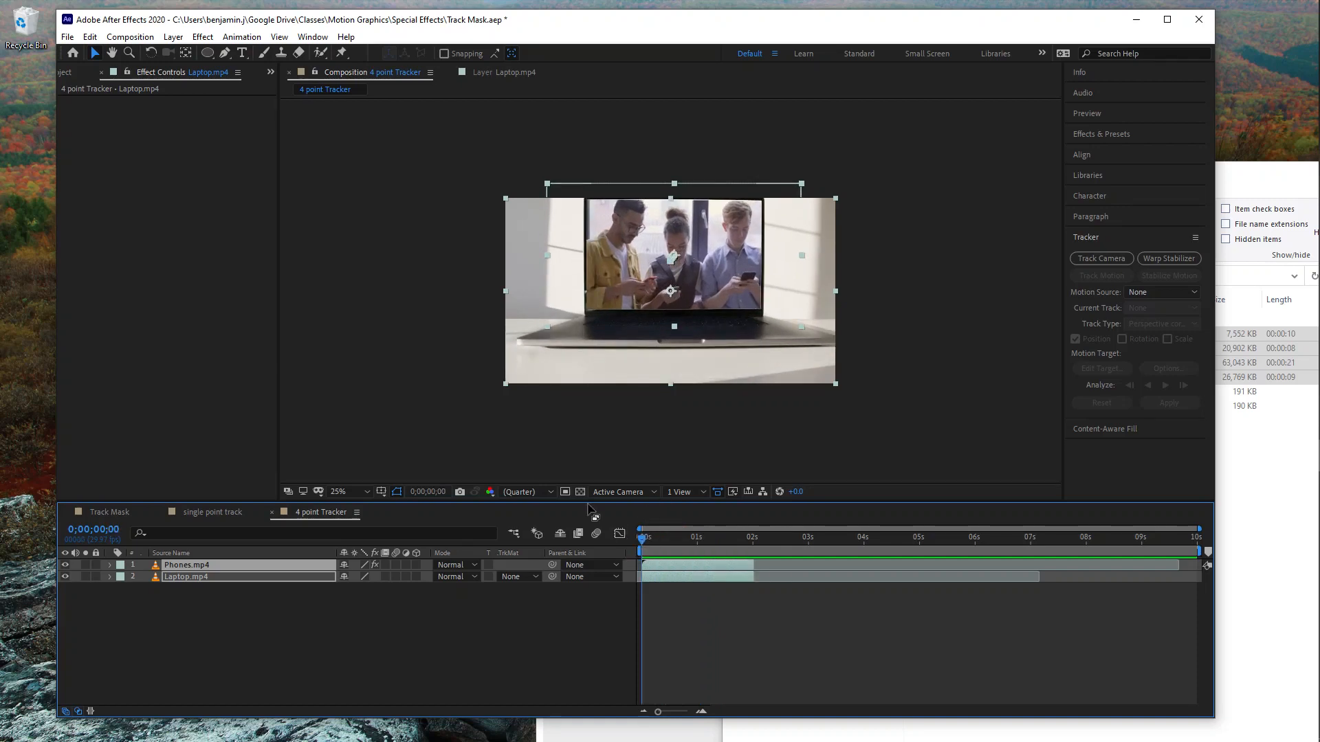
- Create a new HDTV 1080 29.97 composition named Camera Tracker
{"action": "left_click", "coordinate": [143, 38]}
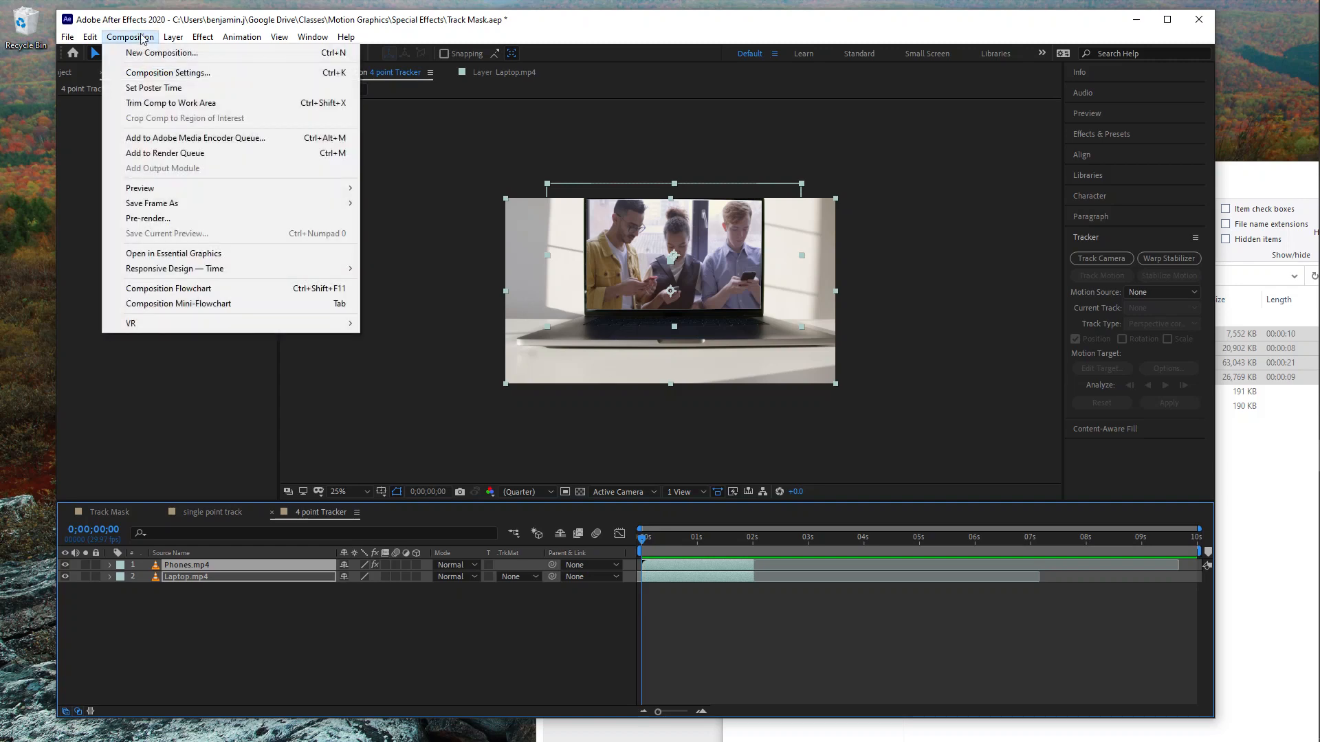
{"action": "left_click", "coordinate": [140, 48]}
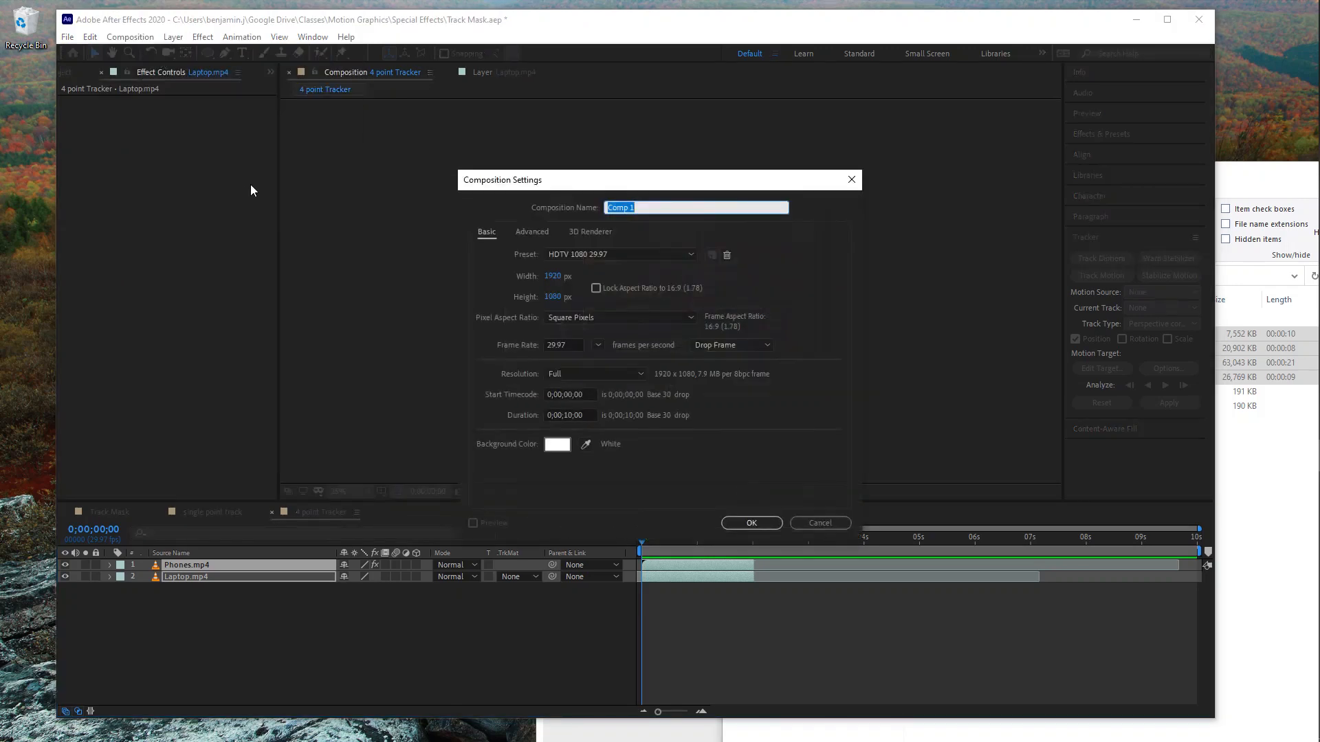
{"action": "type", "text": "Camera Tracker"}
{"action": "key", "text": "Return"}
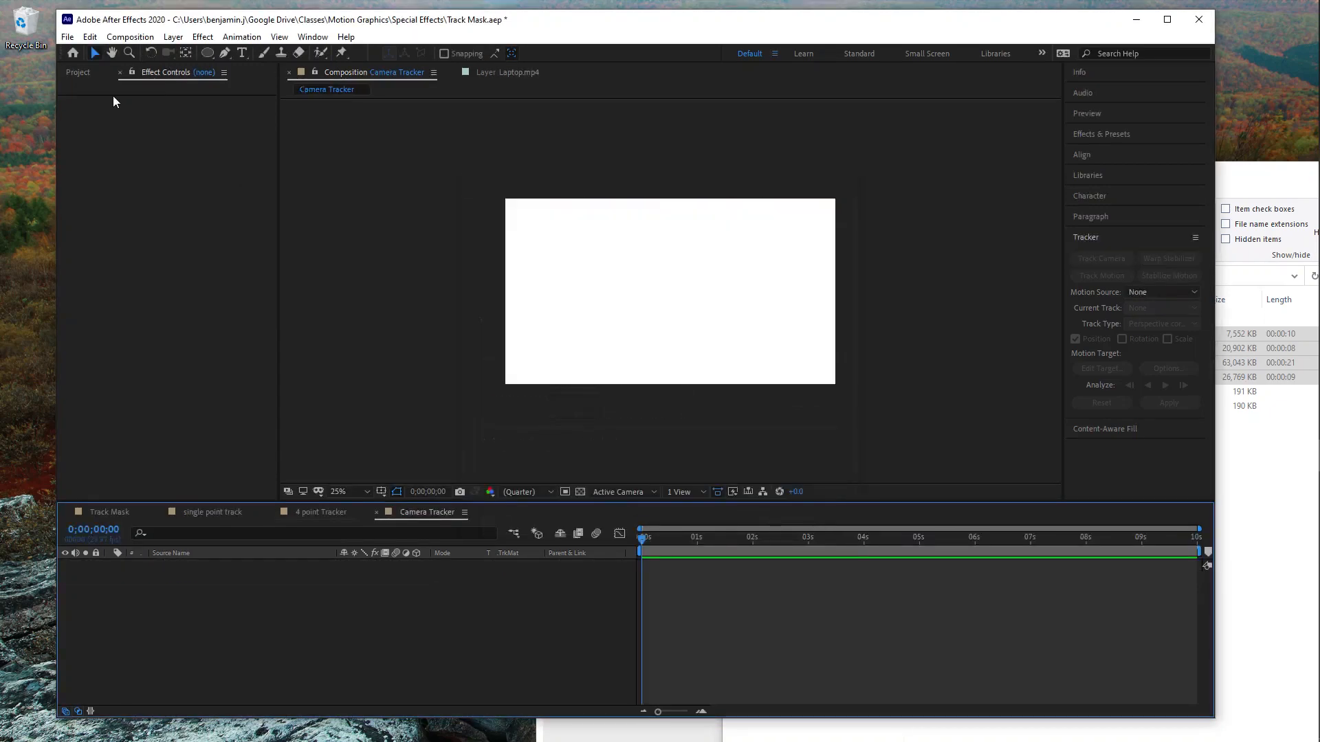
- Add Alley.mp4 to the Camera Tracker composition and apply the 3D Camera Tracker to it, cancelling the automatic analysis
{"action": "left_click", "coordinate": [81, 71]}
{"action": "left_click", "coordinate": [103, 209]}
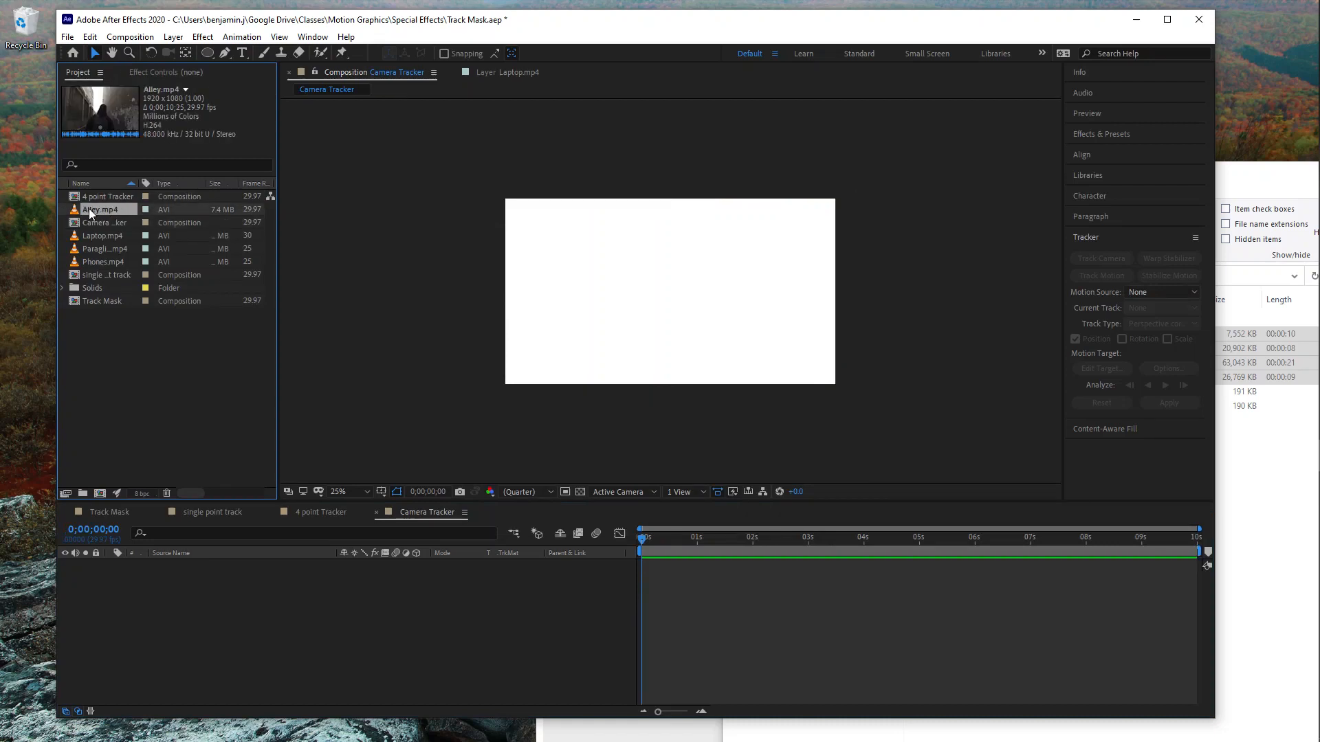
{"action": "left_click_drag", "start_coordinate": [92, 209], "coordinate": [671, 300]}
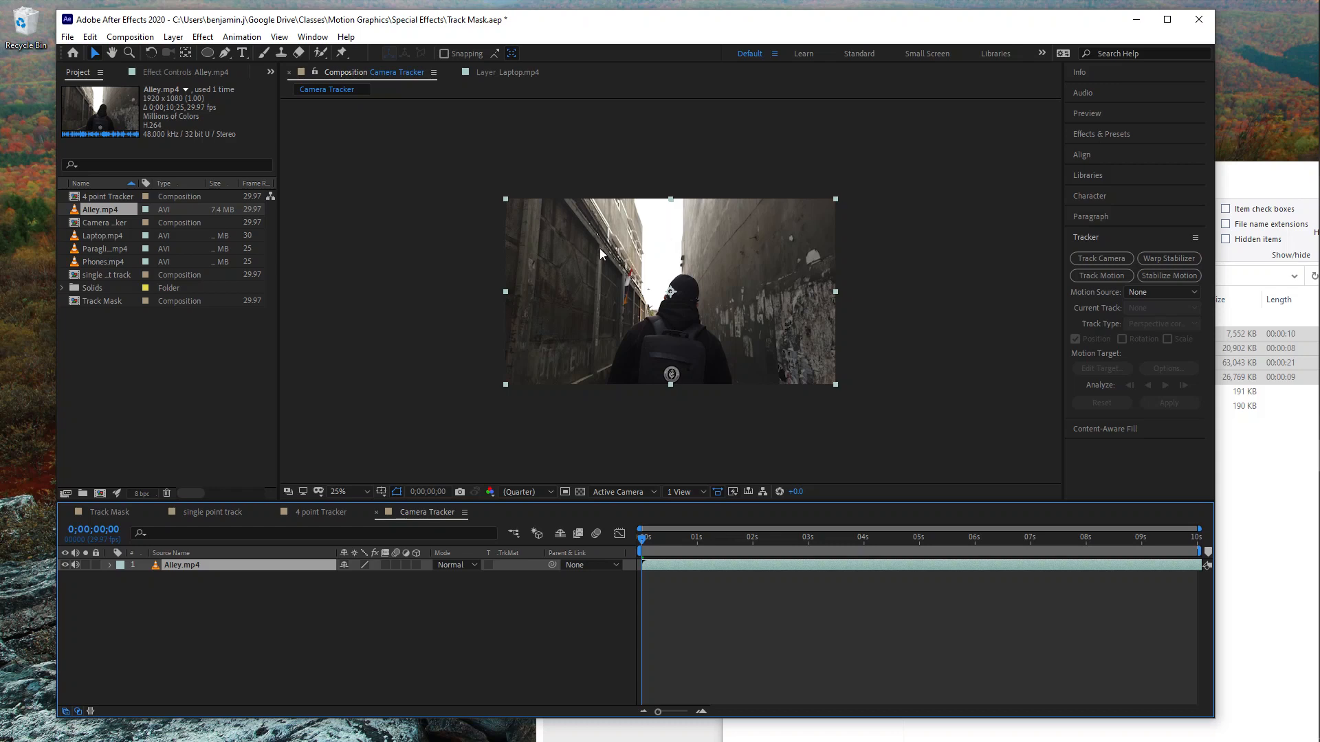
{"action": "left_click", "coordinate": [1091, 257]}
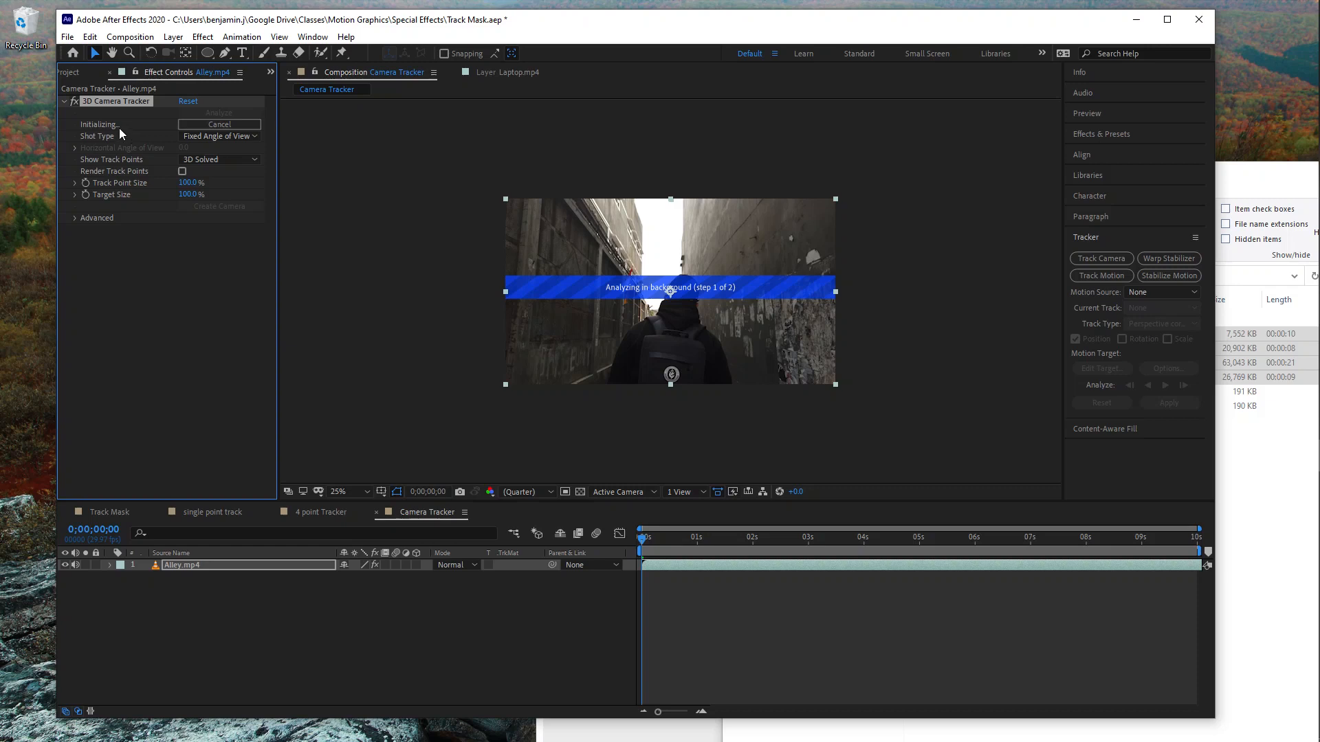
{"action": "left_click", "coordinate": [224, 125]}
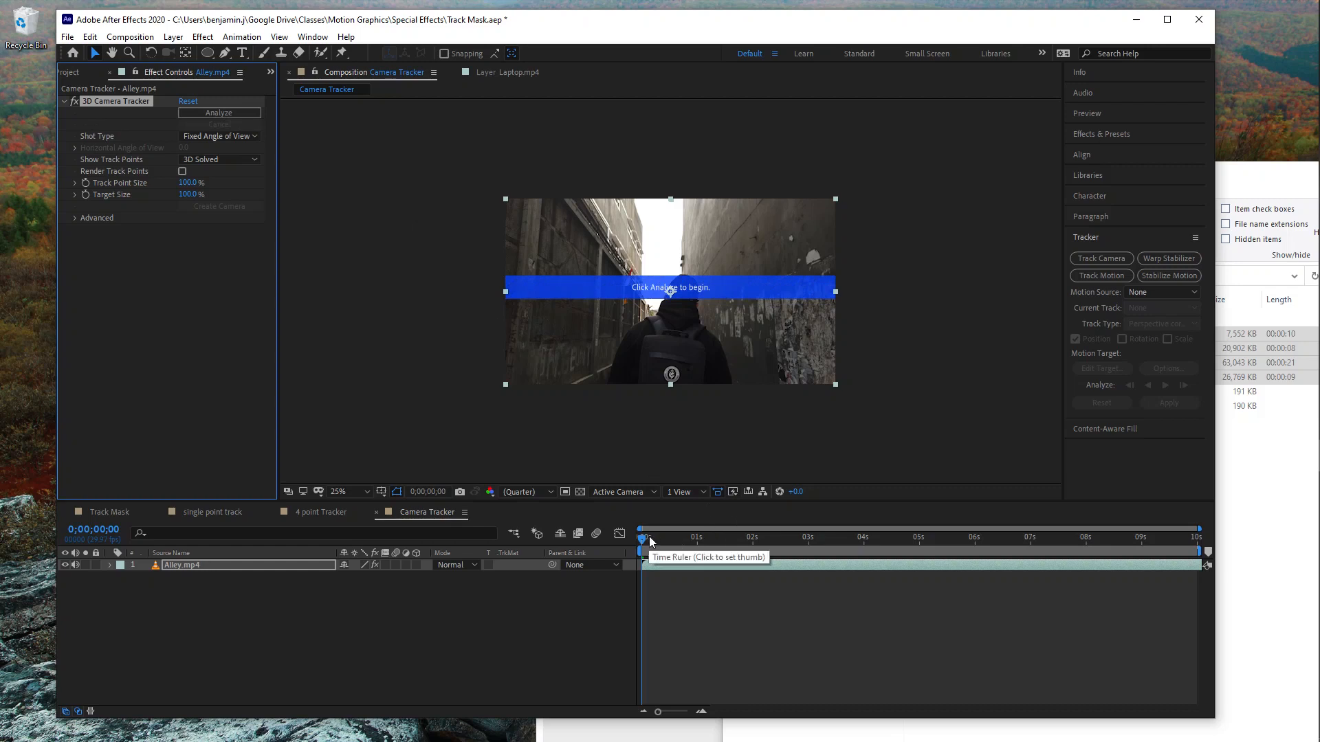
- Trim the start of the Alley.mp4 layer at 0;00;02;01 and slide the clip to the beginning of the timeline
{"action": "left_click_drag", "start_coordinate": [649, 540], "coordinate": [756, 547]}
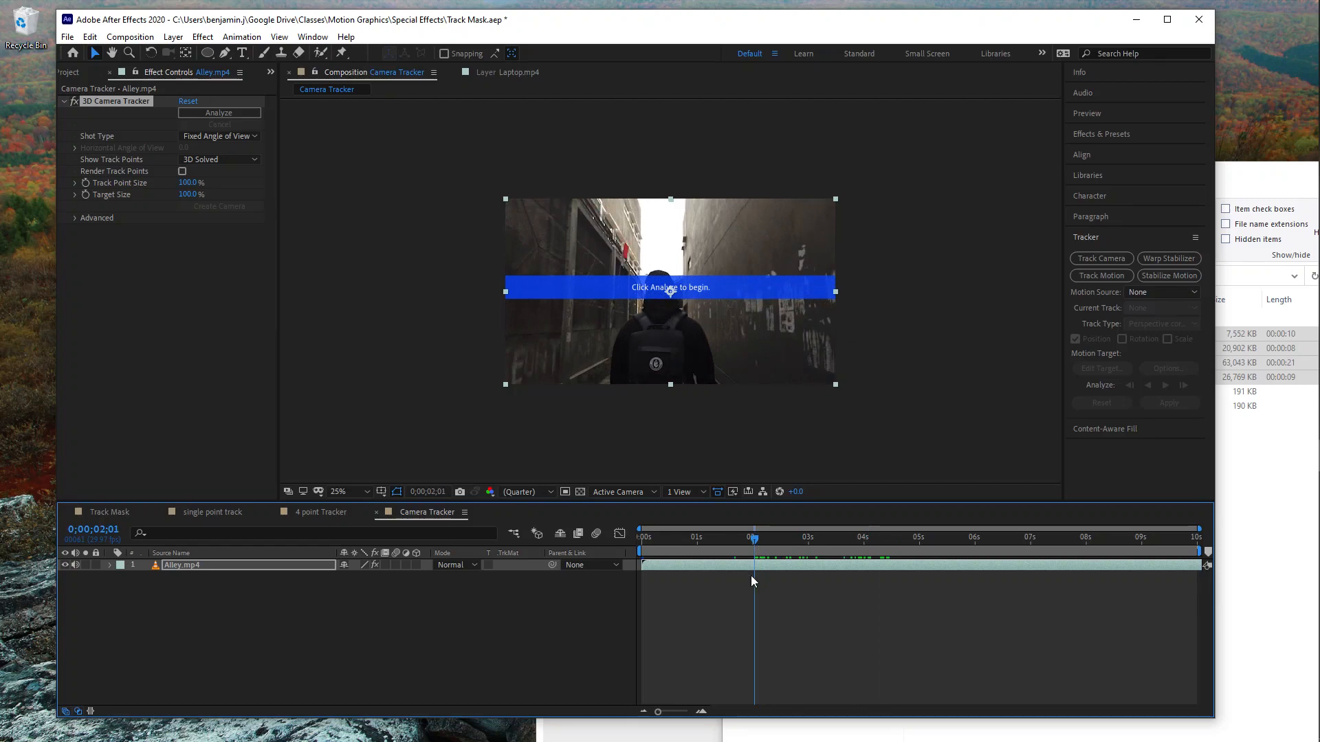
{"action": "key", "text": "alt+bracketleft"}
{"action": "left_click_drag", "start_coordinate": [785, 563], "coordinate": [671, 573]}
- Trim the end of the Alley.mp4 layer at 0;00;02;29 and shorten the work area to end at 3 seconds
{"action": "left_click_drag", "start_coordinate": [743, 542], "coordinate": [810, 537]}
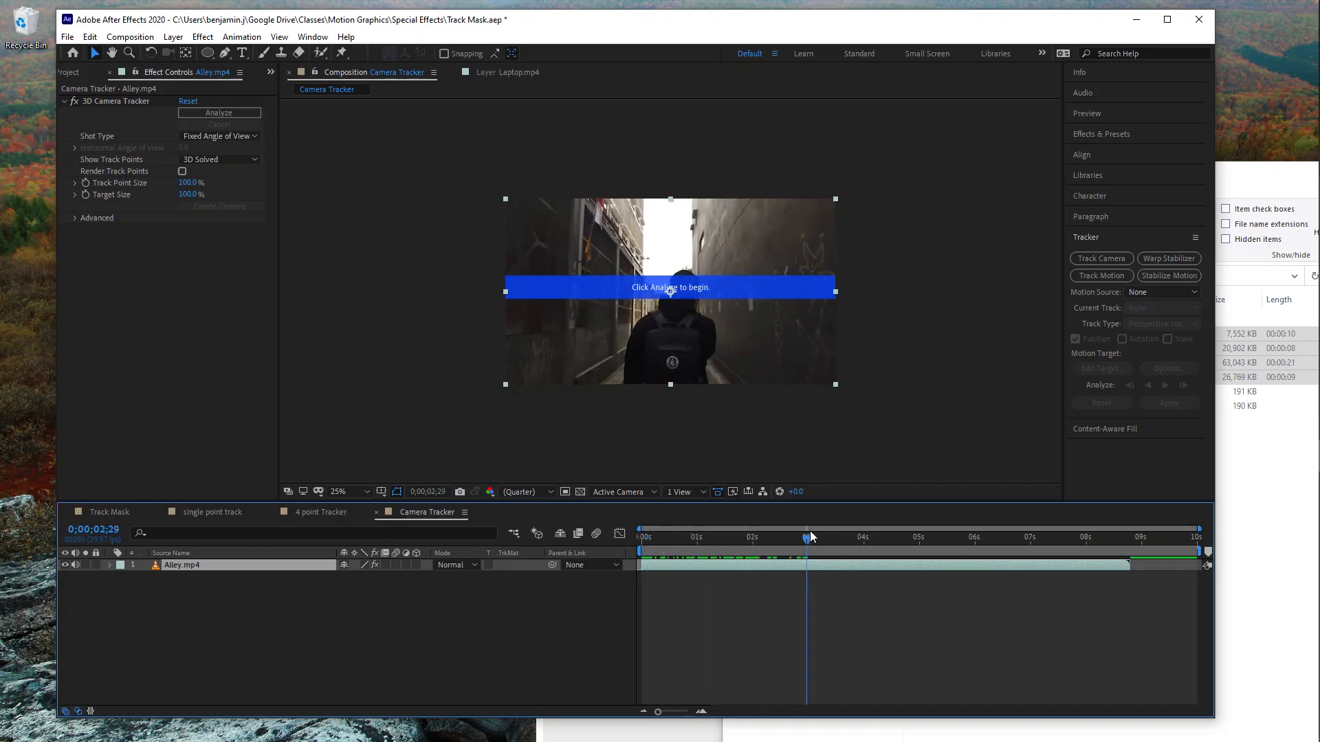
{"action": "key", "text": "alt+]"}
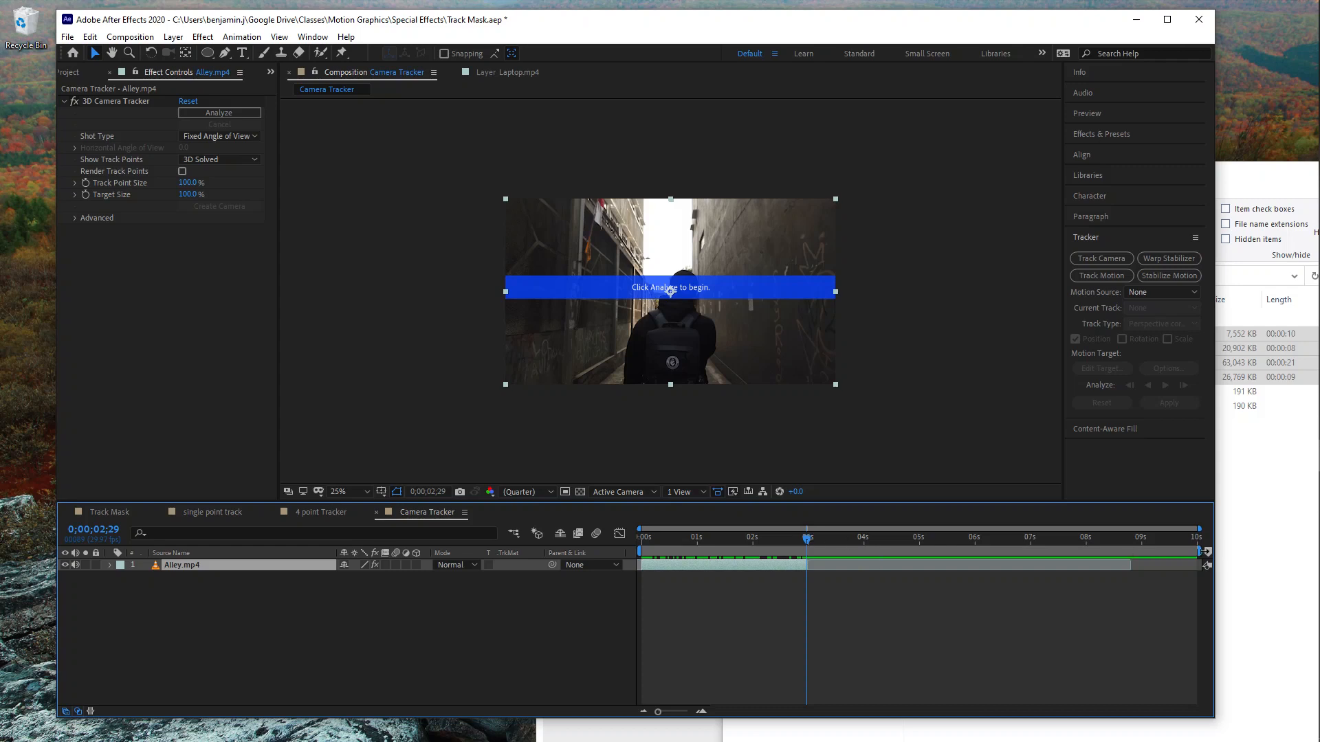
{"action": "left_click_drag", "start_coordinate": [1200, 551], "coordinate": [622, 551]}
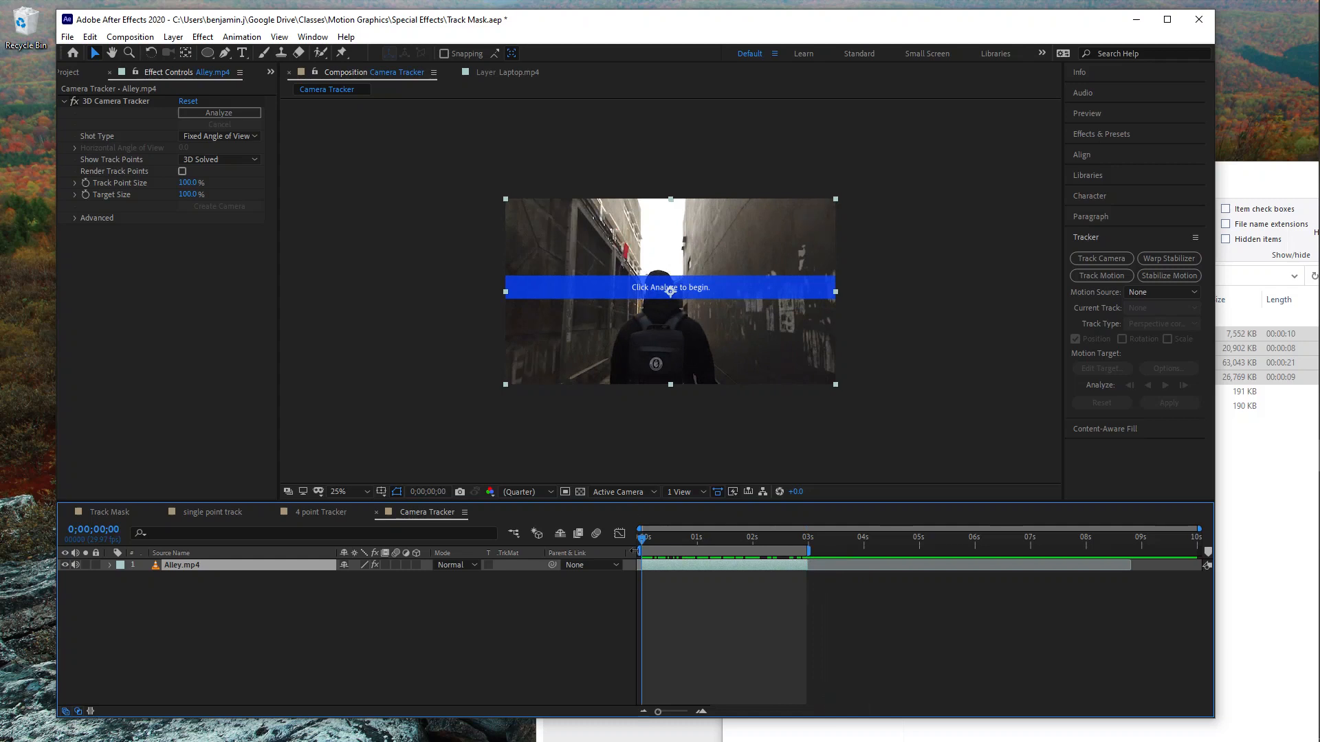
- Analyze the camera movement of the trimmed Alley.mp4 clip and enlarge the track points to 134%
{"action": "left_click", "coordinate": [219, 113]}
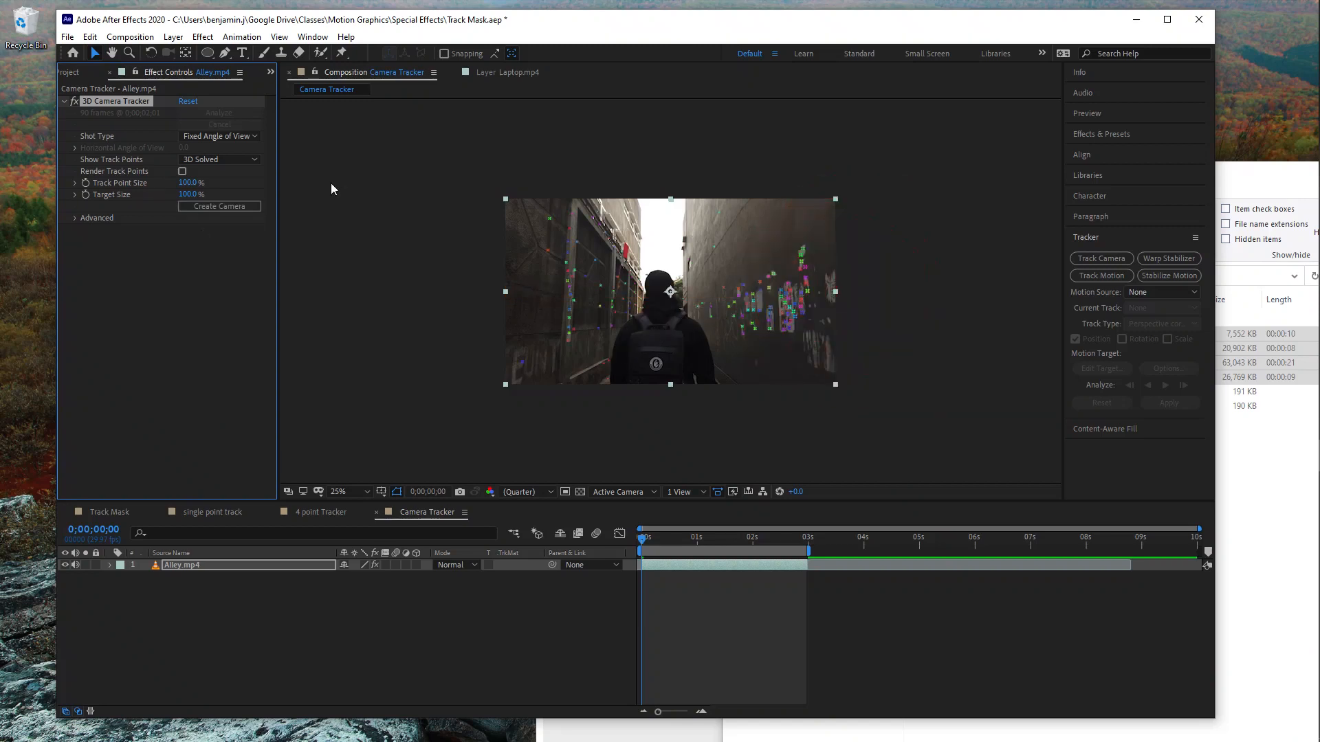
{"action": "left_click_drag", "start_coordinate": [181, 183], "coordinate": [196, 182]}
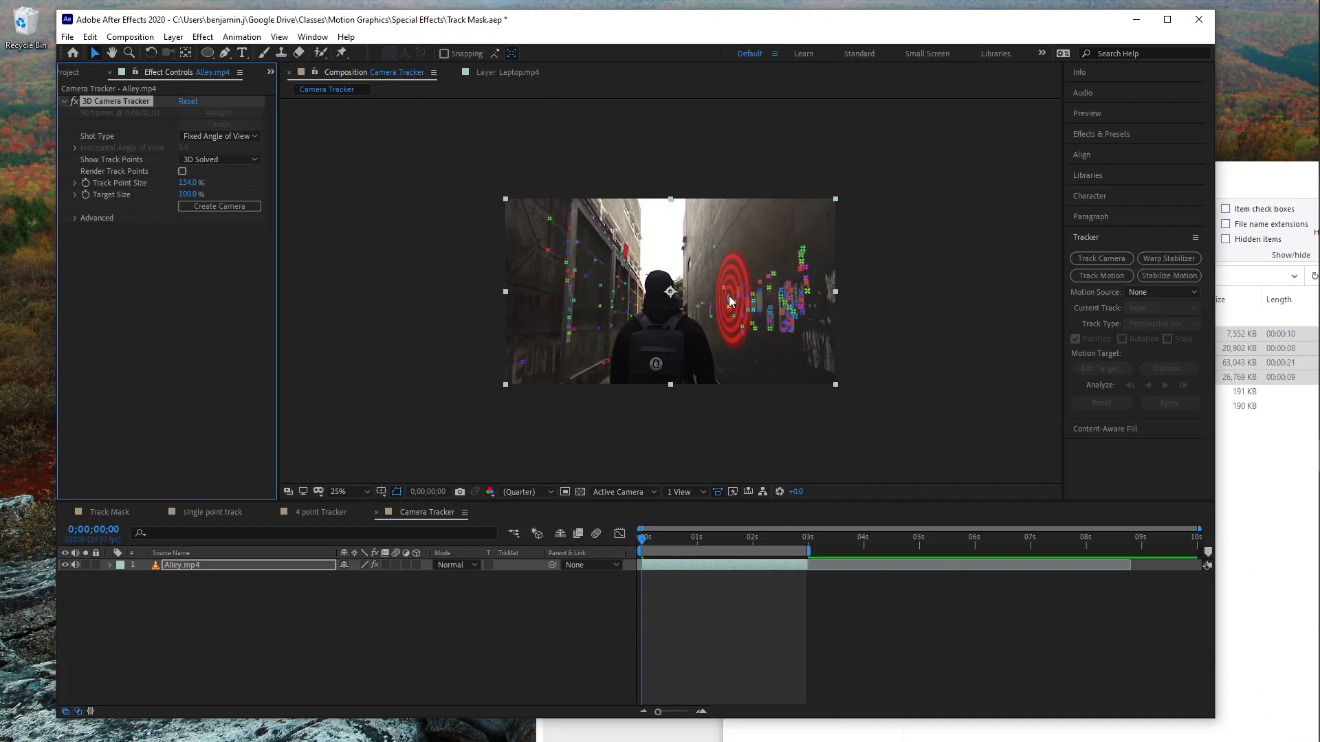
- Create a text layer and camera from the track points on the alley's right wall, and change the text to Danger
{"action": "right_click", "coordinate": [730, 301]}
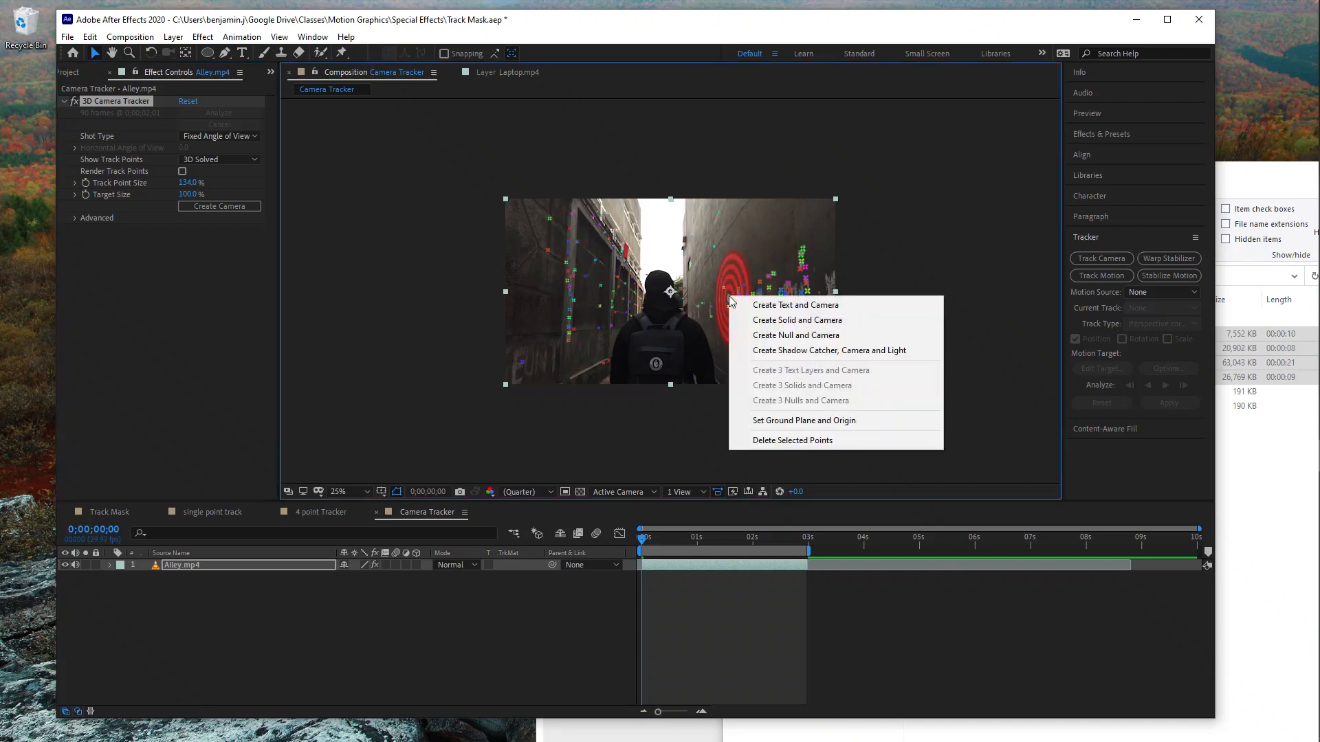
{"action": "left_click", "coordinate": [755, 305]}
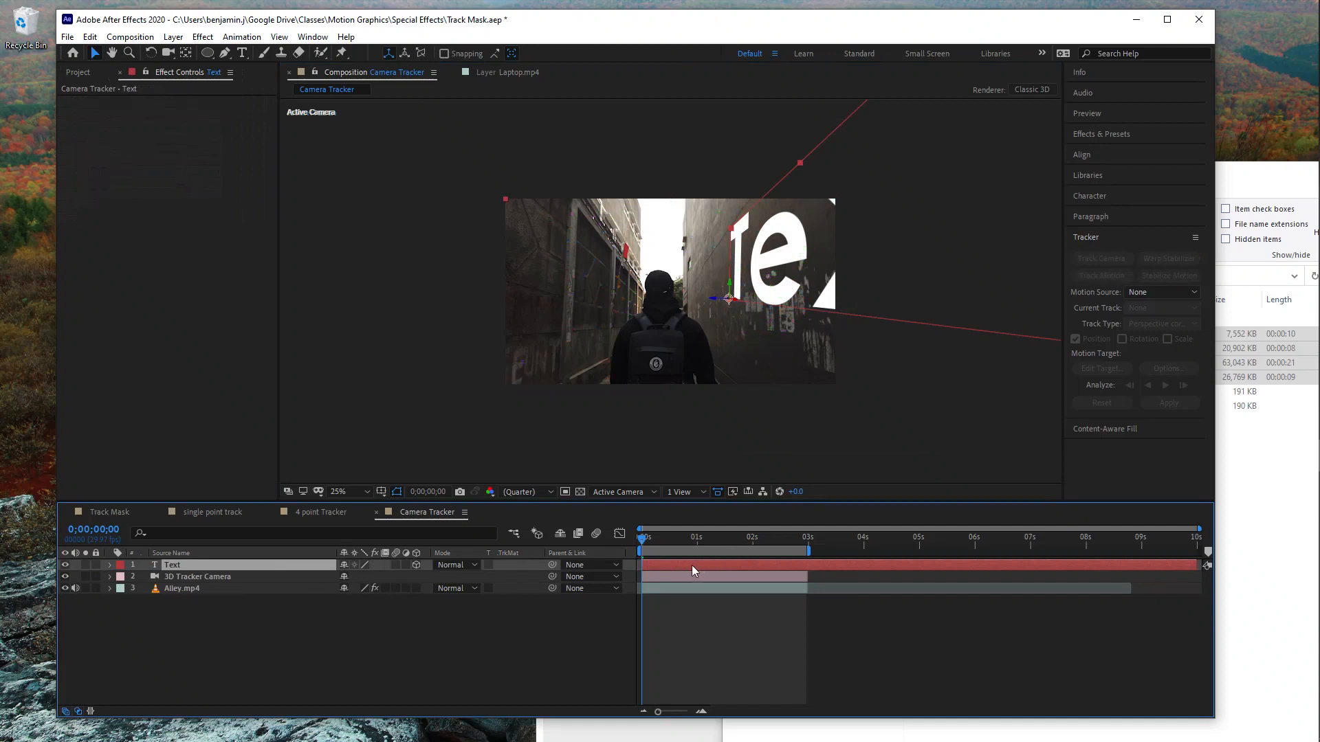
{"action": "double_click", "coordinate": [769, 253]}
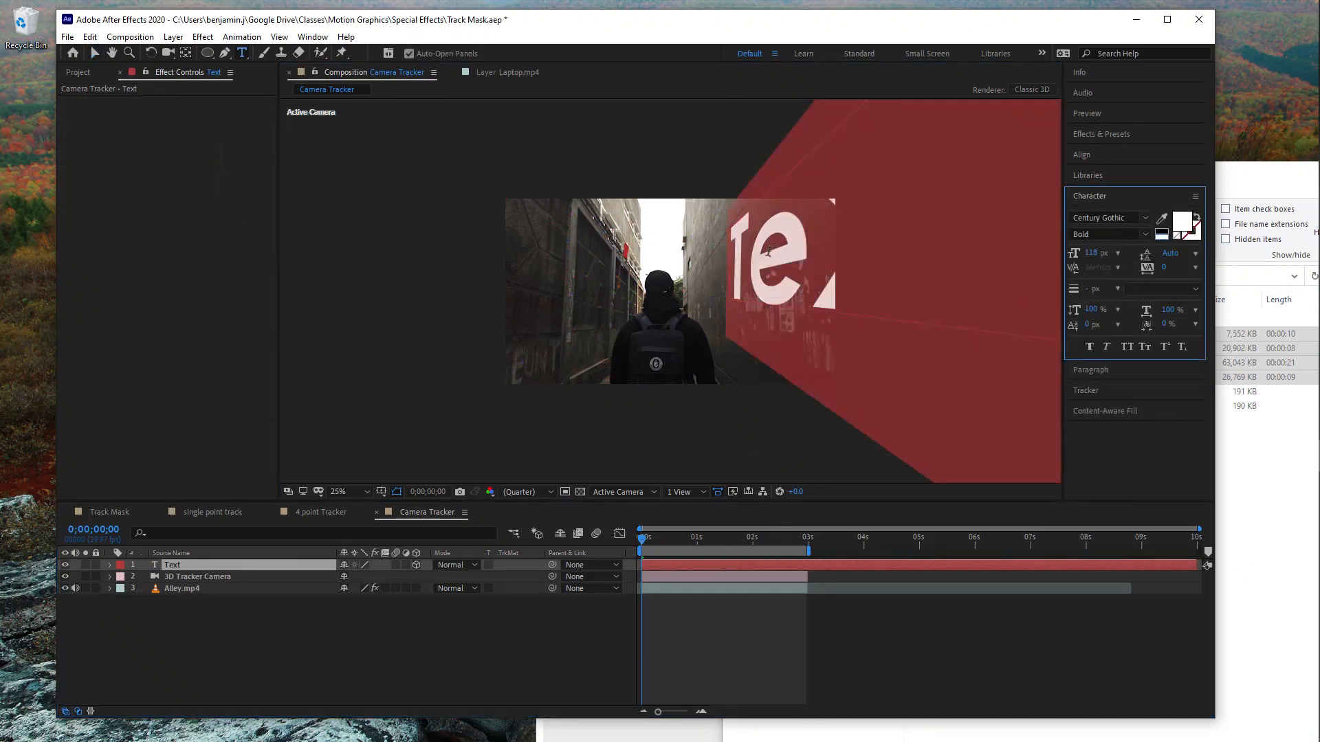
{"action": "type", "text": "Danger"}
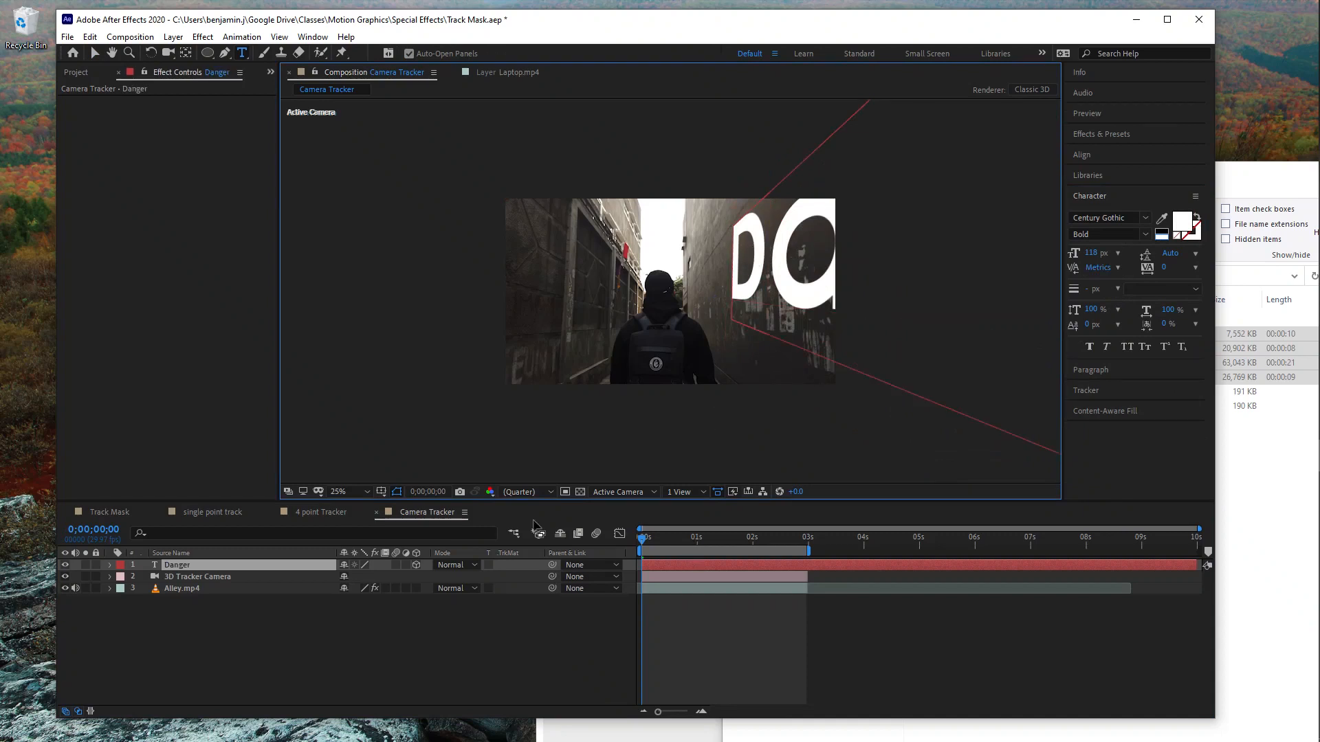
- Align the Danger text with the wall: Y position 595.5, Z position 2225.3, Y rotation -4° and Z rotation -9°
{"action": "left_click", "coordinate": [724, 567]}
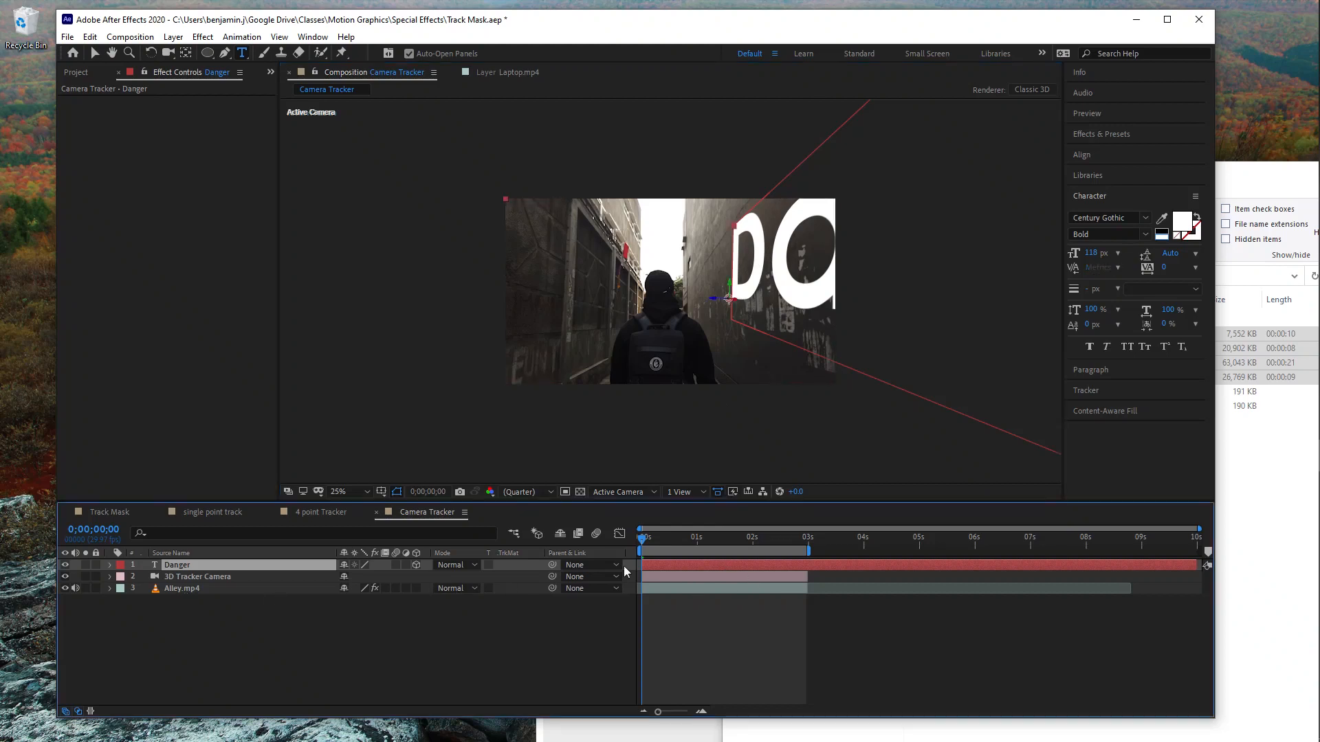
{"action": "left_click", "coordinate": [109, 565]}
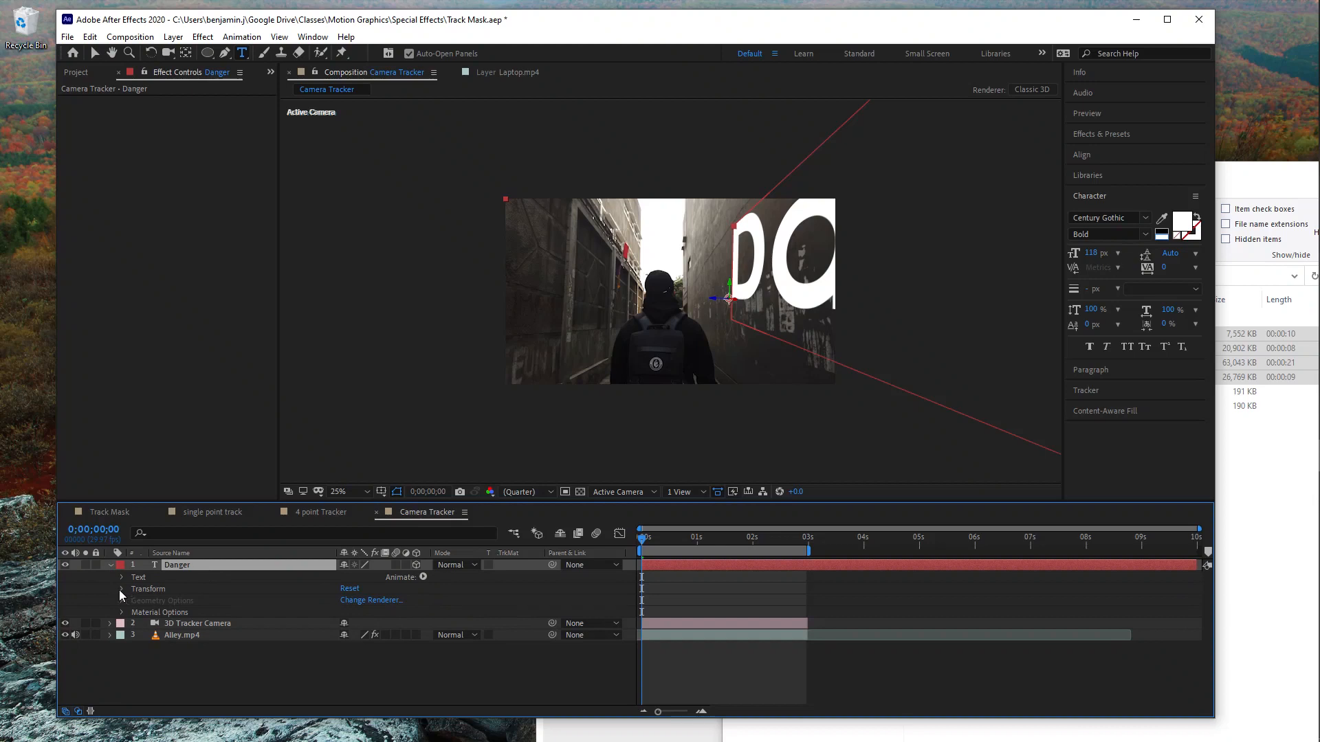
{"action": "left_click", "coordinate": [121, 589]}
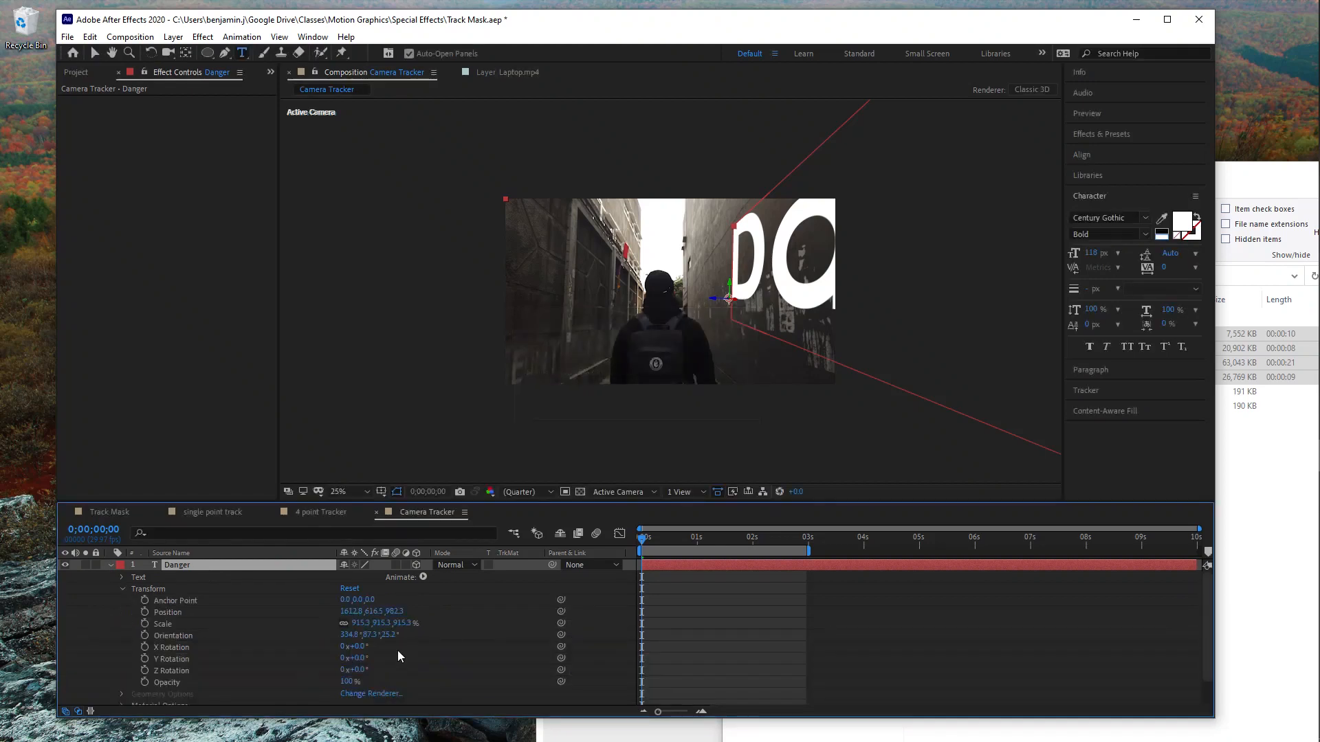
{"action": "left_click_drag", "start_coordinate": [375, 611], "coordinate": [781, 583]}
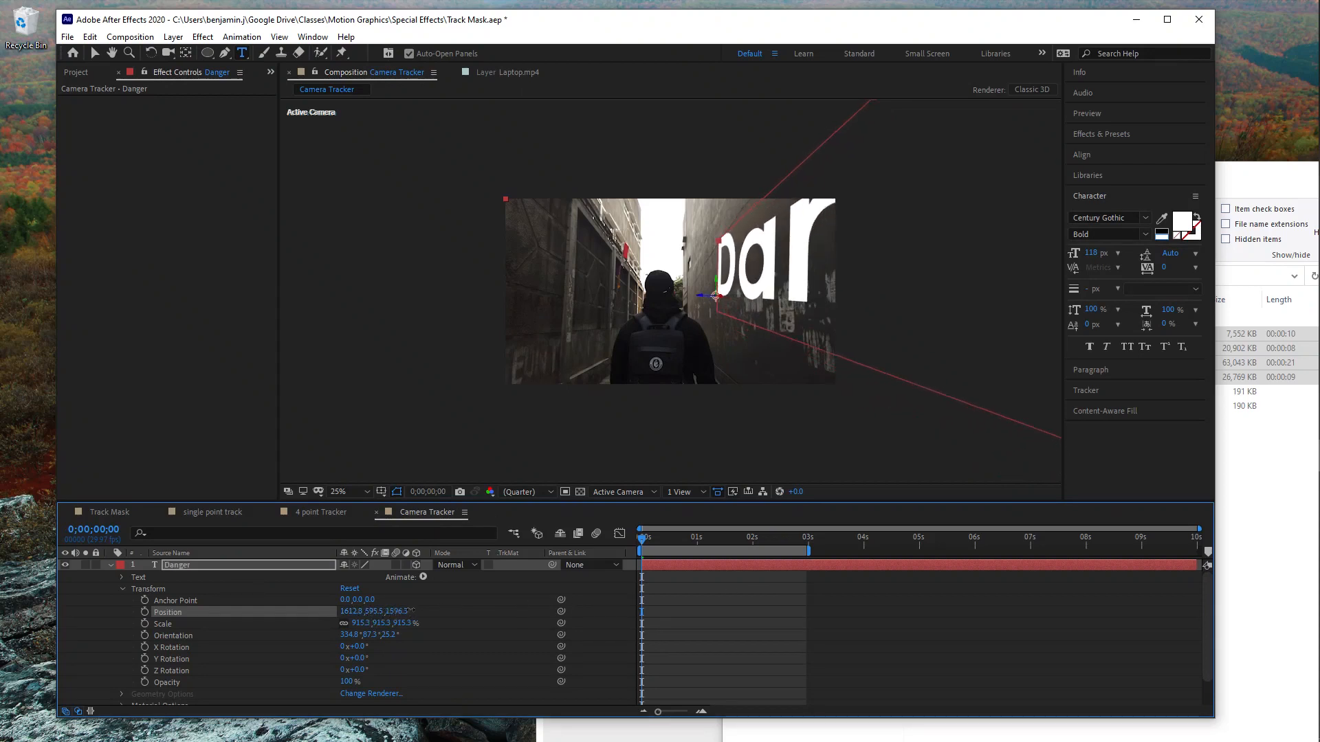
{"action": "left_click_drag", "start_coordinate": [396, 611], "coordinate": [810, 595]}
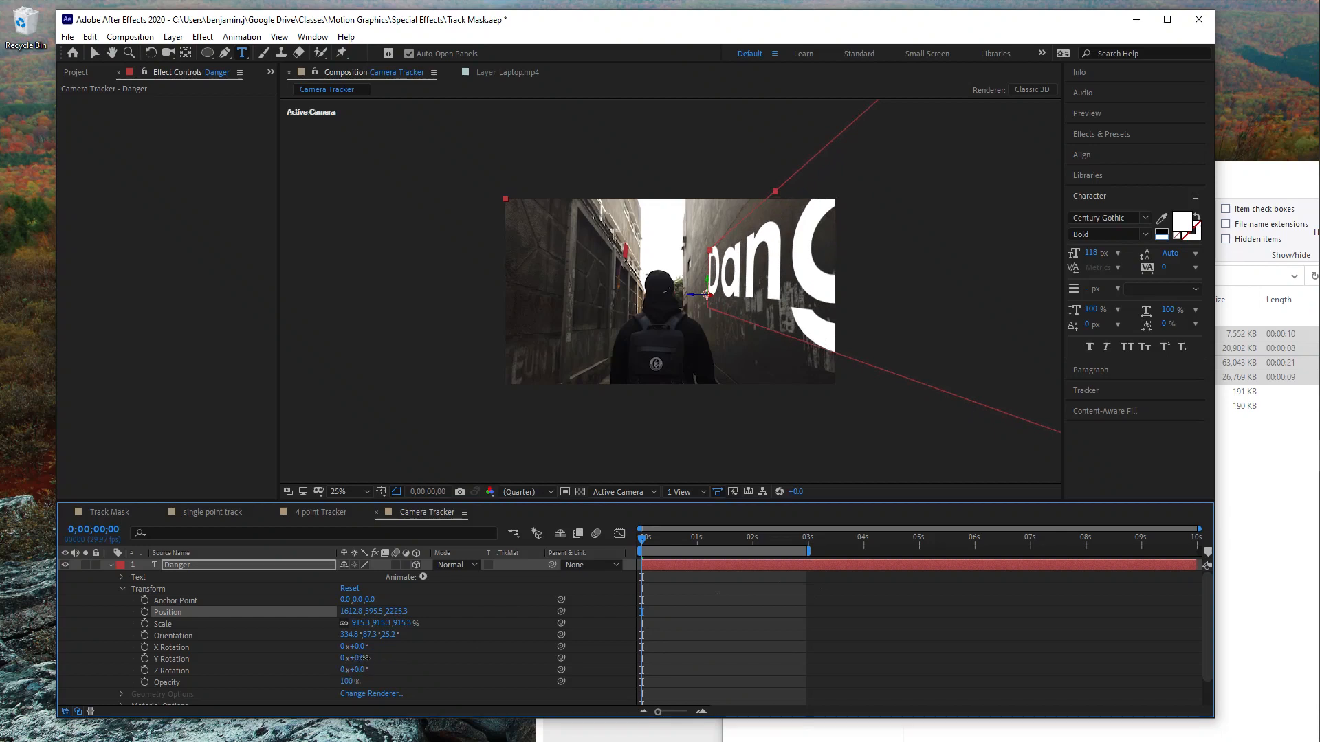
{"action": "mouse_move", "coordinate": [355, 657]}
{"action": "left_mouse_down"}
{"action": "mouse_move", "coordinate": [343, 670]}
{"action": "mouse_move", "coordinate": [356, 670]}
{"action": "left_mouse_up"}
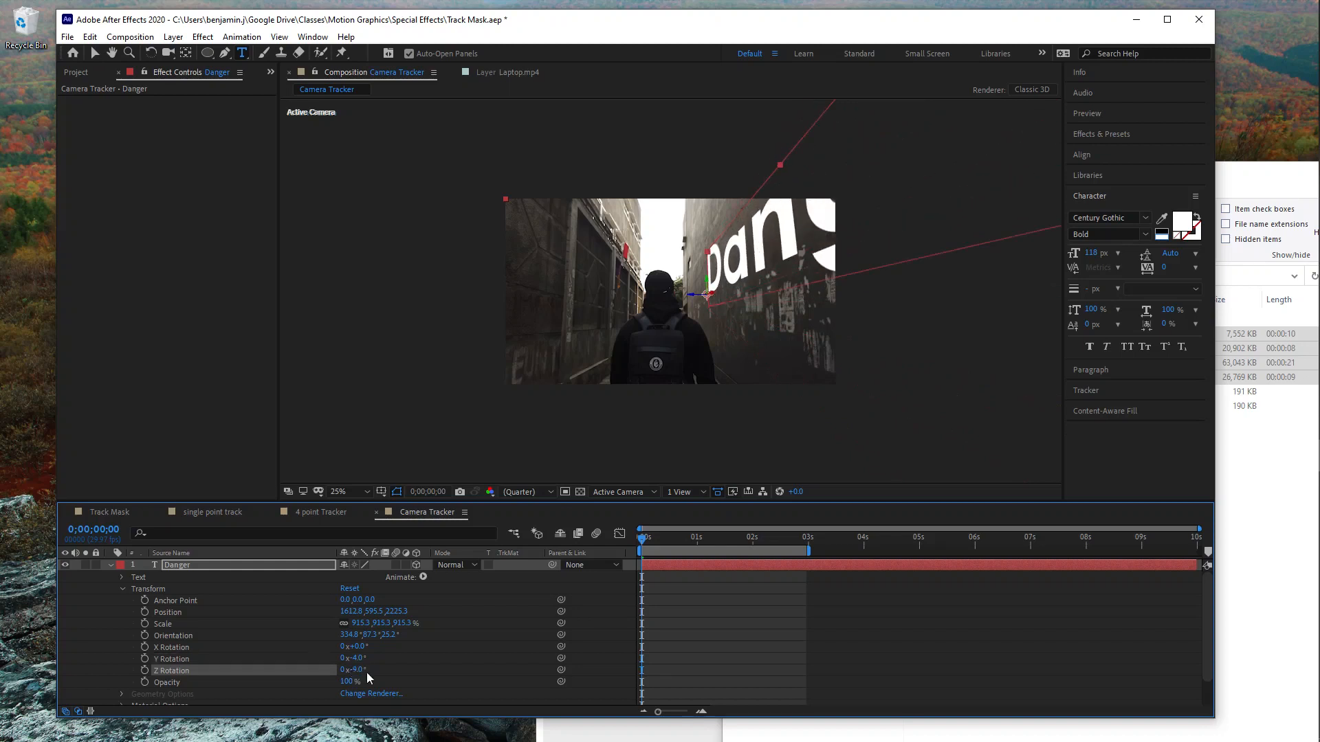
- Set the Danger text's font size to 91 px and its fill color to dark red
{"action": "mouse_move", "coordinate": [1082, 254]}
{"action": "left_mouse_down"}
{"action": "mouse_move", "coordinate": [1063, 254]}
{"action": "mouse_move", "coordinate": [1085, 266]}
{"action": "left_mouse_up"}
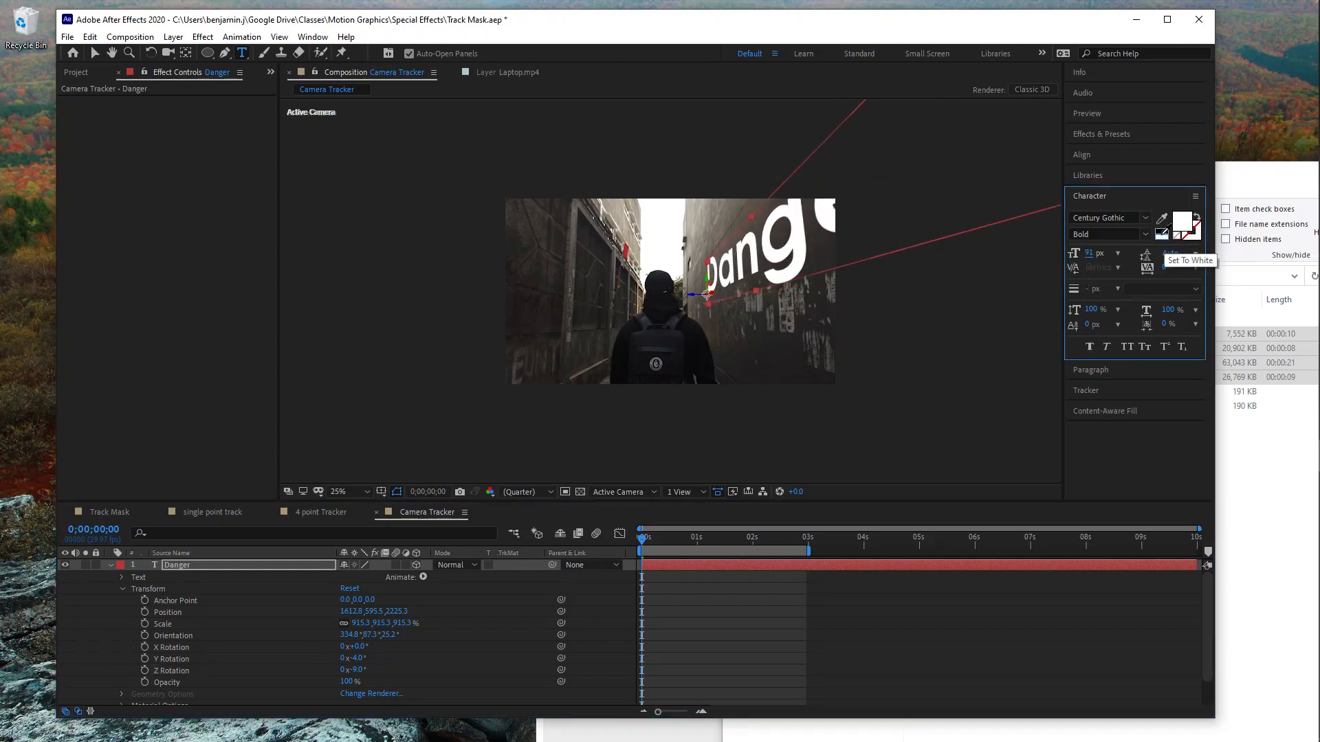
{"action": "left_click", "coordinate": [1183, 221]}
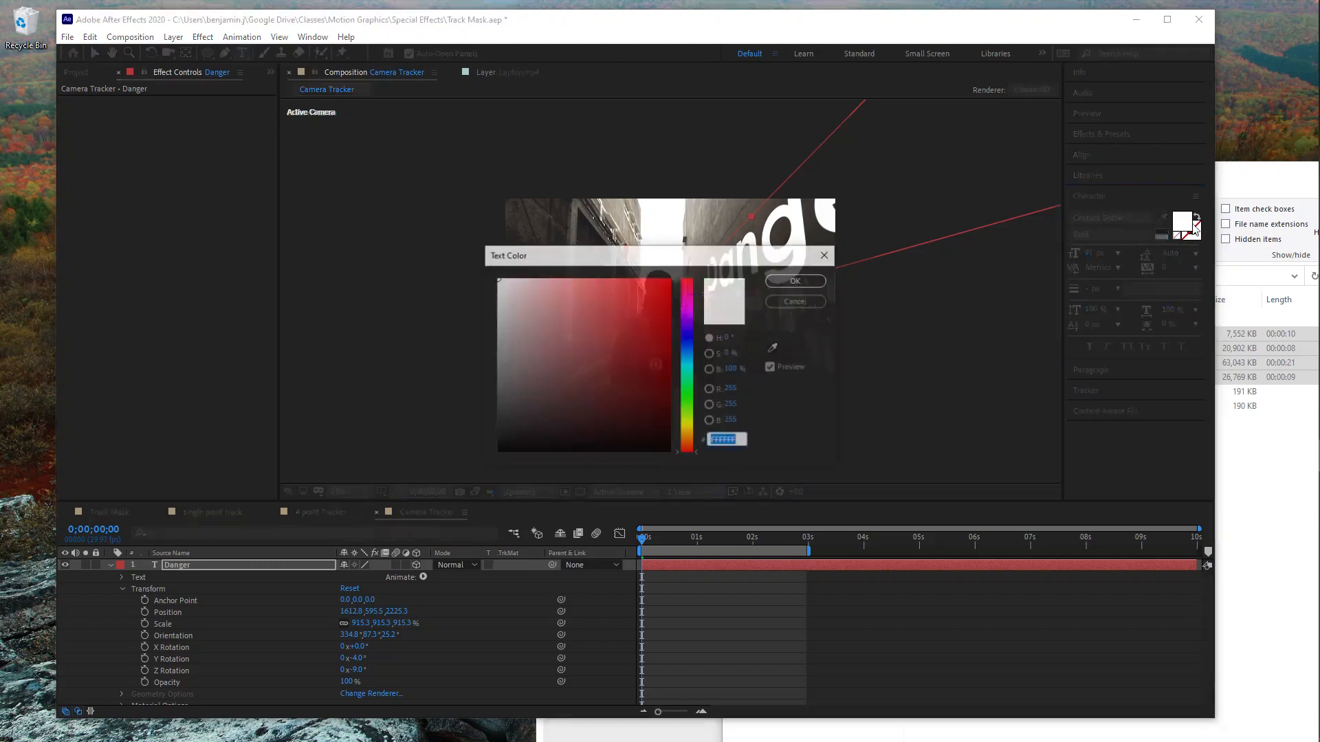
{"action": "left_click", "coordinate": [652, 329]}
{"action": "left_click_drag", "start_coordinate": [659, 342], "coordinate": [670, 328]}
{"action": "left_click", "coordinate": [798, 278]}
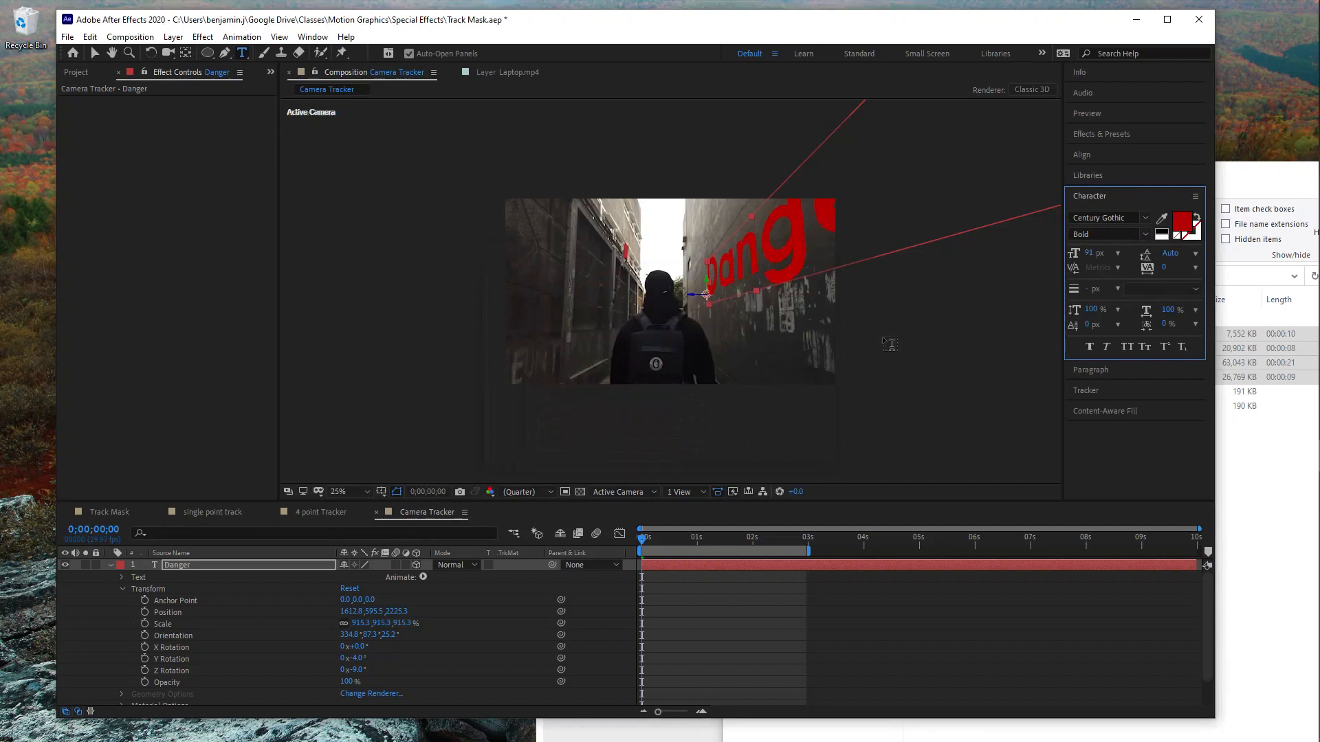
- Preview the Danger text tracked to the alley wall, and collapse the text layer's properties
{"action": "key", "text": "space"}
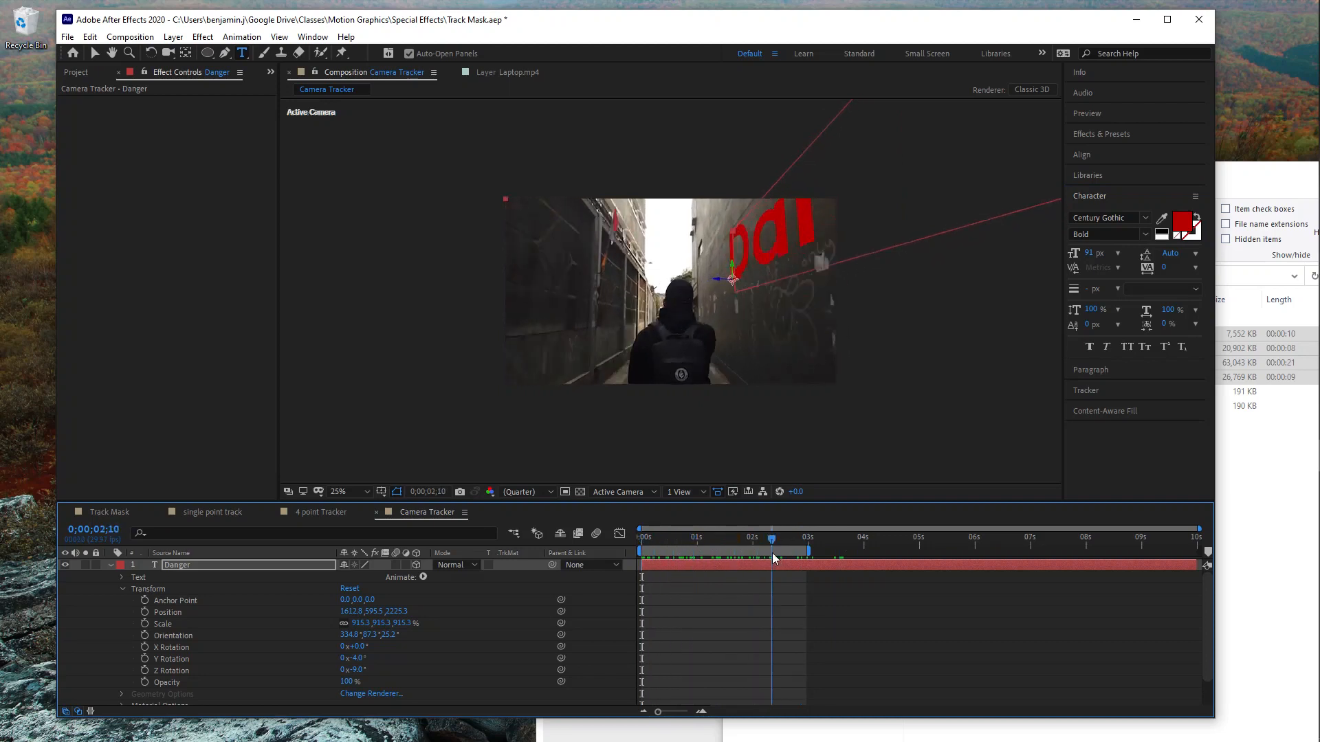
{"action": "key", "text": "space"}
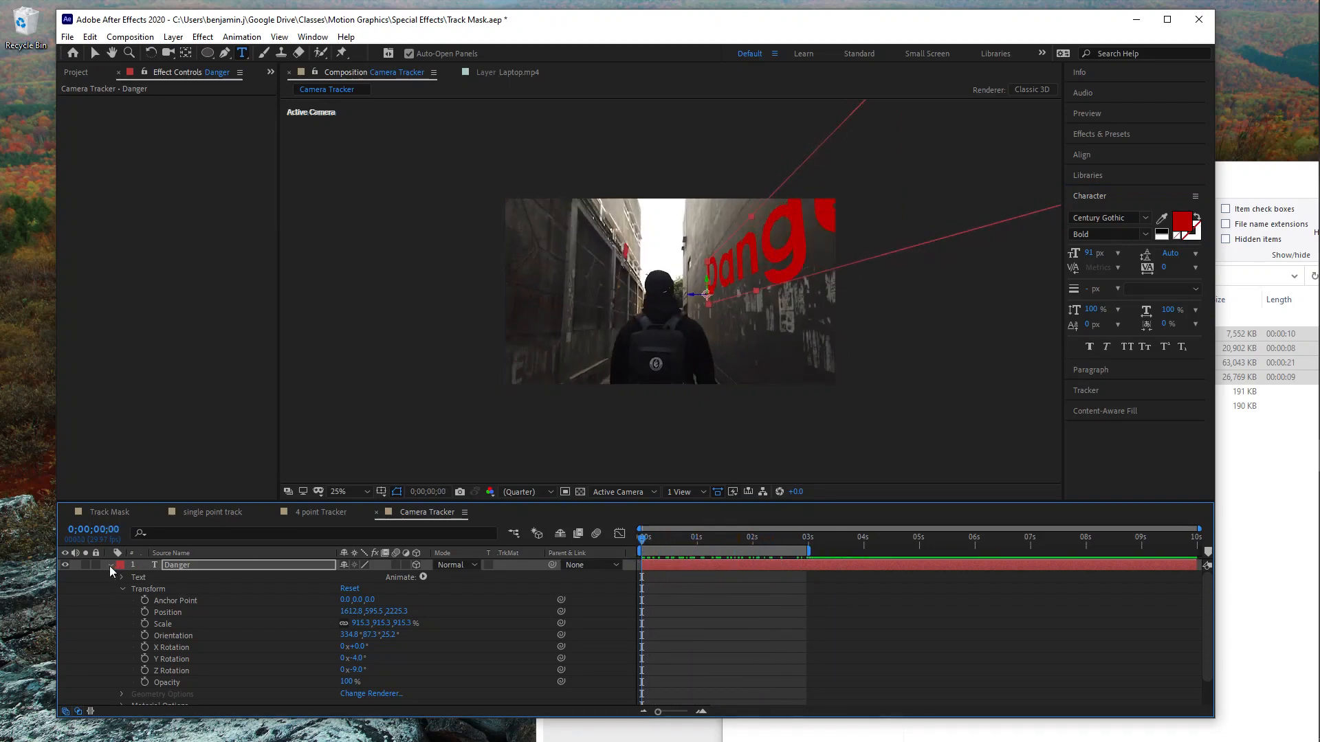
{"action": "left_click", "coordinate": [110, 565]}
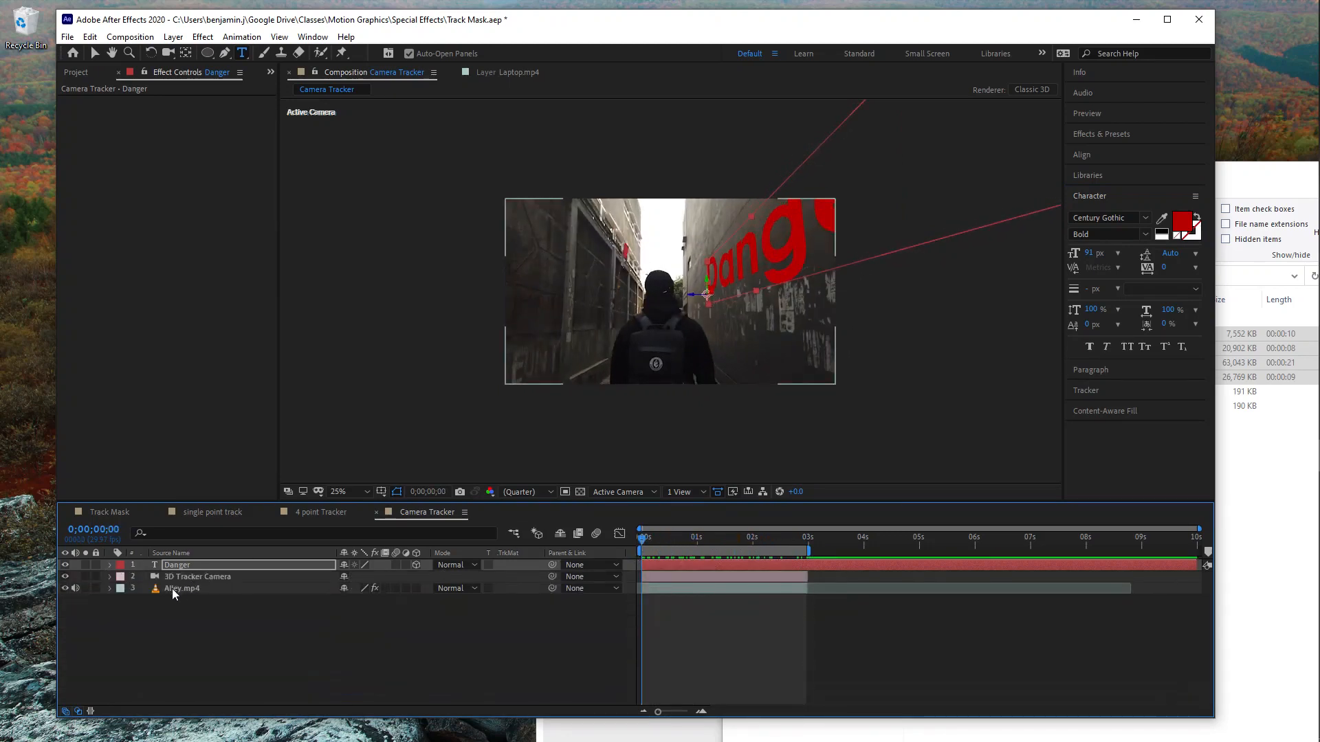
- Reselect the 3D Camera Tracker effect on Alley.mp4 and create a solid from the track points on the alley's left wall
{"action": "double_click", "coordinate": [726, 589]}
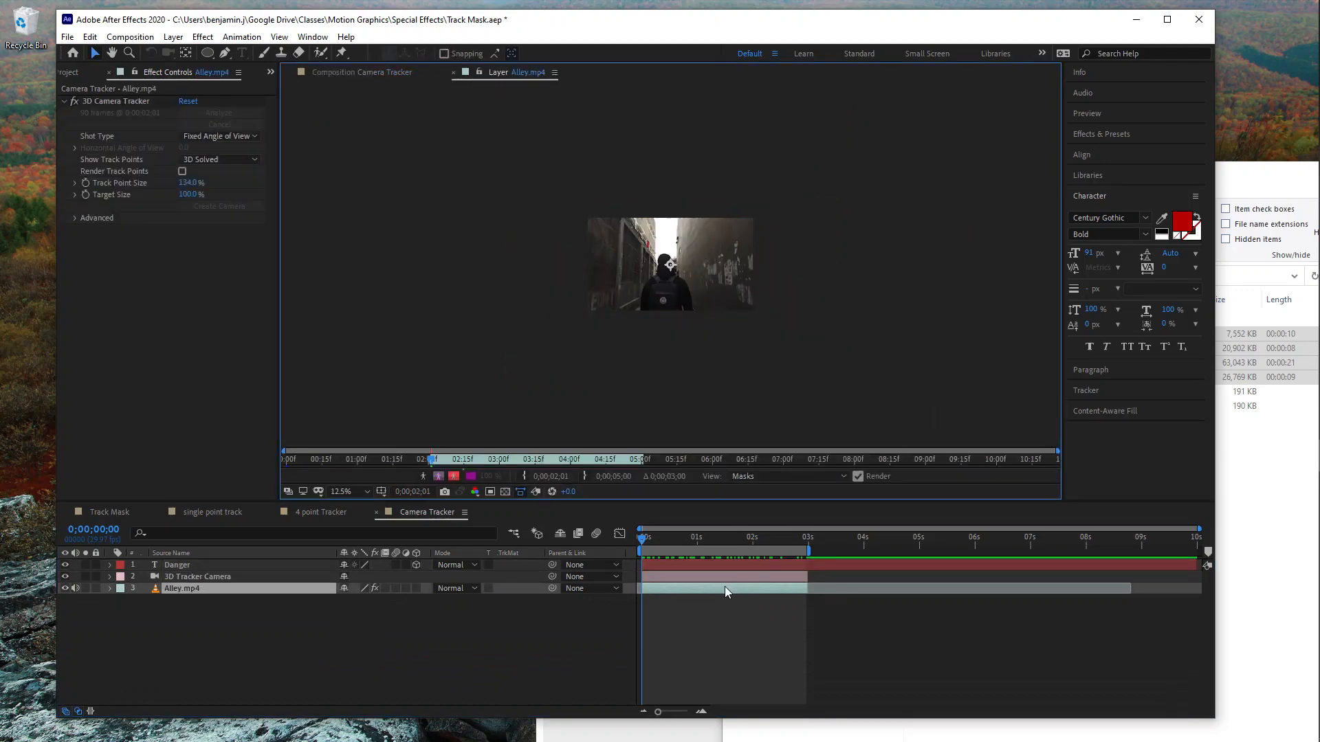
{"action": "scroll", "coordinate": [704, 275], "scroll_direction": "up", "scroll_amount": 2}
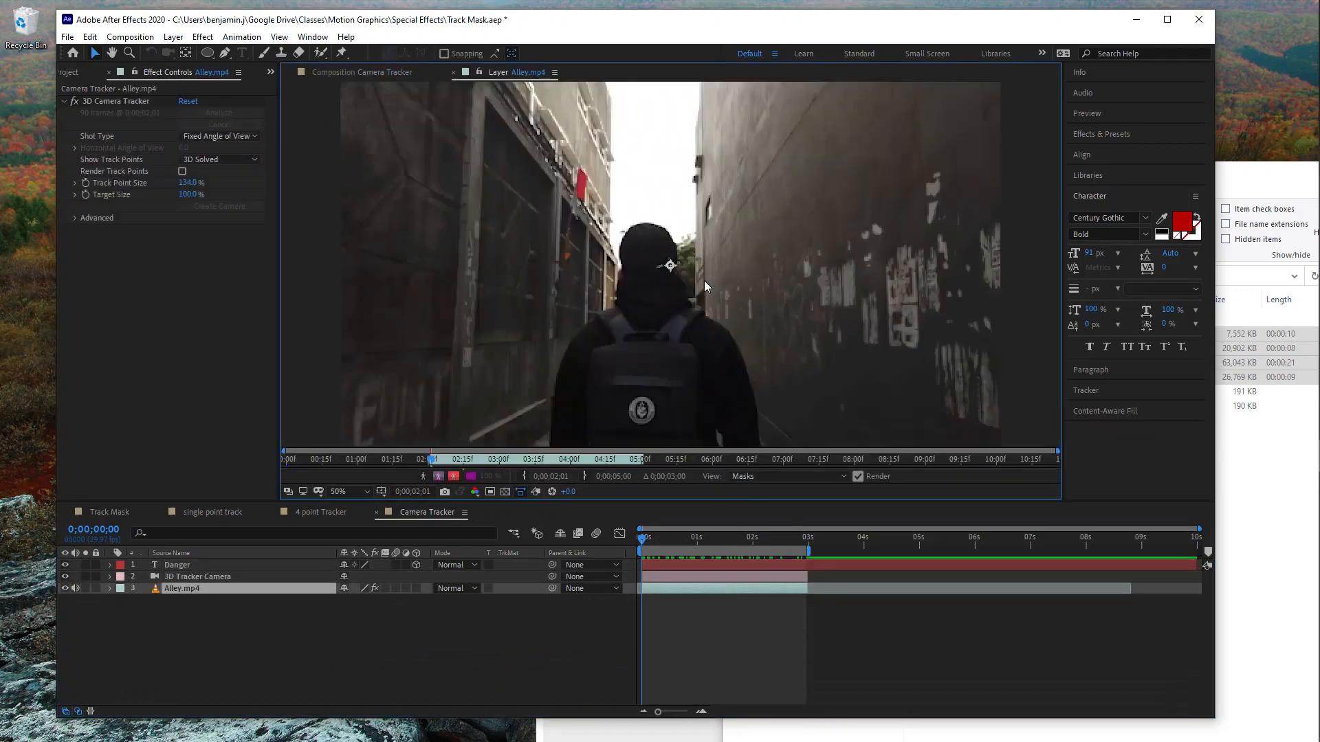
{"action": "scroll", "coordinate": [704, 281], "scroll_direction": "down", "scroll_amount": 1}
{"action": "key", "text": "e"}
{"action": "left_click", "coordinate": [206, 613]}
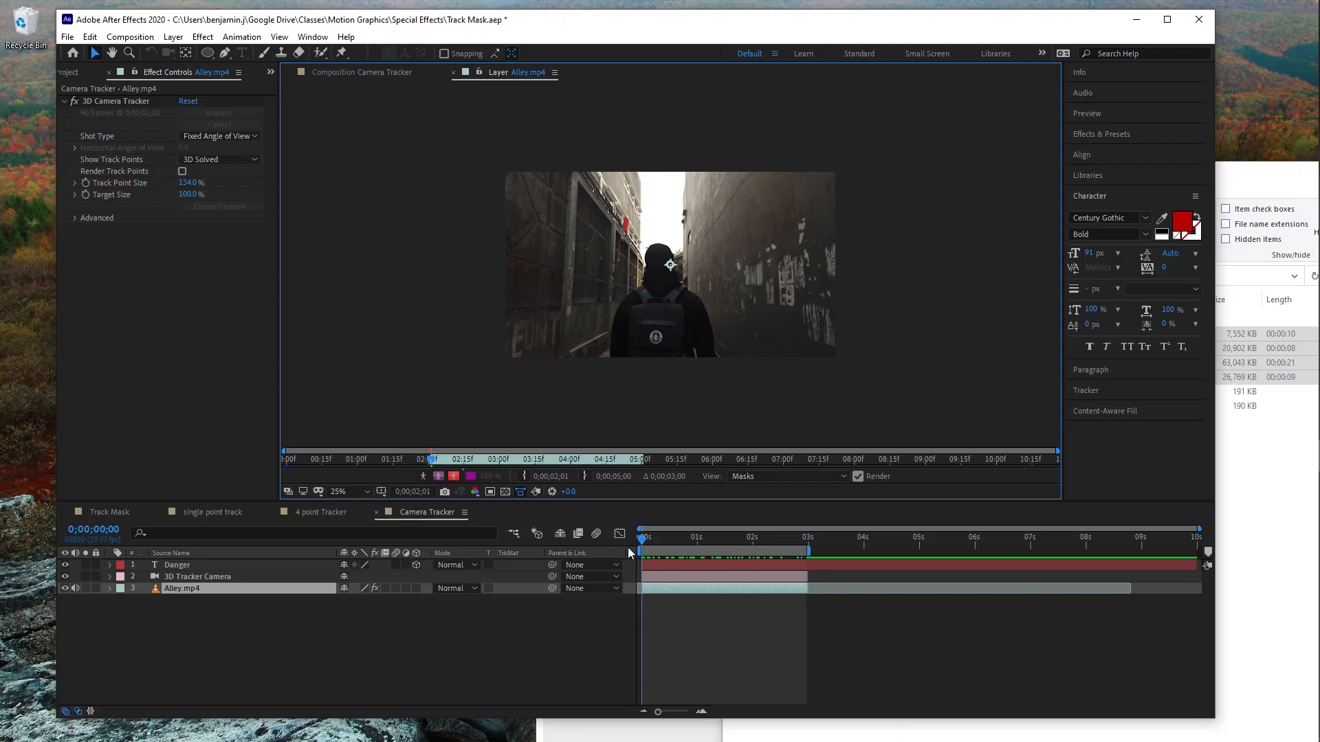
{"action": "left_click", "coordinate": [375, 72]}
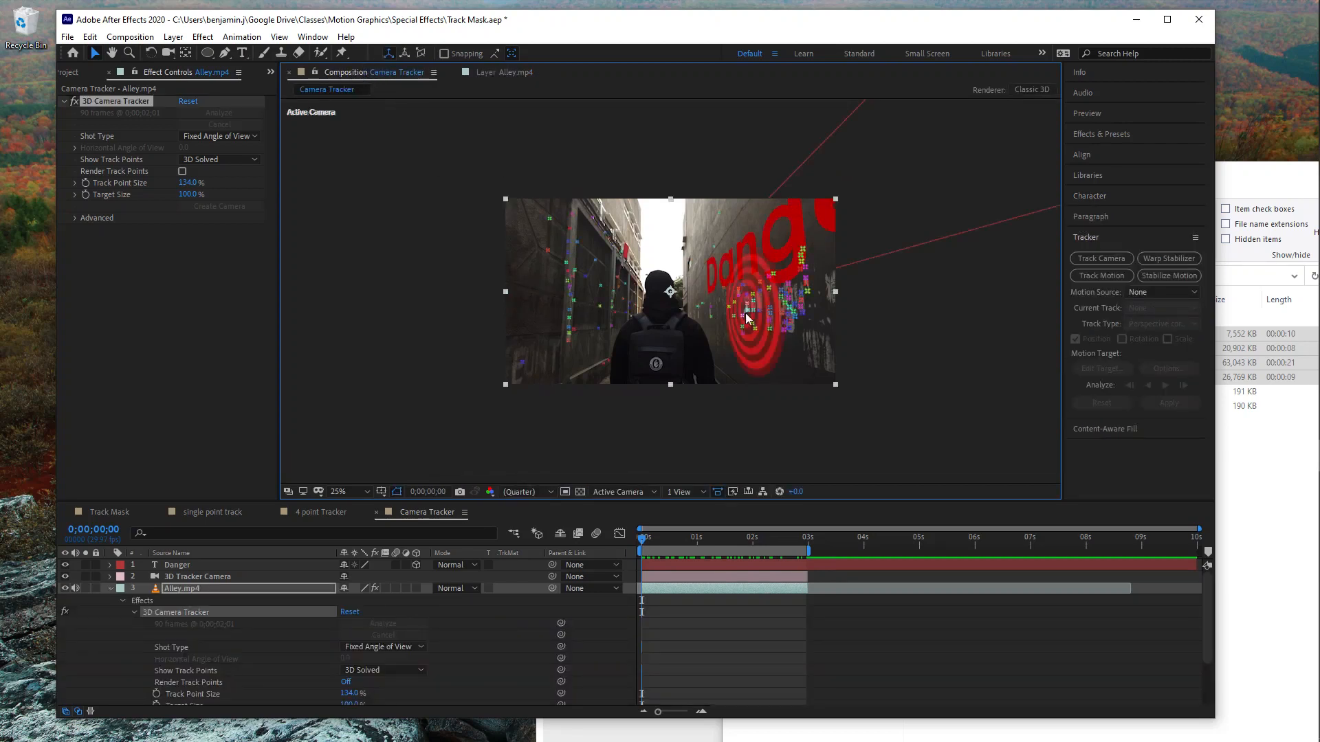
{"action": "right_click", "coordinate": [598, 291]}
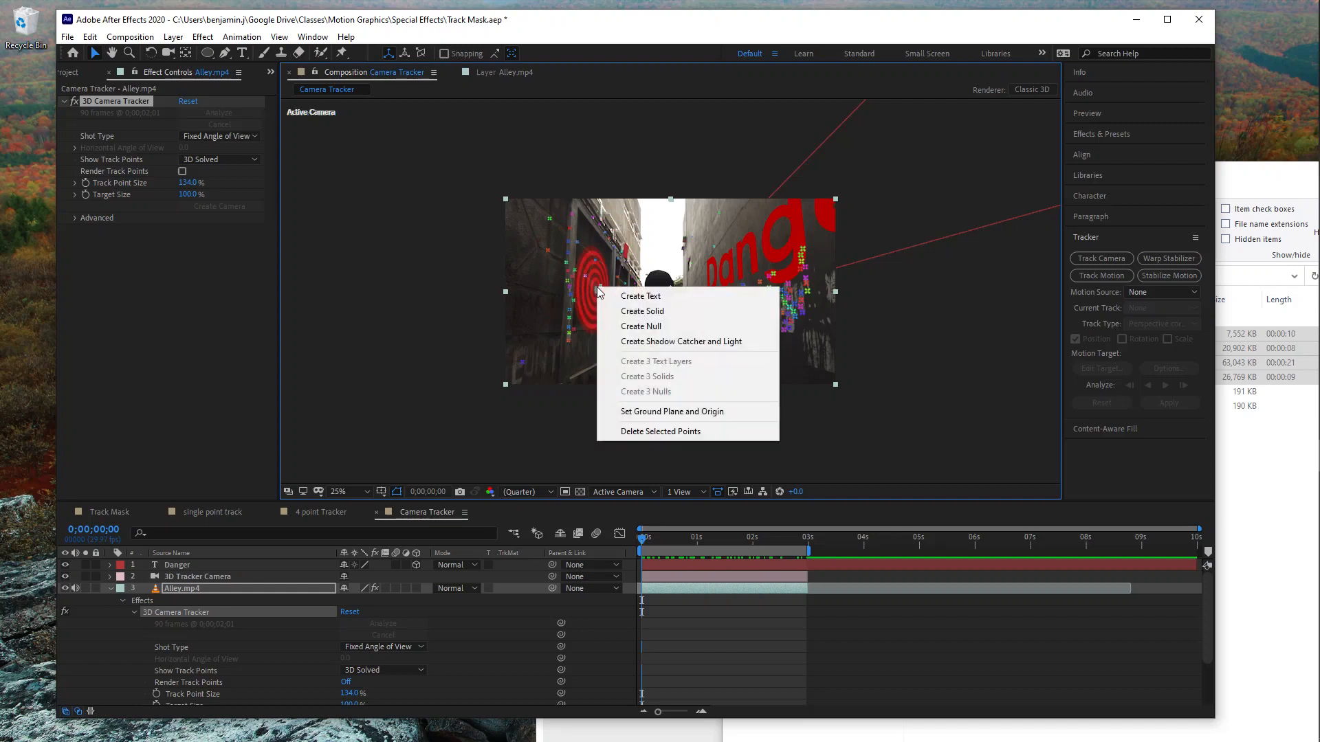
{"action": "left_click", "coordinate": [626, 311]}
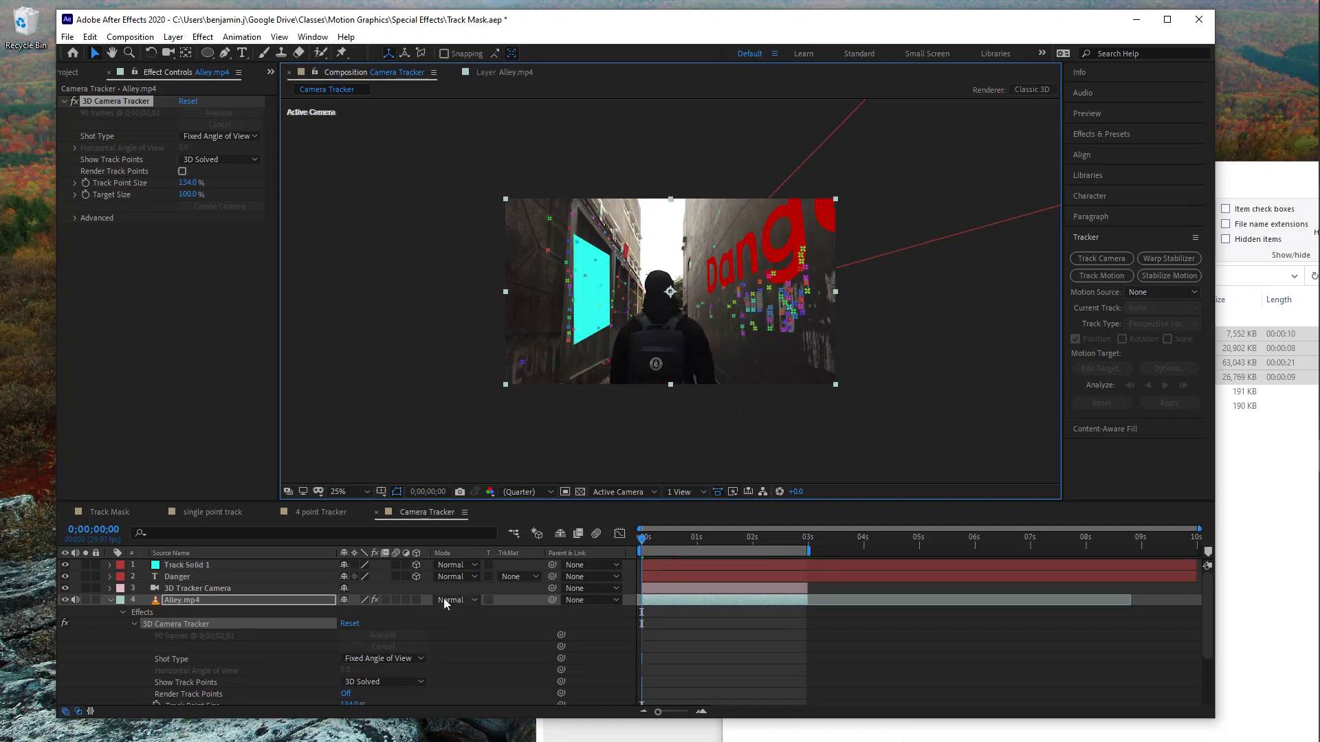
- Push Track Solid 1 back to Z position 1329.6 and adjust its X rotation to fit the alley's left wall
{"action": "left_click", "coordinate": [109, 592]}
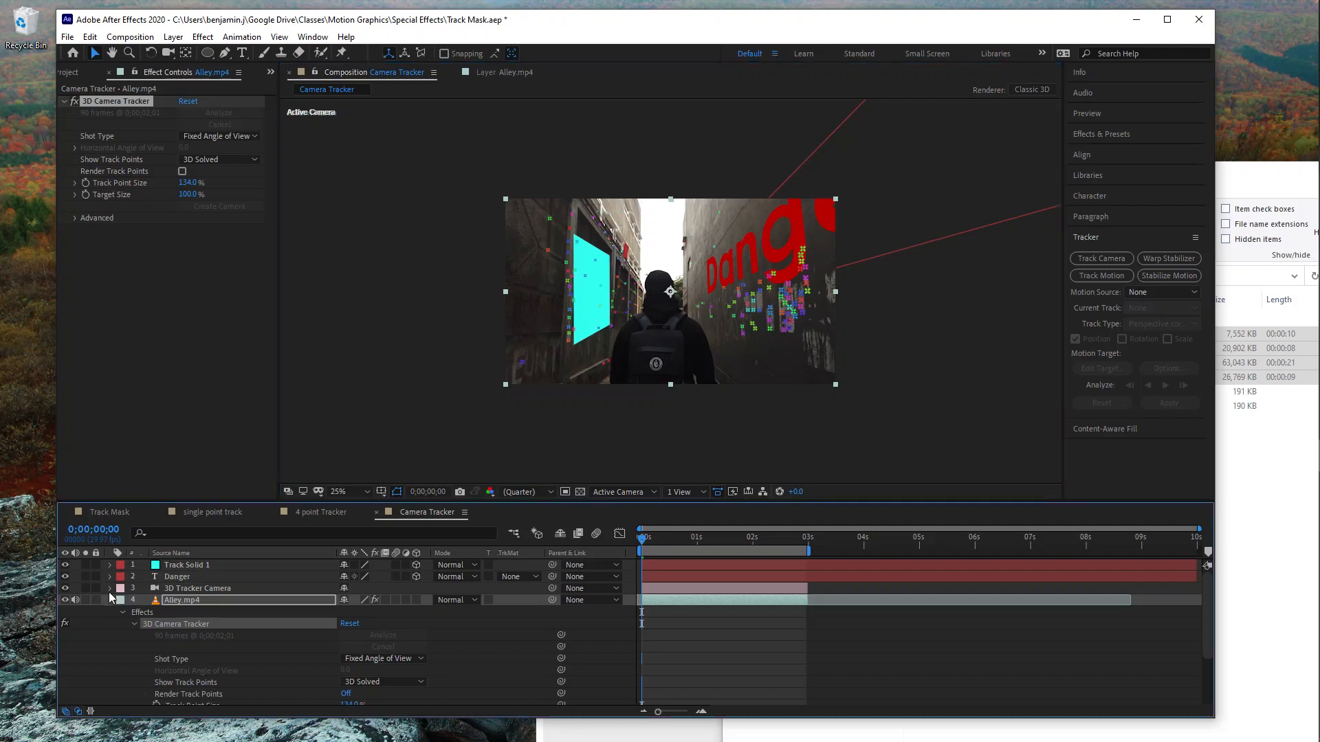
{"action": "left_click", "coordinate": [110, 600]}
{"action": "left_click", "coordinate": [110, 565]}
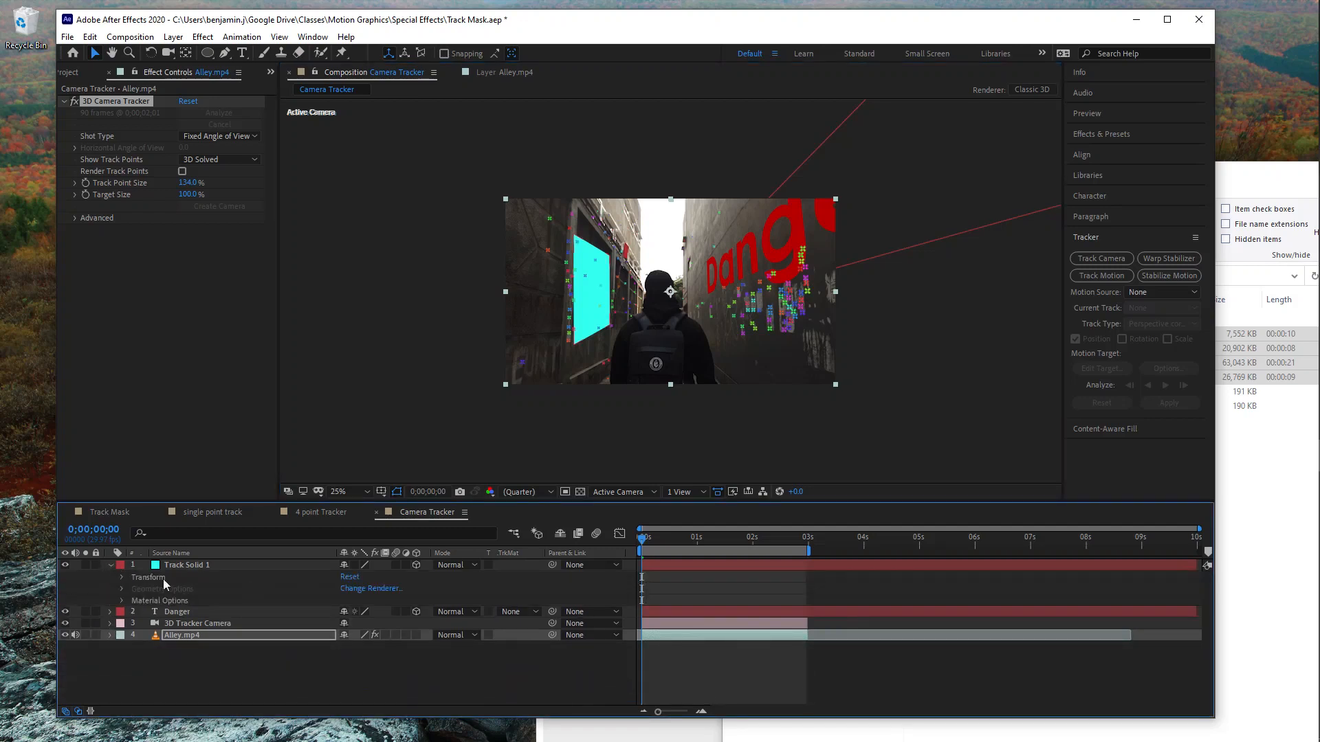
{"action": "left_click", "coordinate": [121, 577]}
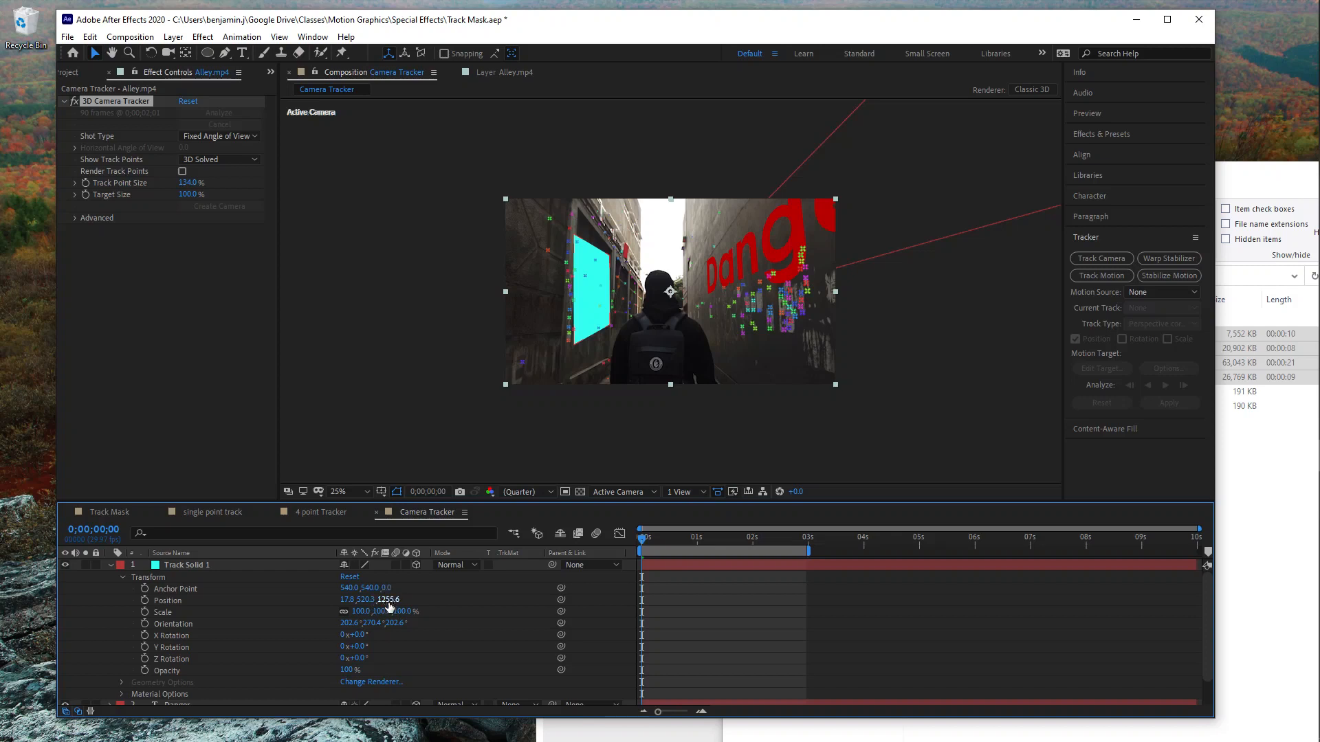
{"action": "left_click_drag", "start_coordinate": [388, 599], "coordinate": [436, 598]}
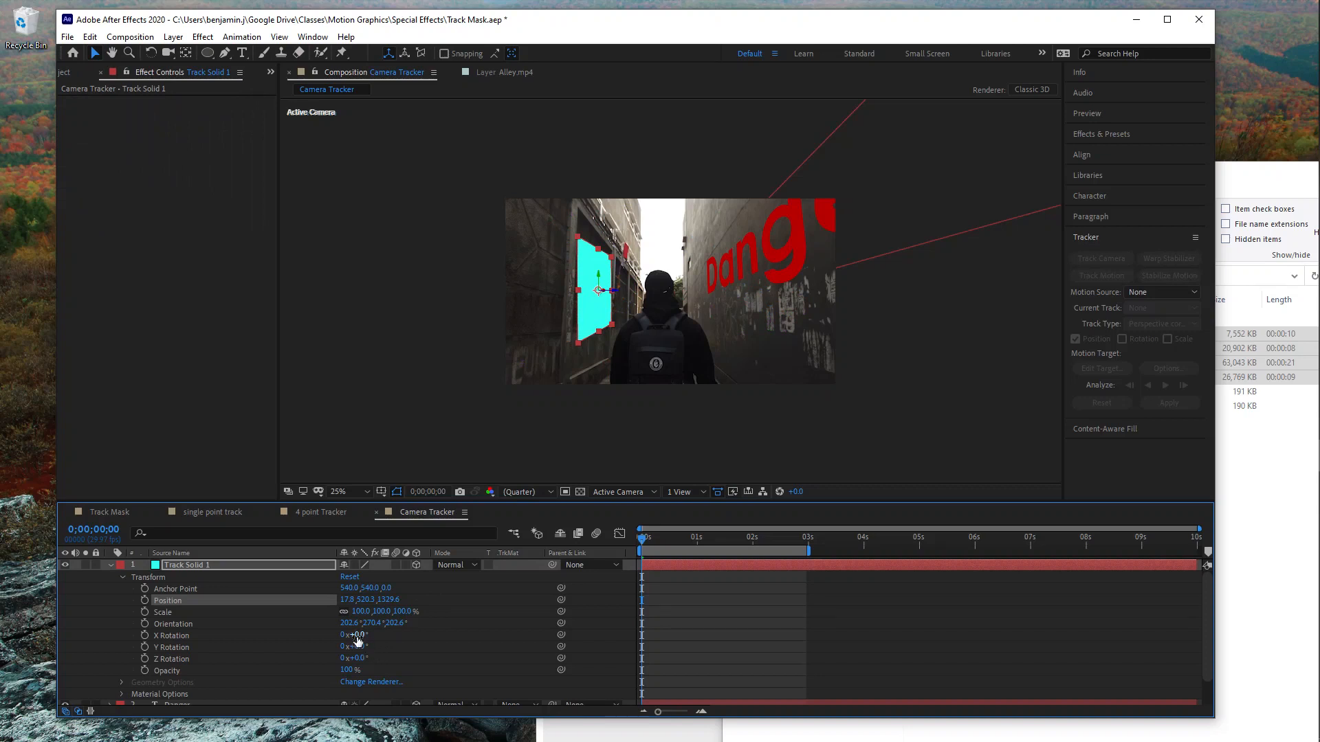
{"action": "left_click_drag", "start_coordinate": [357, 638], "coordinate": [359, 634]}
{"action": "left_click", "coordinate": [110, 566]}
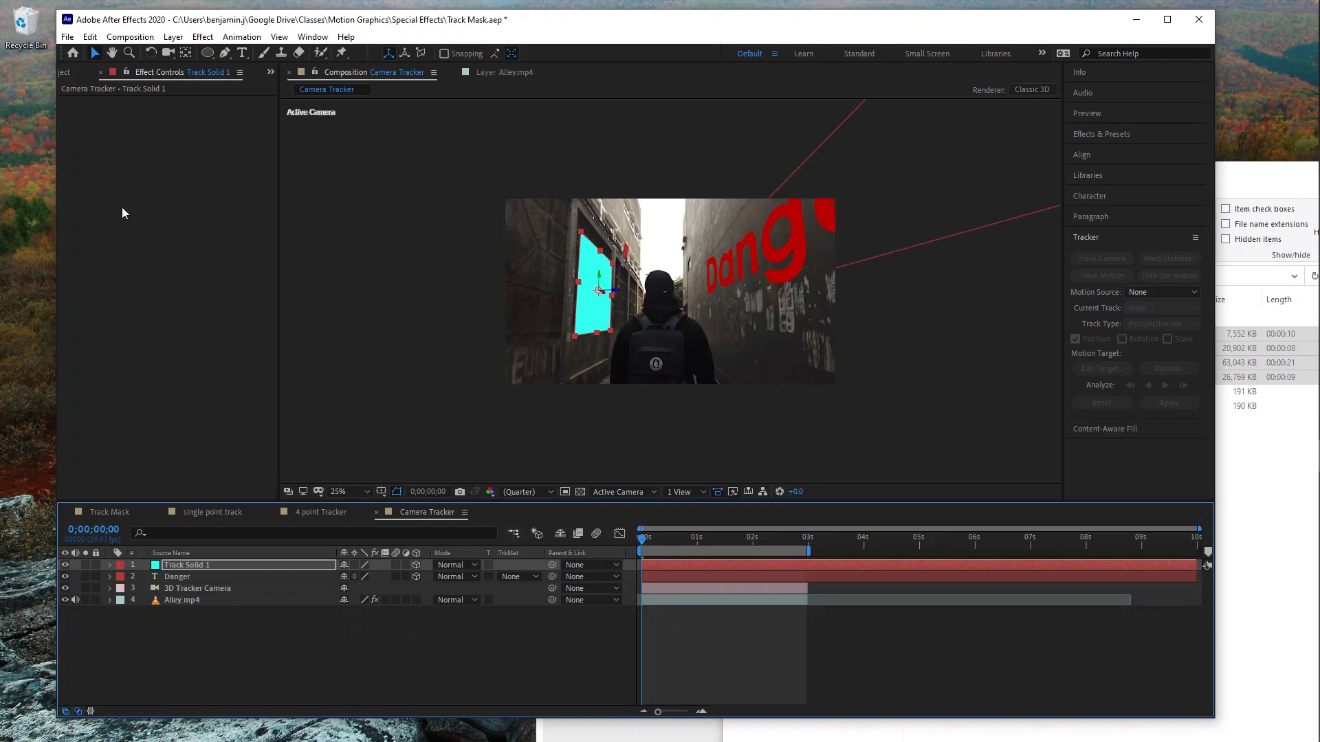
- Add Phones.mp4 directly beneath Track Solid 1 and scale it down to about 39.4% over the solid
{"action": "left_click", "coordinate": [63, 72]}
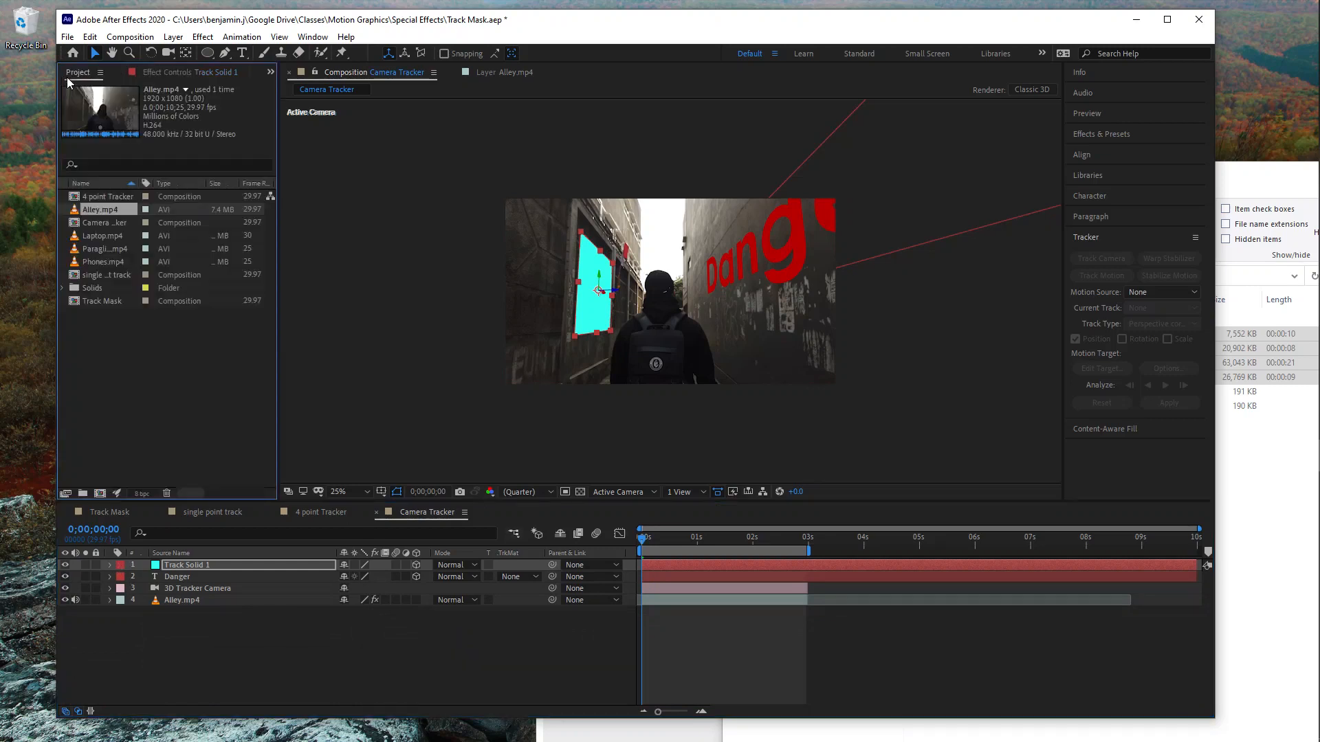
{"action": "left_click", "coordinate": [102, 249]}
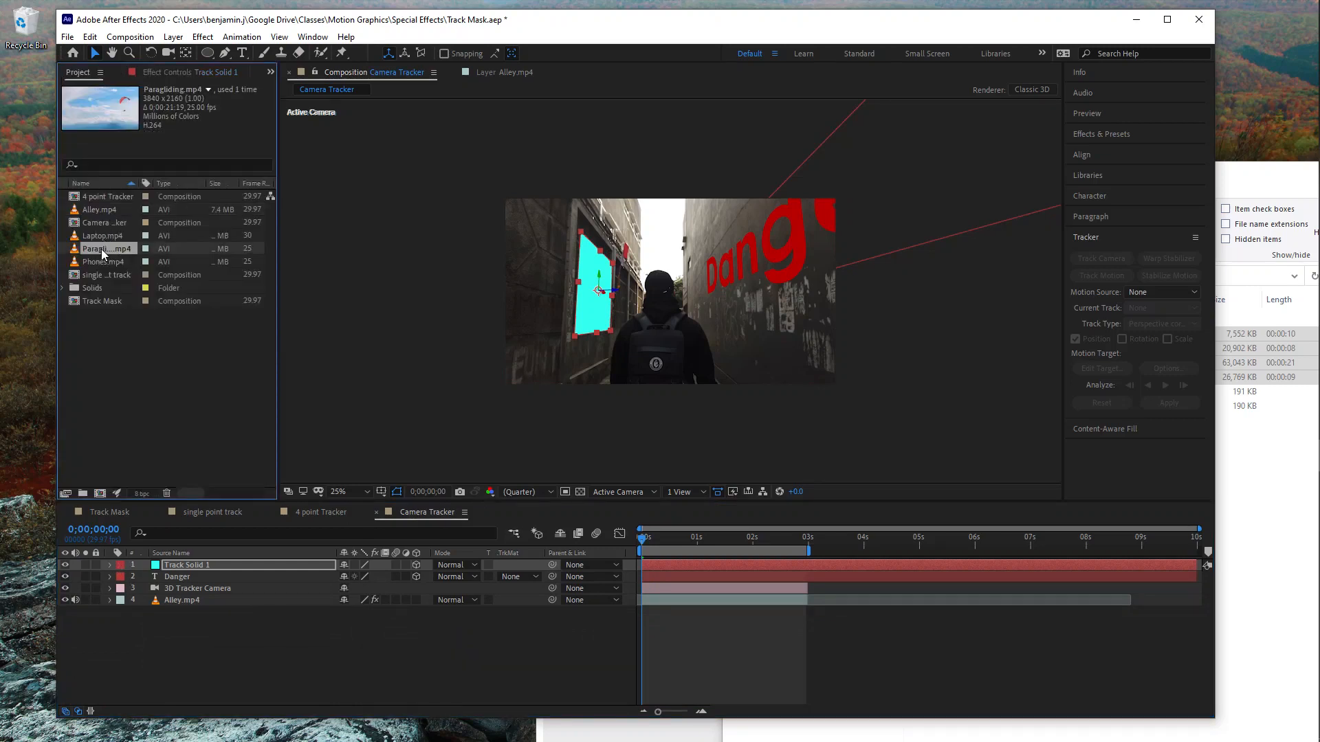
{"action": "left_click", "coordinate": [97, 257]}
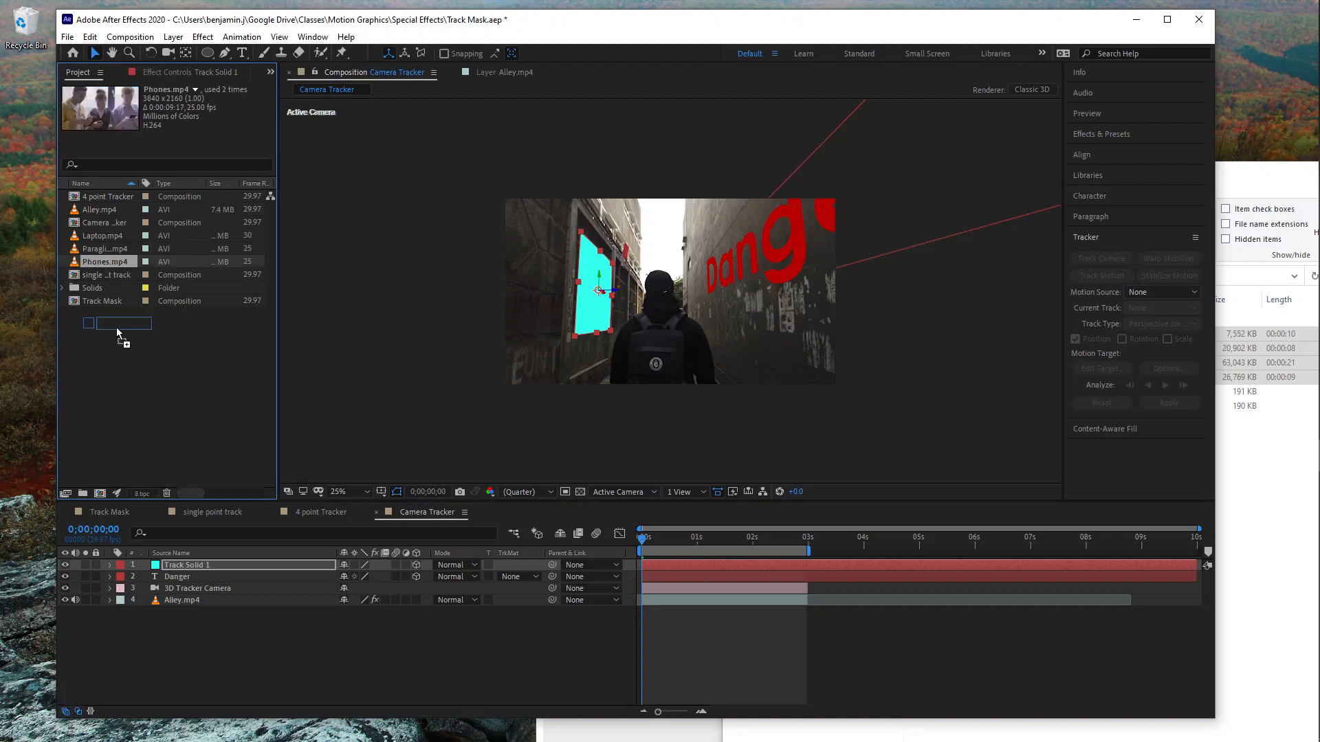
{"action": "left_click_drag", "start_coordinate": [188, 534], "coordinate": [193, 570]}
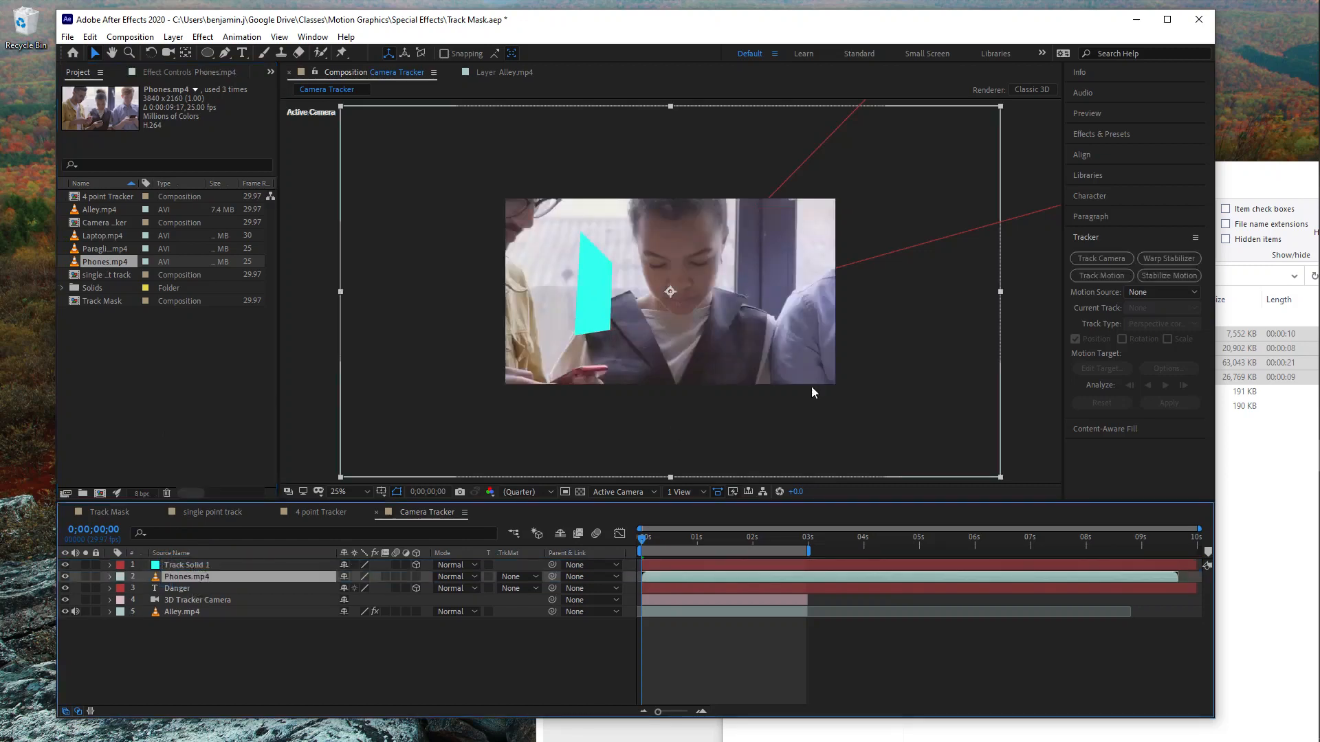
{"action": "left_click_drag", "start_coordinate": [1000, 473], "coordinate": [753, 359]}
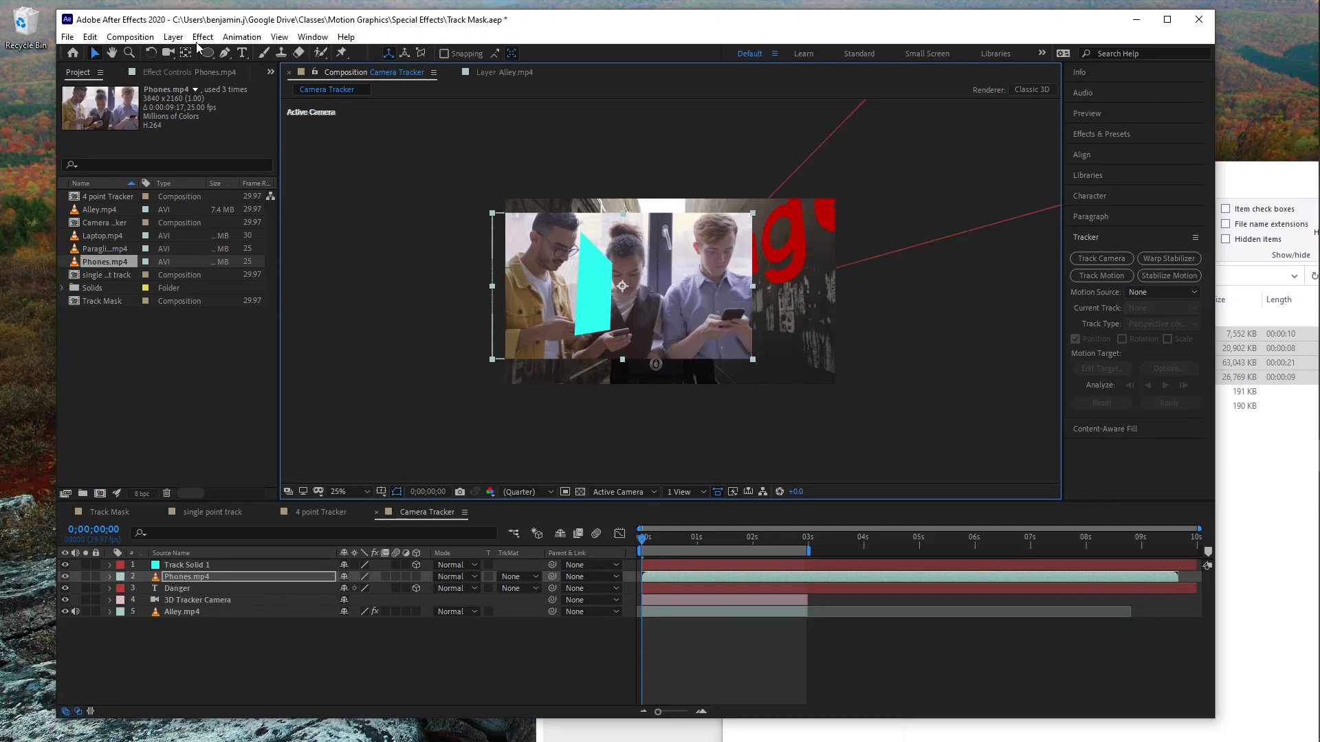
- Apply an Alpha Matte to Phones.mp4 using Track Solid 1 and check the result at 0;00;00;22
{"action": "left_click", "coordinate": [173, 38]}
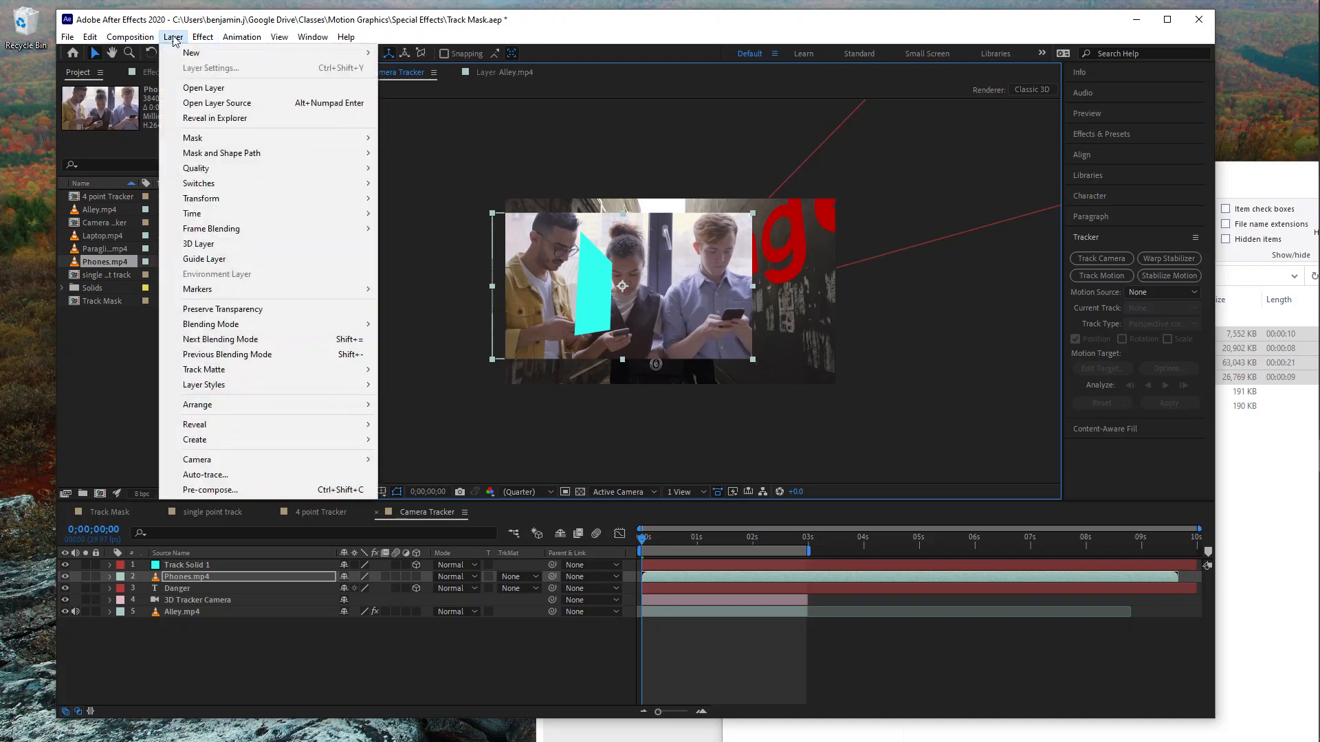
{"action": "mouse_move", "coordinate": [234, 371]}
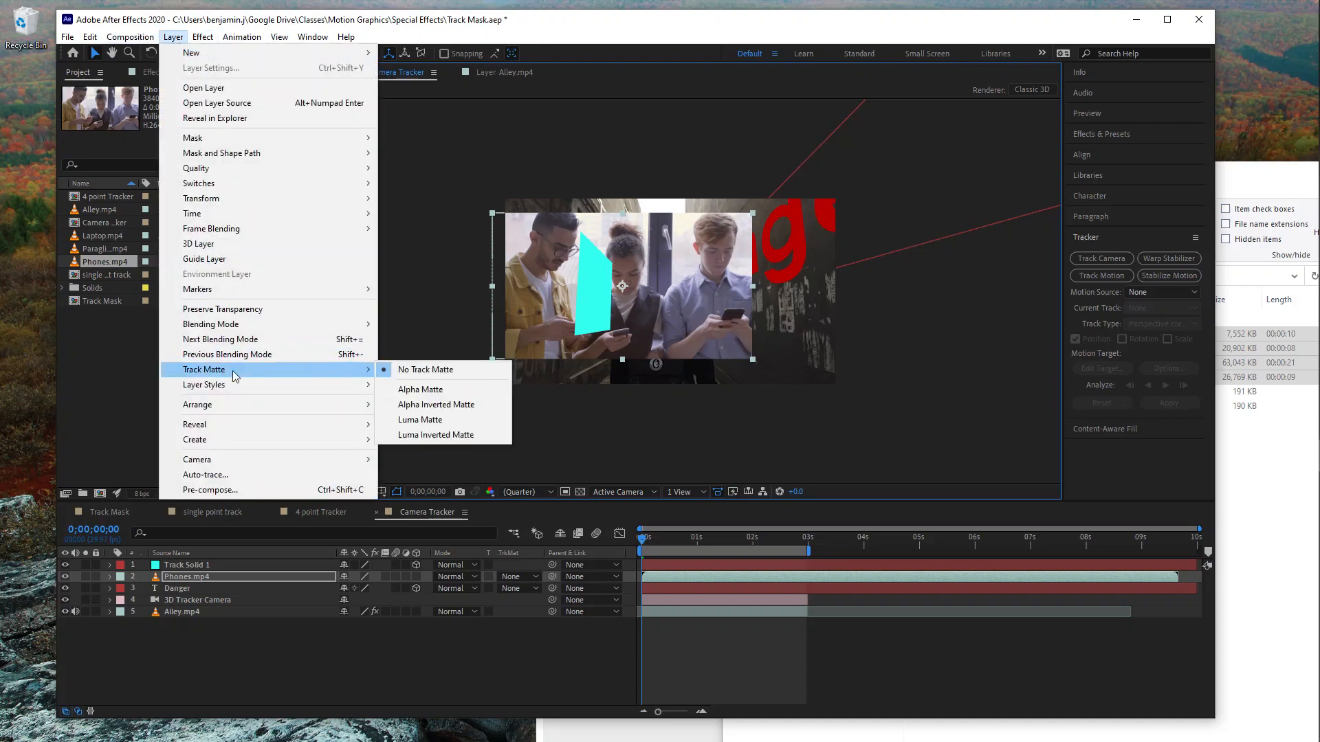
{"action": "left_click", "coordinate": [434, 392]}
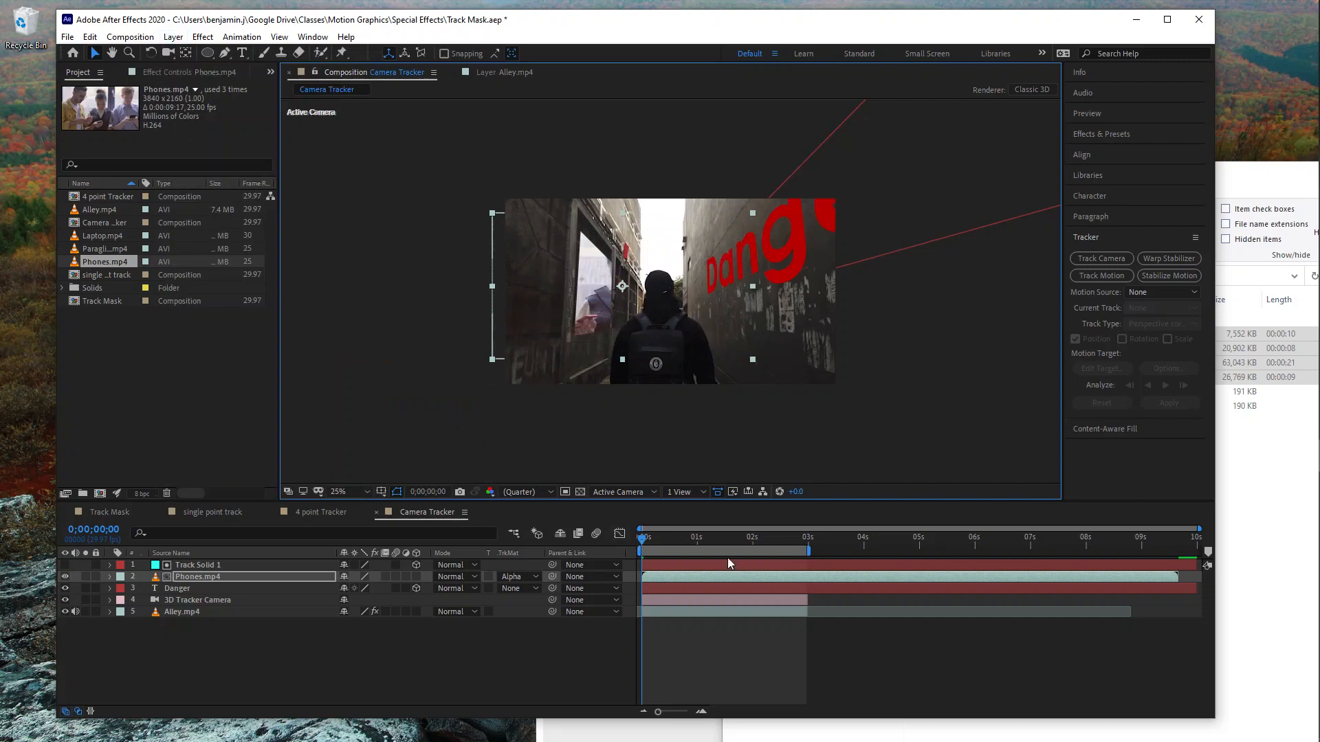
{"action": "left_click_drag", "start_coordinate": [635, 537], "coordinate": [685, 545]}
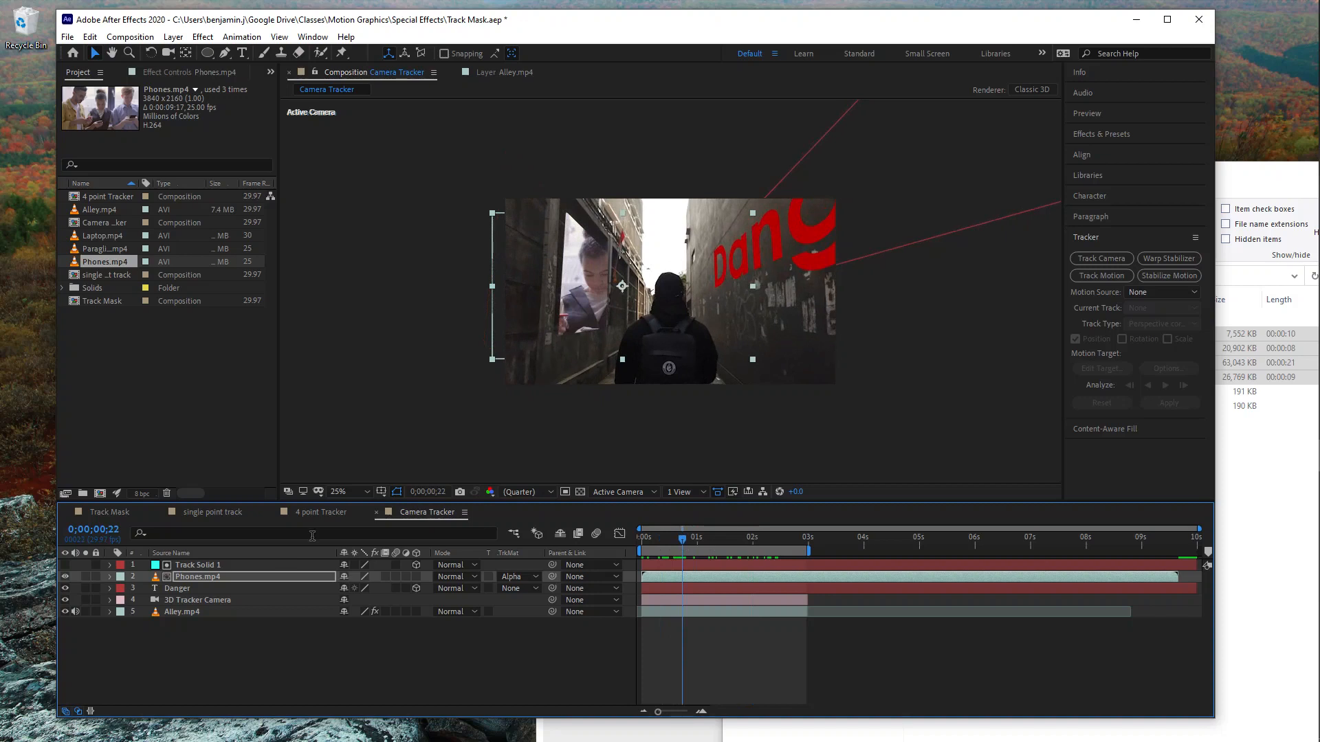
- Make Phones.mp4 a 3D layer, scale it to 21.4%, set X rotation to -7°, and adjust Y and Z rotation to match the wall's perspective
{"action": "left_click", "coordinate": [417, 588]}
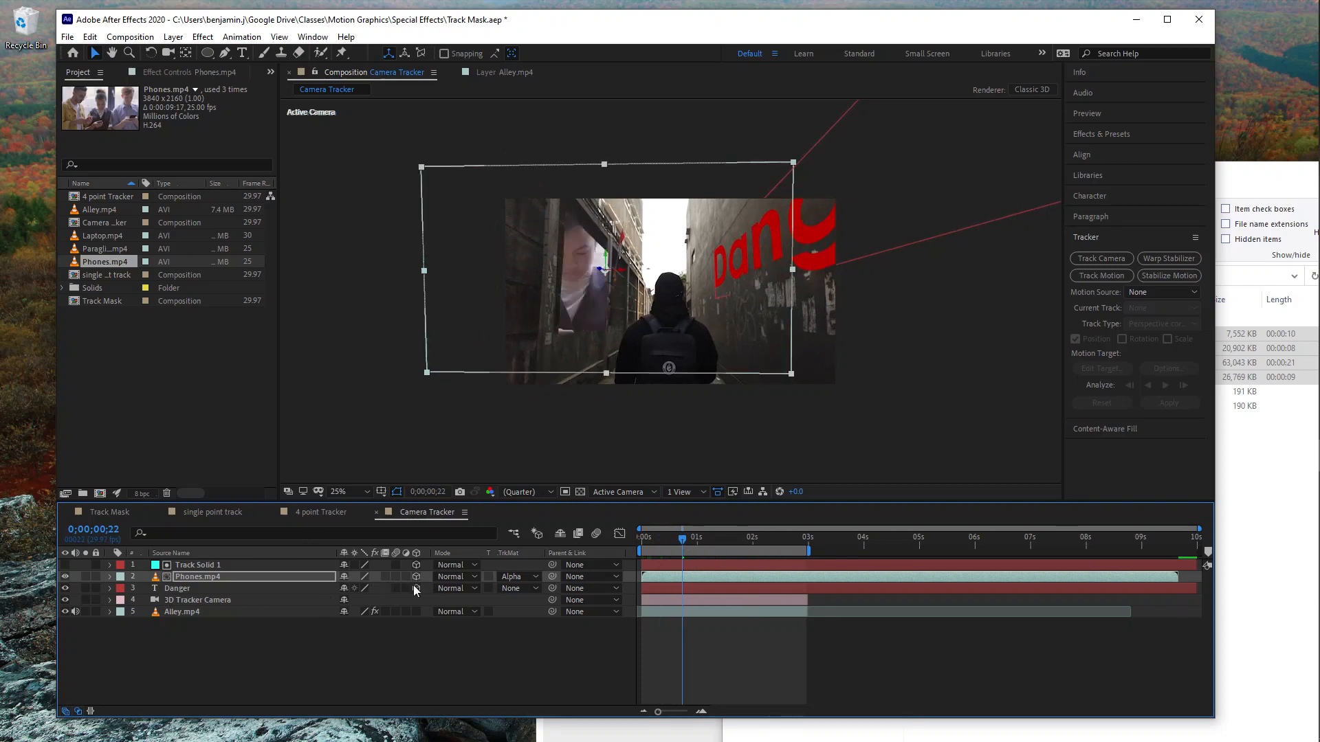
{"action": "left_click", "coordinate": [110, 578]}
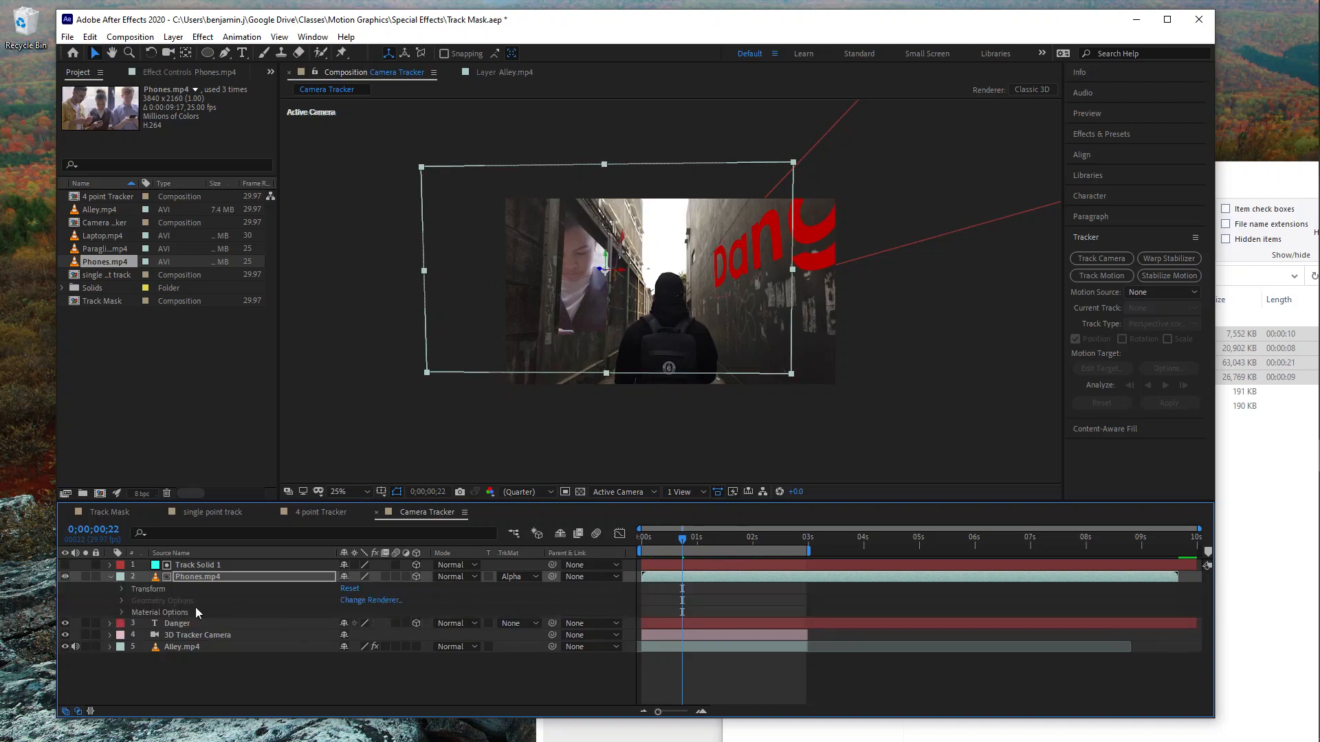
{"action": "left_click", "coordinate": [123, 588]}
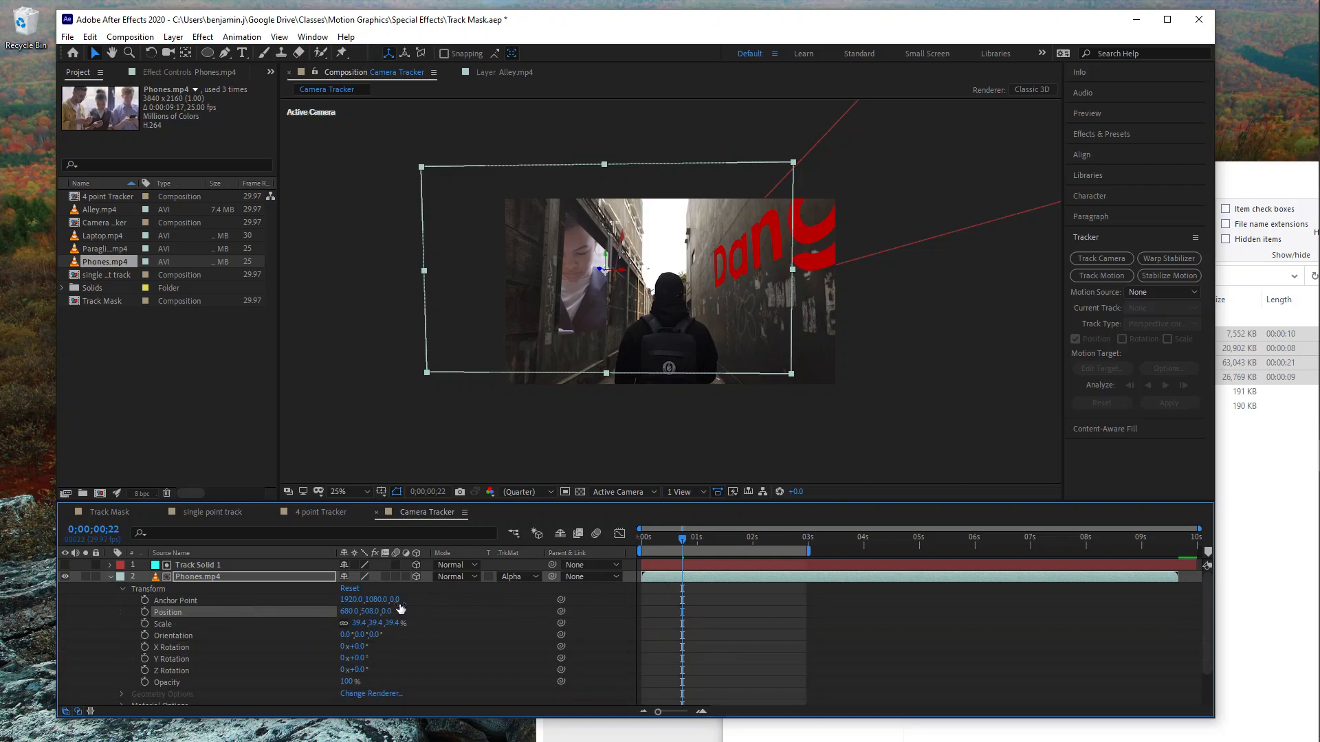
{"action": "left_click_drag", "start_coordinate": [359, 647], "coordinate": [310, 661]}
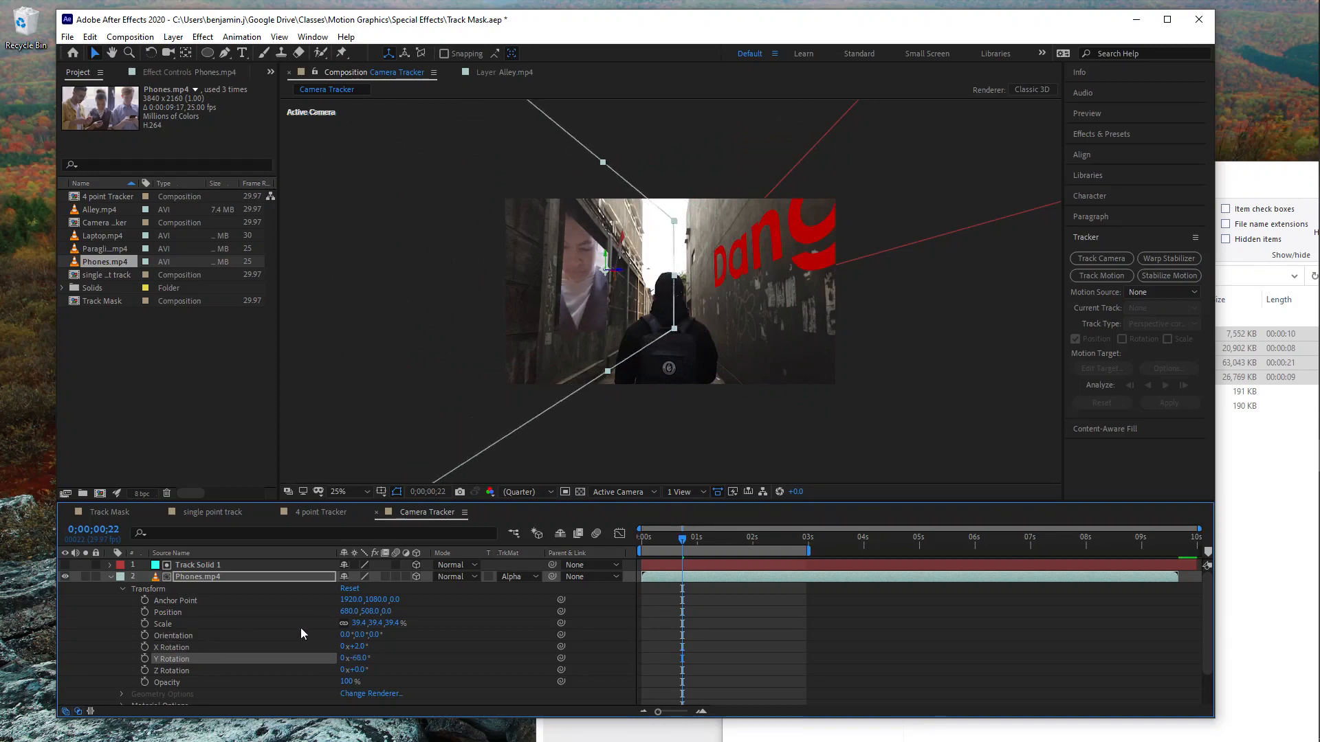
{"action": "left_click_drag", "start_coordinate": [358, 623], "coordinate": [345, 621]}
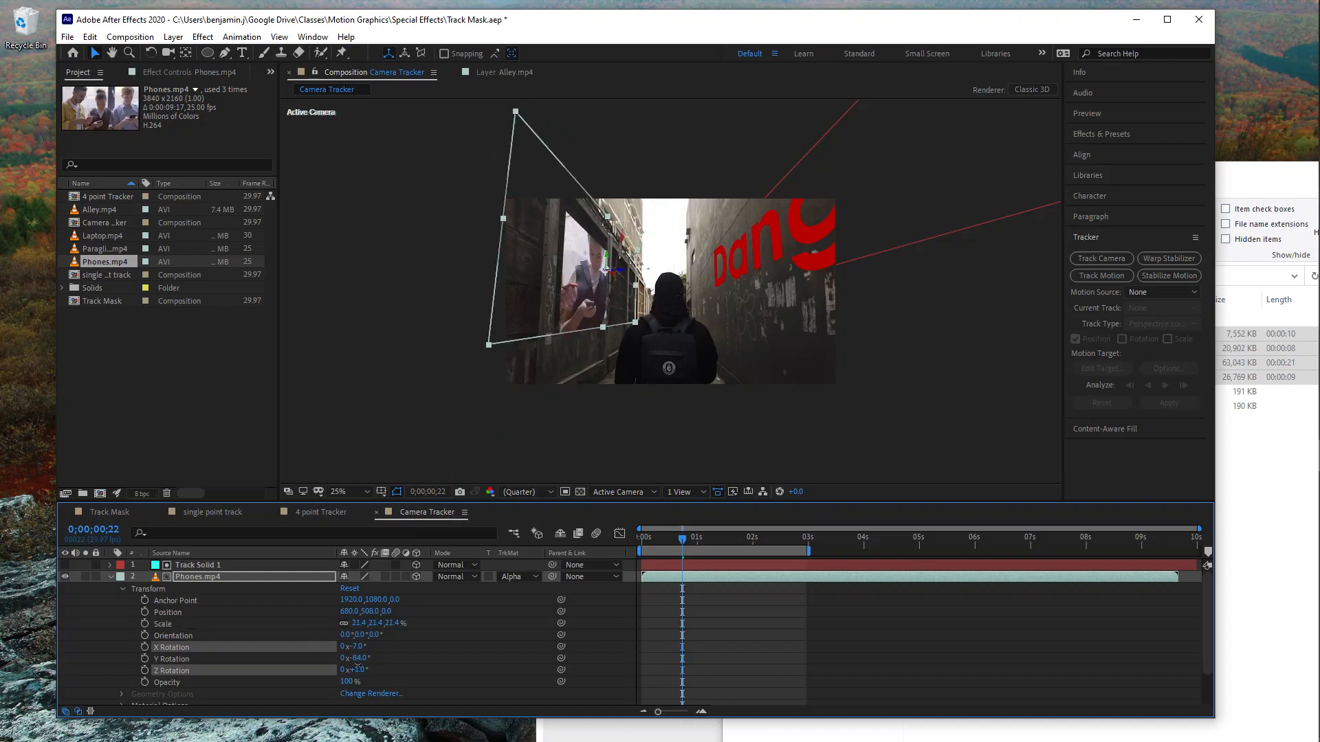
{"action": "left_click_drag", "start_coordinate": [357, 671], "coordinate": [361, 670]}
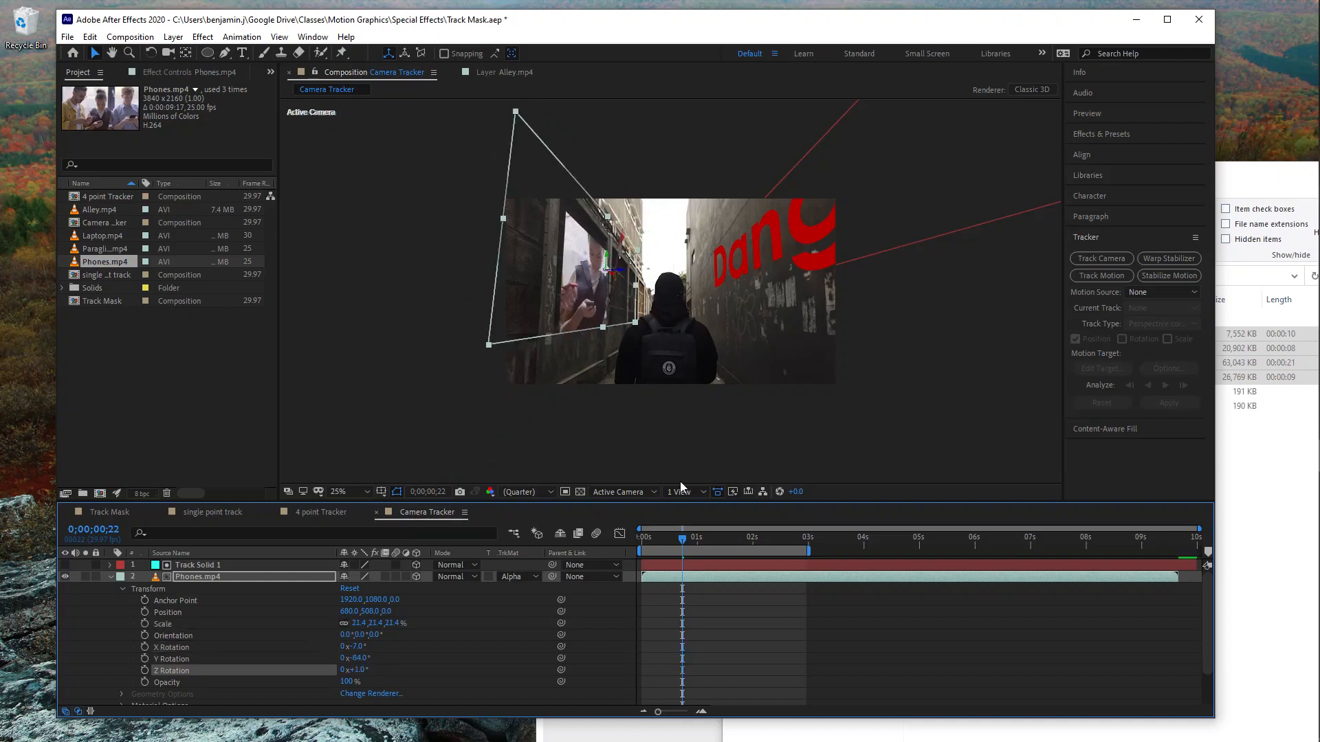
- Trim the end of all layers in the Camera Tracker composition at 0;00;02;28
{"action": "left_click", "coordinate": [696, 455]}
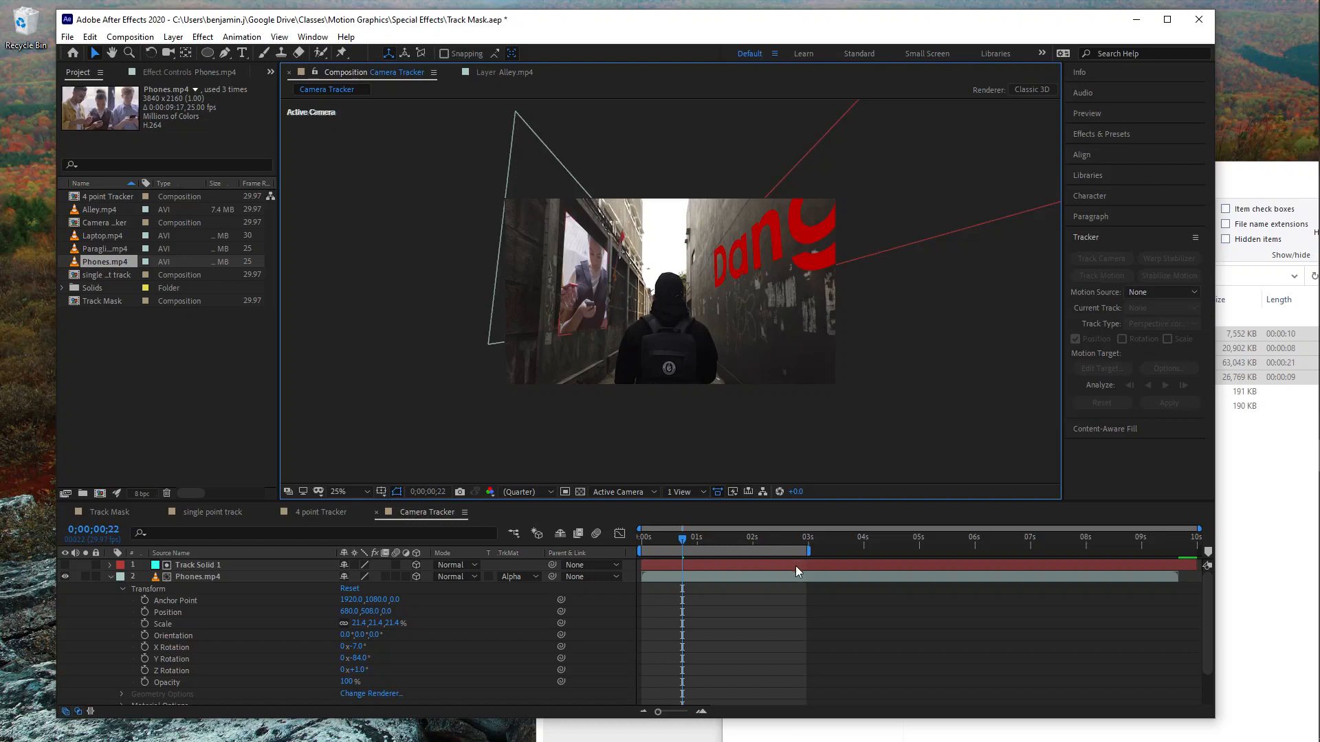
{"action": "left_click", "coordinate": [796, 566]}
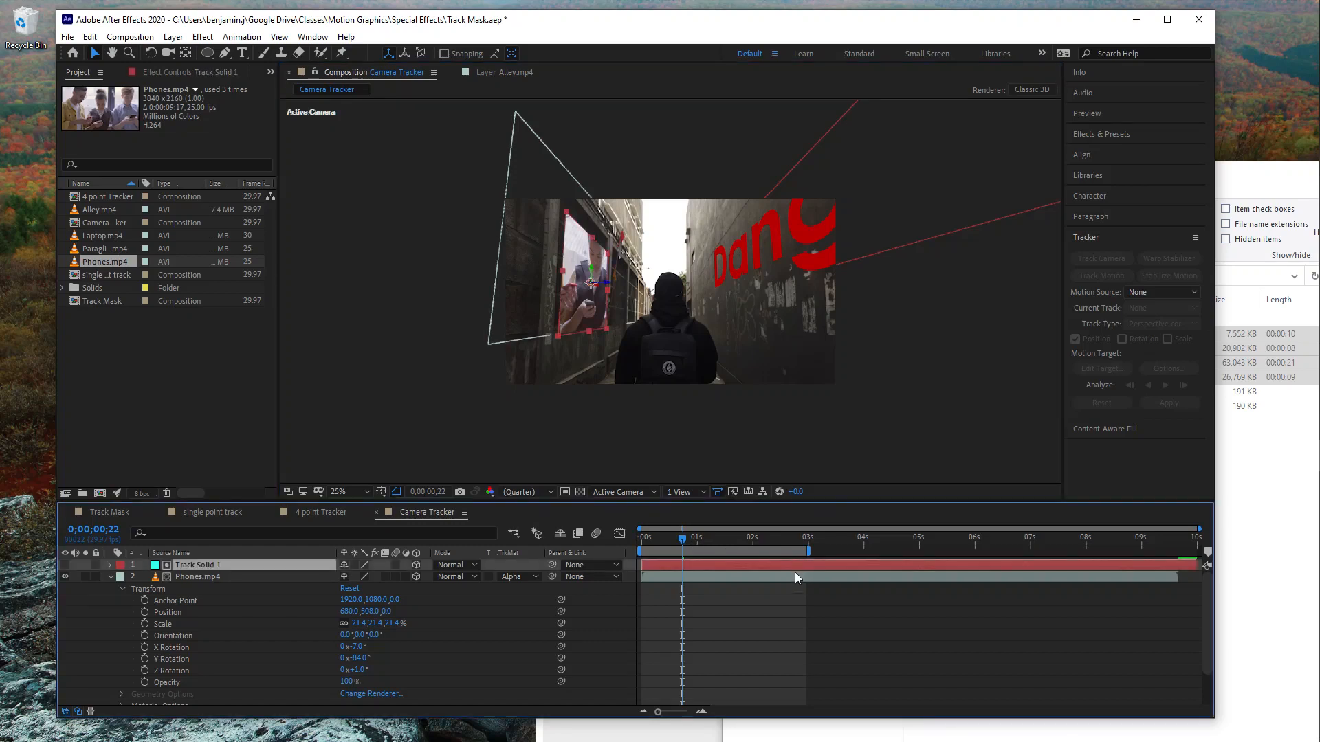
{"action": "left_click", "coordinate": [795, 573], "text": "shift"}
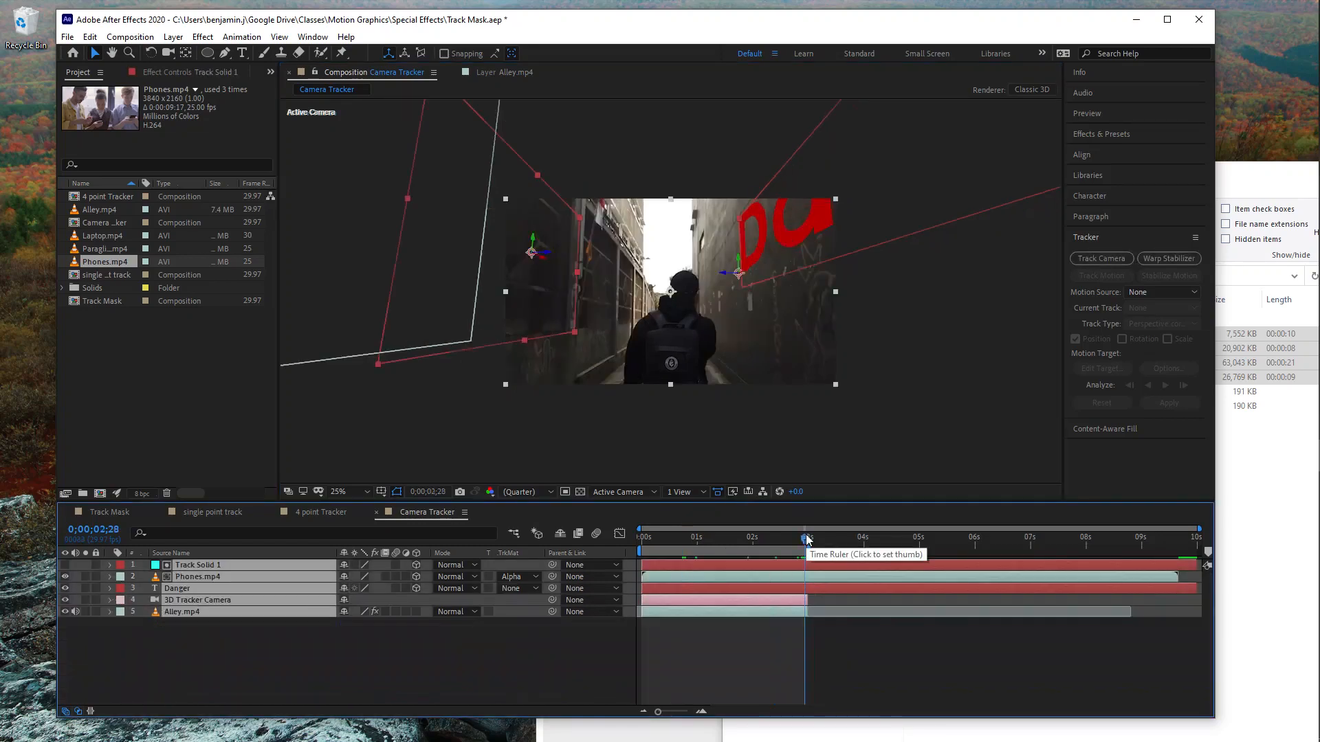
{"action": "key", "text": "alt+]"}
- Deselect all layers and preview the Camera Tracker composition from the first frame
{"action": "left_click_drag", "start_coordinate": [808, 538], "coordinate": [627, 552]}
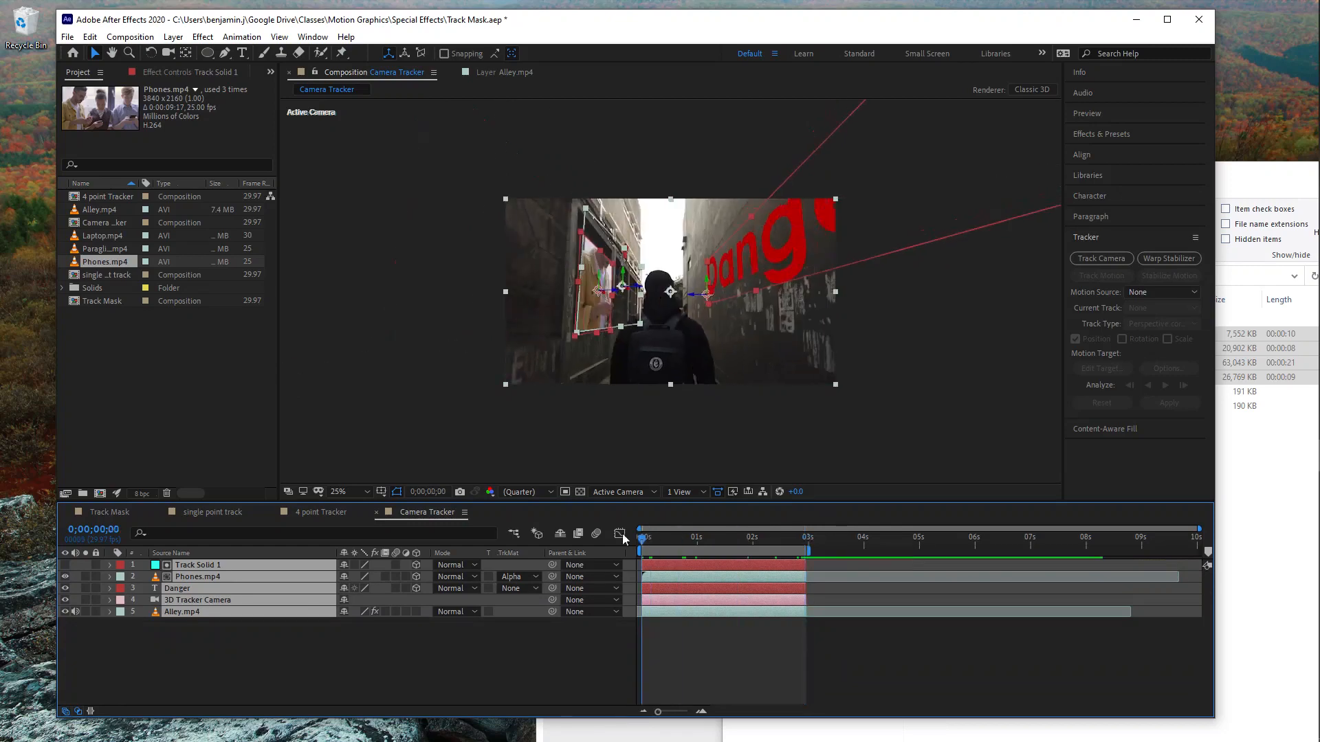
{"action": "key", "text": "ctrl+shift+a"}
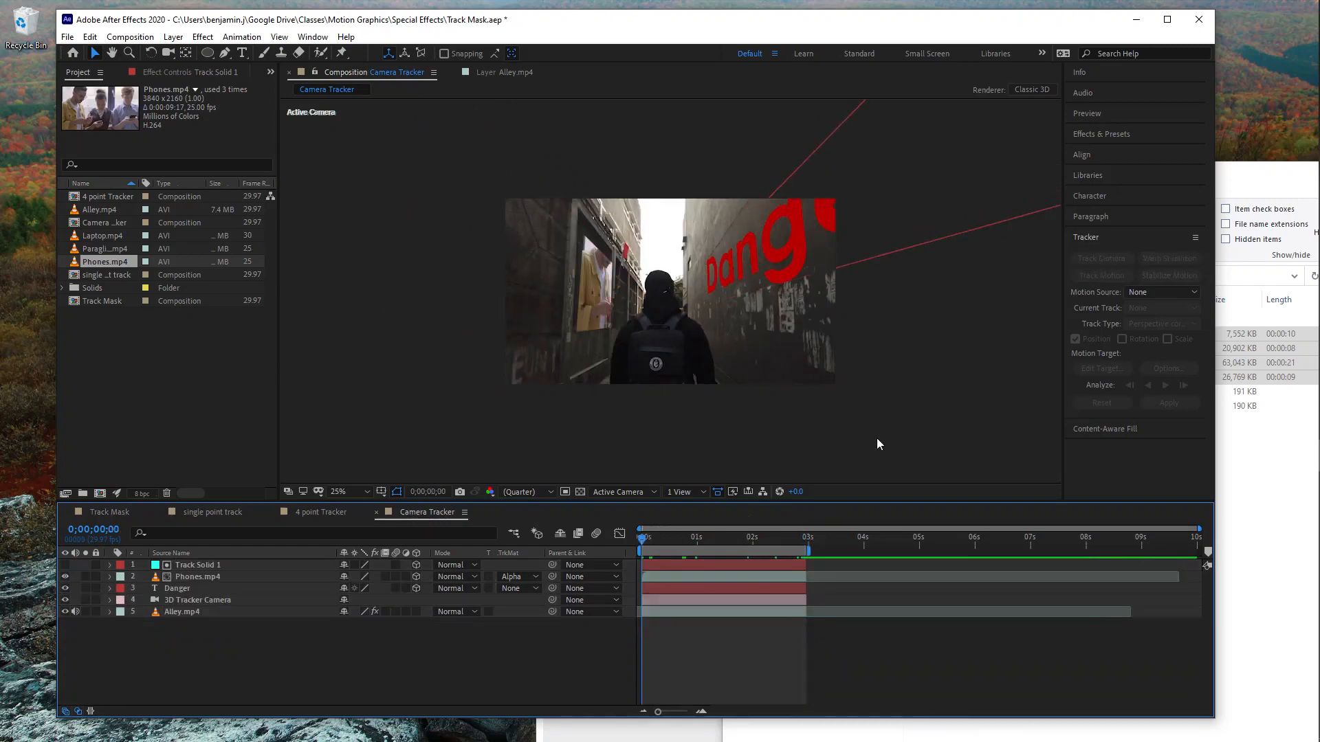
{"action": "key", "text": "space"}
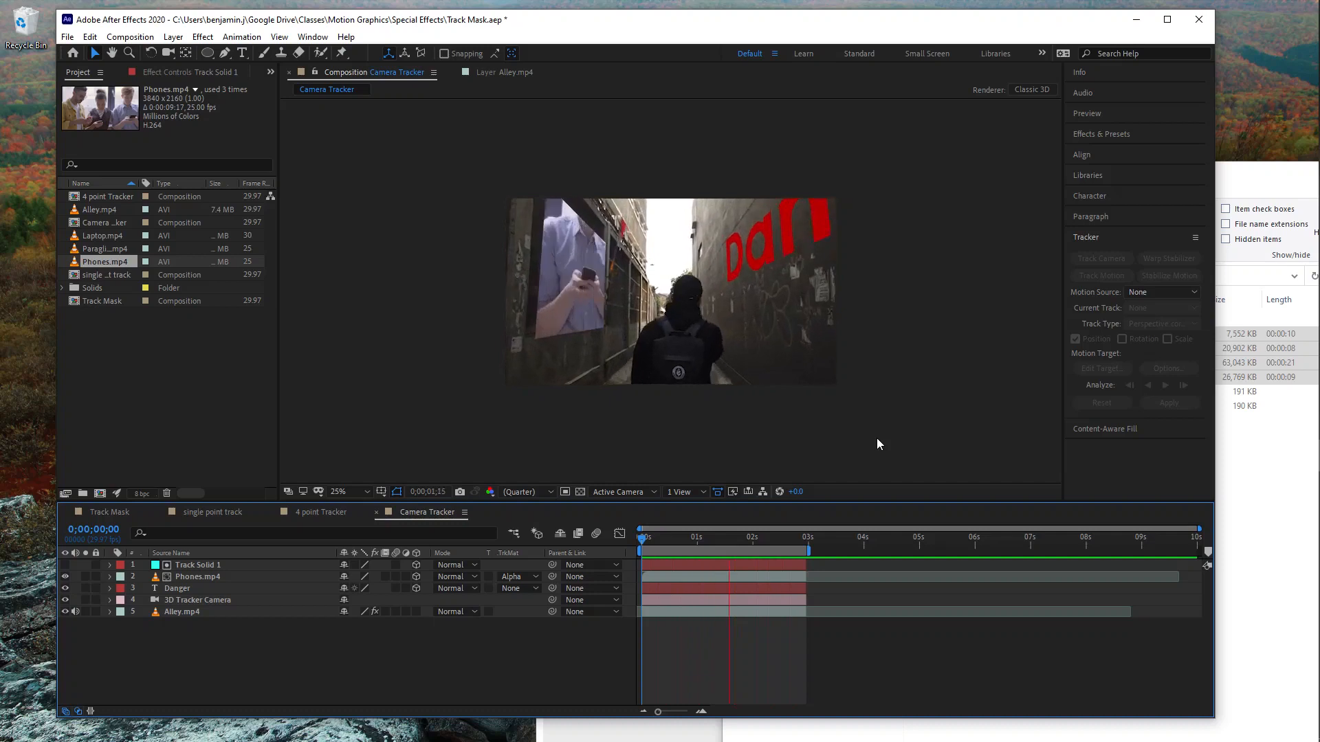
{"action": "key", "text": "space"}
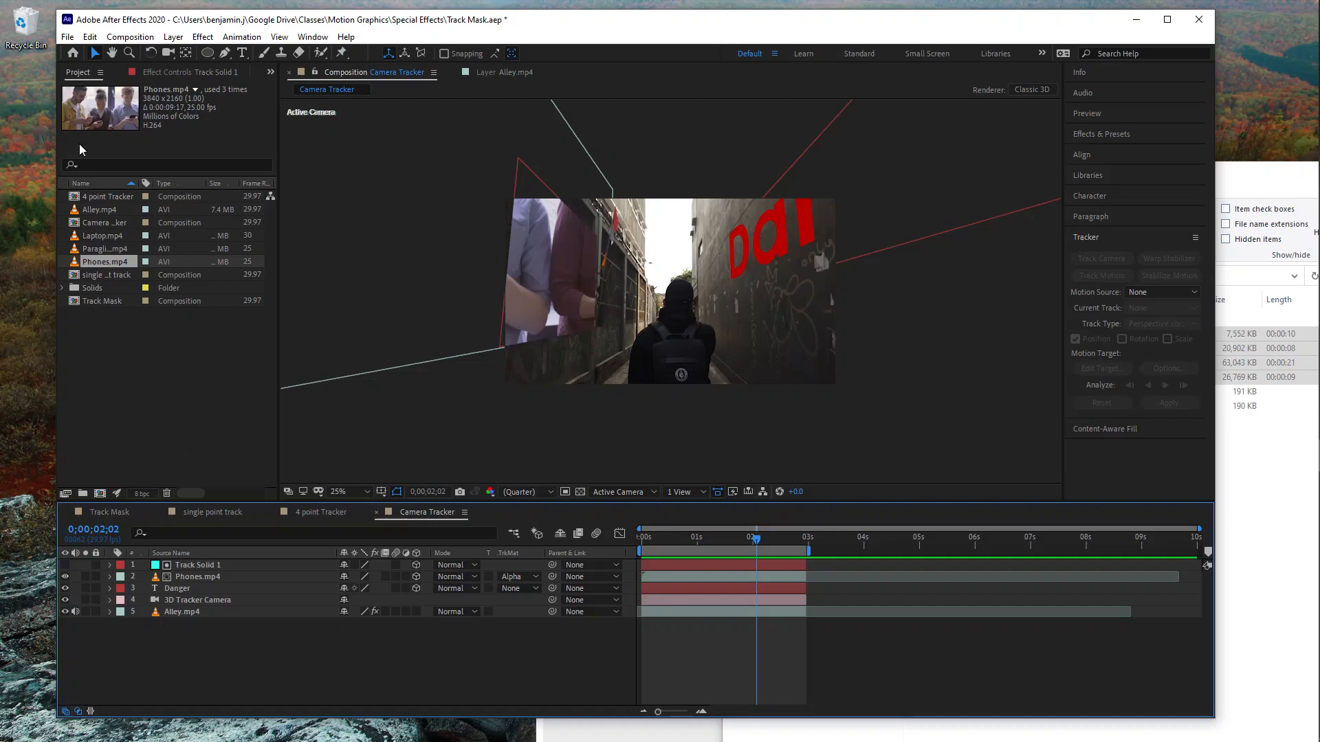
- Create a new composition named Main Comp
{"action": "left_click", "coordinate": [130, 37]}
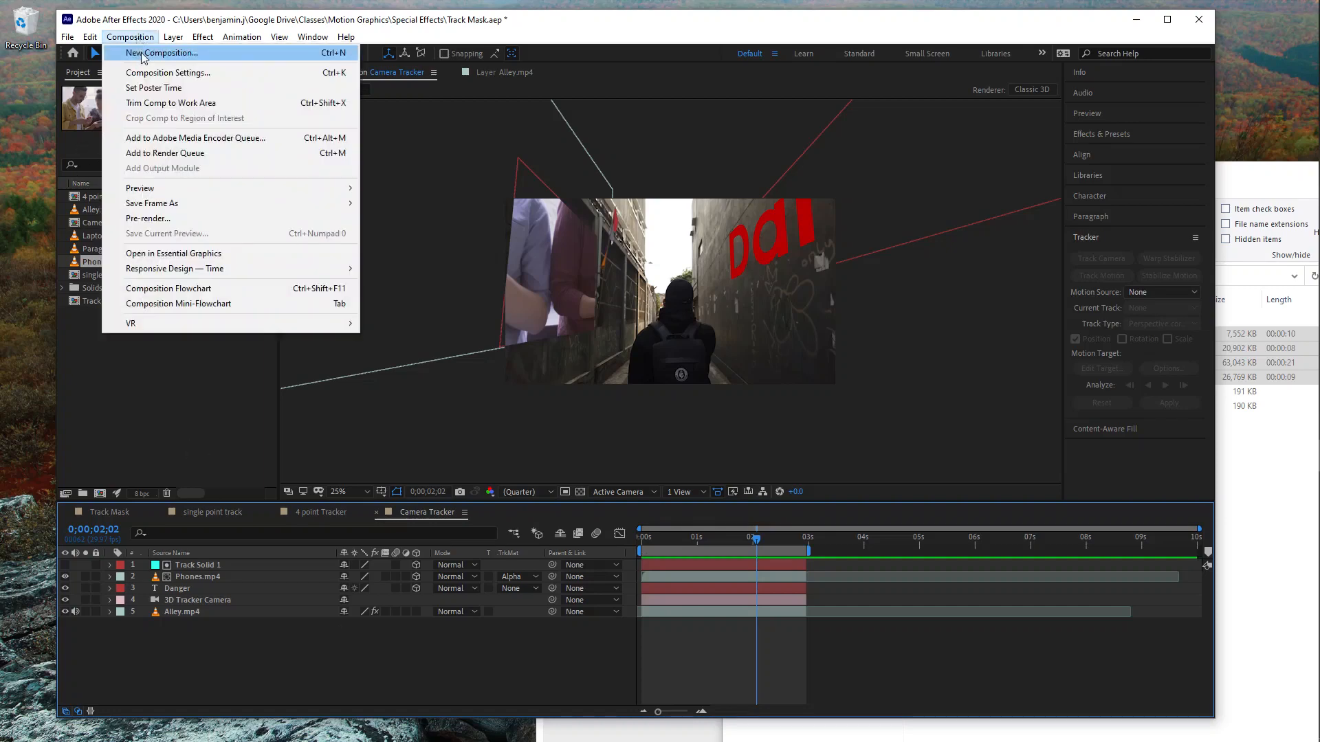
{"action": "left_click", "coordinate": [146, 51]}
{"action": "type", "text": "Main Comp"}
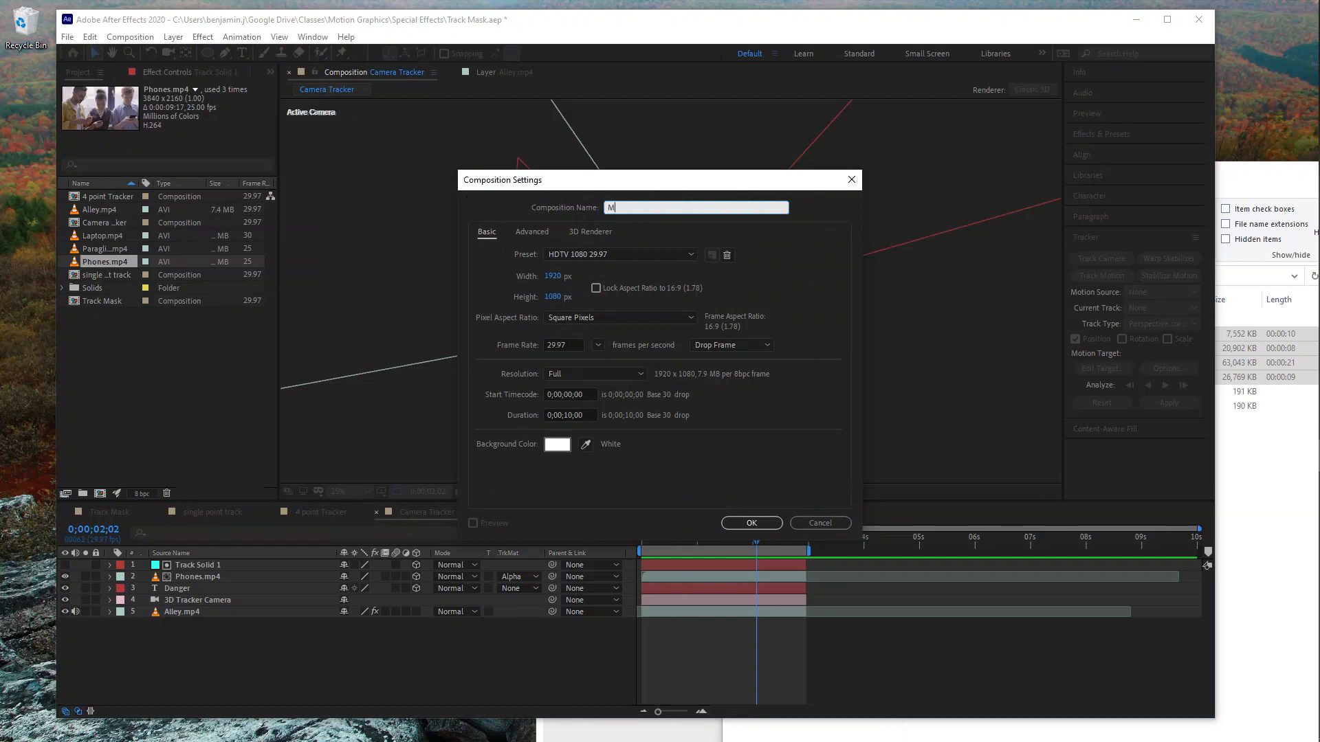
{"action": "key", "text": "Return"}
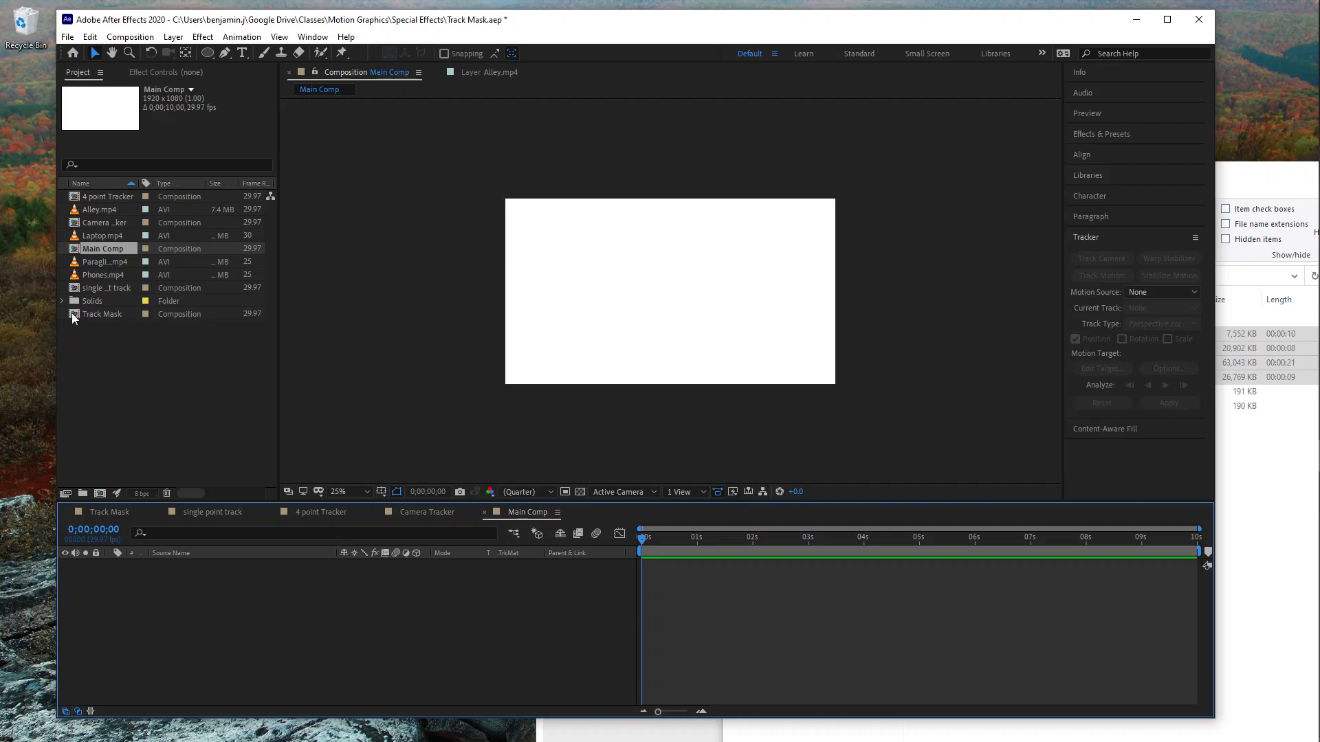
- Add the Track Mask composition to Main Comp and trim its end at 0;00;02;01
{"action": "left_click_drag", "start_coordinate": [72, 317], "coordinate": [642, 486]}
{"action": "left_click_drag", "start_coordinate": [652, 303], "coordinate": [660, 299]}
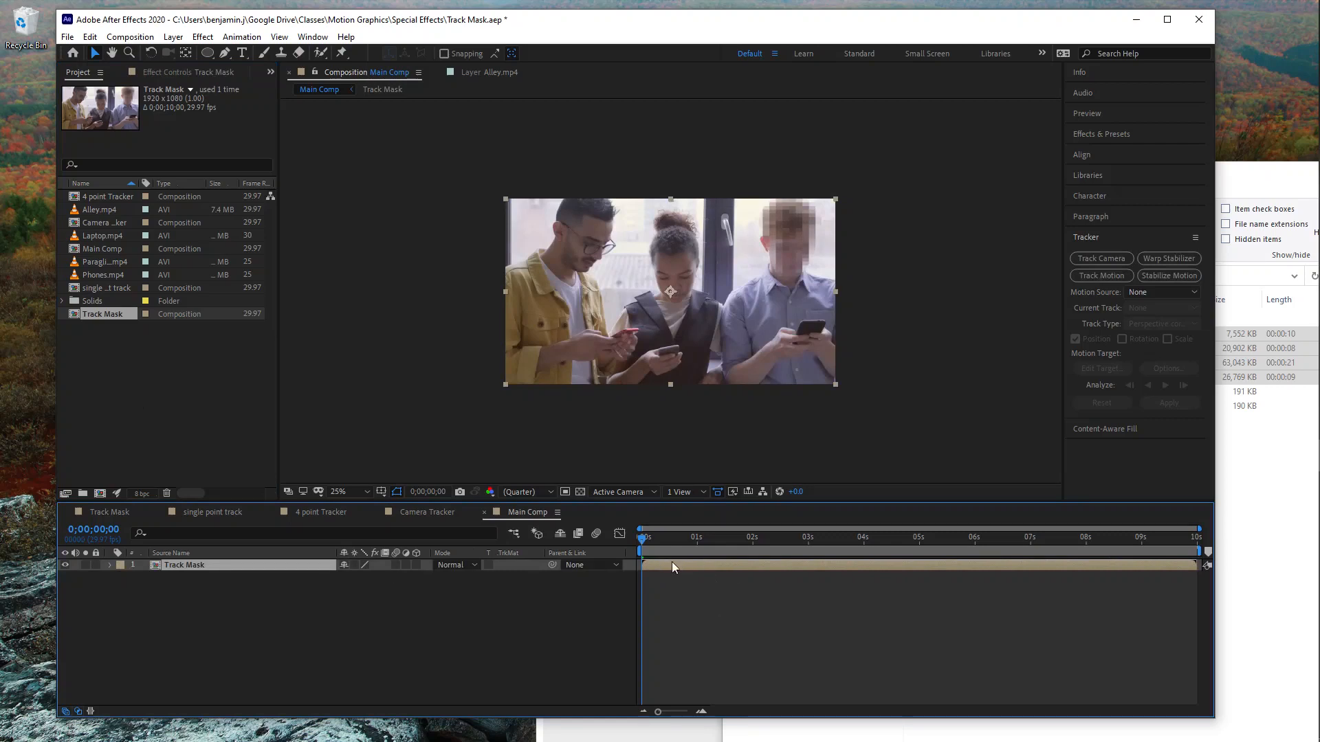
{"action": "left_click_drag", "start_coordinate": [645, 539], "coordinate": [757, 541]}
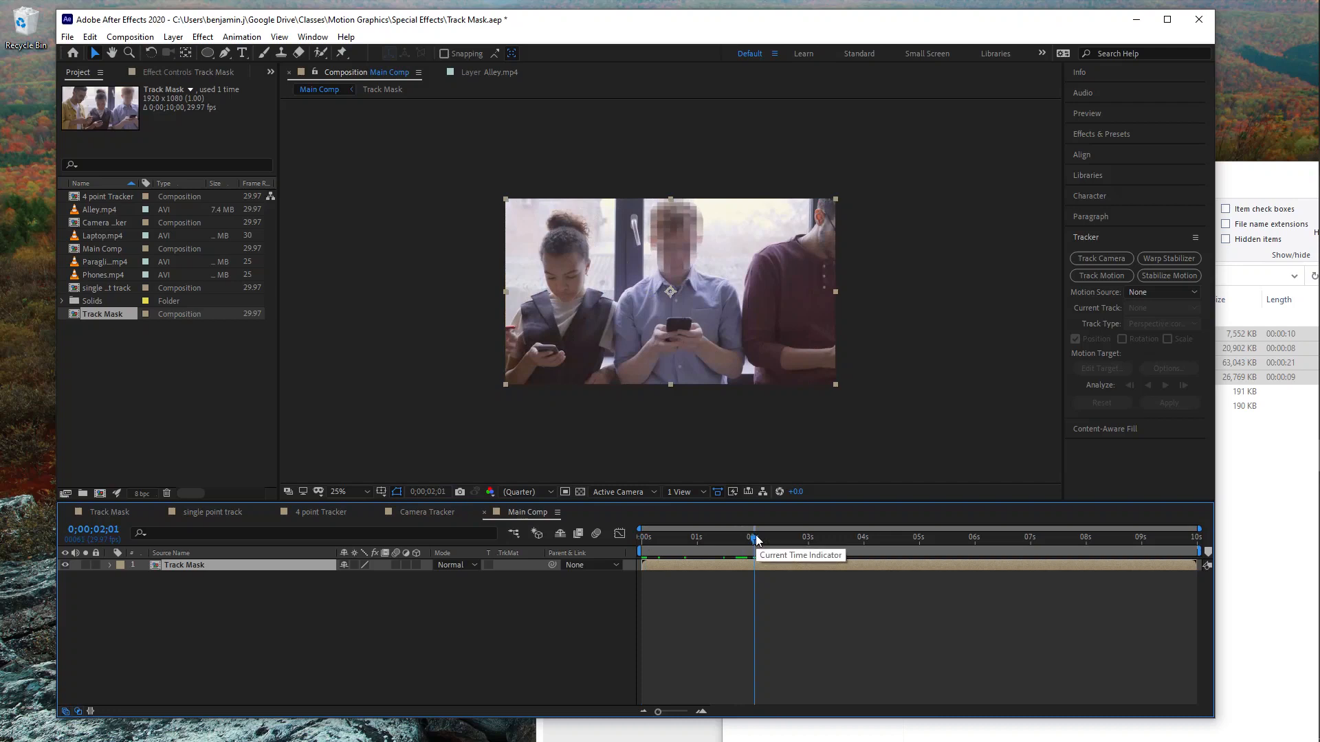
{"action": "key", "text": "alt+bracketright"}
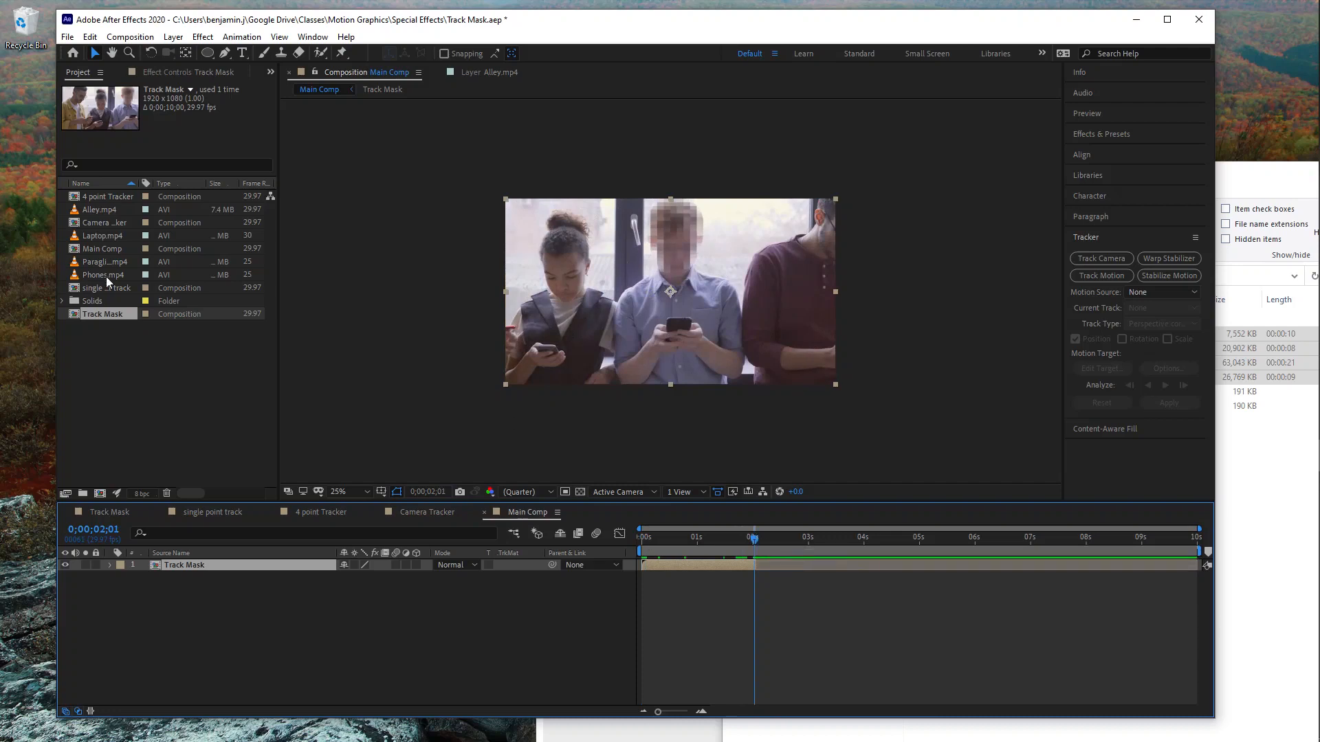
- Add the single point track composition above Track Mask, trimmed to start at 0;00;02;01 and end at 0;00;04;00
{"action": "left_click_drag", "start_coordinate": [88, 289], "coordinate": [670, 295]}
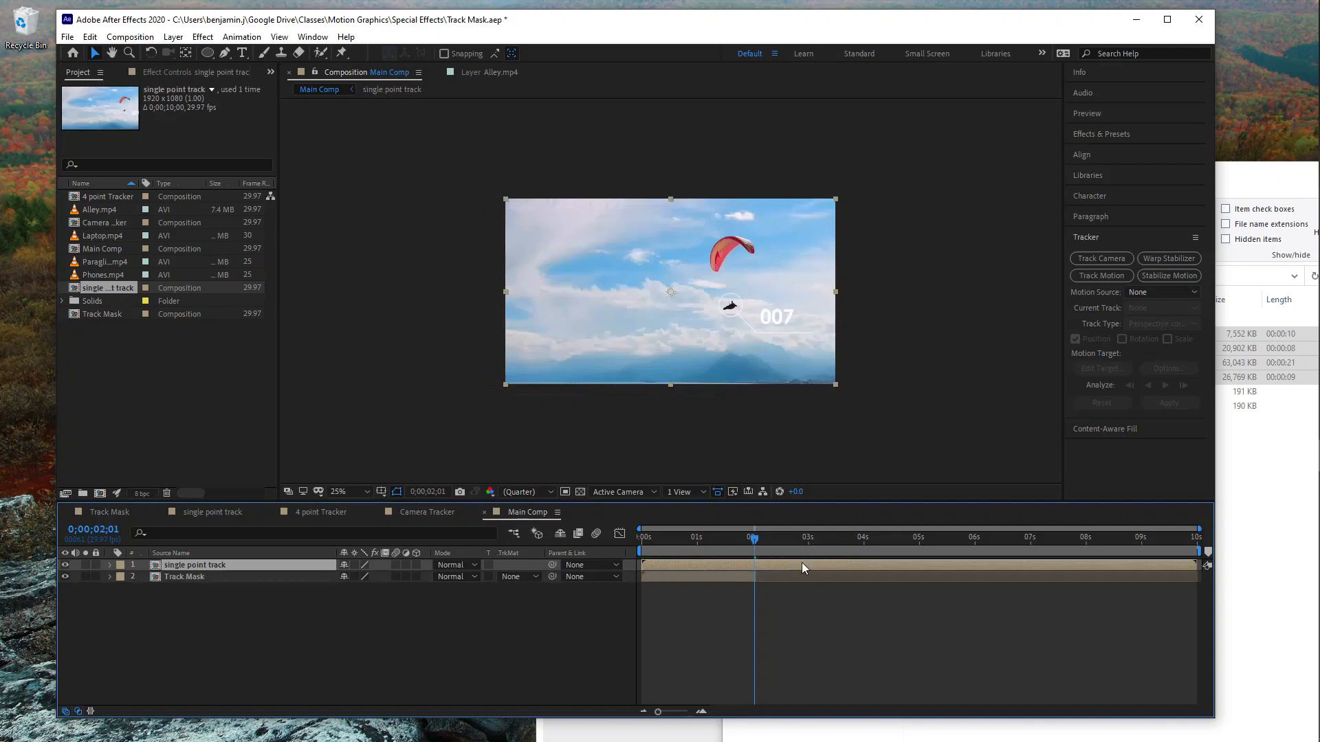
{"action": "key", "text": "alt+bracketleft"}
{"action": "left_click_drag", "start_coordinate": [806, 564], "coordinate": [868, 545]}
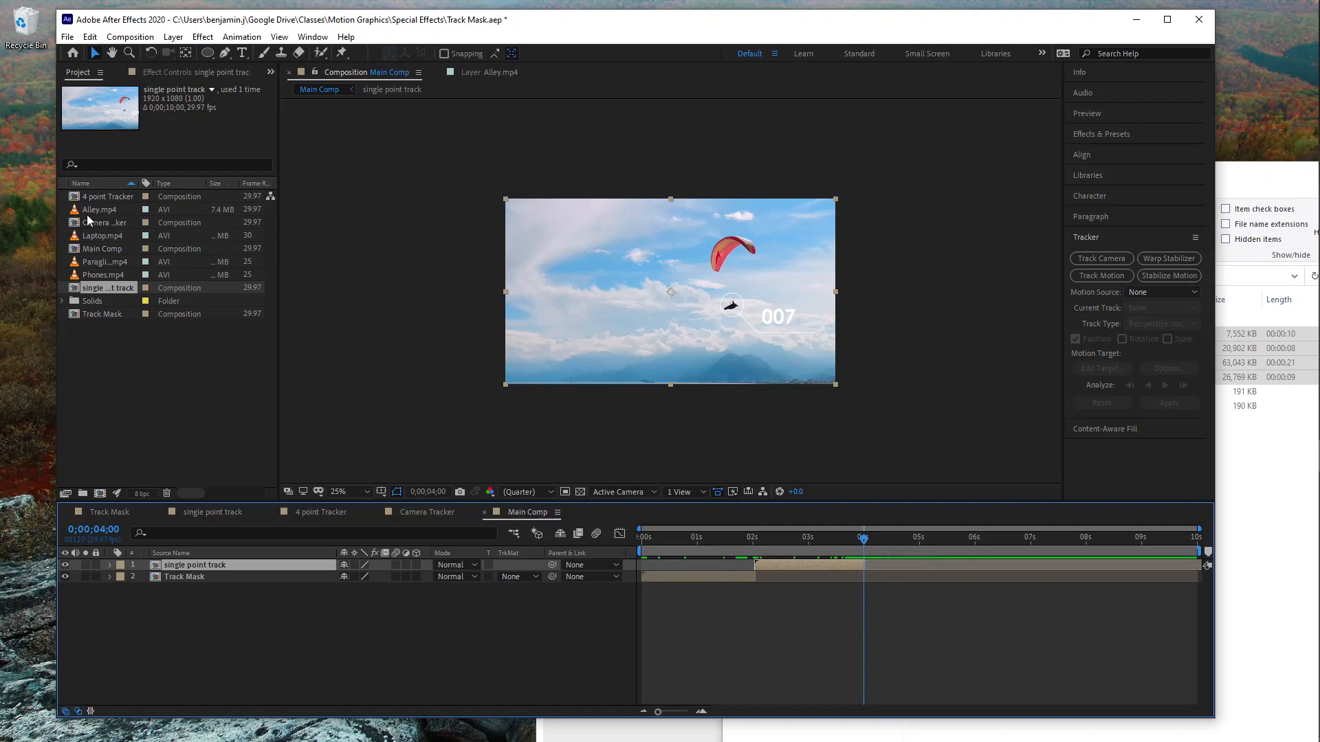
- Add the 4 point Tracker composition above single point track, trimmed to start at 0;00;04;00 and end at 0;00;06;00
{"action": "left_click_drag", "start_coordinate": [96, 196], "coordinate": [336, 465]}
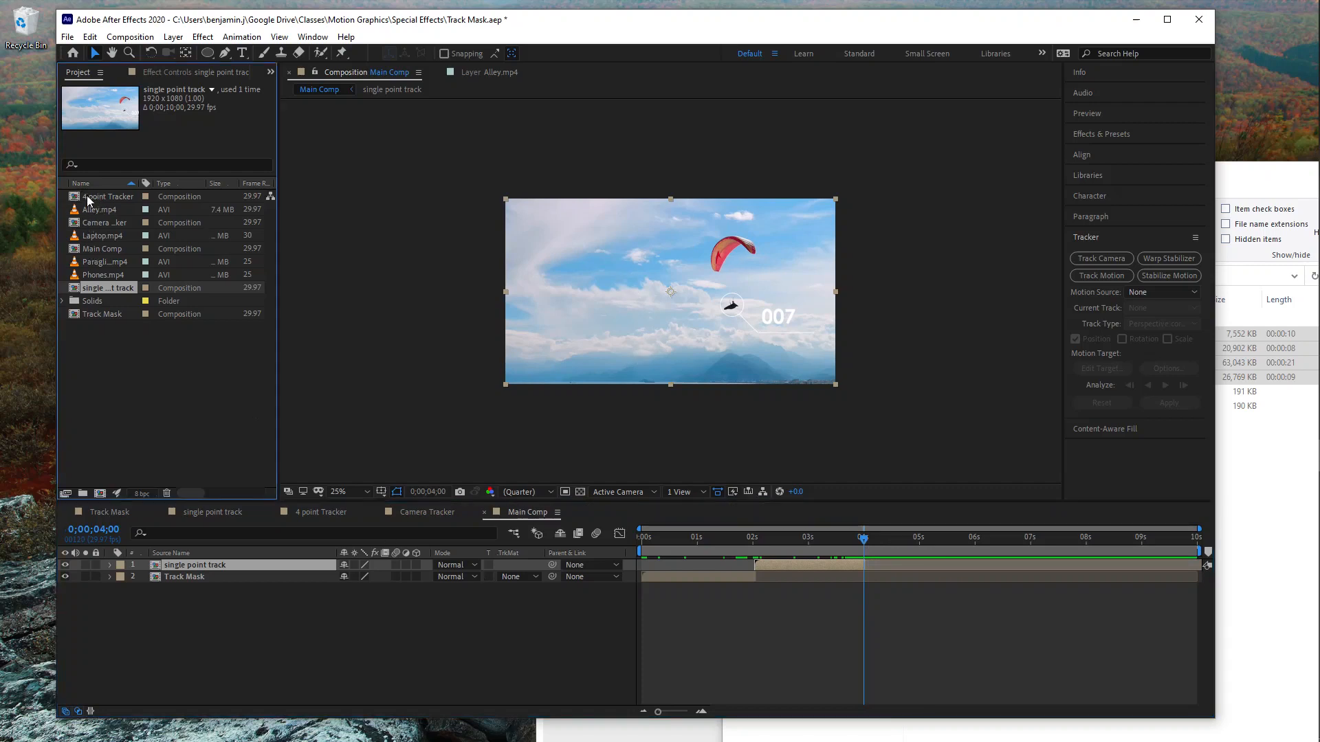
{"action": "left_click_drag", "start_coordinate": [95, 196], "coordinate": [666, 295]}
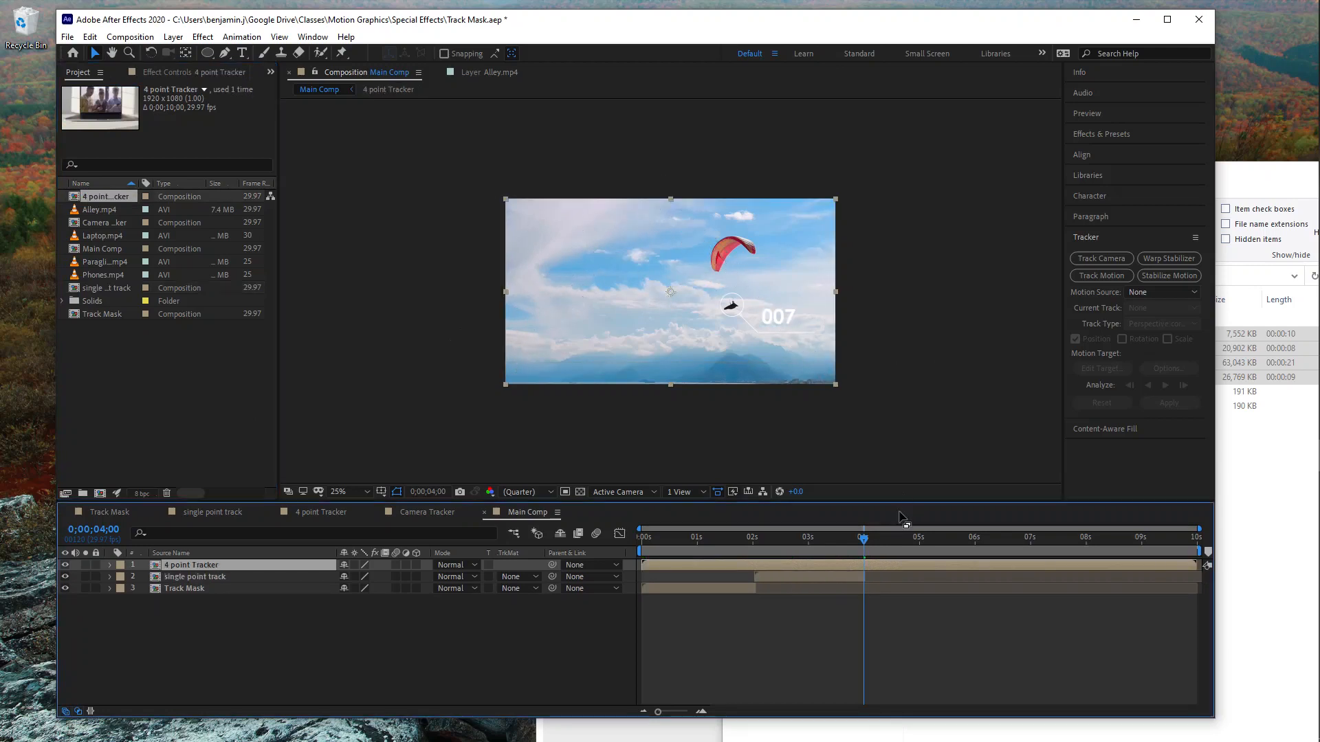
{"action": "left_click_drag", "start_coordinate": [685, 564], "coordinate": [975, 538]}
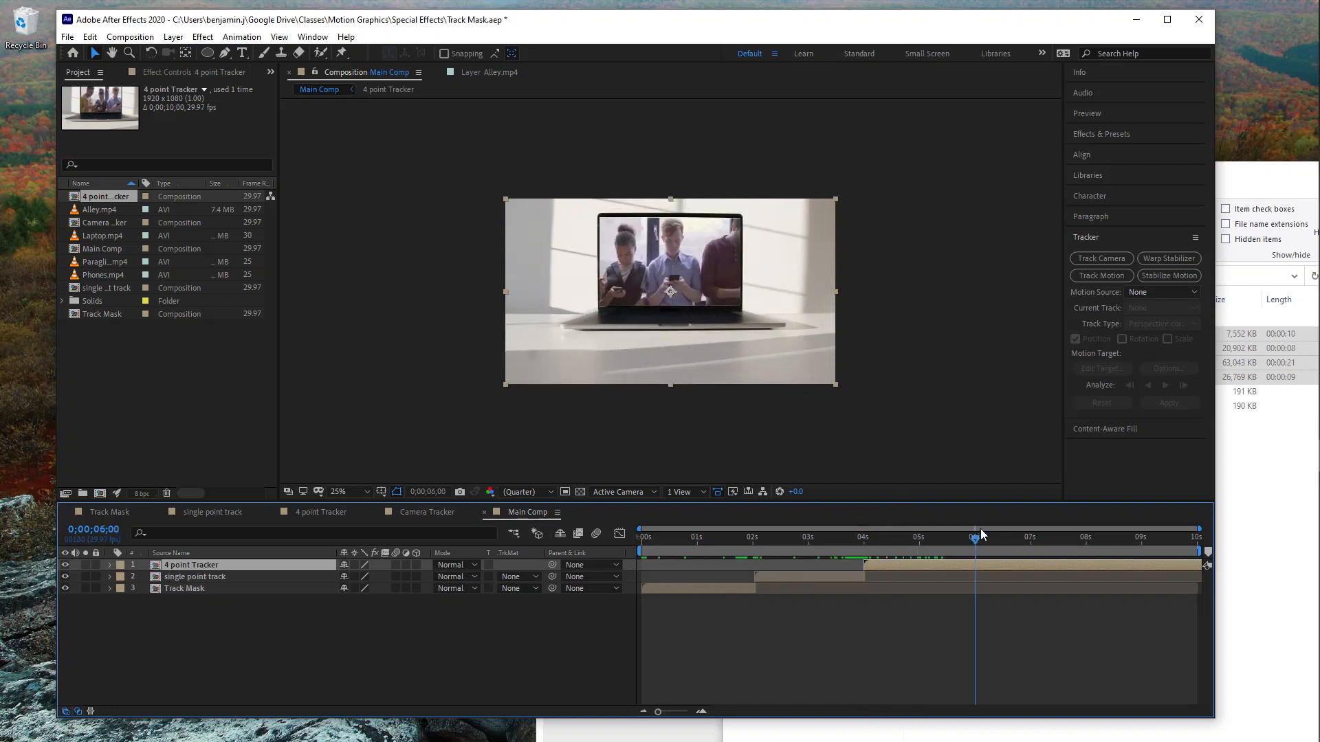
{"action": "key", "text": "alt+bracketright"}
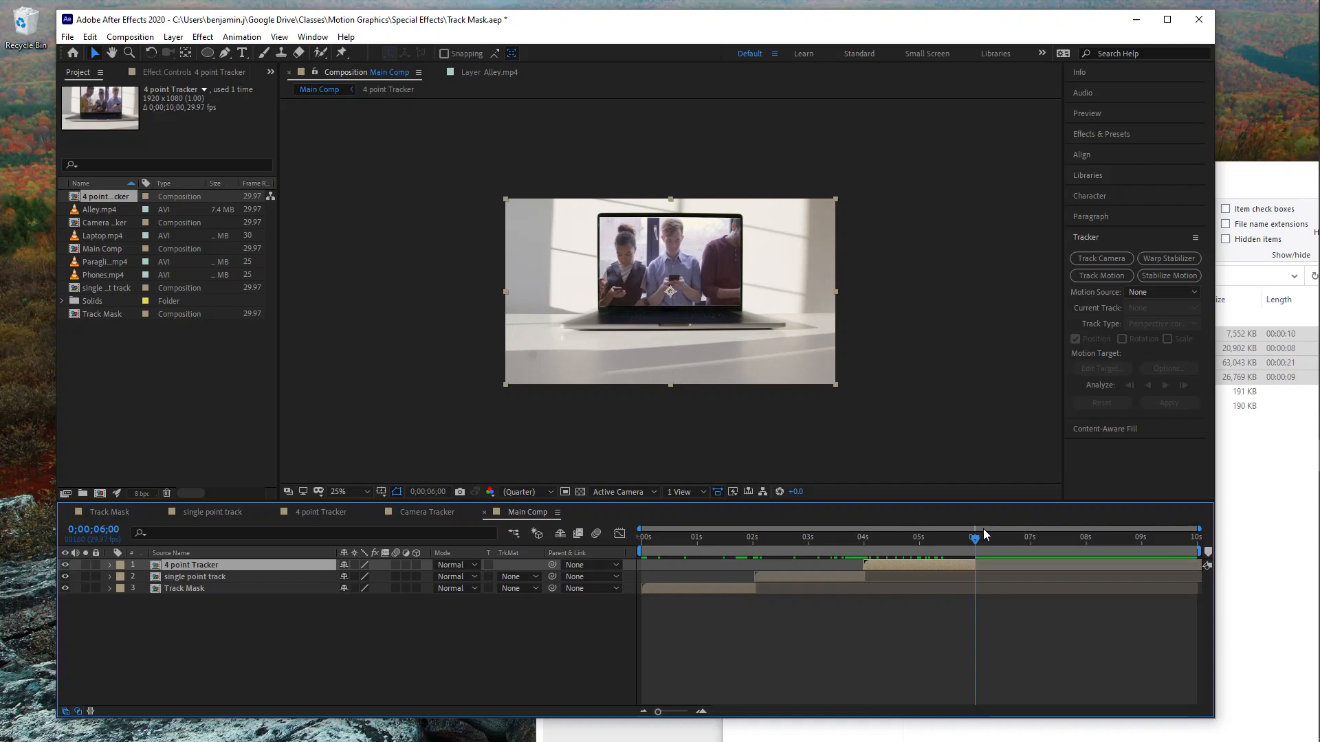
- Add the Camera Tracker composition as the uppermost layer, trimmed to start at 0;00;06;00 and end at 0;00;08;00
{"action": "left_click", "coordinate": [97, 222]}
{"action": "left_click_drag", "start_coordinate": [97, 223], "coordinate": [679, 303]}
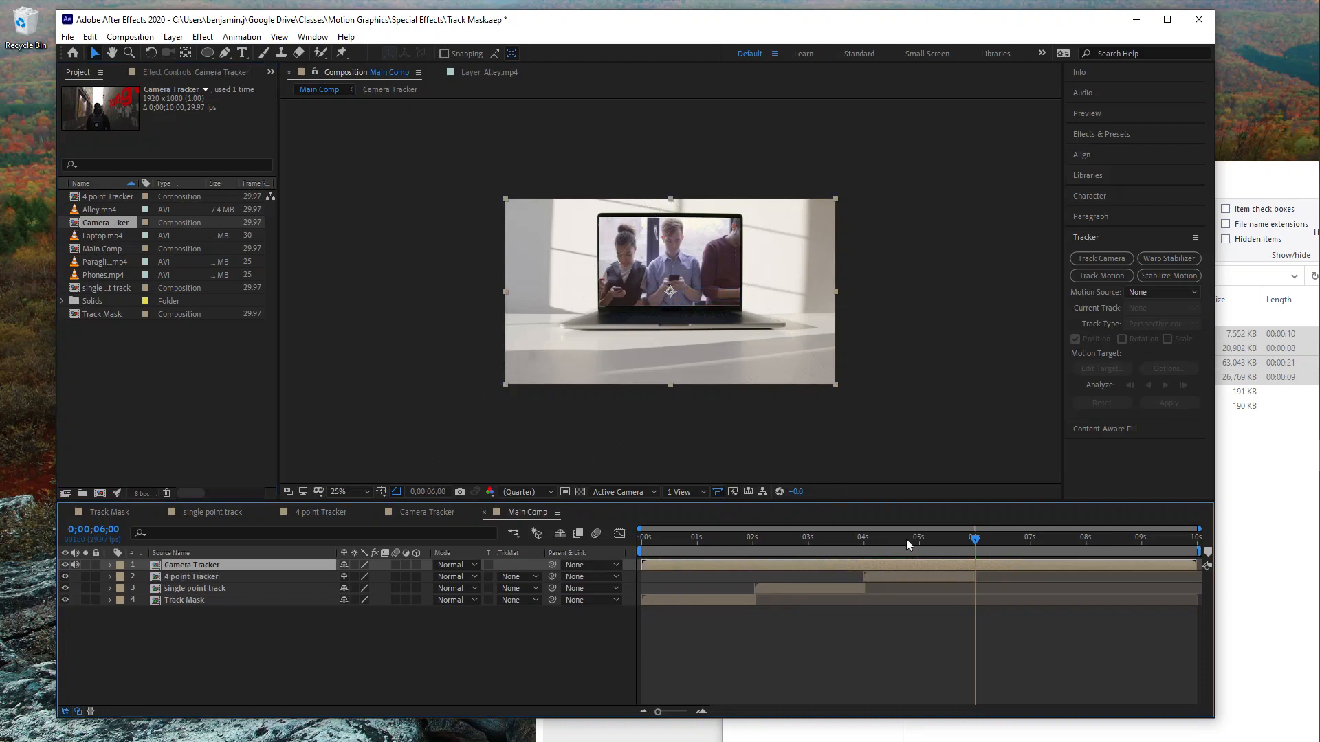
{"action": "left_click_drag", "start_coordinate": [684, 566], "coordinate": [1087, 539]}
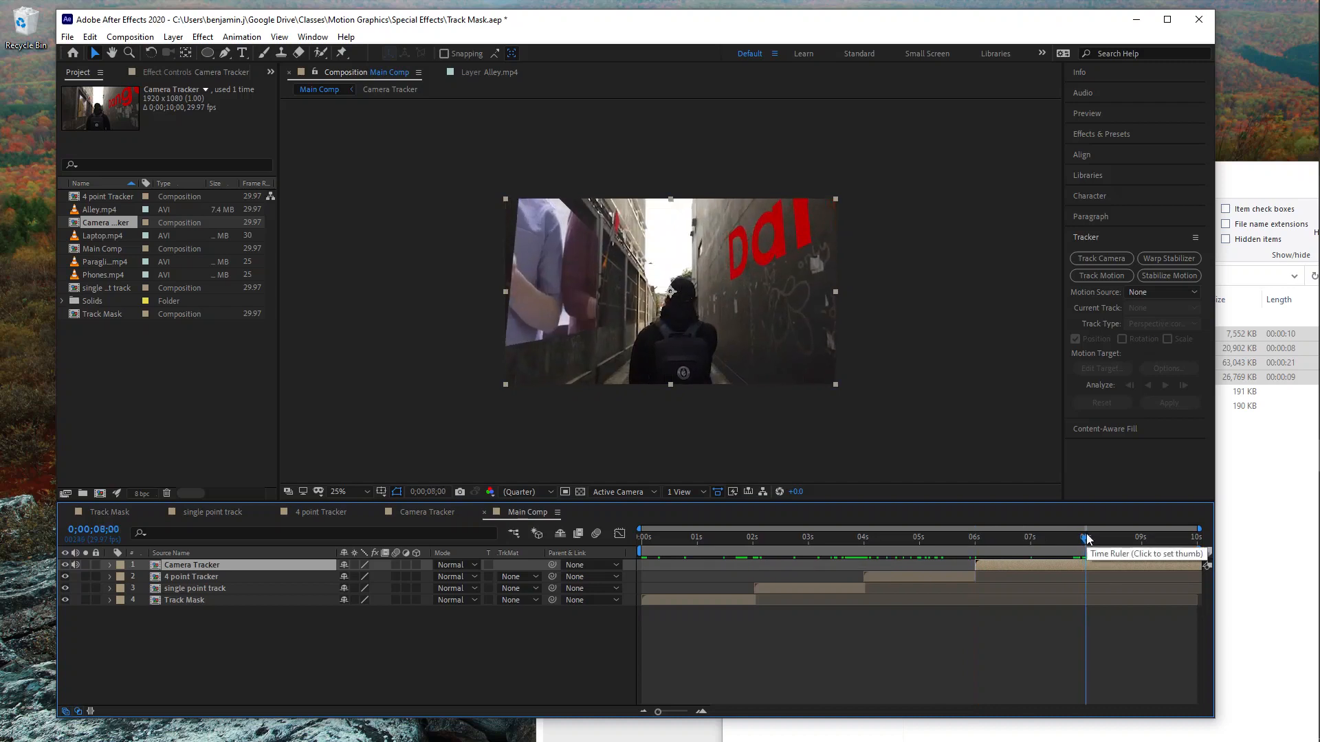
{"action": "key", "text": "alt+bracketright"}
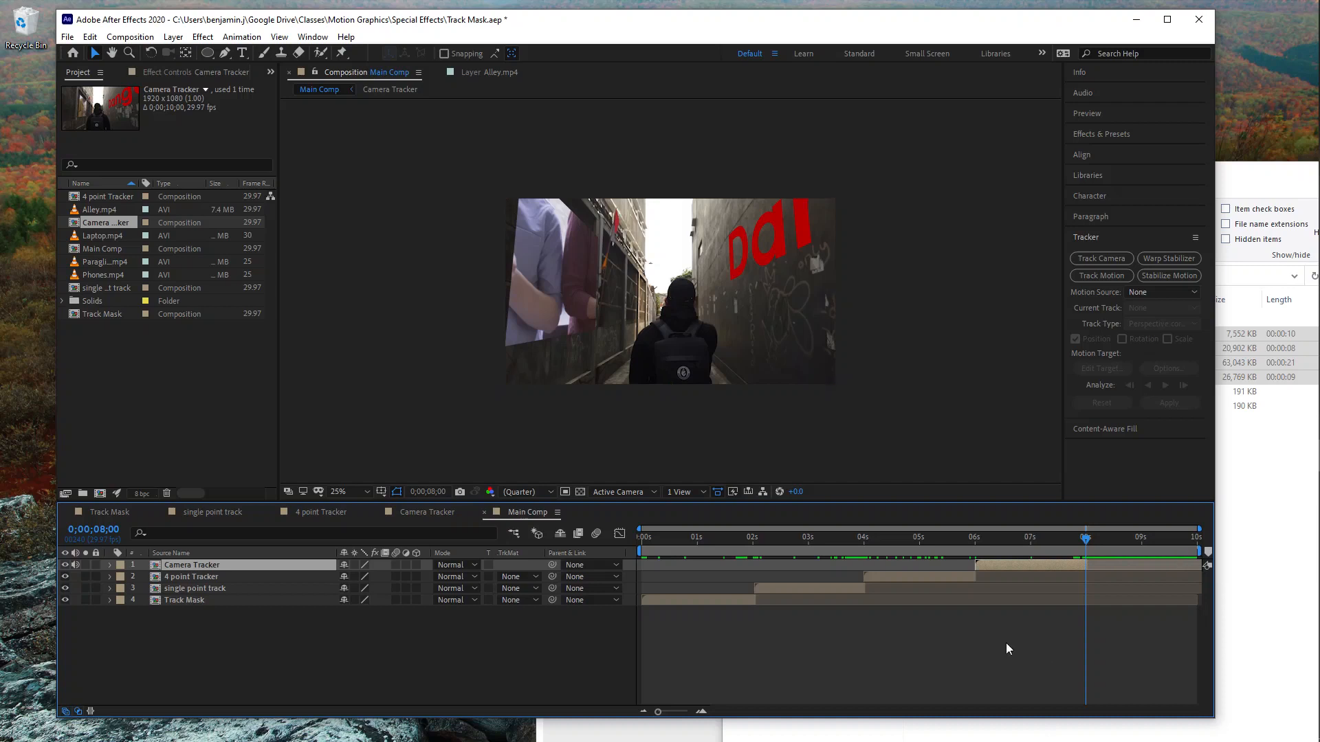
- Set Main Comp's duration to 8 seconds and preview the composition from the first frame
{"action": "left_click", "coordinate": [1004, 650]}
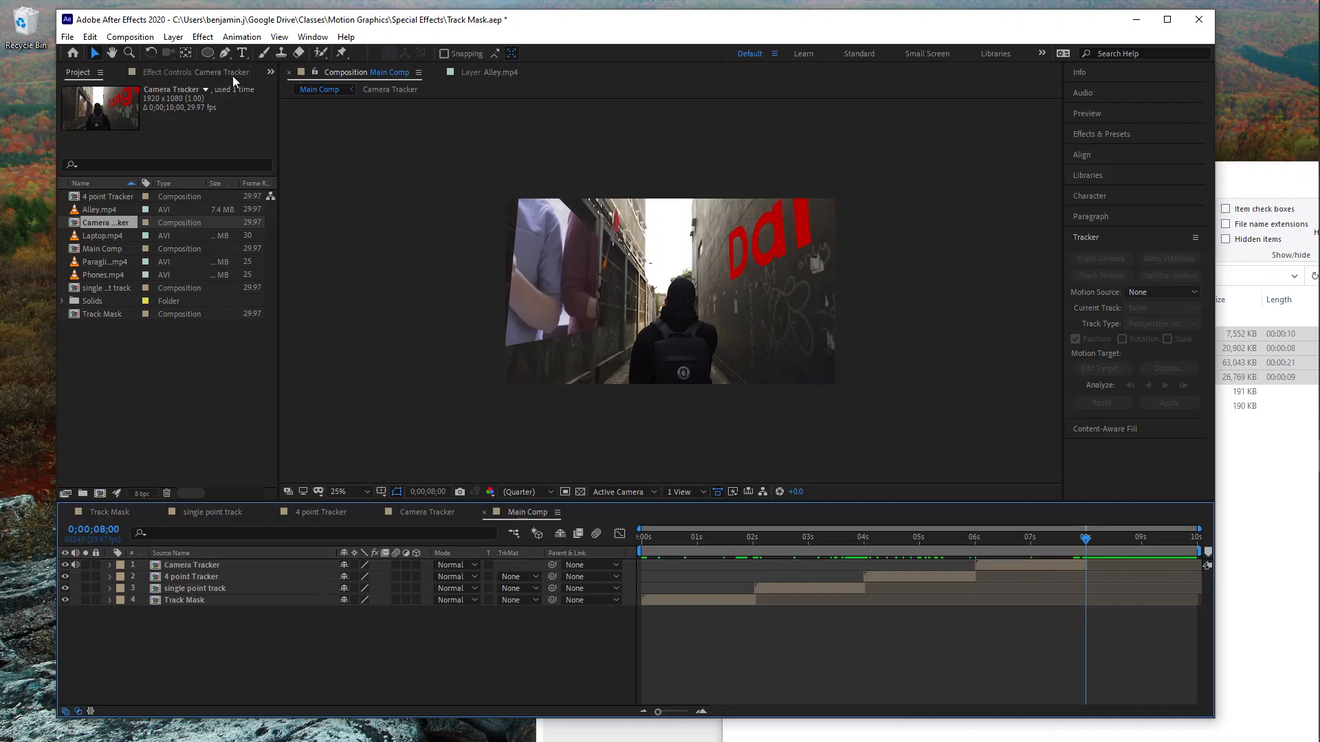
{"action": "left_click", "coordinate": [144, 40]}
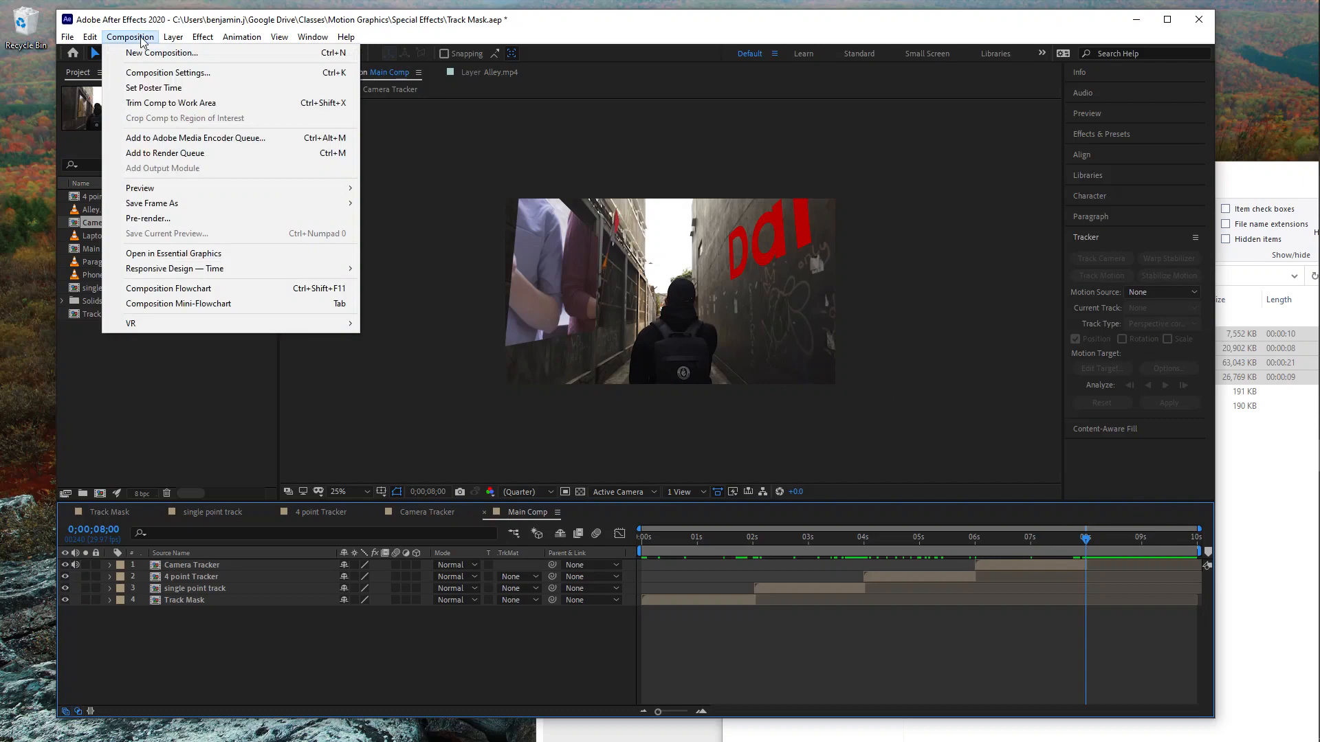
{"action": "left_click", "coordinate": [145, 73]}
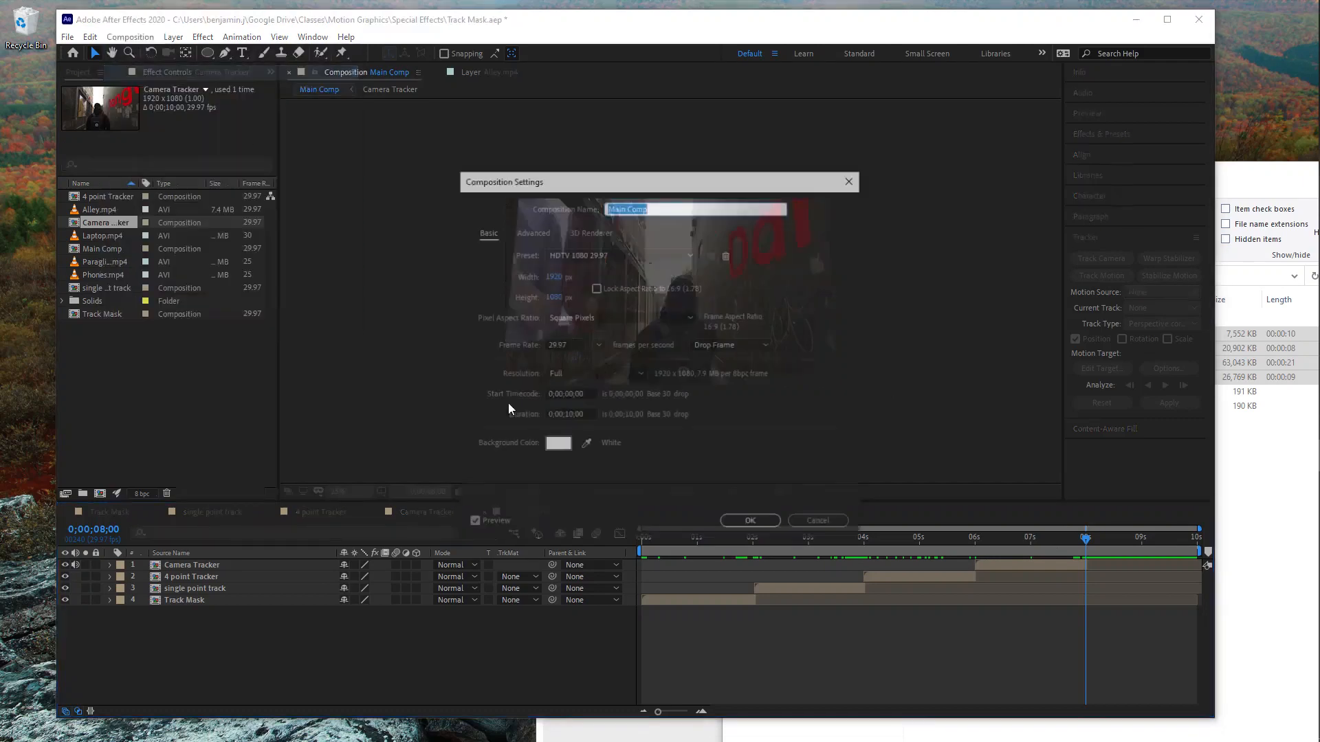
{"action": "left_click", "coordinate": [566, 415]}
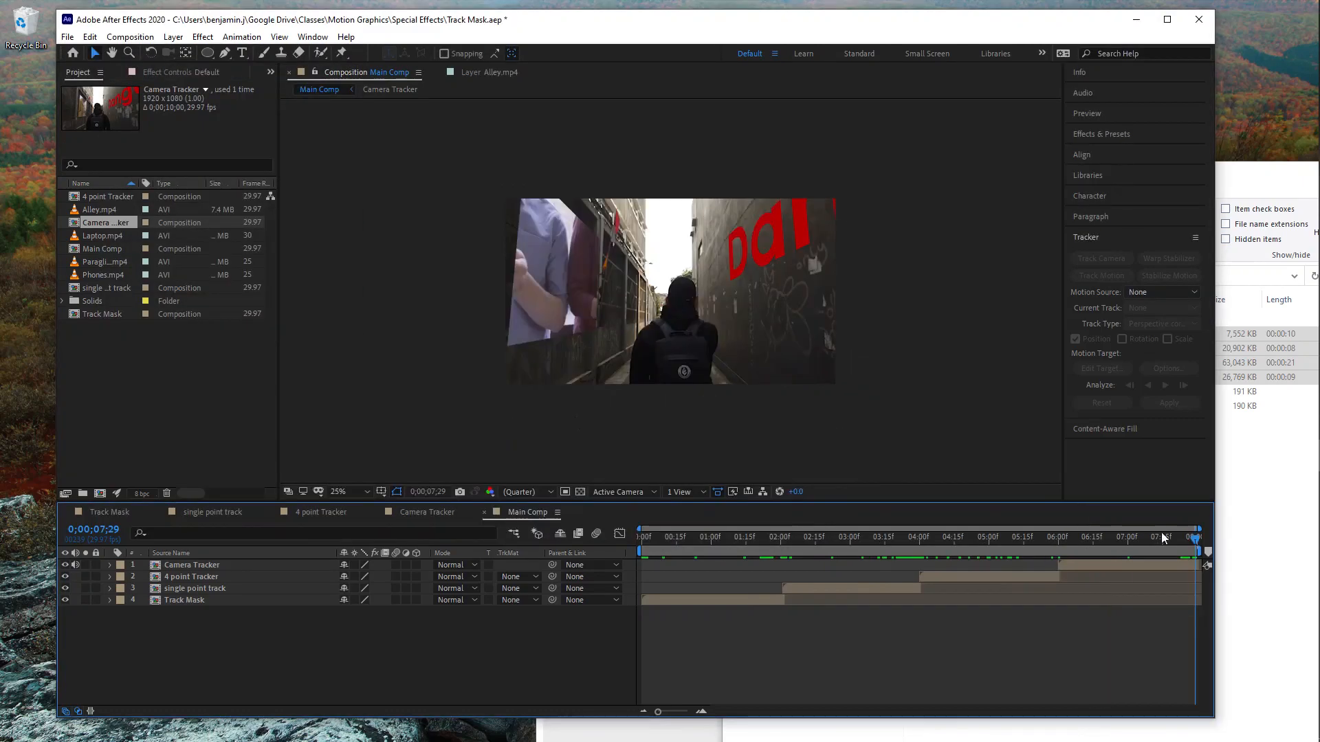
{"action": "left_click_drag", "start_coordinate": [1195, 543], "coordinate": [644, 587]}
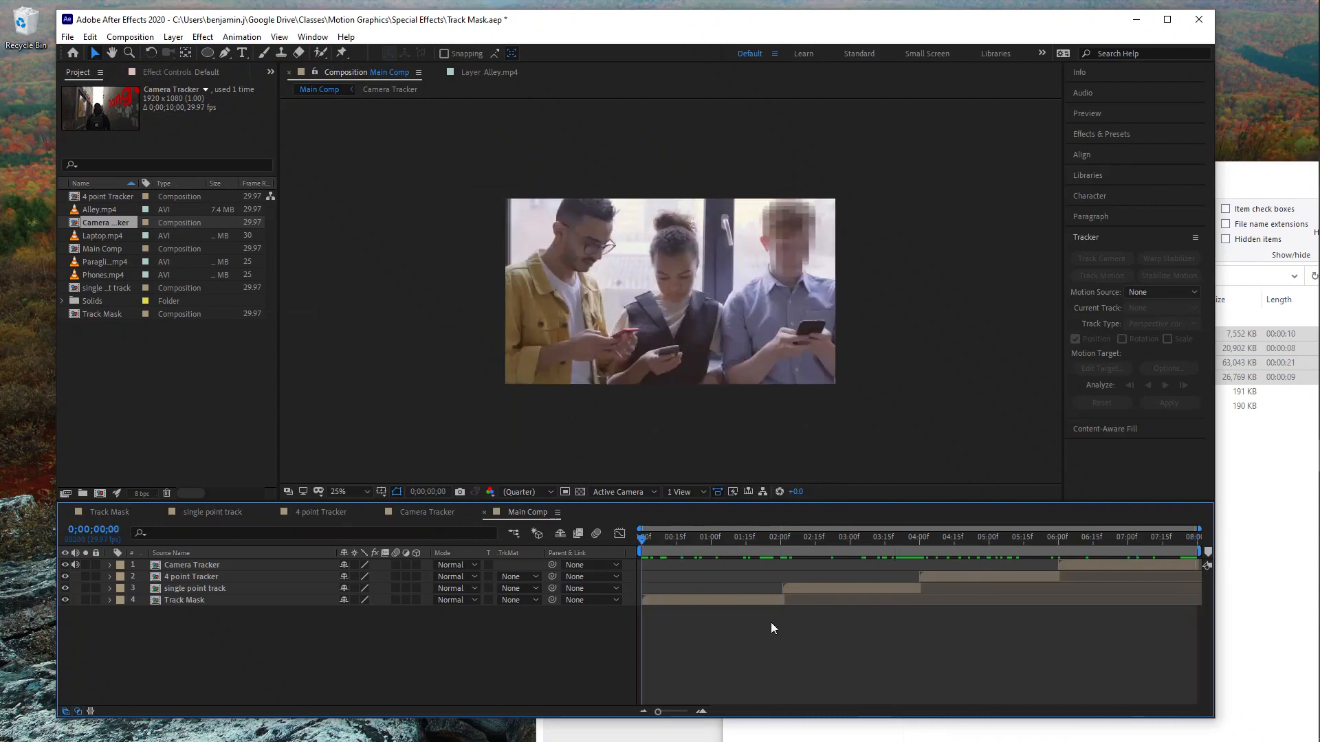
{"action": "key", "text": "space"}
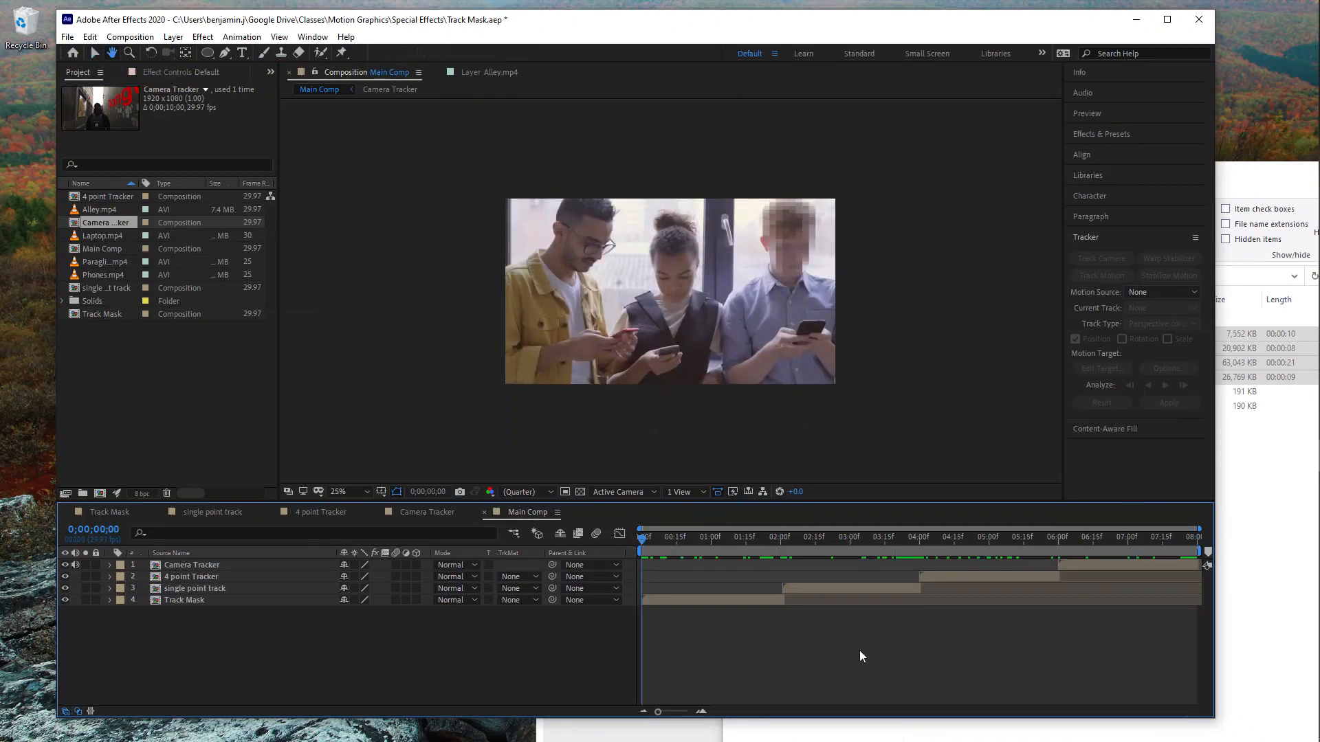